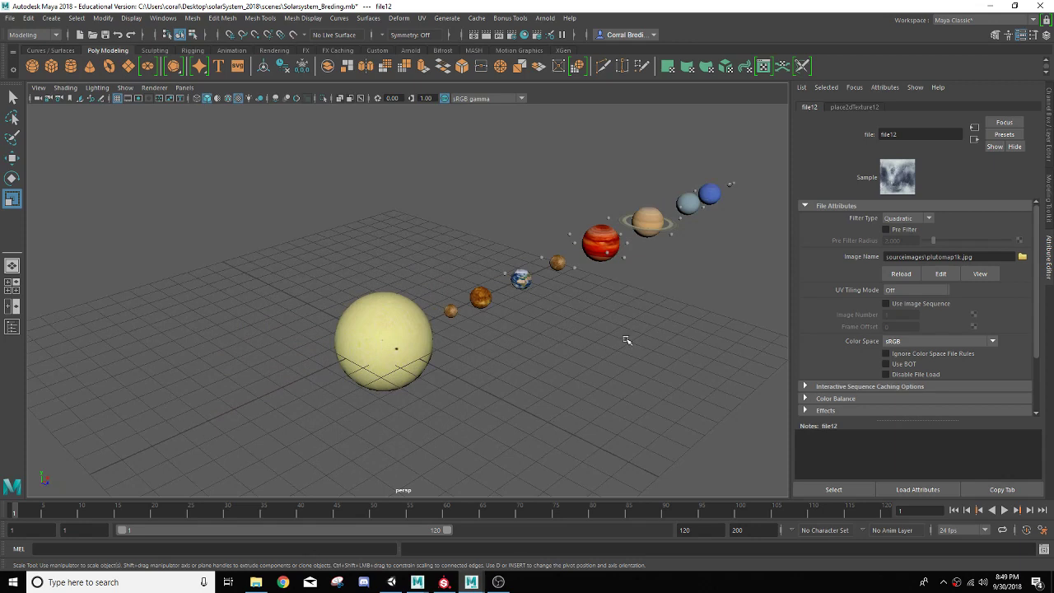
Step: Select the sun mesh and show its transform channels
{"action": "left_click_drag", "start_coordinate": [626, 344], "coordinate": [534, 340], "text": "alt"}
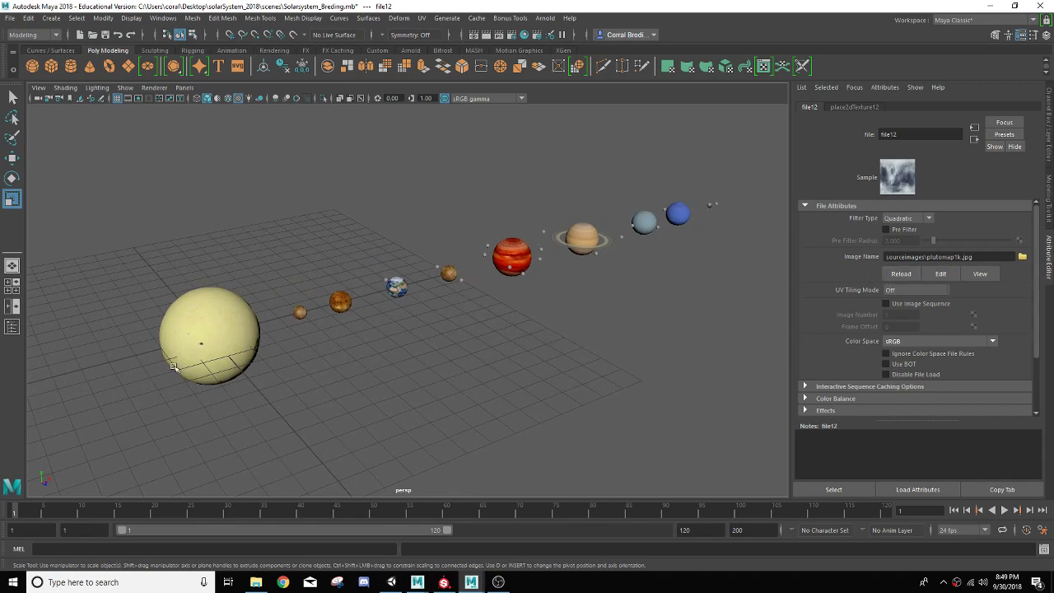
{"action": "left_click", "coordinate": [217, 337]}
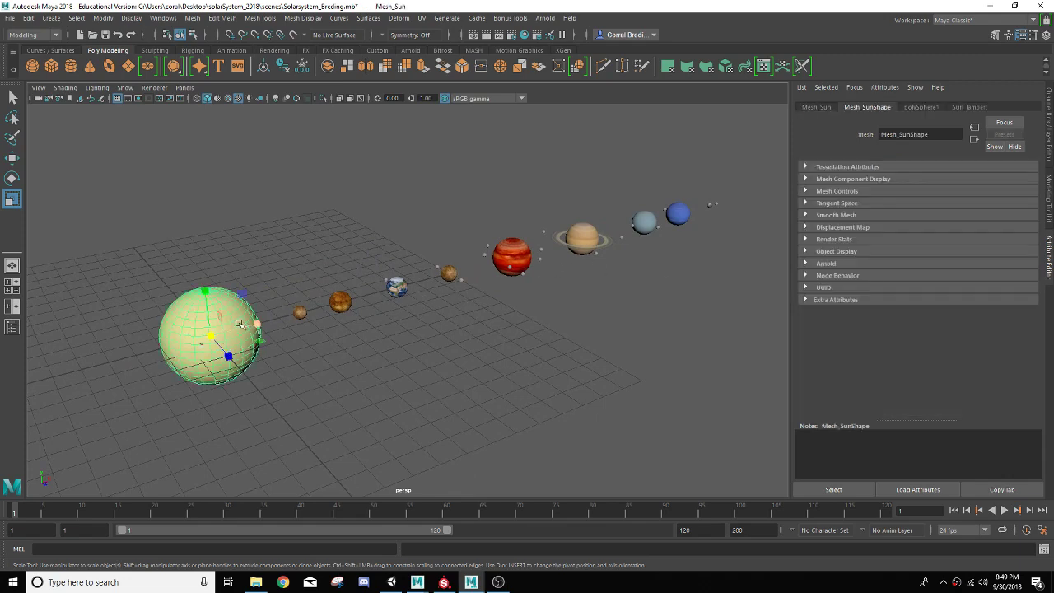
{"action": "scroll", "coordinate": [237, 320], "scroll_direction": "up", "scroll_amount": 4}
{"action": "middle_click_drag", "start_coordinate": [236, 320], "coordinate": [387, 277], "text": "alt"}
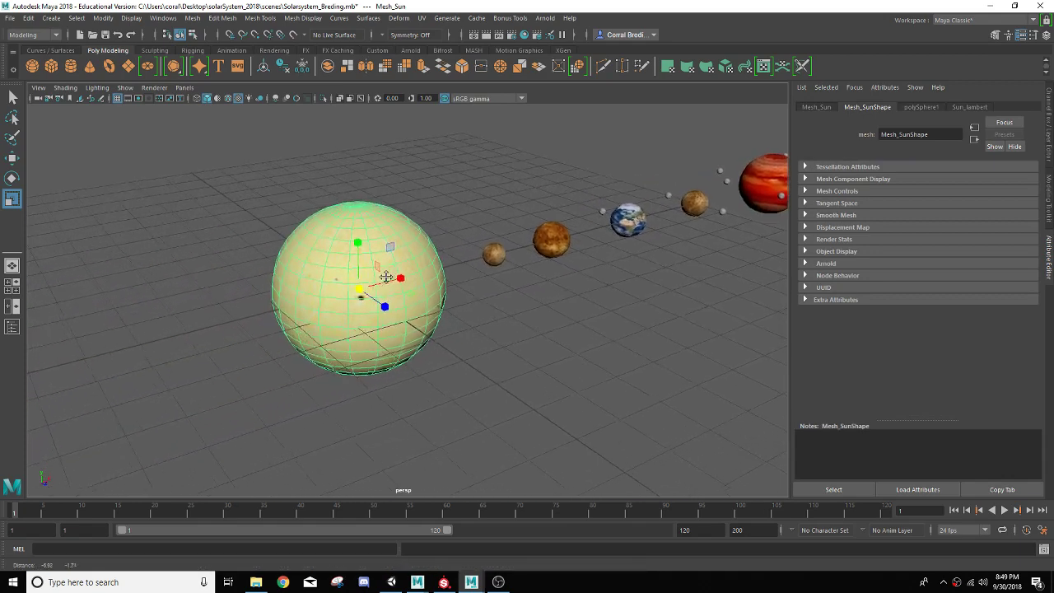
{"action": "scroll", "coordinate": [387, 277], "scroll_direction": "up", "scroll_amount": 3}
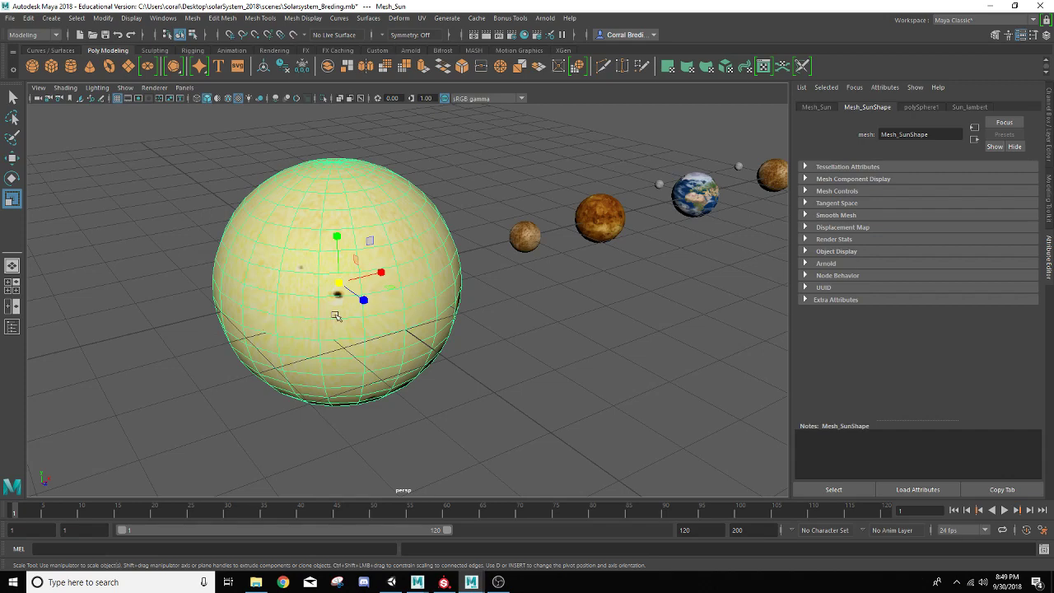
{"action": "scroll", "coordinate": [387, 272], "scroll_direction": "down", "scroll_amount": 2}
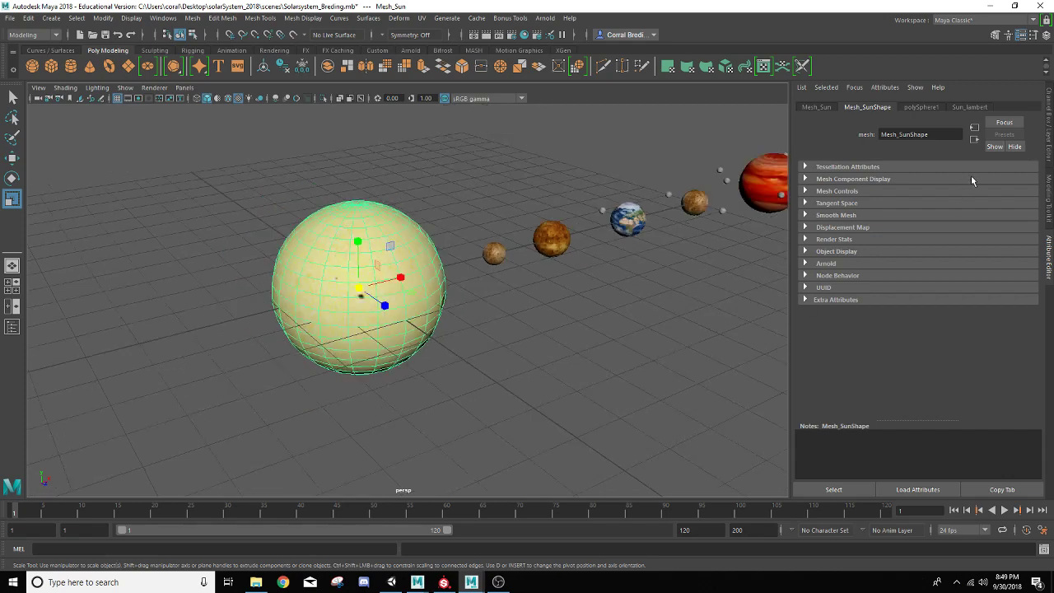
{"action": "left_click", "coordinate": [1049, 122]}
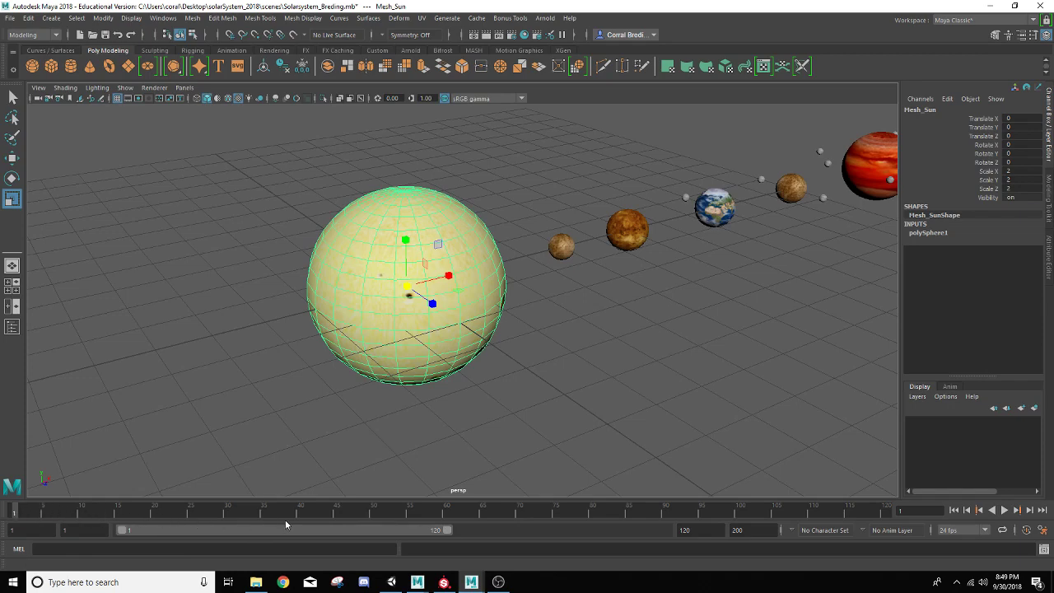
Step: Play the timeline briefly, and set the maximum playback speed to 24 fps x 1 in the saved time slider preferences
{"action": "left_click", "coordinate": [1004, 511]}
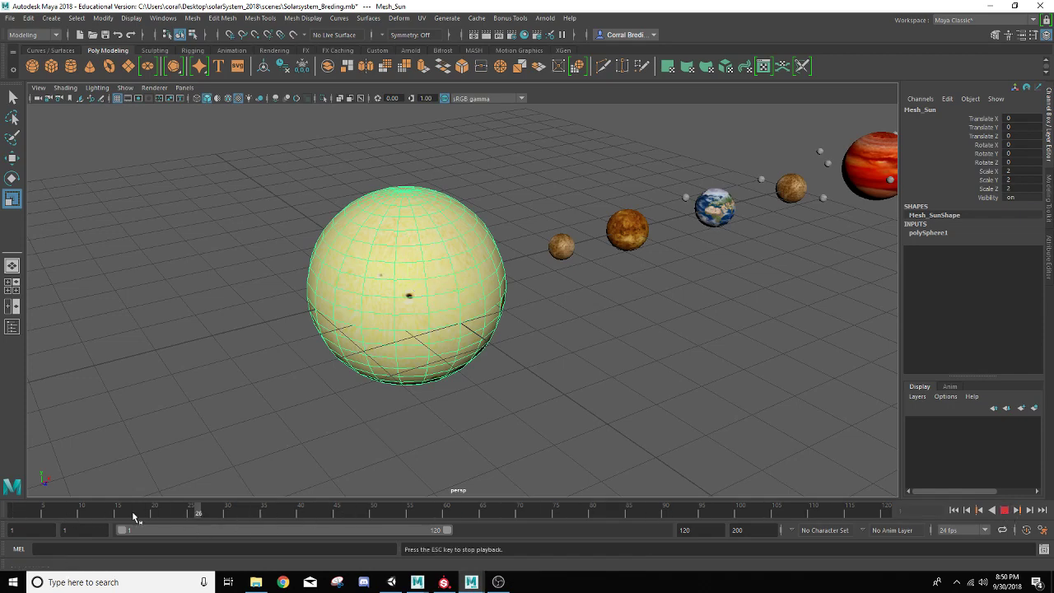
{"action": "left_click", "coordinate": [1004, 511]}
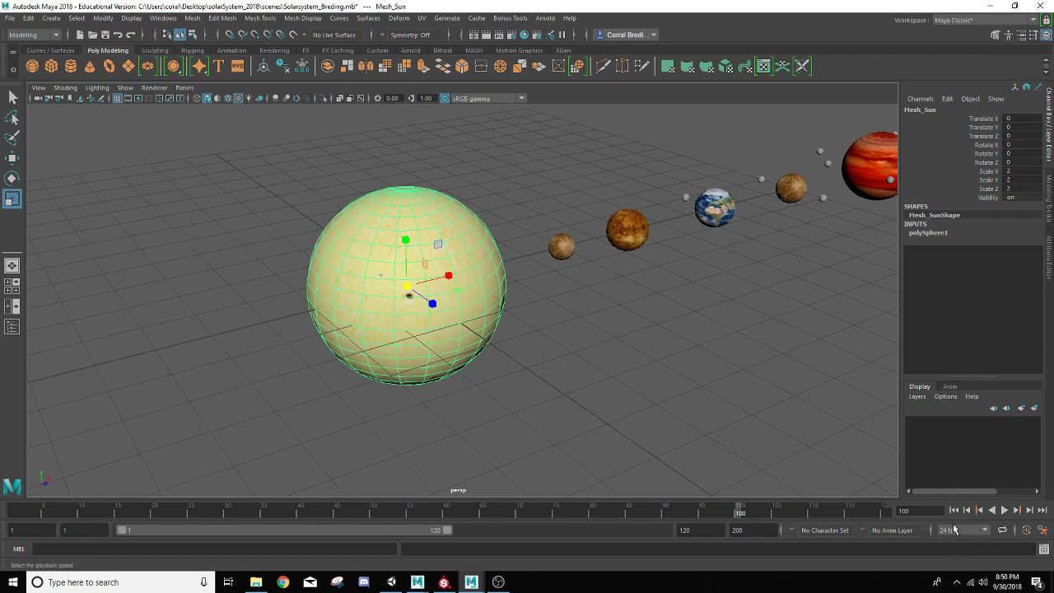
{"action": "left_click", "coordinate": [1043, 531]}
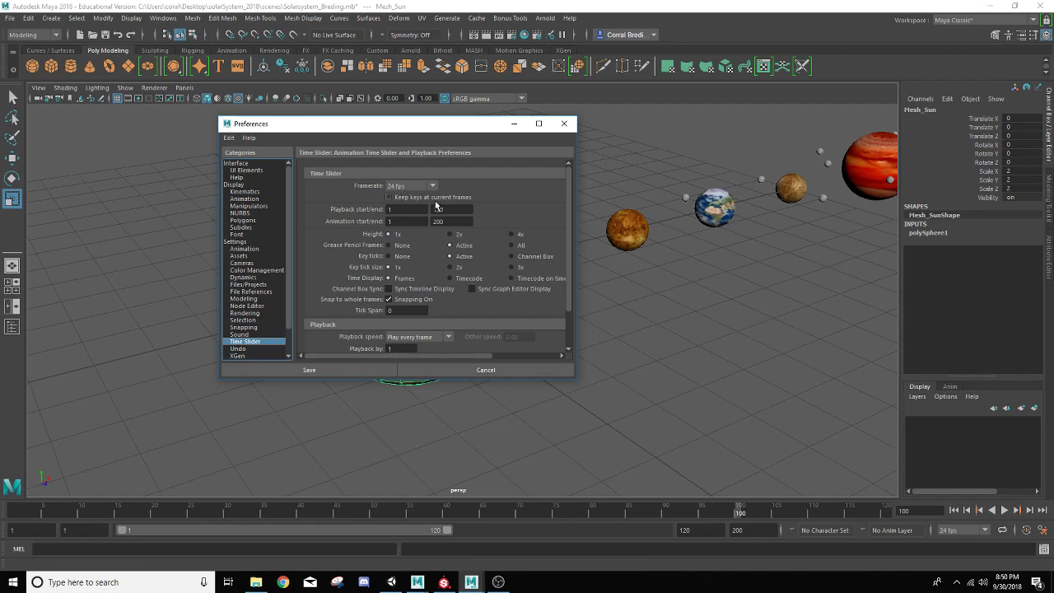
{"action": "left_click_drag", "start_coordinate": [570, 219], "coordinate": [573, 257]}
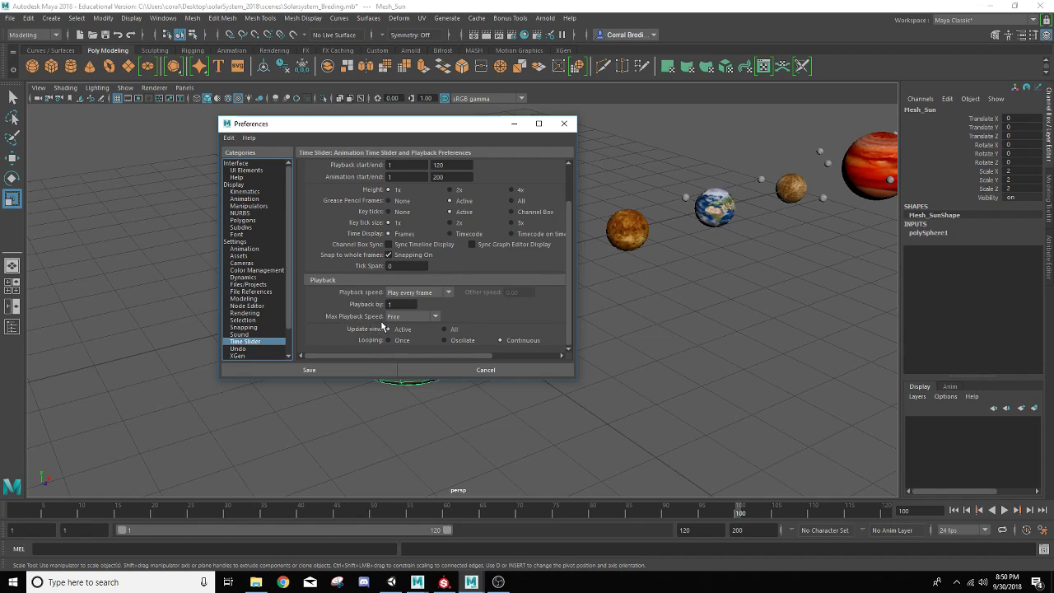
{"action": "left_click", "coordinate": [436, 318]}
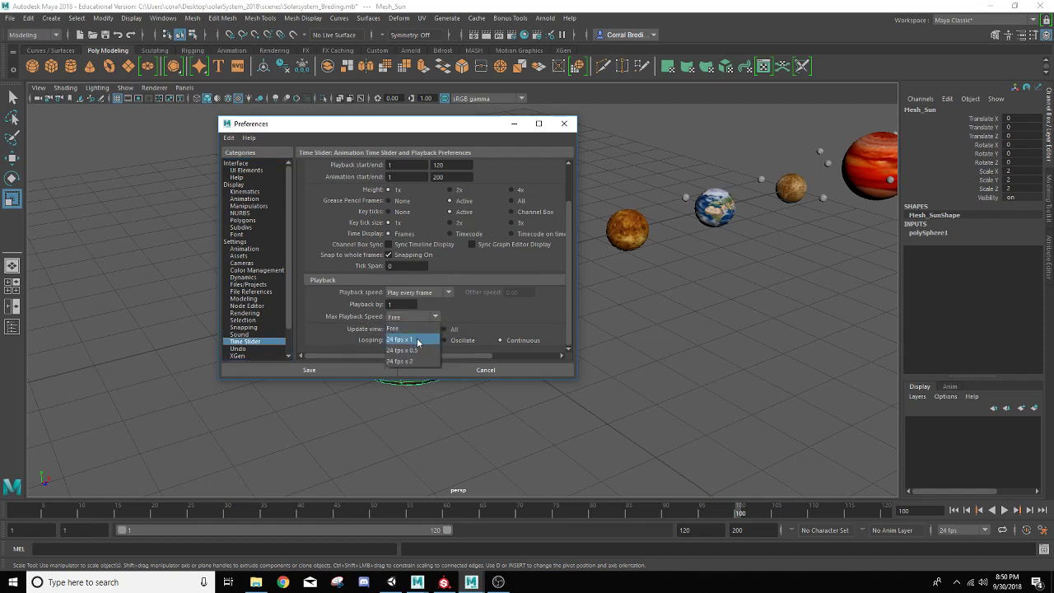
{"action": "left_click", "coordinate": [417, 342]}
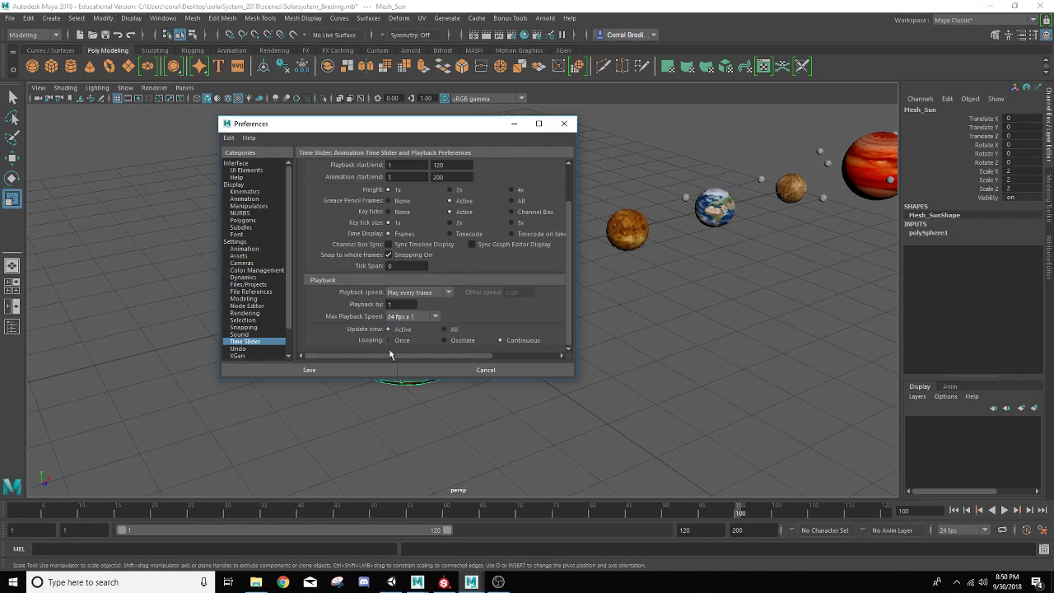
{"action": "left_click", "coordinate": [344, 375]}
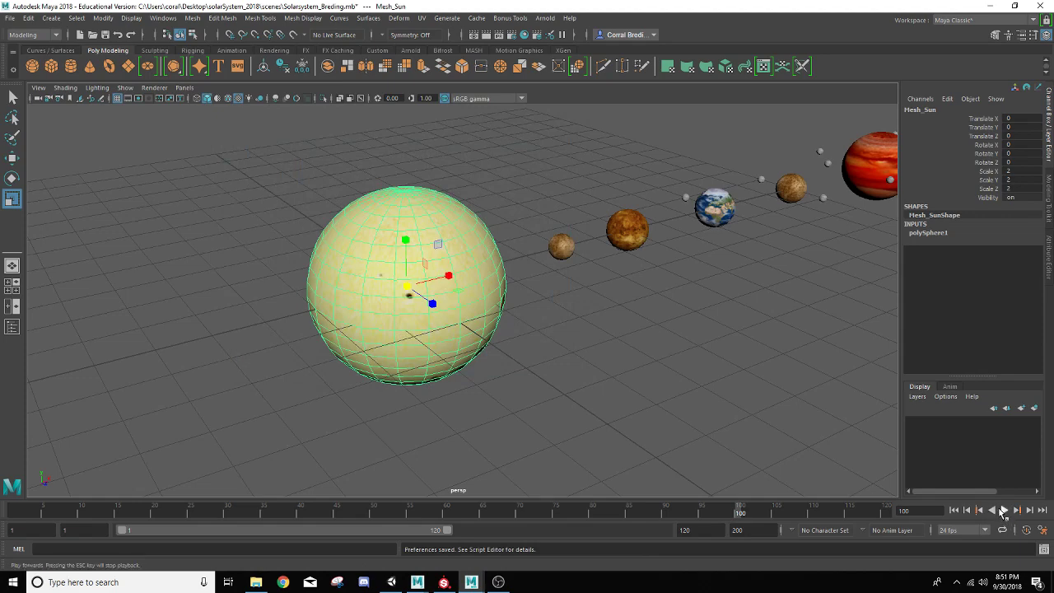
Step: Play and stop the timeline to check the playback speed while viewing the sun
{"action": "left_click", "coordinate": [1003, 511]}
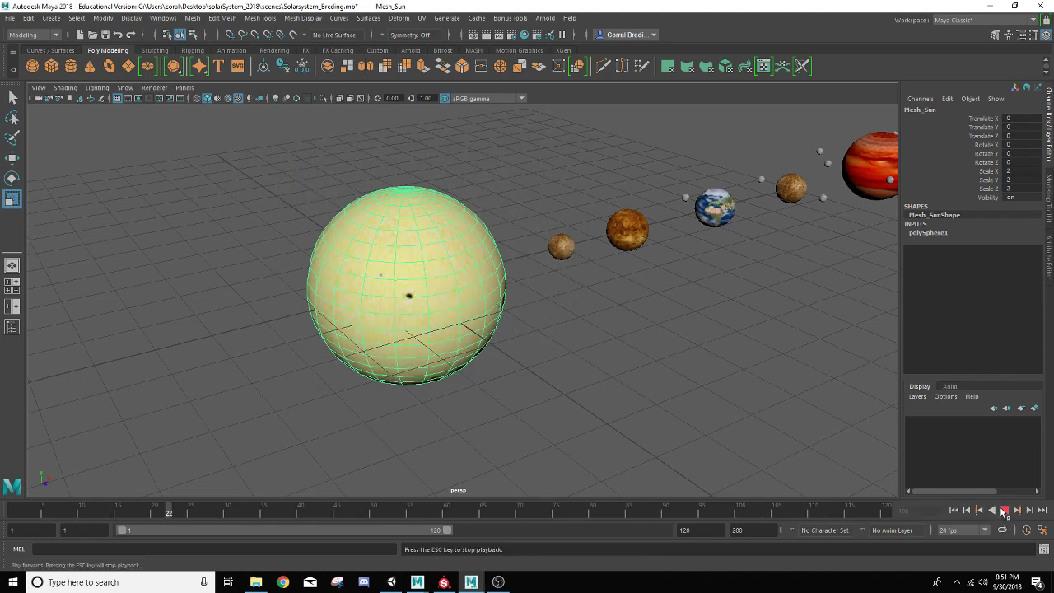
{"action": "left_click", "coordinate": [1003, 510]}
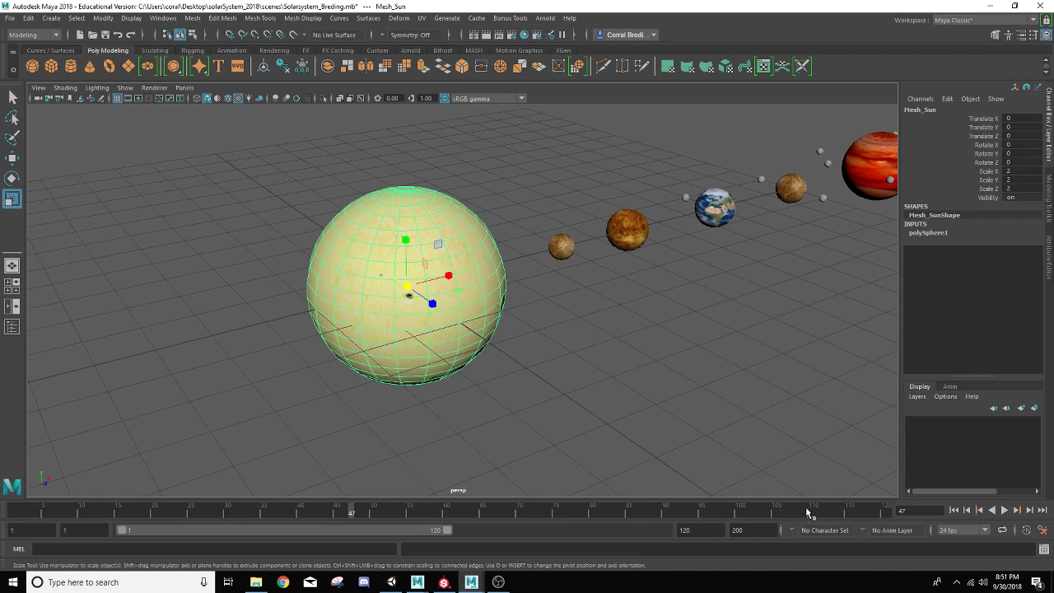
{"action": "scroll", "coordinate": [423, 353], "scroll_direction": "up", "scroll_amount": 5}
{"action": "scroll", "coordinate": [420, 351], "scroll_direction": "down", "scroll_amount": 7}
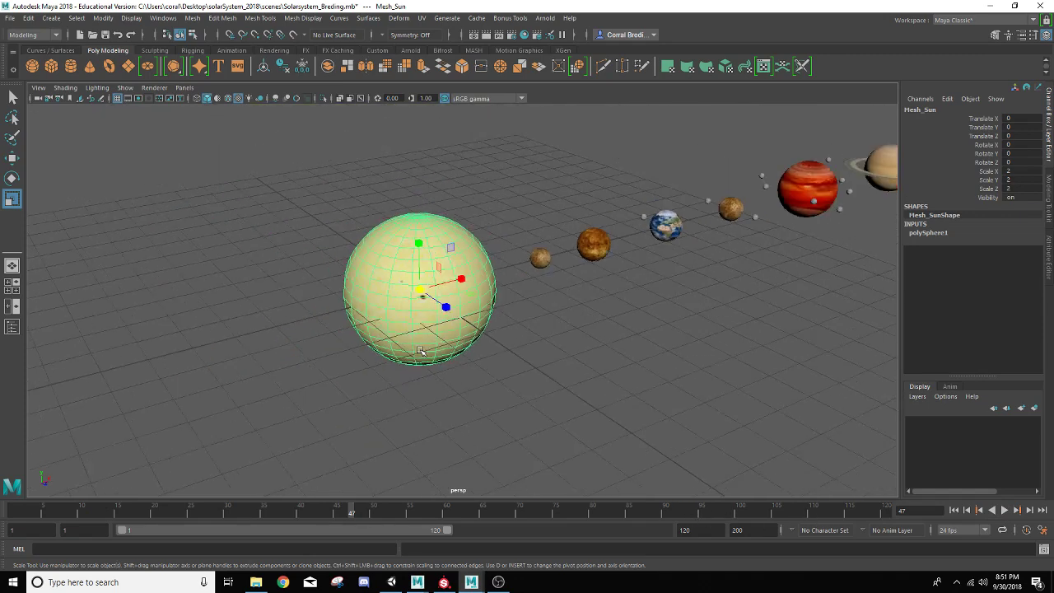
{"action": "scroll", "coordinate": [420, 350], "scroll_direction": "up", "scroll_amount": 2}
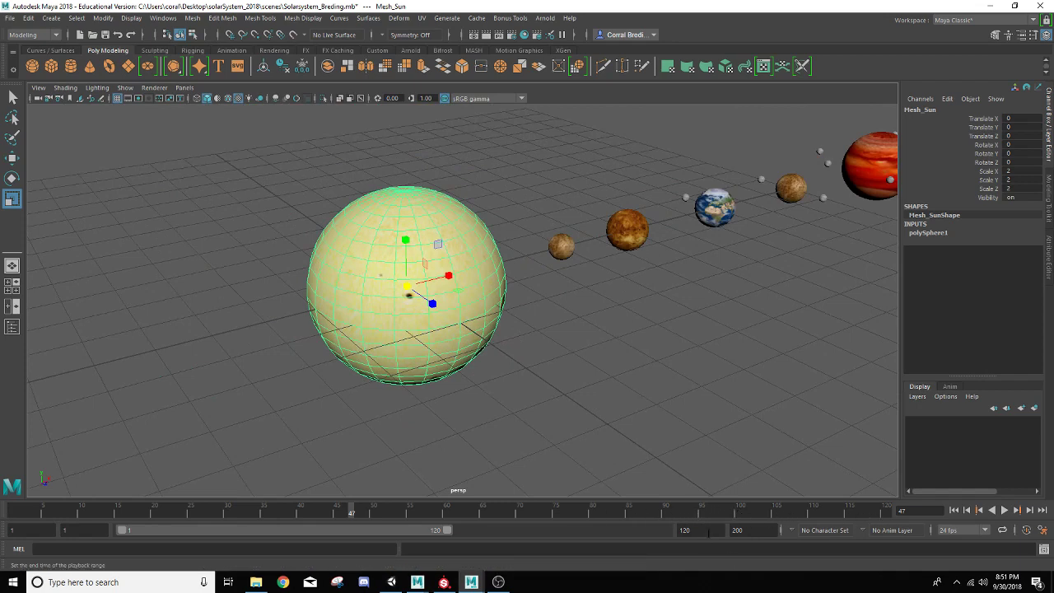
Step: Extend the playback range to end at frame 300 and move the current time to frame 1
{"action": "double_click", "coordinate": [708, 531]}
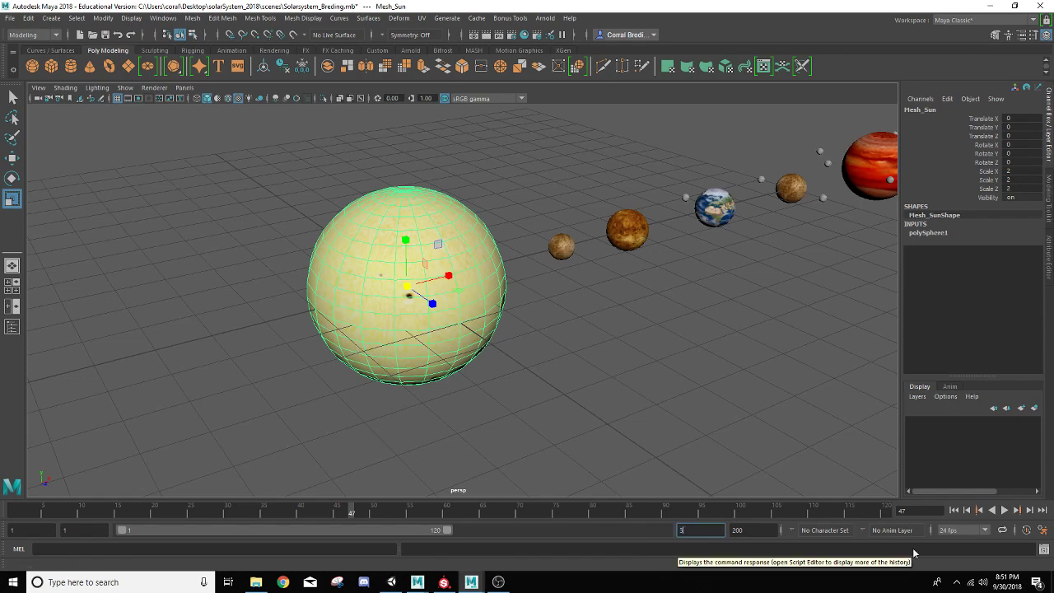
{"action": "key", "text": "Return"}
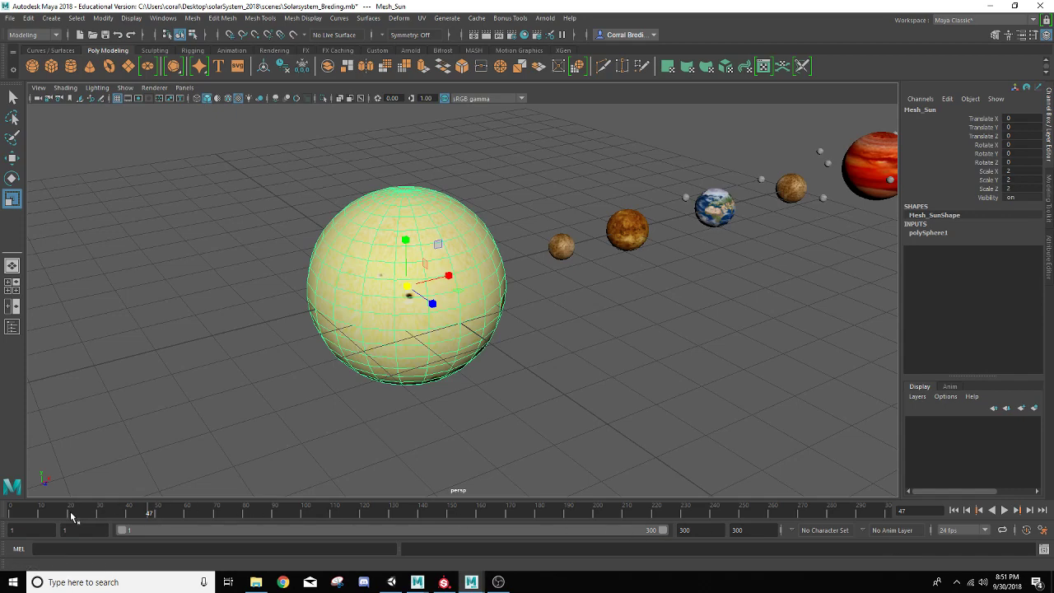
{"action": "left_click_drag", "start_coordinate": [68, 512], "coordinate": [11, 512]}
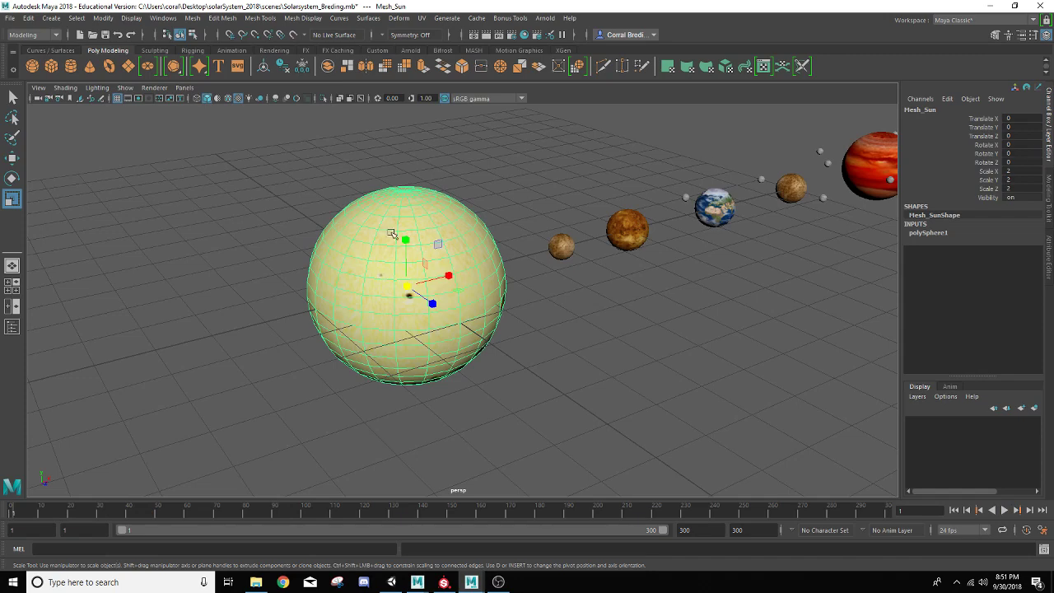
Step: Set a keyframe on only the sun's Rotate Y channel at frame 1, with a value of 0
{"action": "left_click", "coordinate": [403, 291]}
{"action": "right_click", "coordinate": [991, 155]}
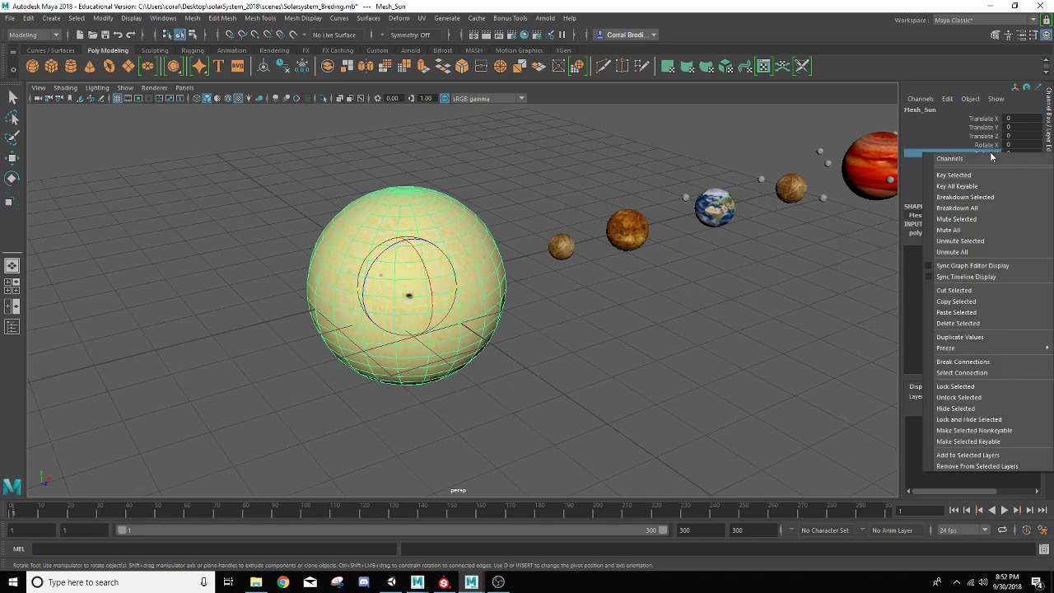
{"action": "left_click", "coordinate": [954, 175]}
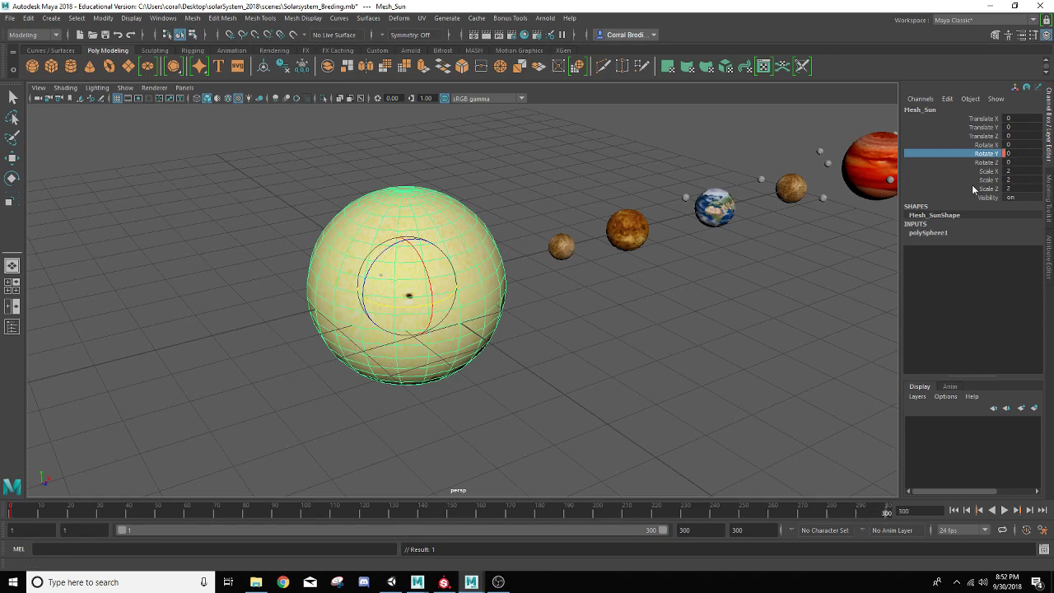
Step: Set the sun's Rotate Y to 1100 at frame 300 and key only that channel
{"action": "double_click", "coordinate": [1021, 154]}
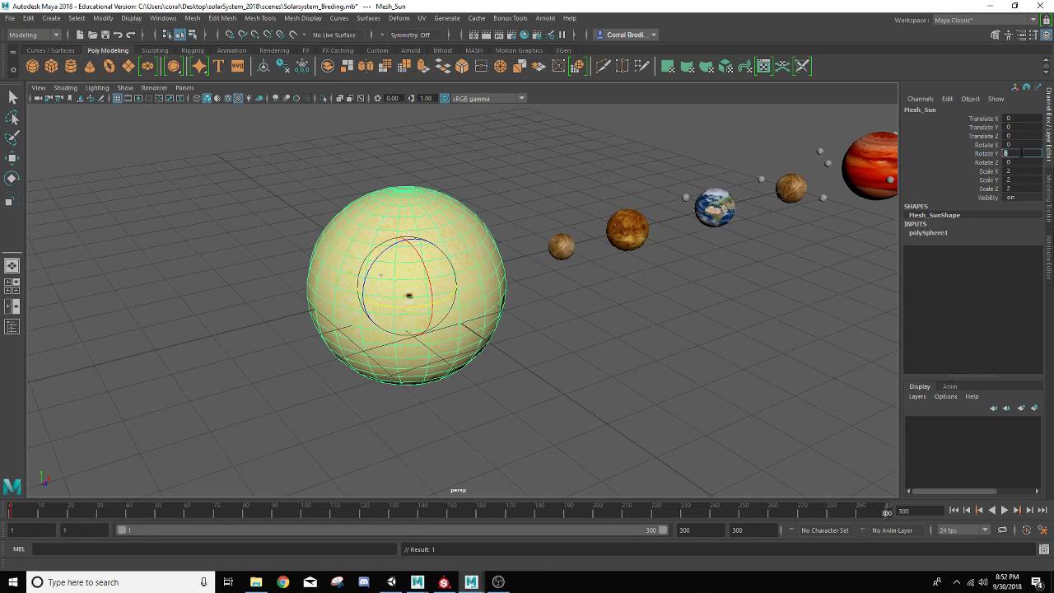
{"action": "type", "text": "100"}
{"action": "key", "text": "Return"}
{"action": "type", "text": "0"}
{"action": "key", "text": "Return"}
{"action": "double_click", "coordinate": [1022, 153]}
{"action": "key", "text": "Return"}
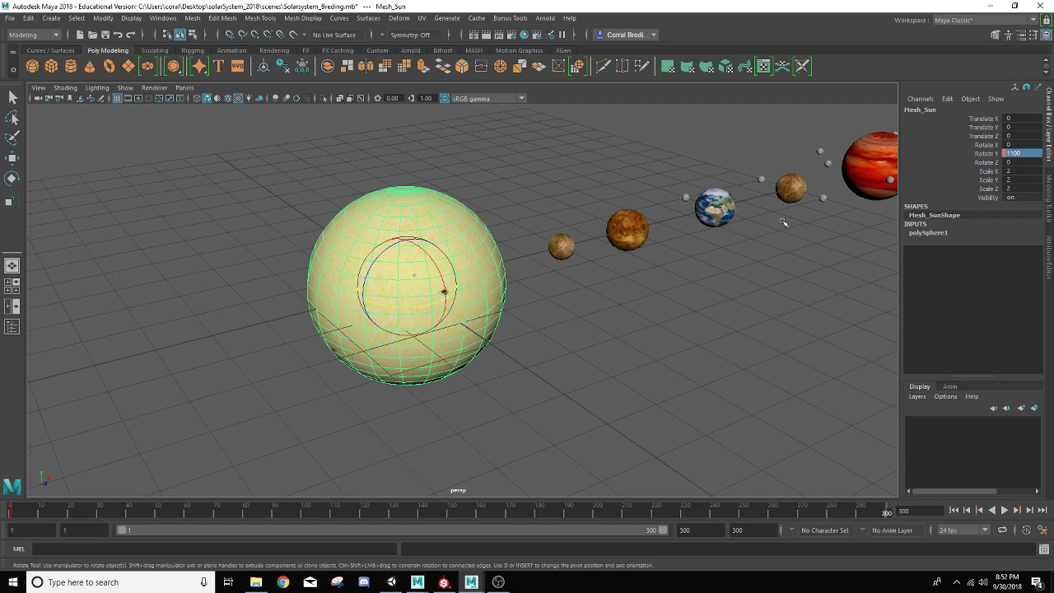
{"action": "right_click", "coordinate": [988, 155]}
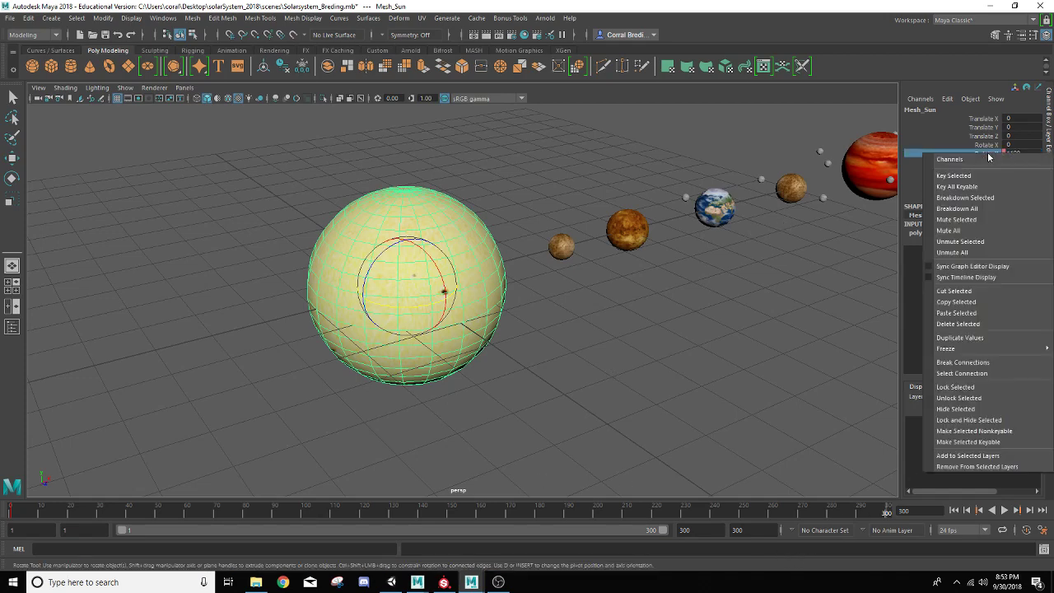
{"action": "left_click", "coordinate": [956, 177]}
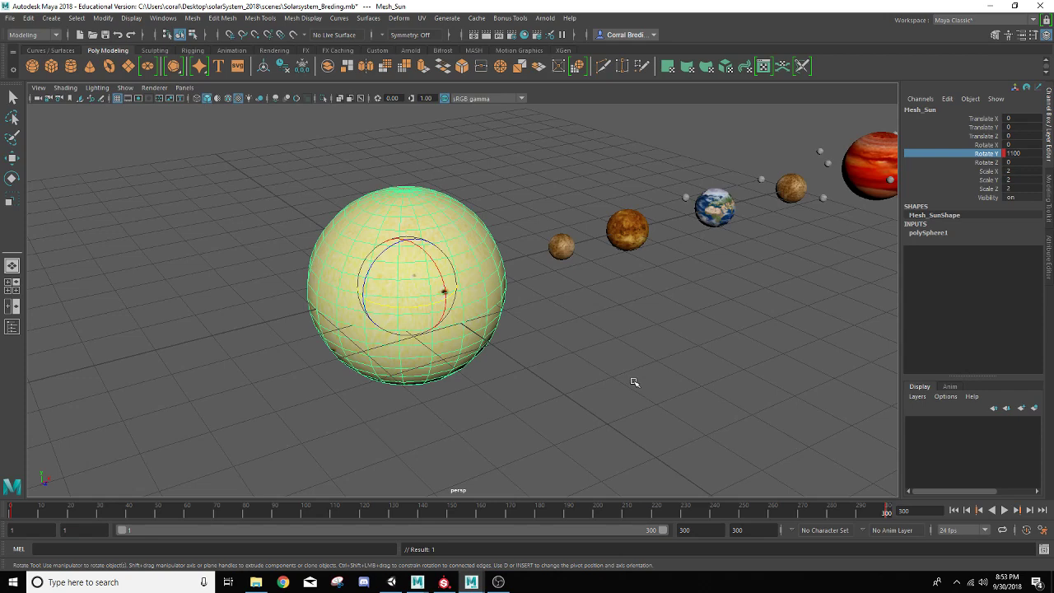
Step: Play the sun's rotation animation, stop it and return to frame 1
{"action": "left_click", "coordinate": [1005, 511]}
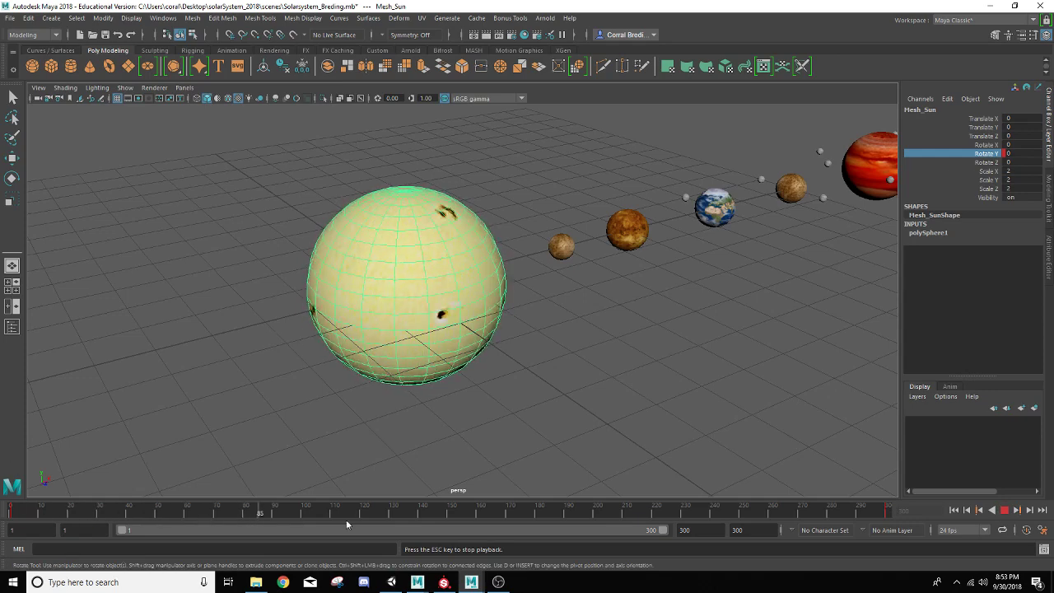
{"action": "left_click", "coordinate": [1004, 510]}
{"action": "left_click", "coordinate": [954, 510]}
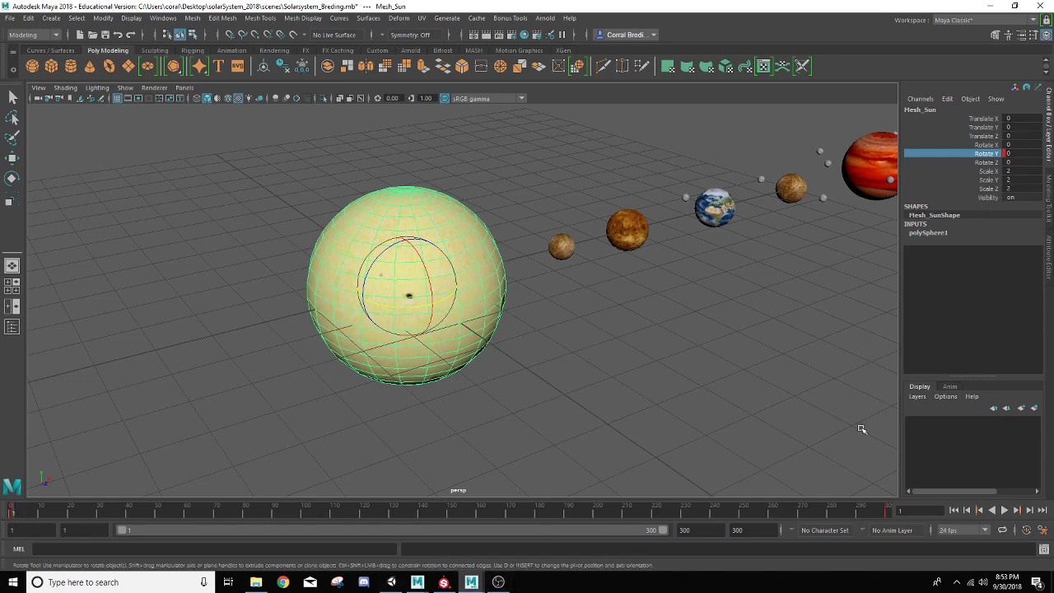
Step: Select the whole timeline range from frame 1 to 300 and delete the sun's rotation keyframes
{"action": "left_click", "coordinate": [887, 512]}
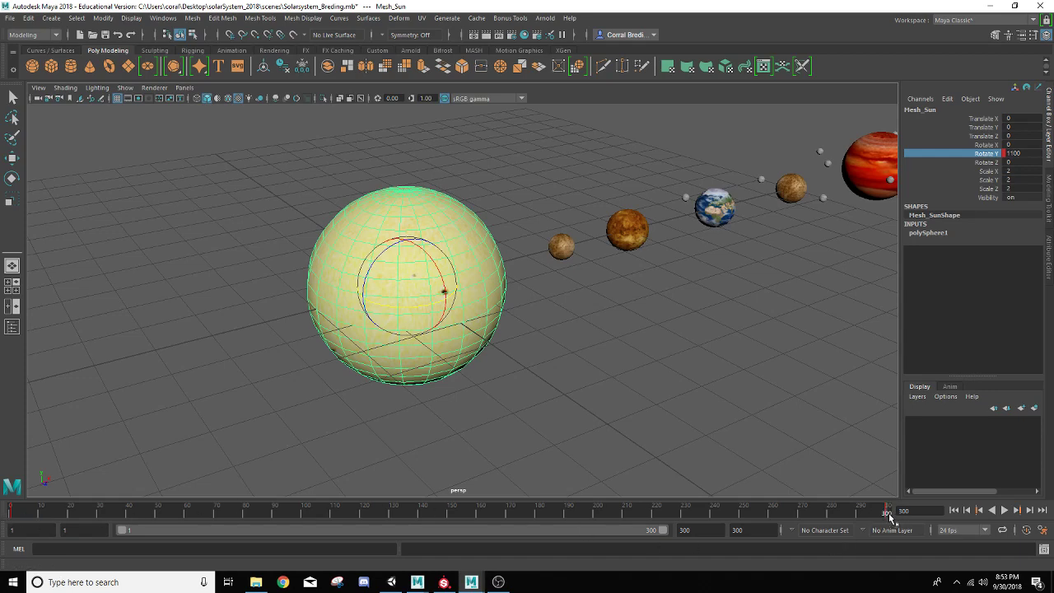
{"action": "left_click_drag", "start_coordinate": [888, 513], "coordinate": [1, 514], "text": "shift"}
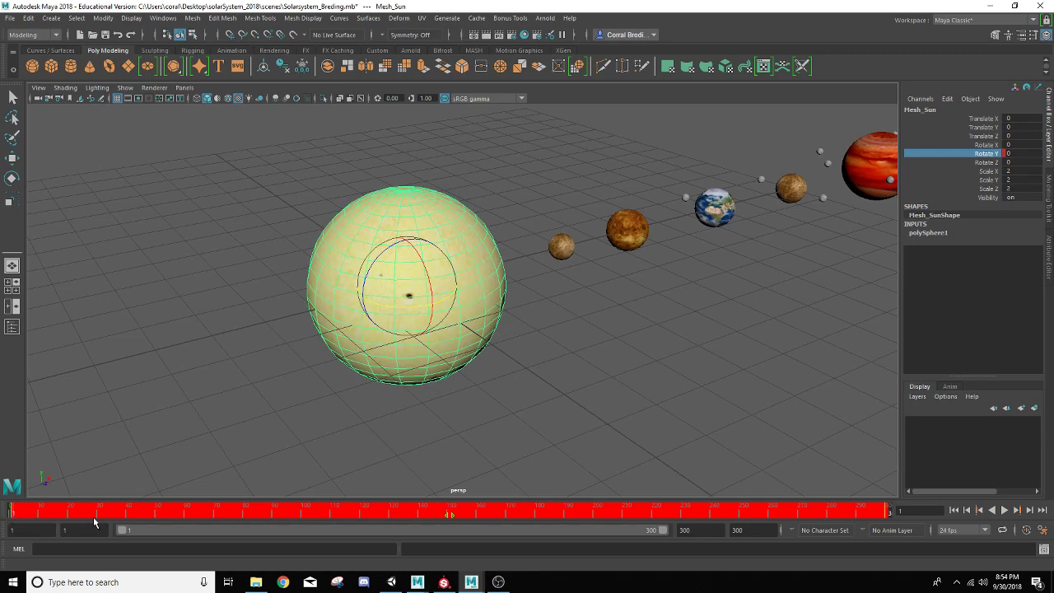
{"action": "right_click", "coordinate": [251, 505]}
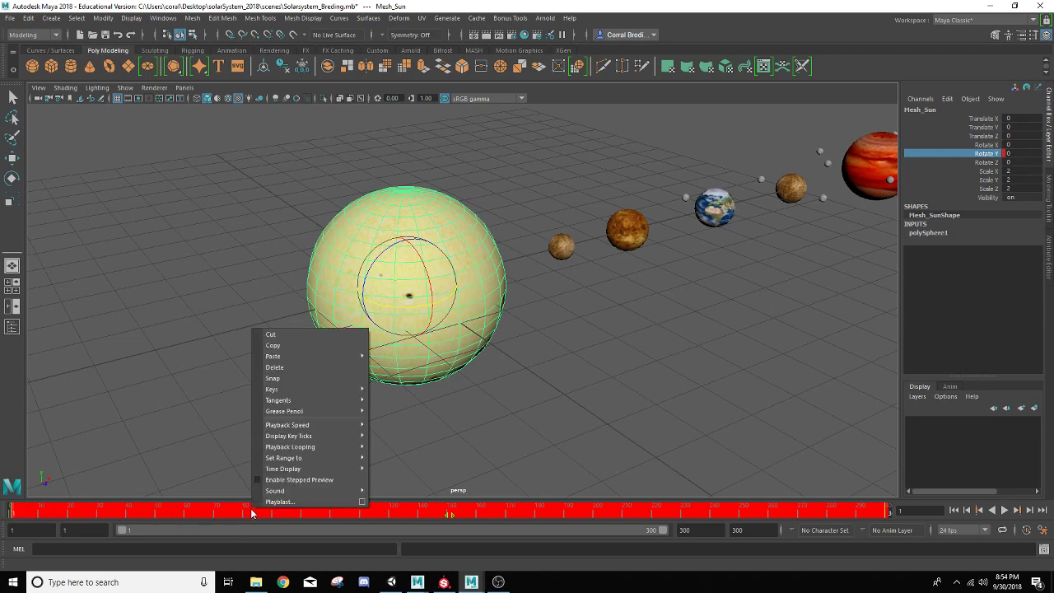
{"action": "left_click", "coordinate": [275, 367]}
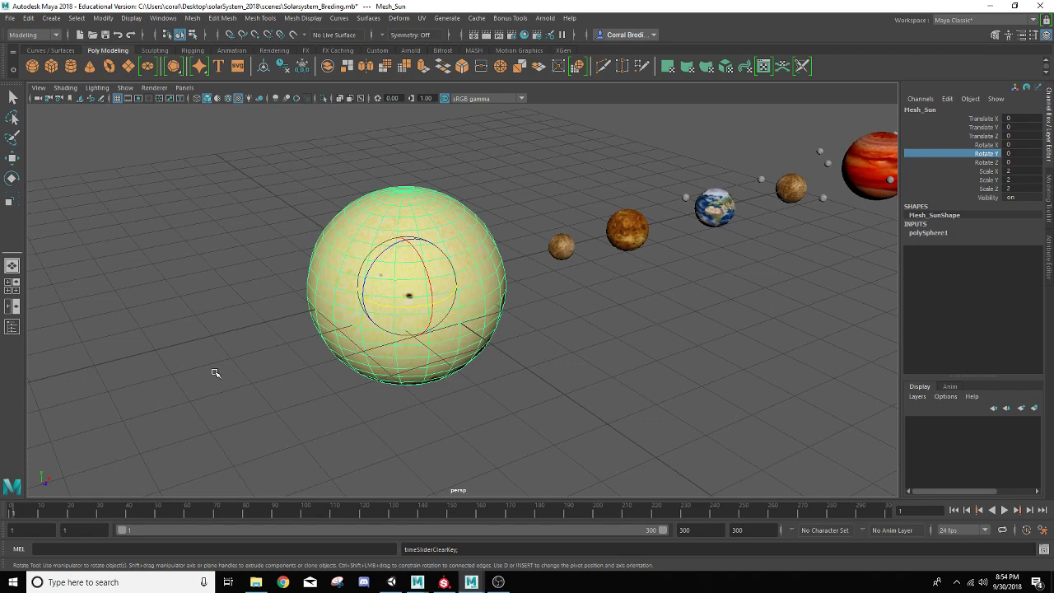
Step: Key all of the sun's channels at frame 1, and set its Rotate Y to 1100 at frame 300 without keying
{"action": "key", "text": "s"}
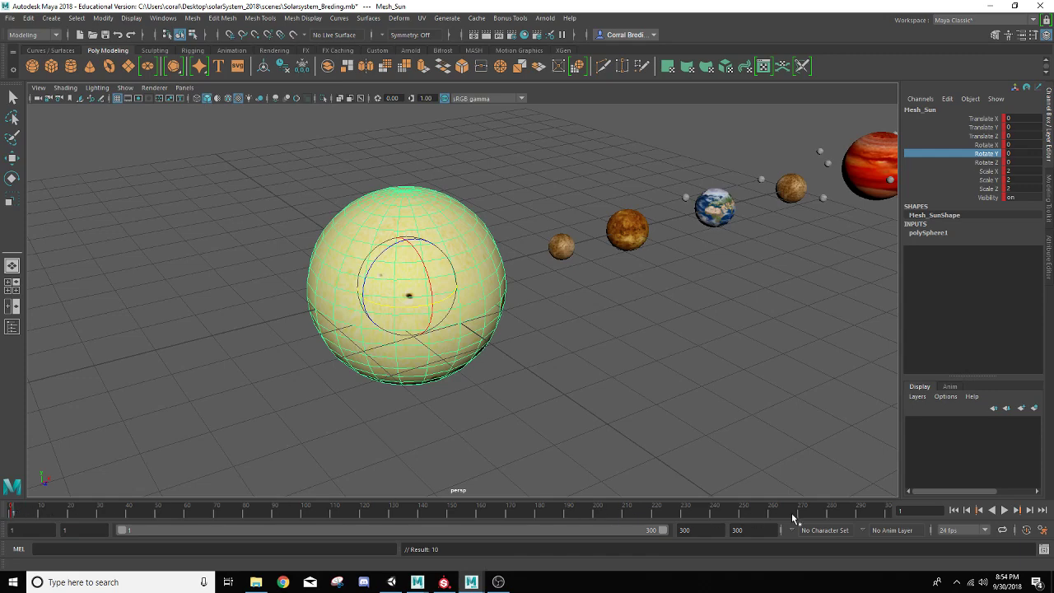
{"action": "left_click", "coordinate": [887, 511]}
{"action": "double_click", "coordinate": [1012, 153]}
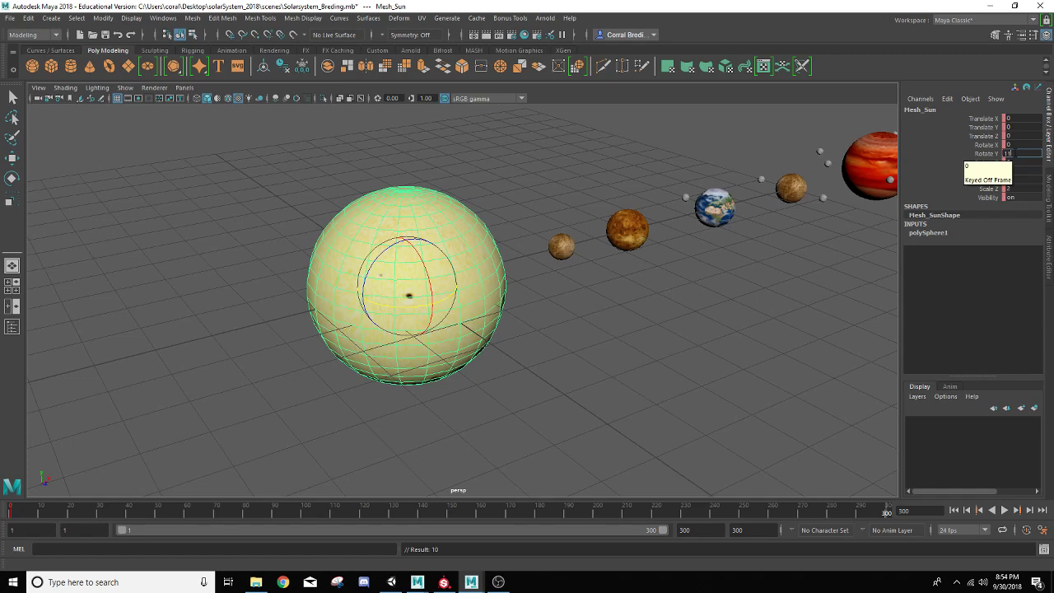
{"action": "key", "text": "Return"}
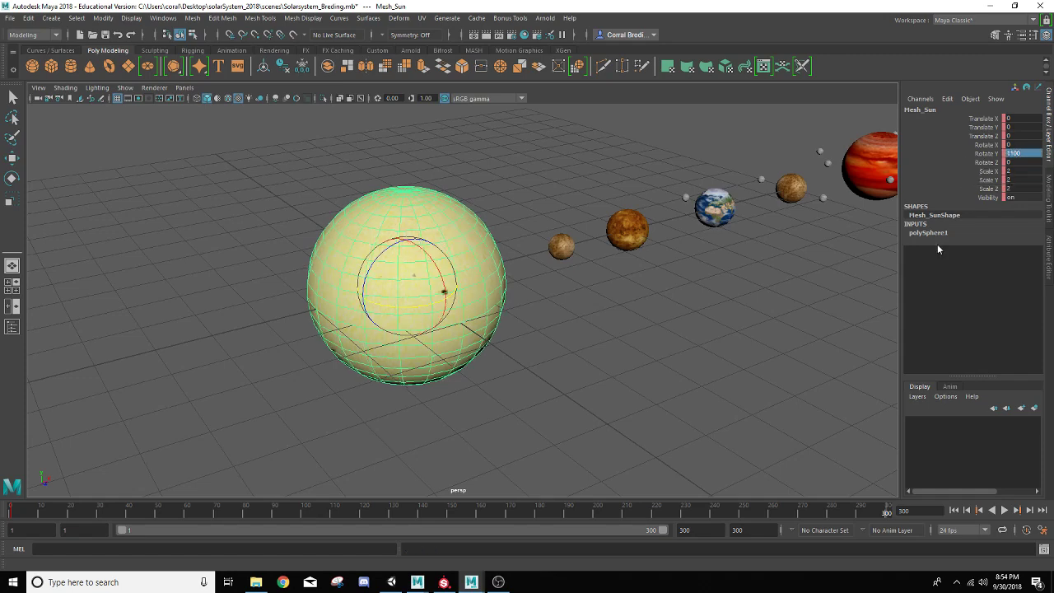
Step: Move off frame 300 and back, re-enter 1100 for the sun's Rotate Y and key all of its channels
{"action": "left_click", "coordinate": [868, 512]}
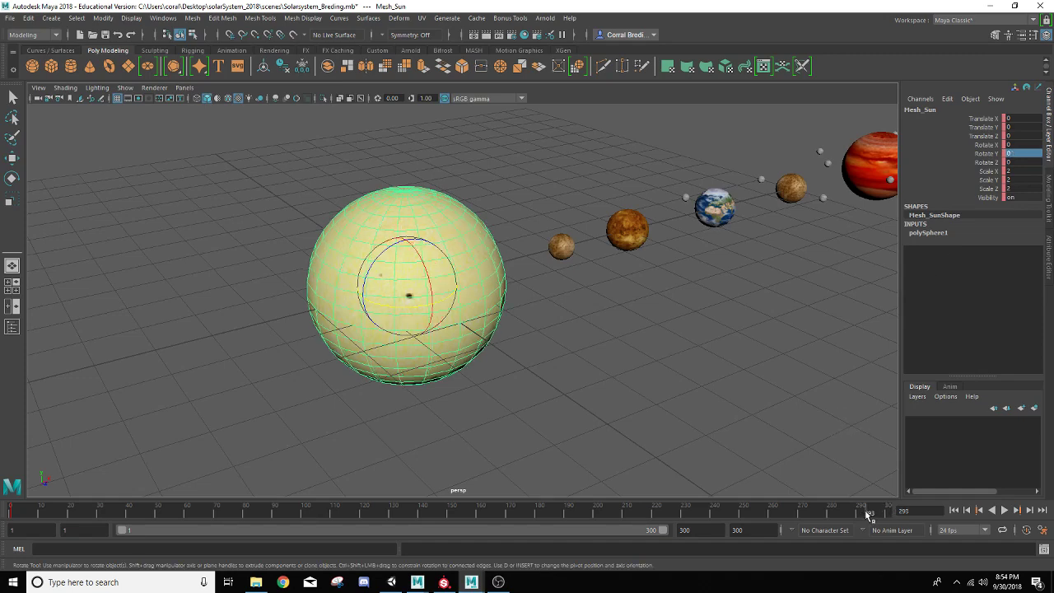
{"action": "left_click", "coordinate": [885, 512]}
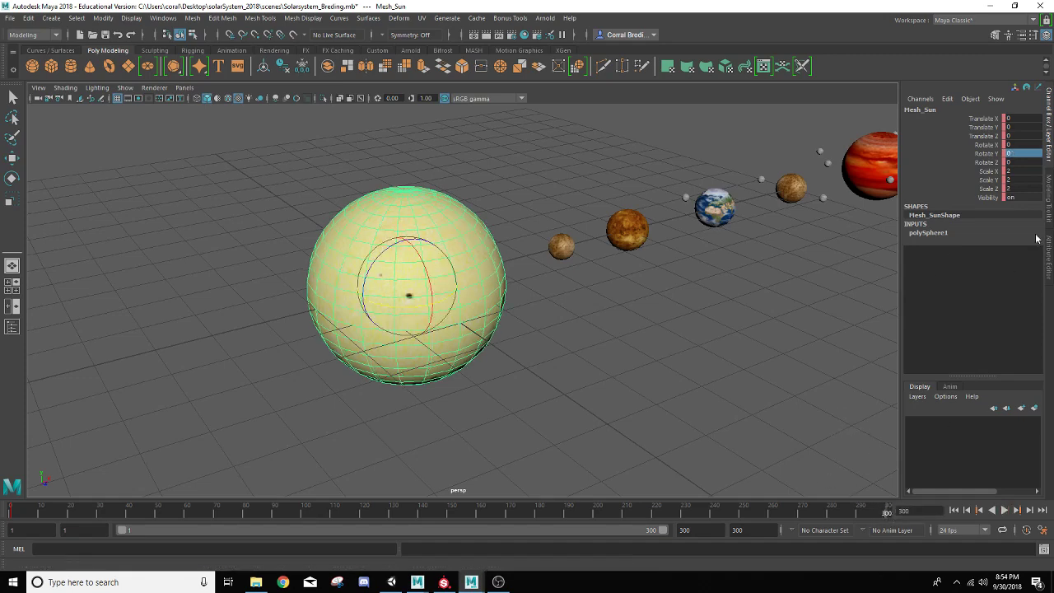
{"action": "left_click", "coordinate": [1019, 154]}
{"action": "key", "text": "Return"}
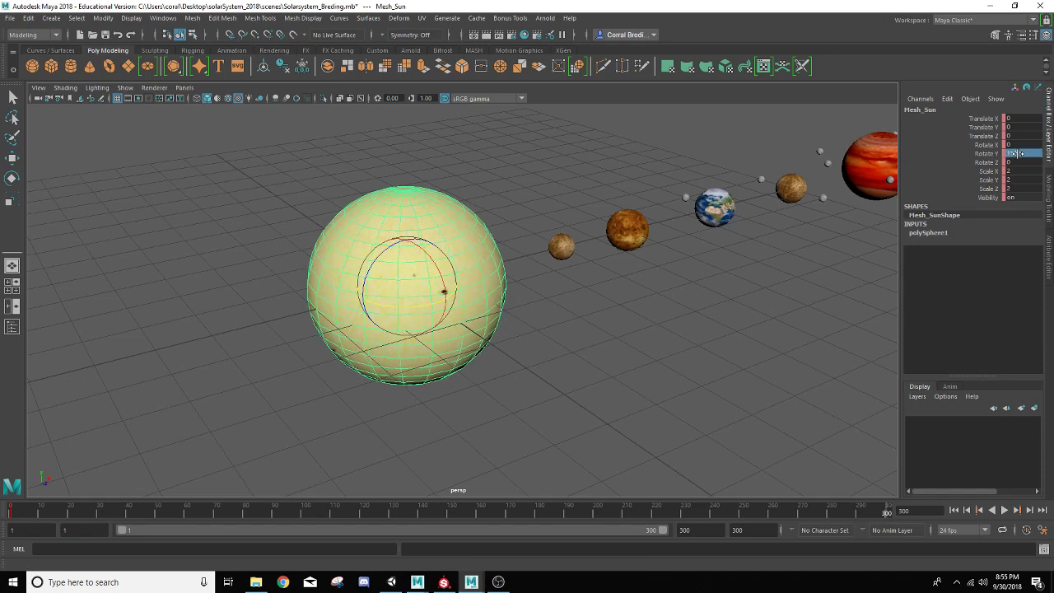
{"action": "key", "text": "s"}
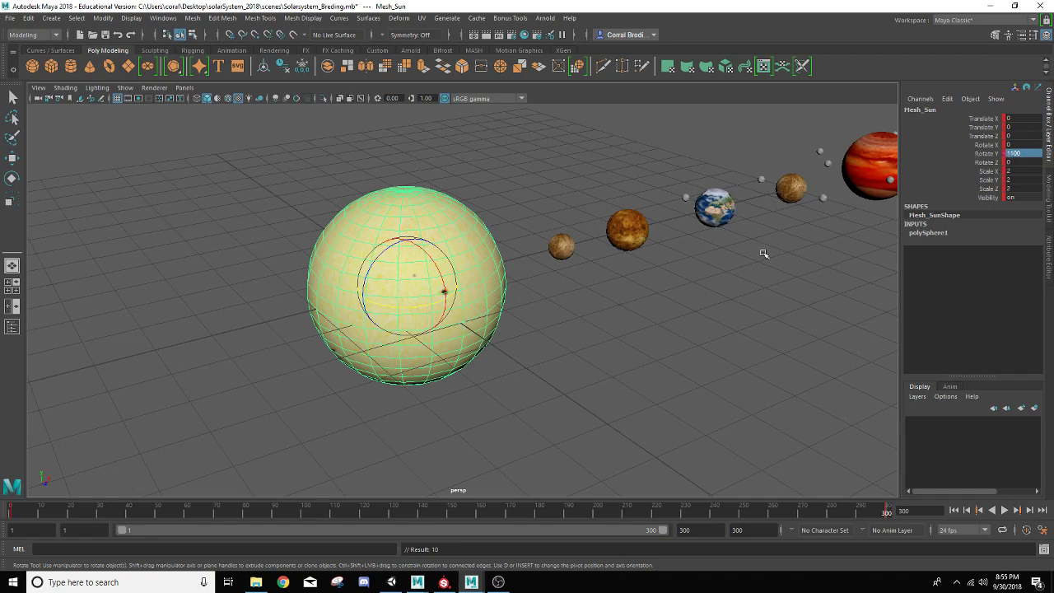
Step: Play the sun's rotation from frame 1, stop playback and rewind to the start
{"action": "left_click", "coordinate": [13, 515]}
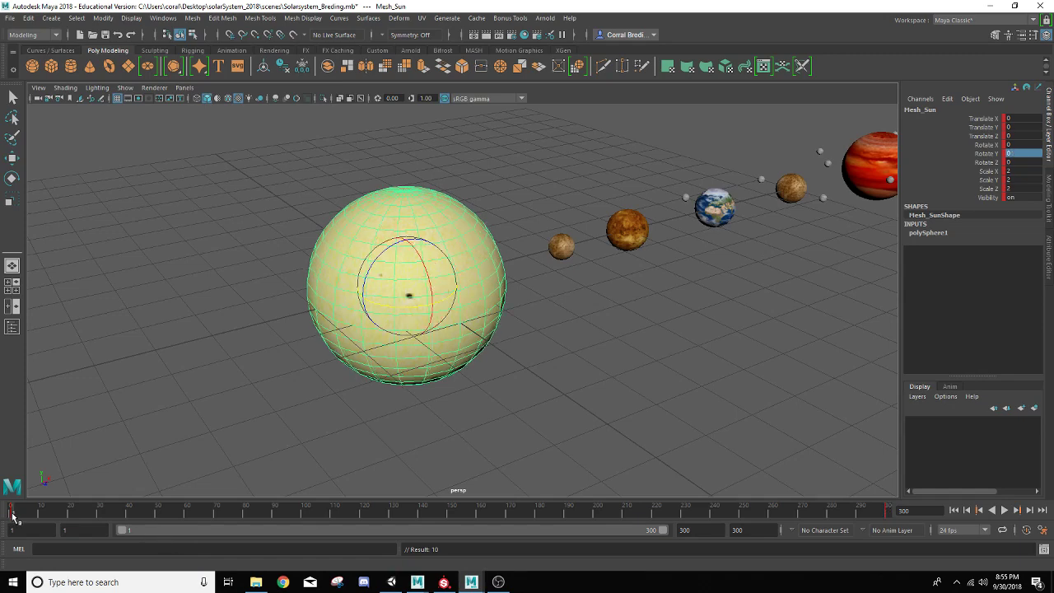
{"action": "left_click", "coordinate": [1010, 511]}
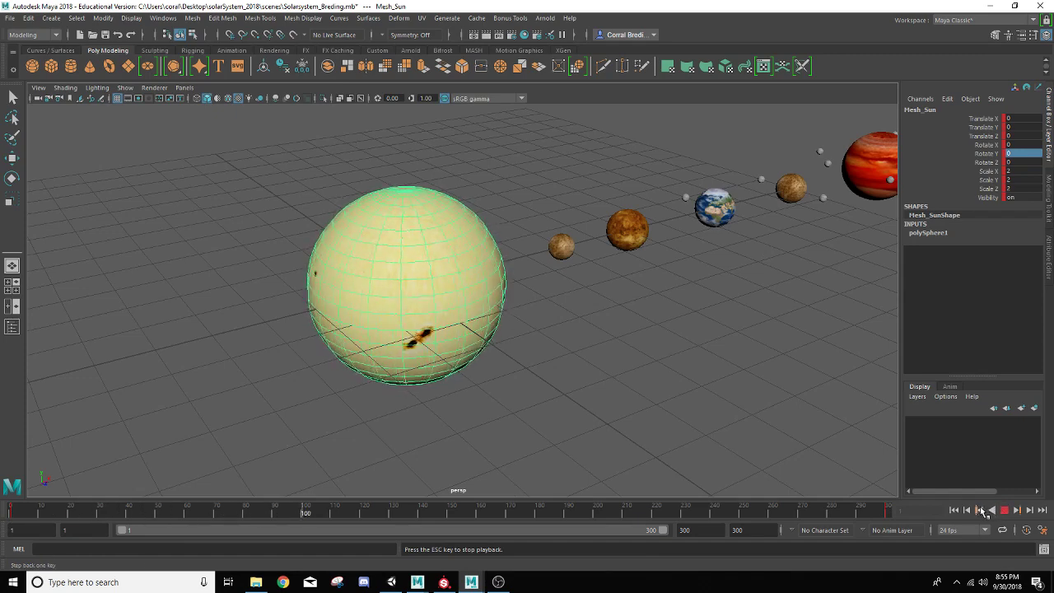
{"action": "left_click", "coordinate": [1005, 511]}
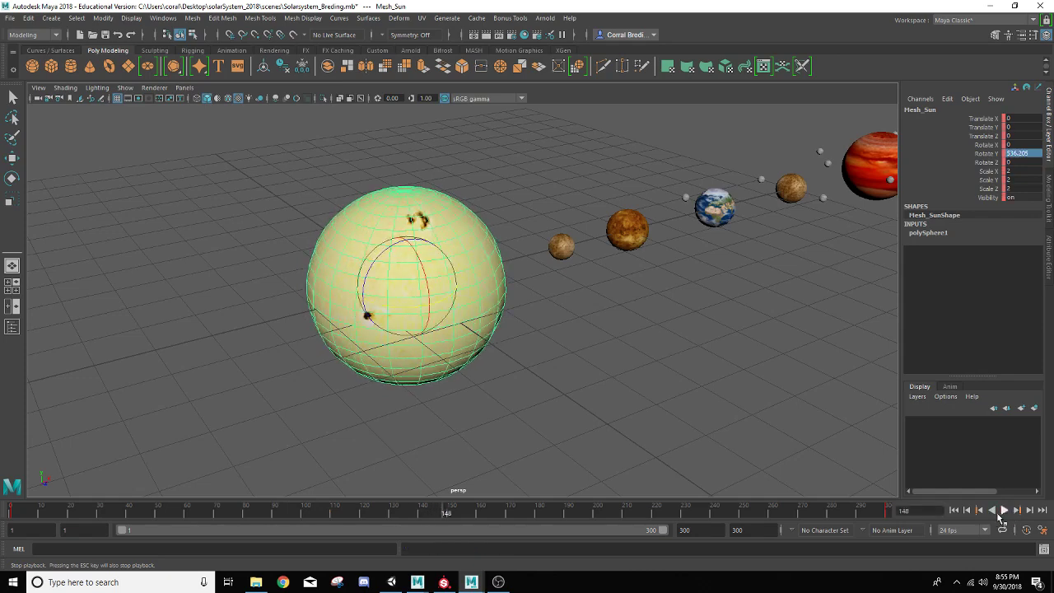
{"action": "left_click", "coordinate": [955, 511]}
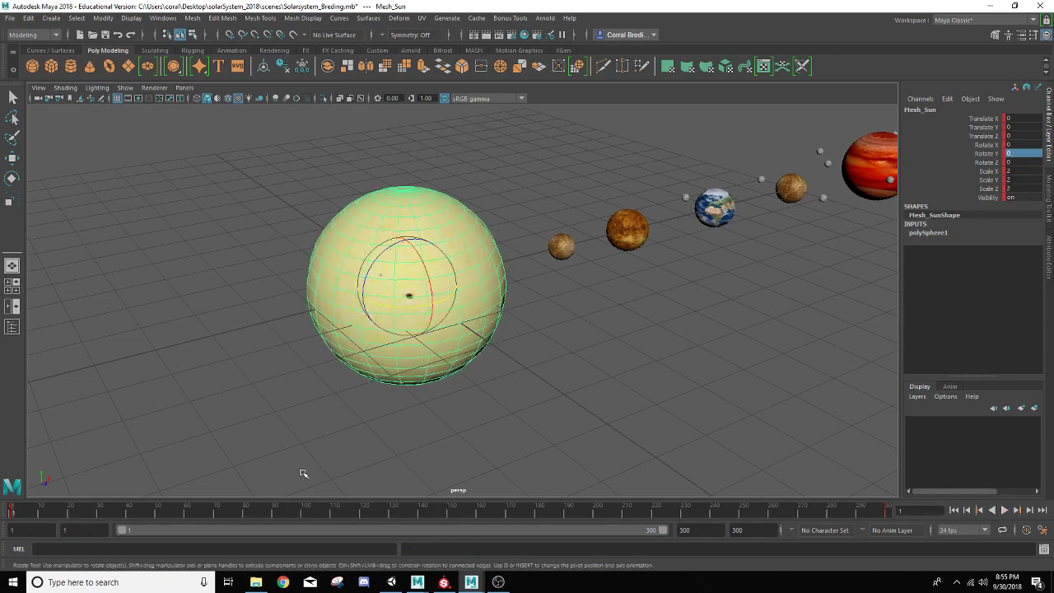
Step: Select the Mercury mesh next to the sun and switch to the Scale tool
{"action": "scroll", "coordinate": [434, 396], "scroll_direction": "down", "scroll_amount": 5}
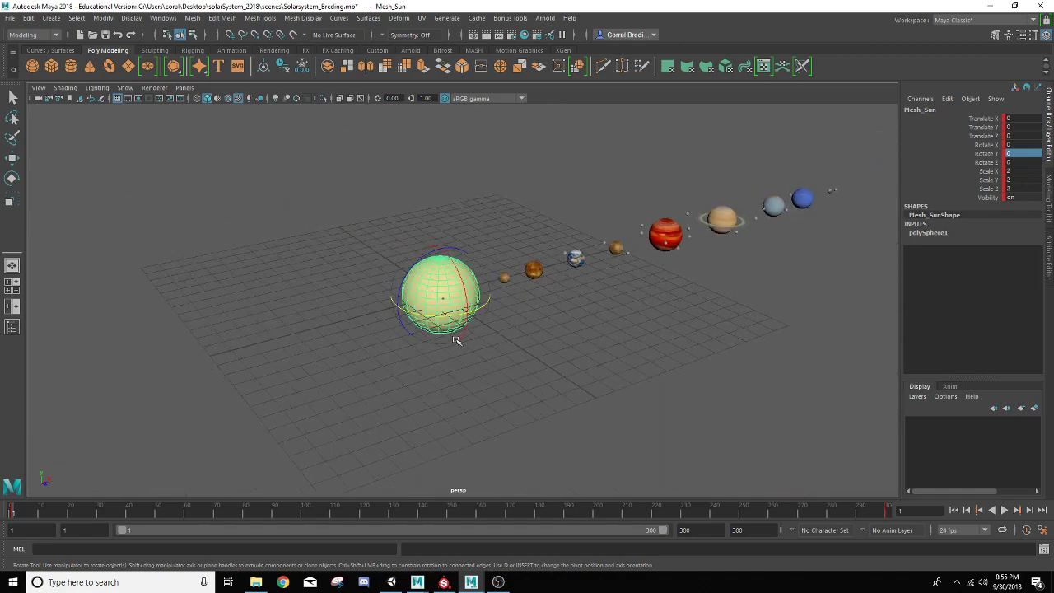
{"action": "left_click_drag", "start_coordinate": [457, 339], "coordinate": [413, 354], "text": "alt"}
{"action": "scroll", "coordinate": [414, 354], "scroll_direction": "up", "scroll_amount": 3}
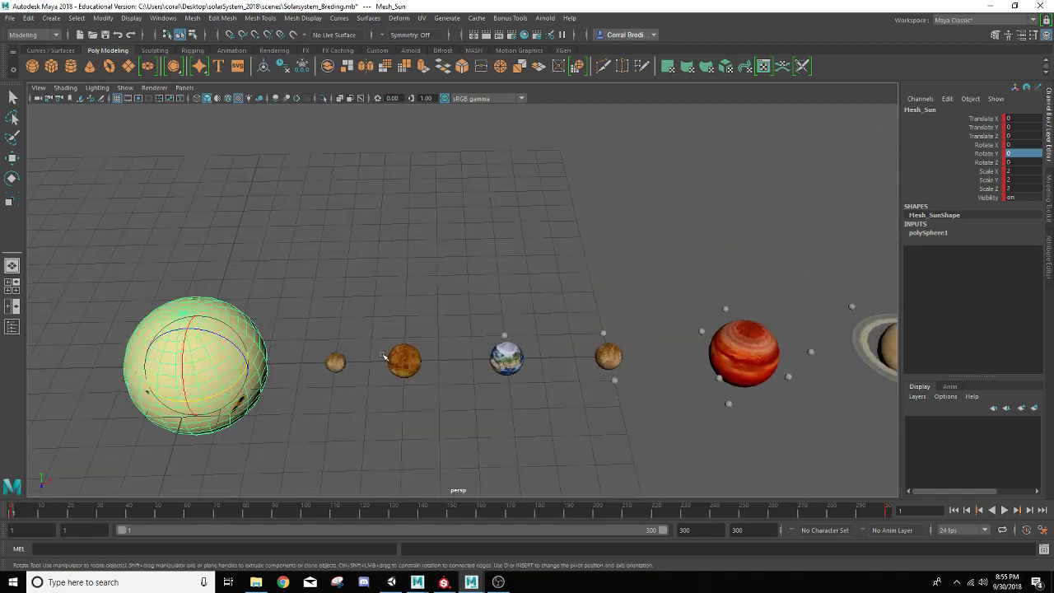
{"action": "left_click", "coordinate": [334, 364]}
{"action": "key", "text": "r"}
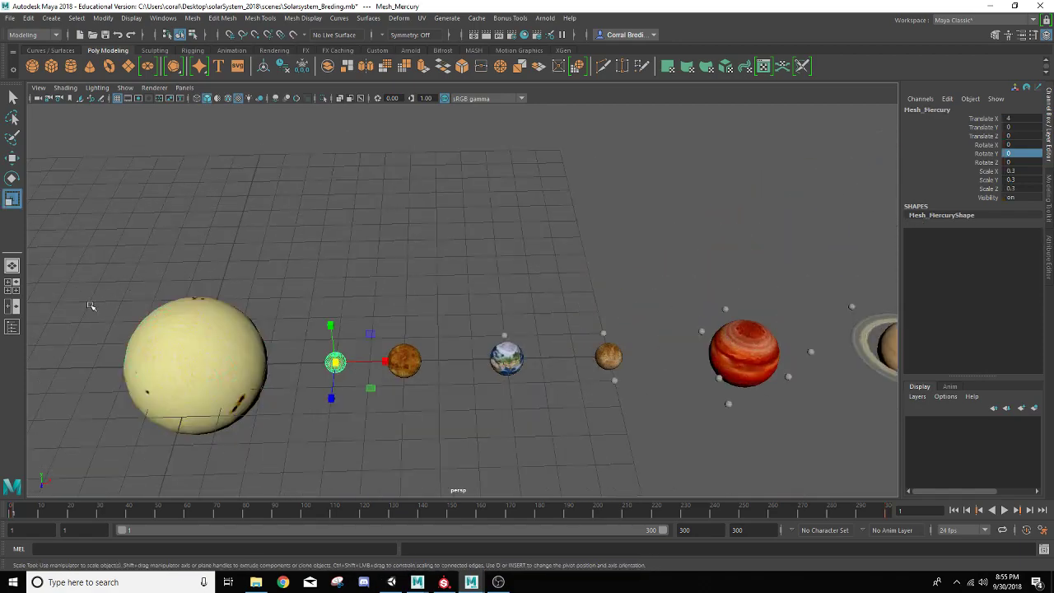
Step: Scrub the first few frames, play the animation to watch the sun spin beside Mercury, and stop it
{"action": "middle_click_drag", "start_coordinate": [239, 437], "coordinate": [380, 418], "text": "alt"}
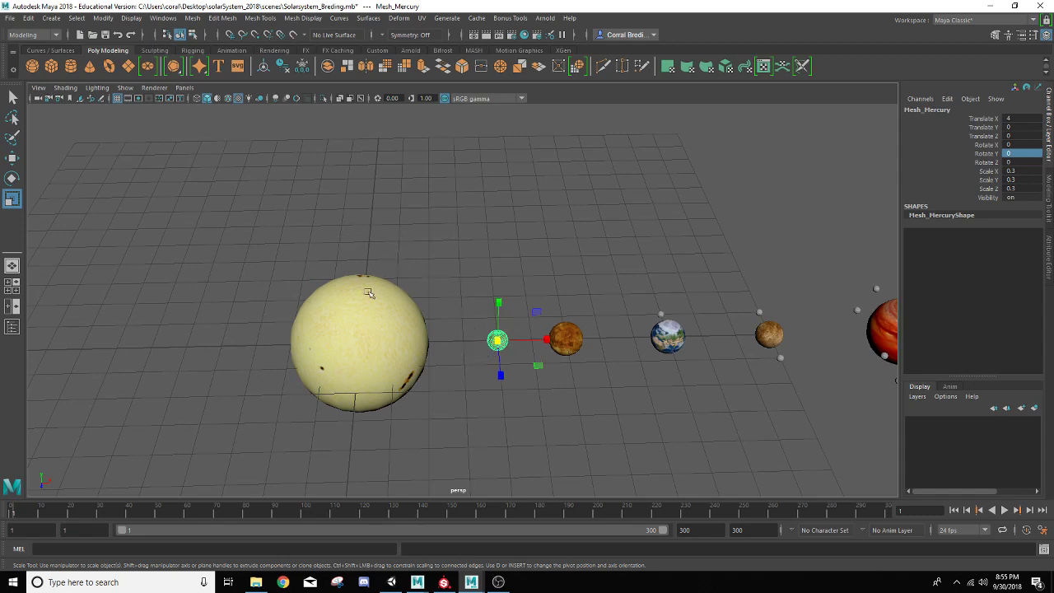
{"action": "scroll", "coordinate": [383, 362], "scroll_direction": "up", "scroll_amount": 3}
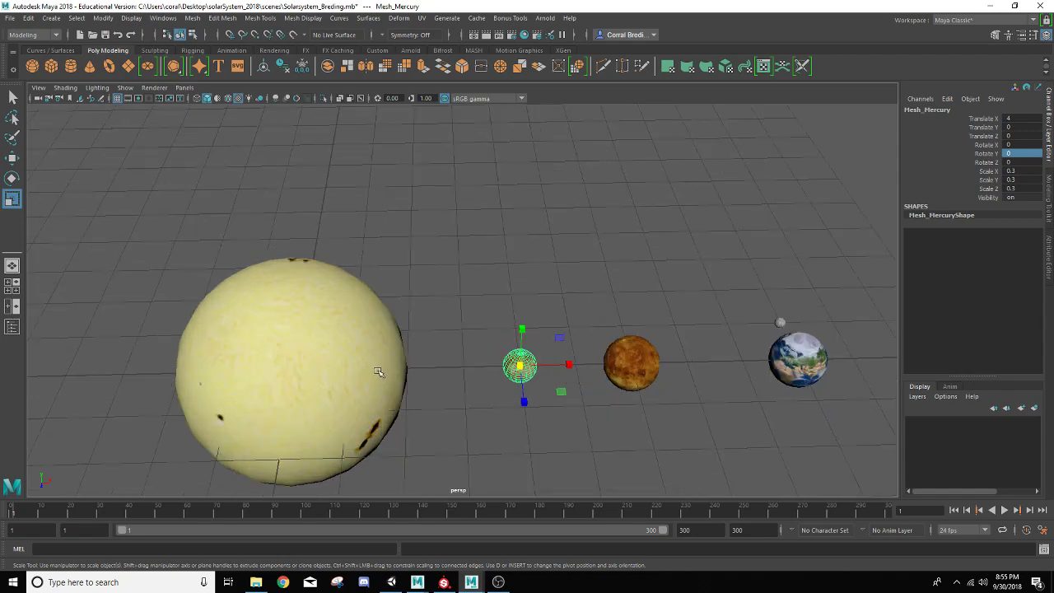
{"action": "mouse_move", "coordinate": [380, 369]}
{"action": "left_mouse_down", "text": "alt"}
{"action": "mouse_move", "coordinate": [376, 357]}
{"action": "mouse_move", "coordinate": [391, 369]}
{"action": "left_mouse_up", "text": "alt"}
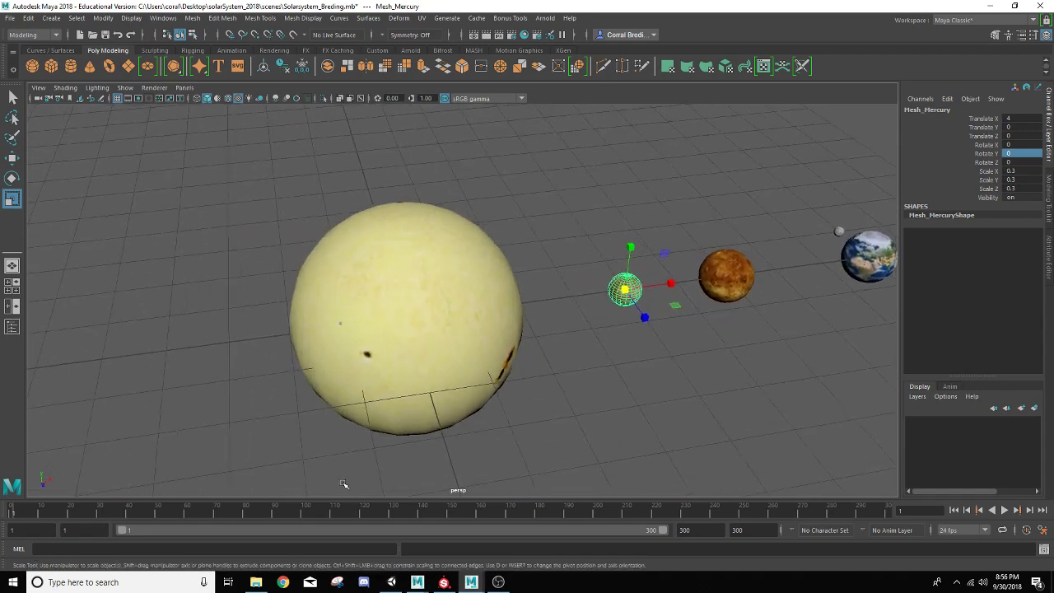
{"action": "left_click_drag", "start_coordinate": [13, 514], "coordinate": [25, 517]}
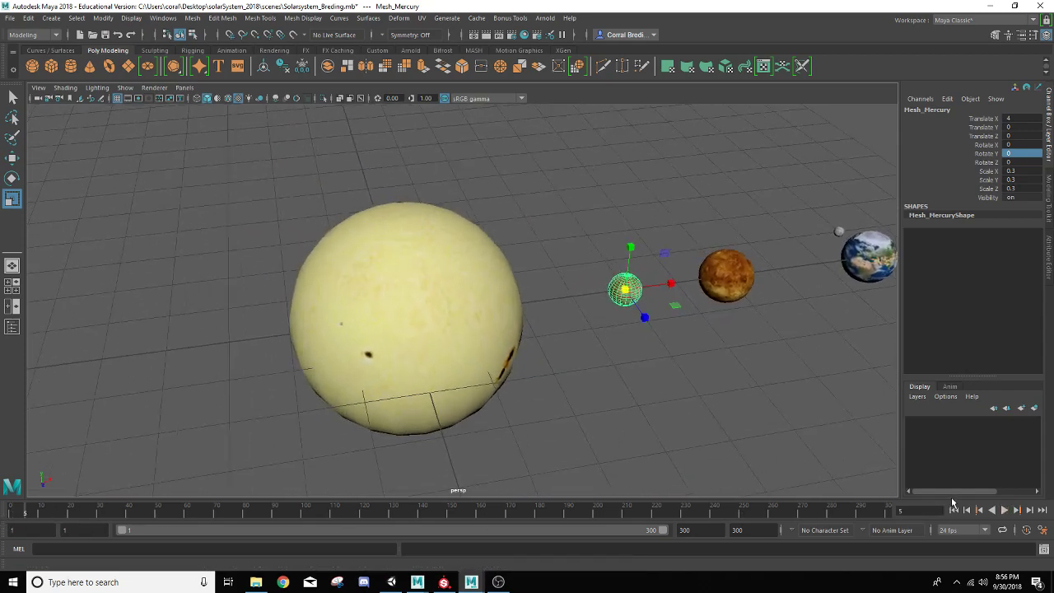
{"action": "left_click", "coordinate": [1004, 510]}
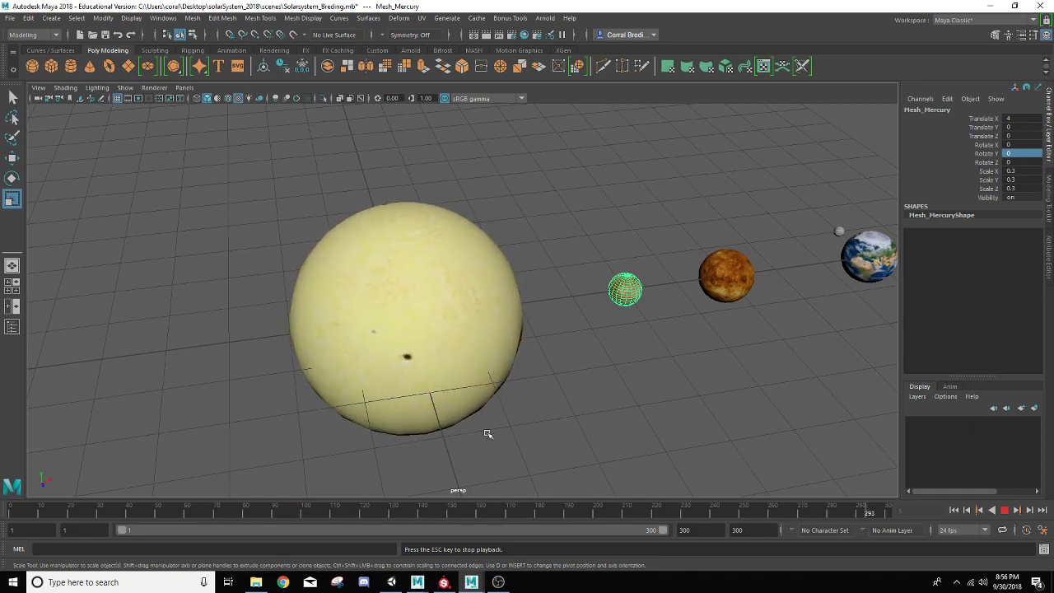
{"action": "left_click", "coordinate": [1005, 511]}
{"action": "left_click", "coordinate": [1007, 511]}
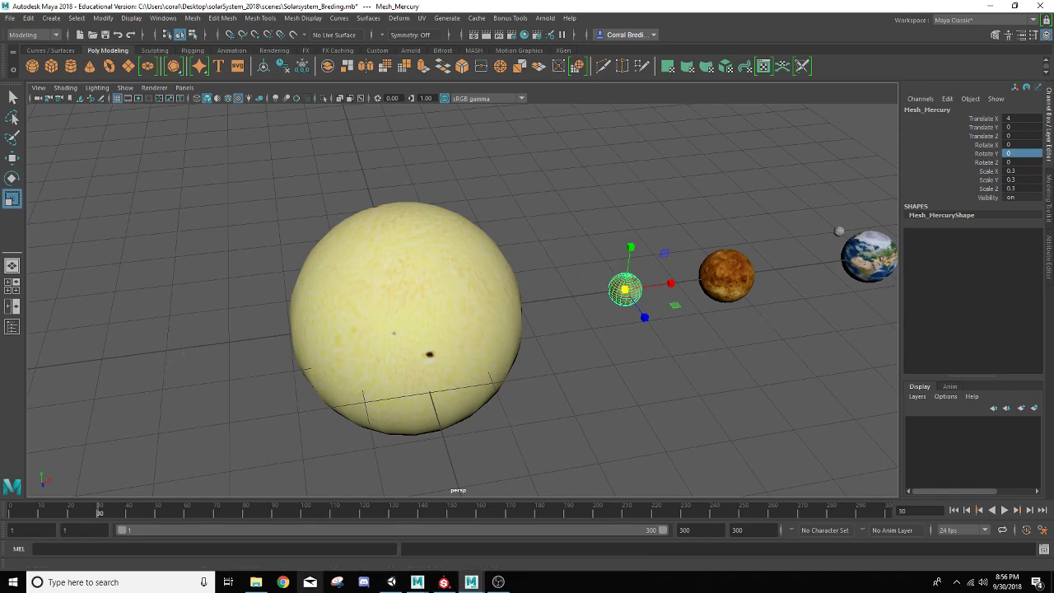
Step: Select the sun to return it to its first keyframe at frame 1, reselect Mercury and open the Outliner
{"action": "left_click", "coordinate": [625, 291]}
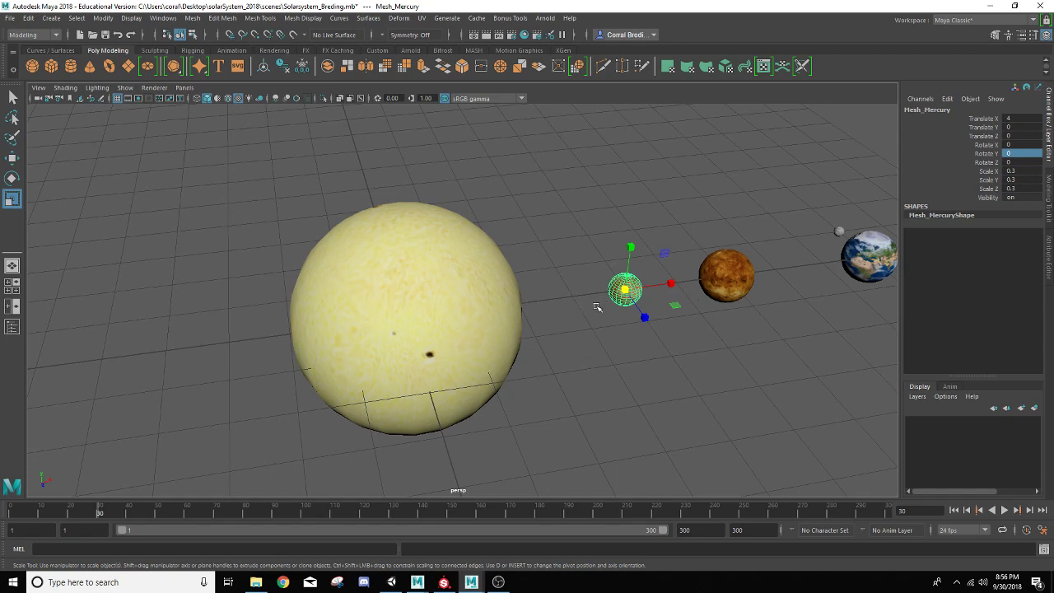
{"action": "left_click", "coordinate": [418, 333]}
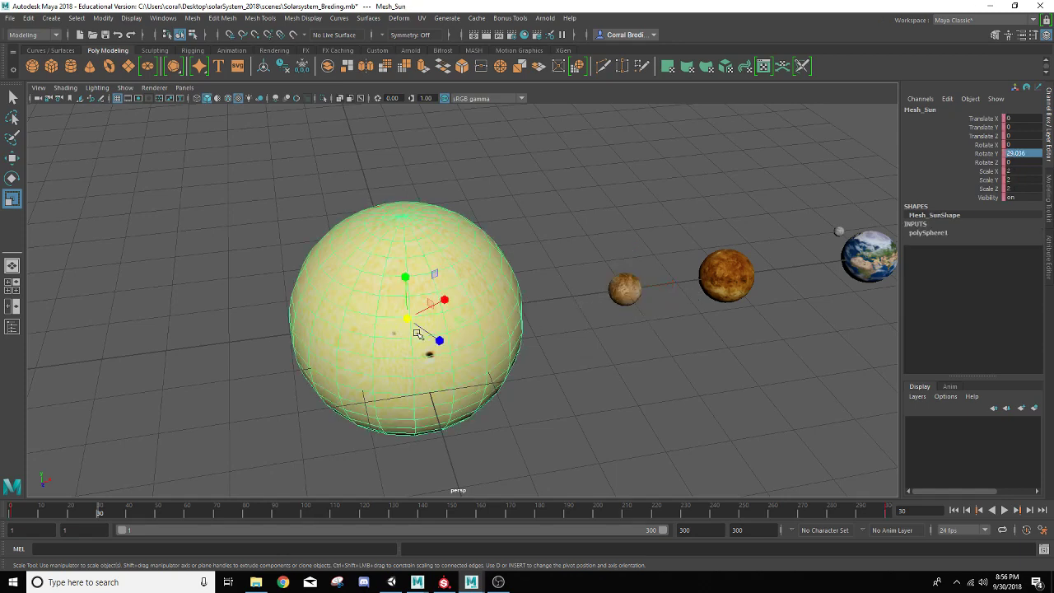
{"action": "left_click", "coordinate": [18, 516]}
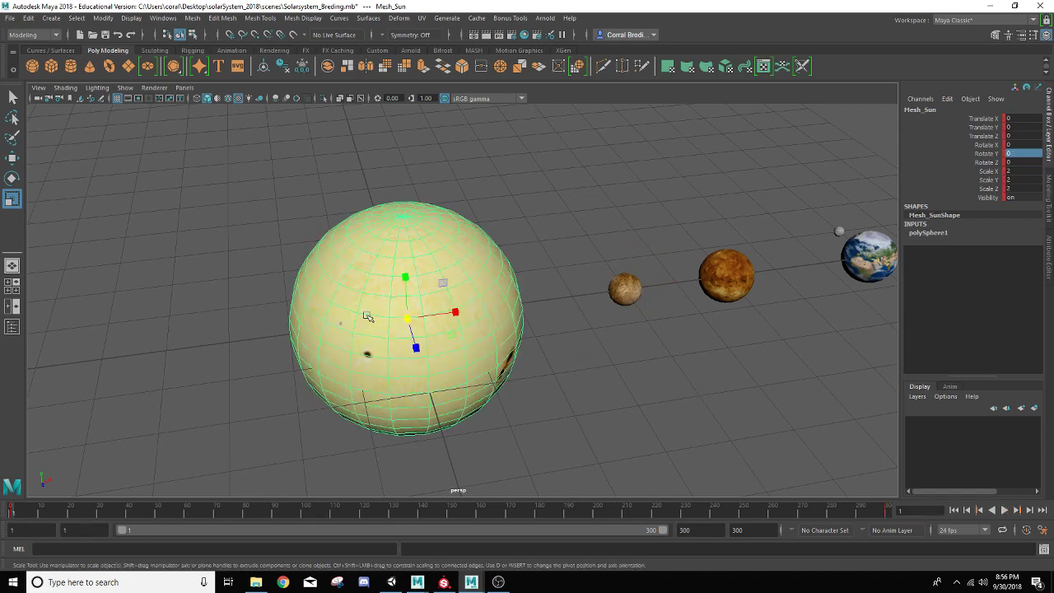
{"action": "left_click", "coordinate": [628, 290]}
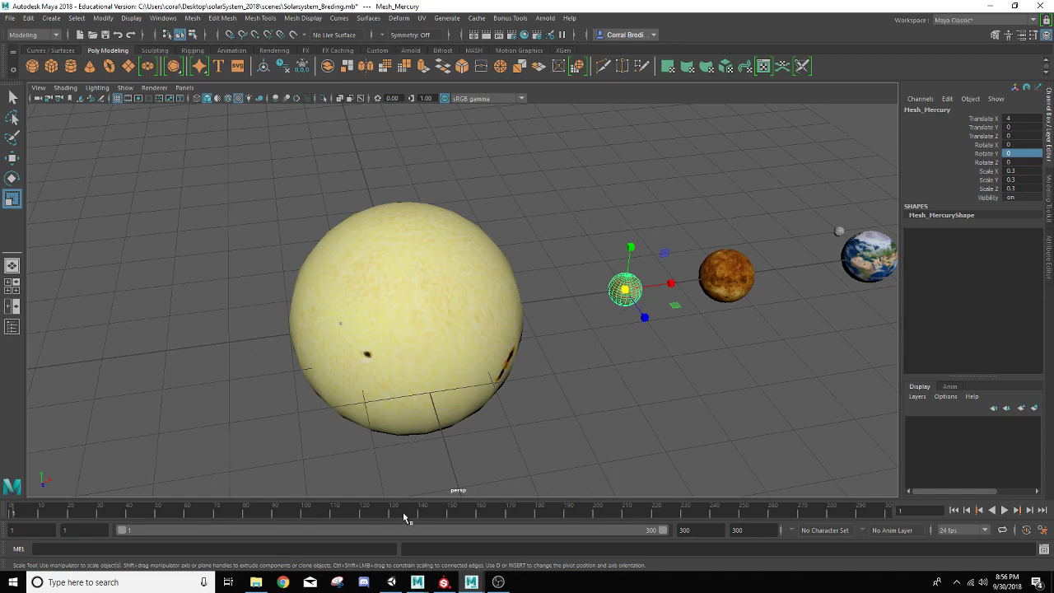
{"action": "left_click", "coordinate": [623, 288]}
{"action": "left_click", "coordinate": [10, 328]}
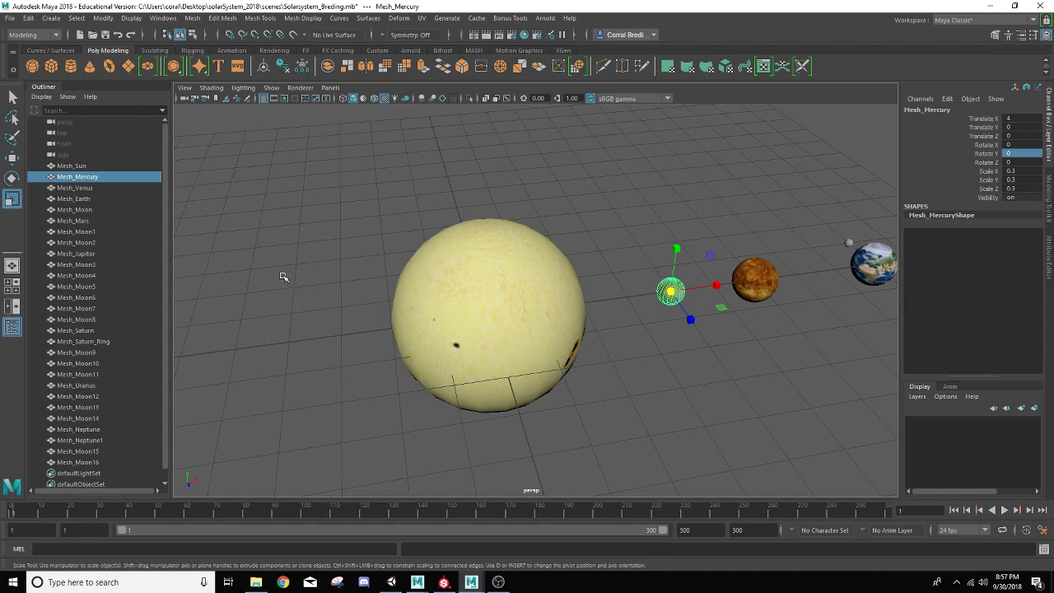
Step: Group the Mercury mesh and rename the new group grp_Mercury
{"action": "key", "text": "ctrl+g"}
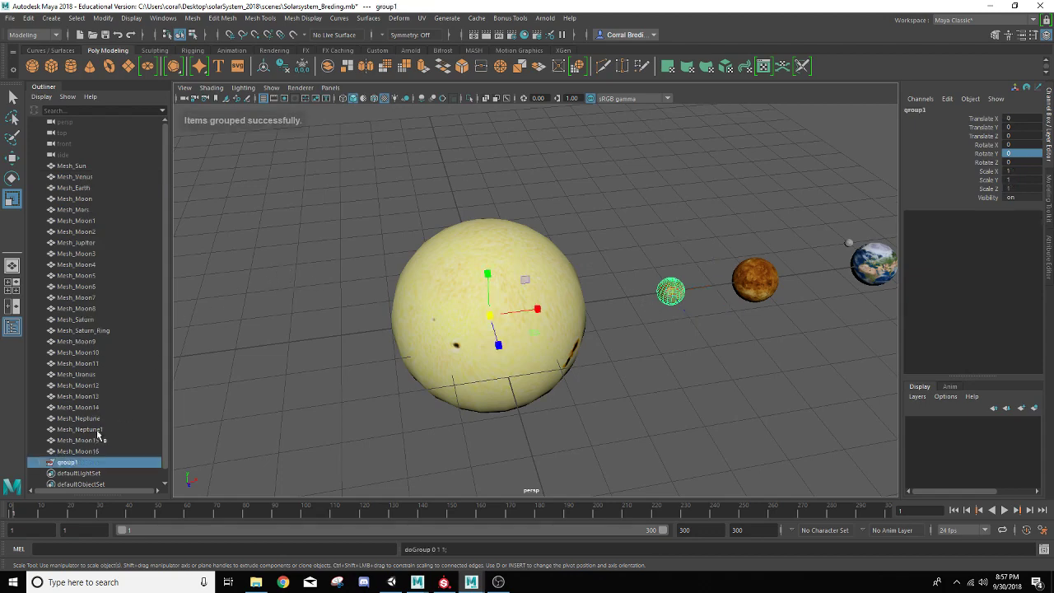
{"action": "double_click", "coordinate": [65, 464]}
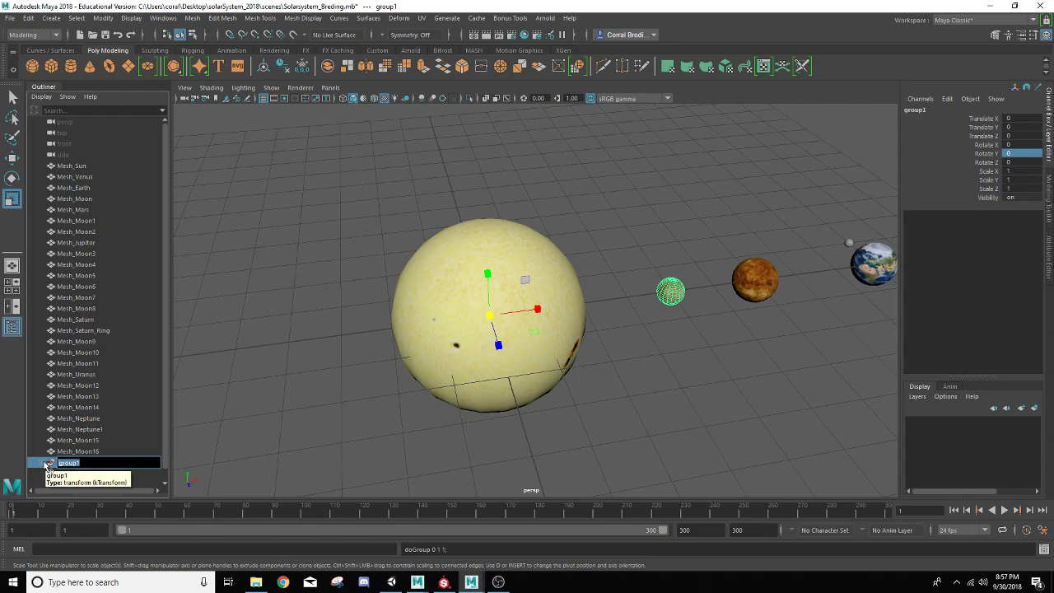
{"action": "type", "text": "s"}
{"action": "key", "text": "Return"}
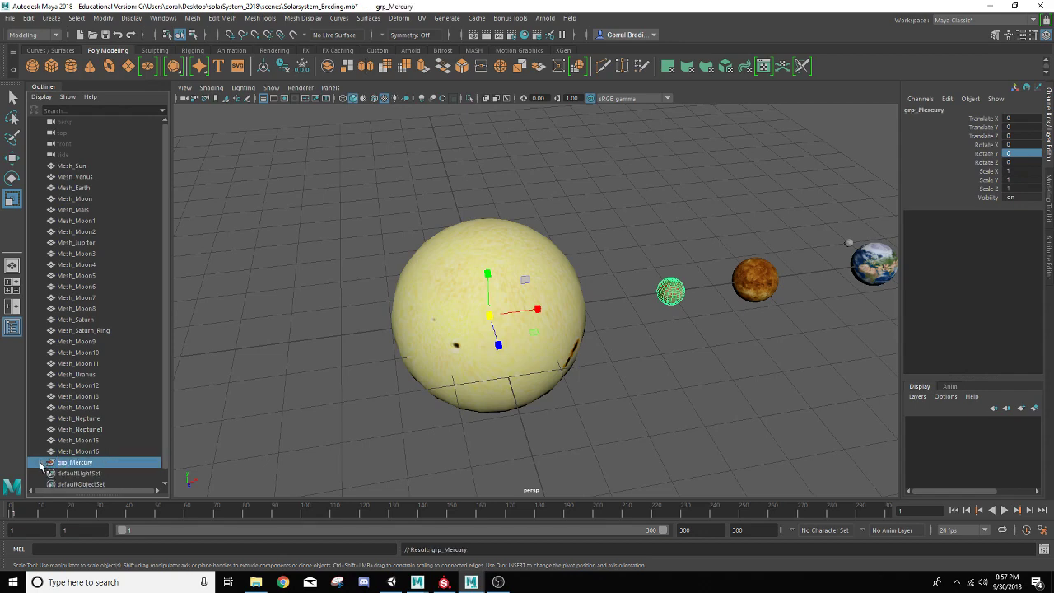
Step: Try rotating grp_Mercury around the sun by about -17 degrees on Y, and undo the rotation
{"action": "left_click", "coordinate": [42, 464]}
{"action": "left_click", "coordinate": [42, 464]}
{"action": "key", "text": "e"}
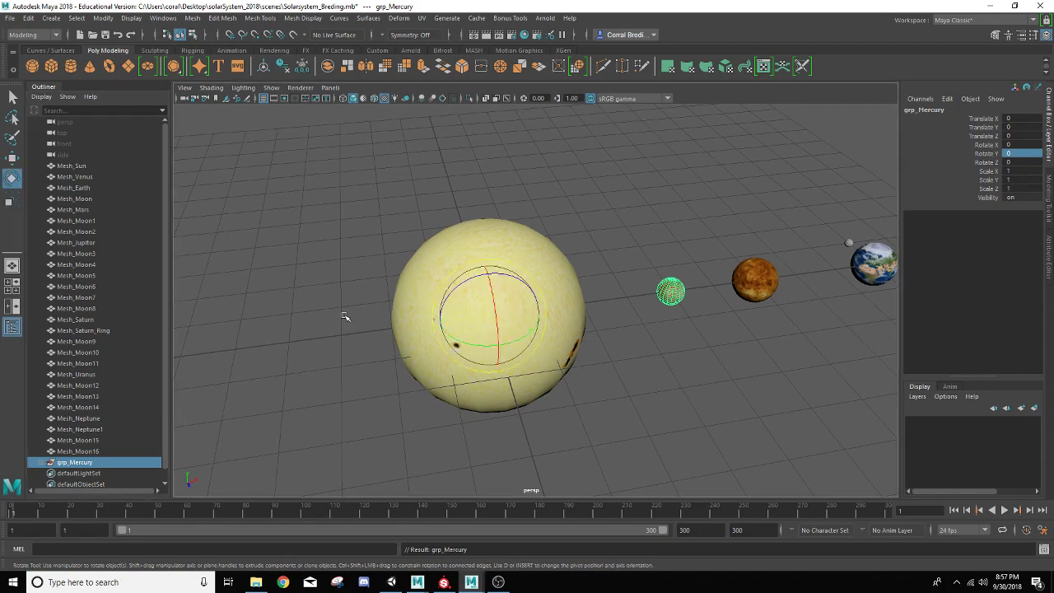
{"action": "left_click_drag", "start_coordinate": [455, 340], "coordinate": [412, 383]}
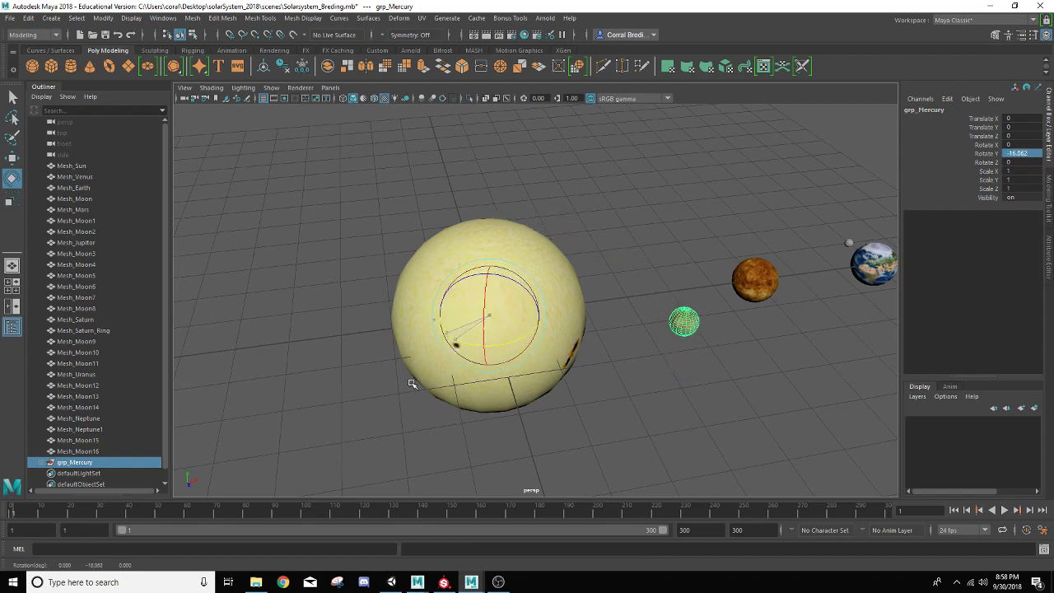
{"action": "key", "text": "ctrl+z"}
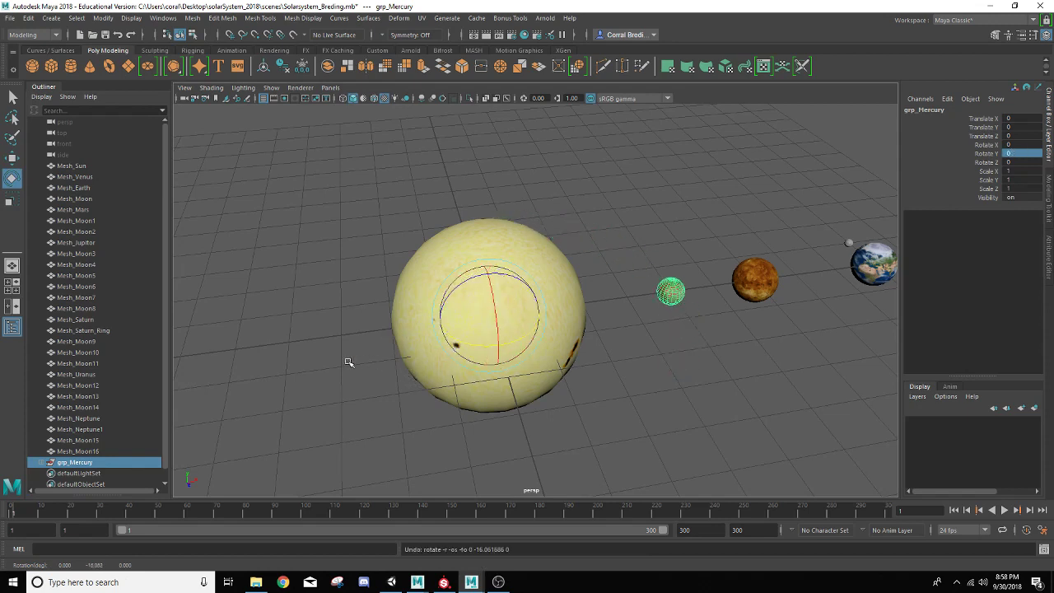
Step: Try rotating Mesh_Mercury inside its group by about -37 degrees on Y, undo it and reselect grp_Mercury
{"action": "left_click", "coordinate": [44, 463]}
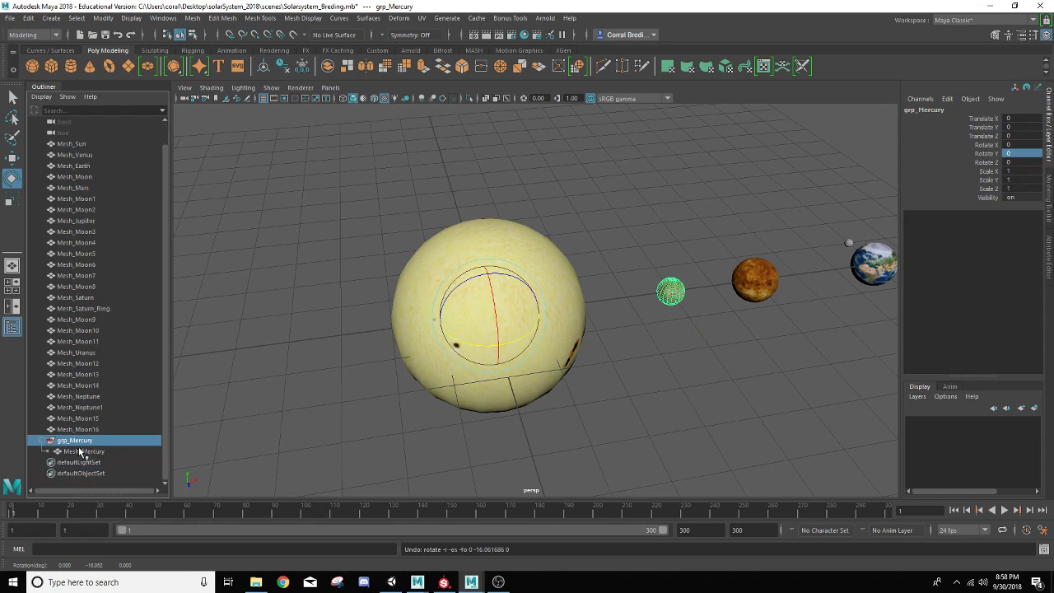
{"action": "left_click", "coordinate": [83, 451]}
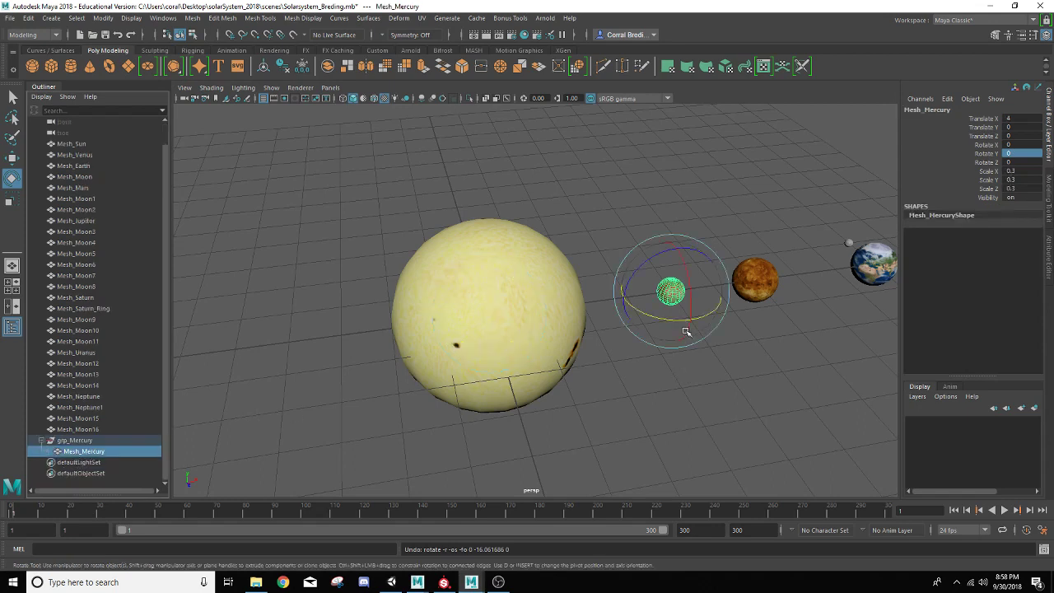
{"action": "left_click_drag", "start_coordinate": [686, 331], "coordinate": [641, 303]}
{"action": "key", "text": "ctrl+z"}
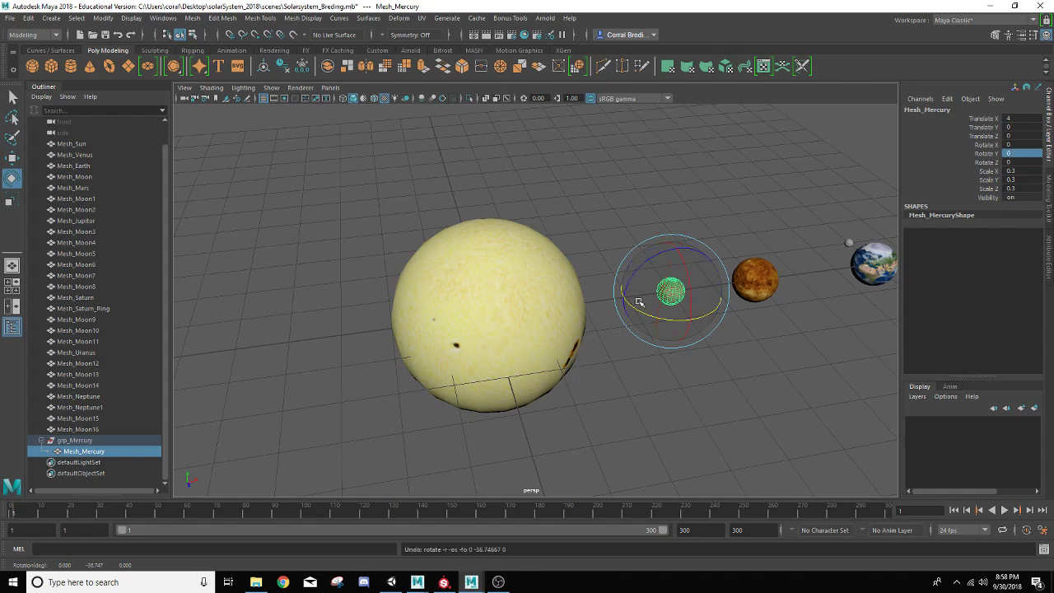
{"action": "left_click", "coordinate": [94, 443]}
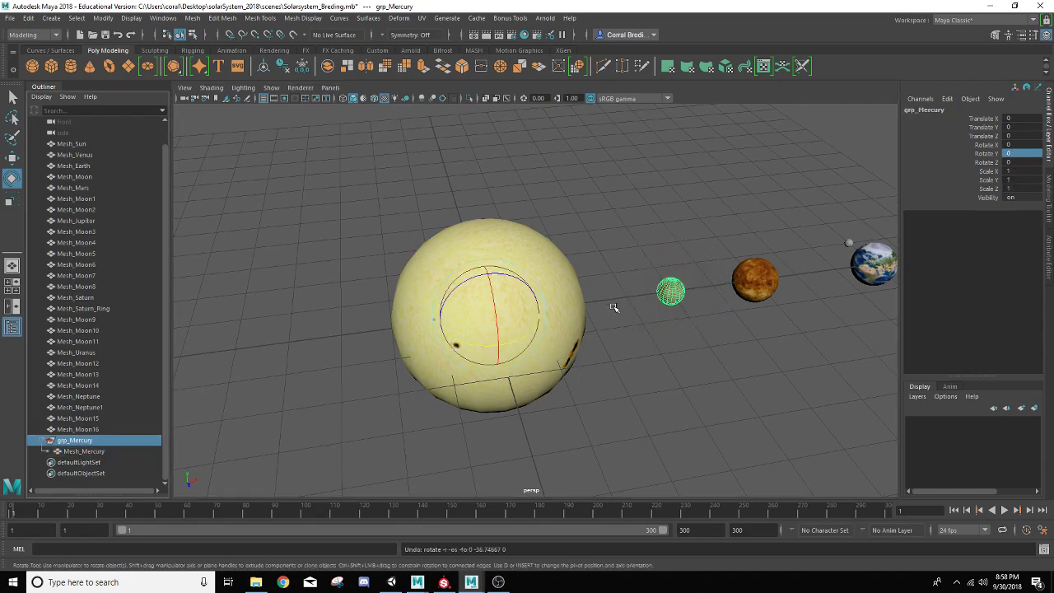
Step: Select the collapsed grp_Mercury group and key all its channels at frame 1
{"action": "left_click", "coordinate": [85, 451]}
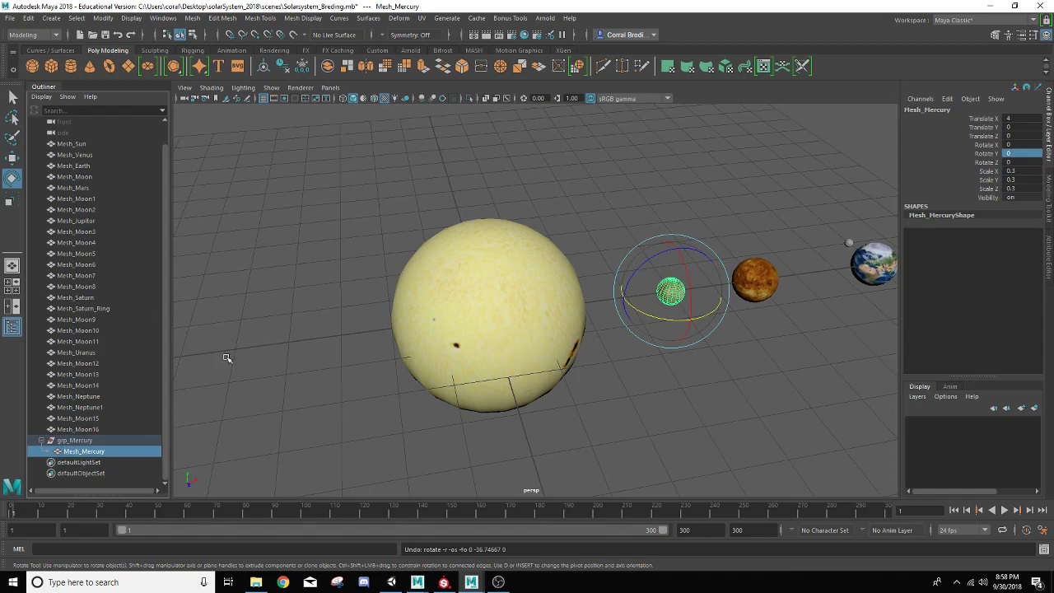
{"action": "left_click", "coordinate": [75, 444]}
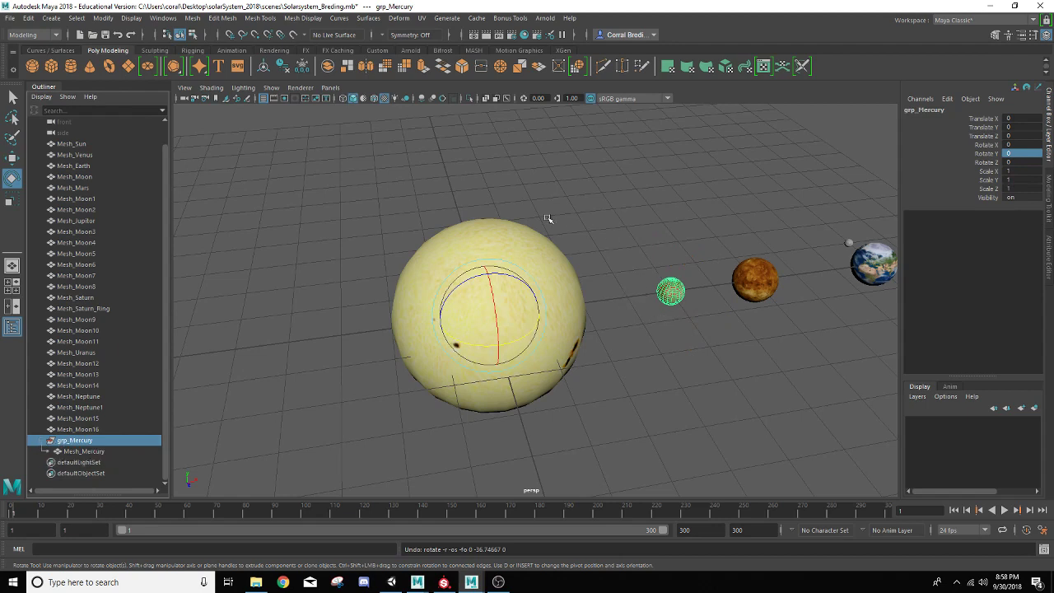
{"action": "left_click", "coordinate": [43, 445]}
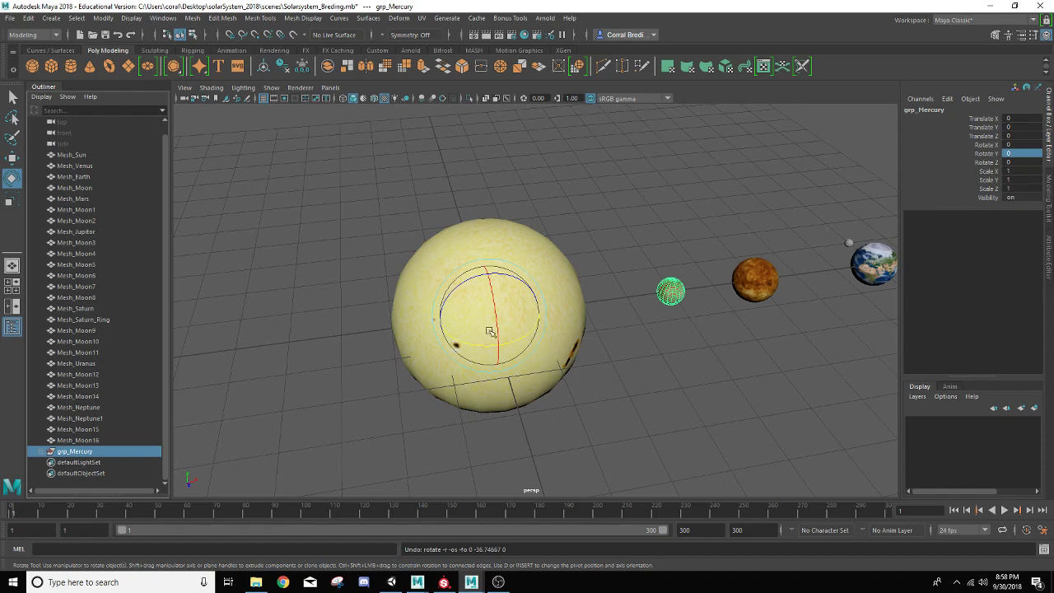
{"action": "key", "text": "alt+v"}
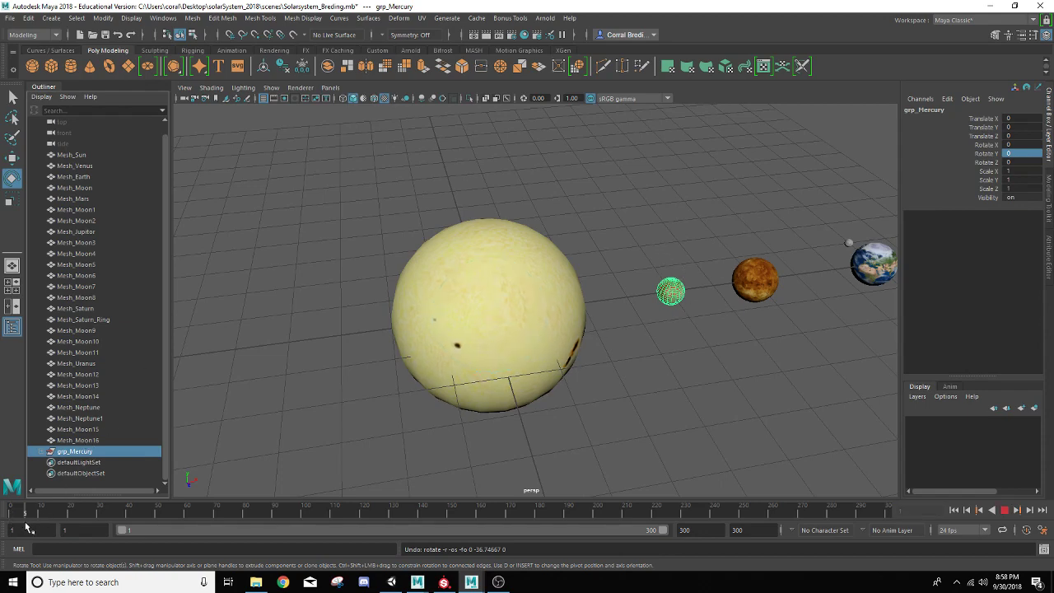
{"action": "left_click_drag", "start_coordinate": [25, 523], "coordinate": [3, 516]}
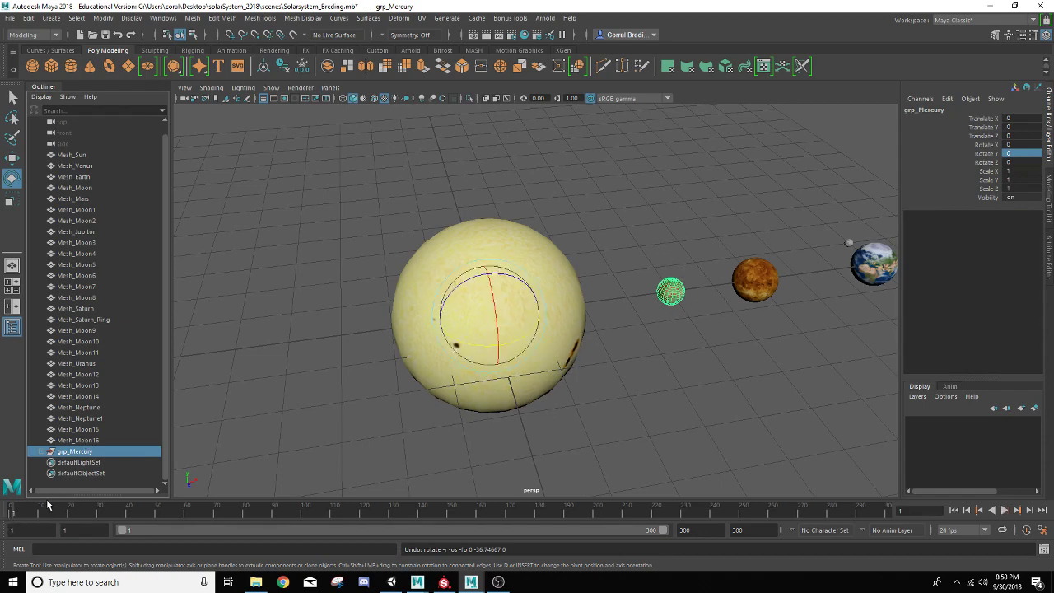
{"action": "key", "text": "s"}
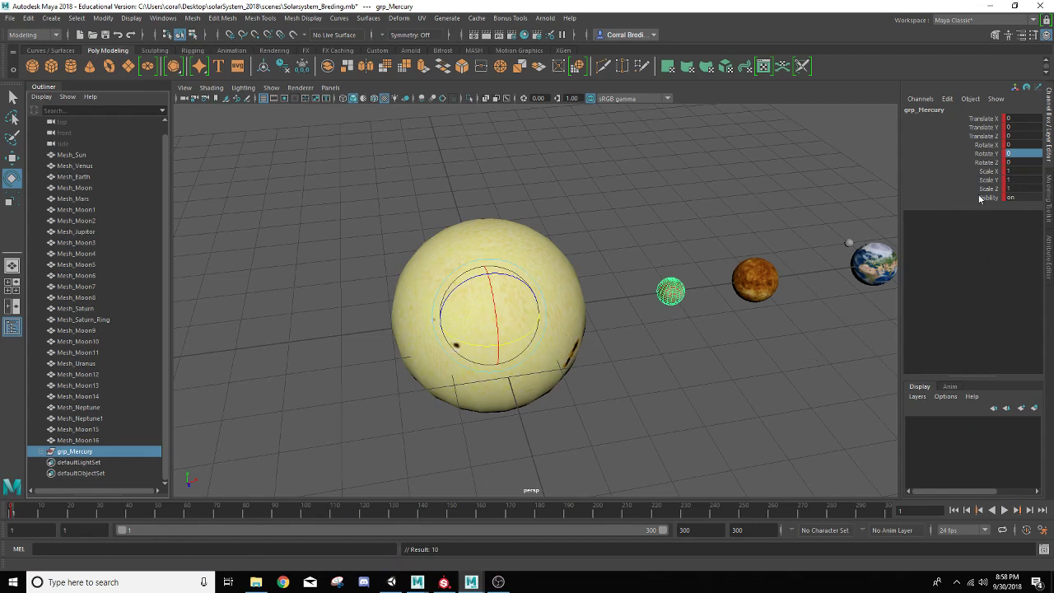
Step: At frame 300, set grp_Mercury's Rotate Y to 1200 and key it
{"action": "left_click", "coordinate": [885, 511]}
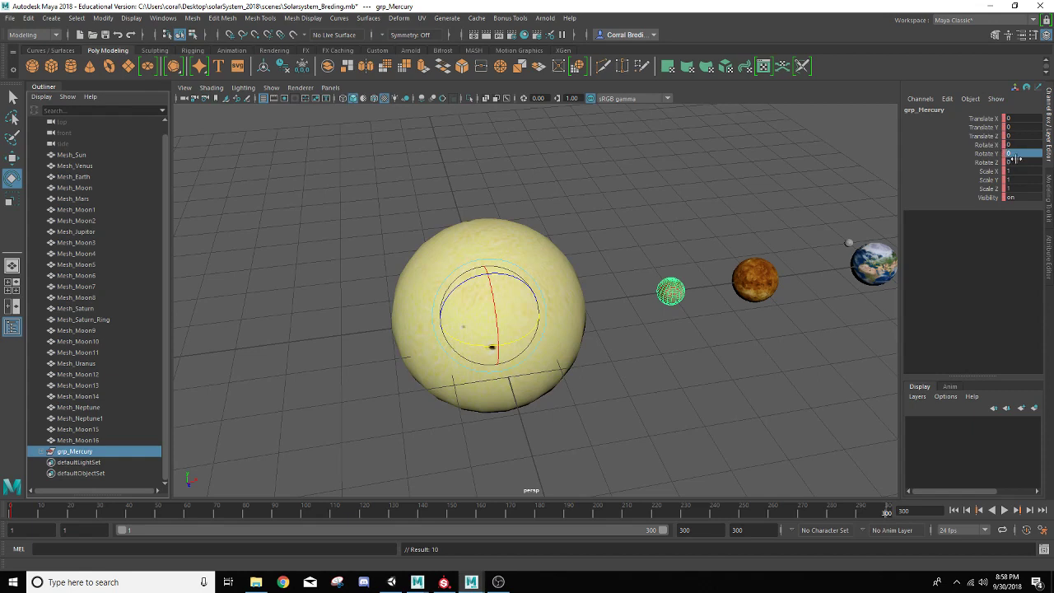
{"action": "double_click", "coordinate": [1022, 154]}
{"action": "key", "text": "Return"}
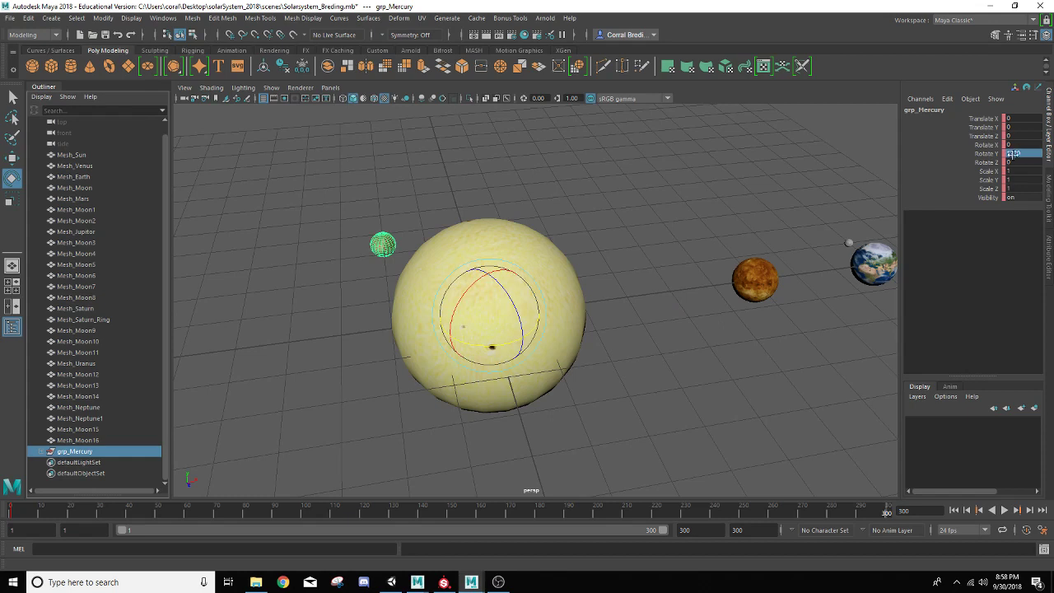
{"action": "key", "text": "s"}
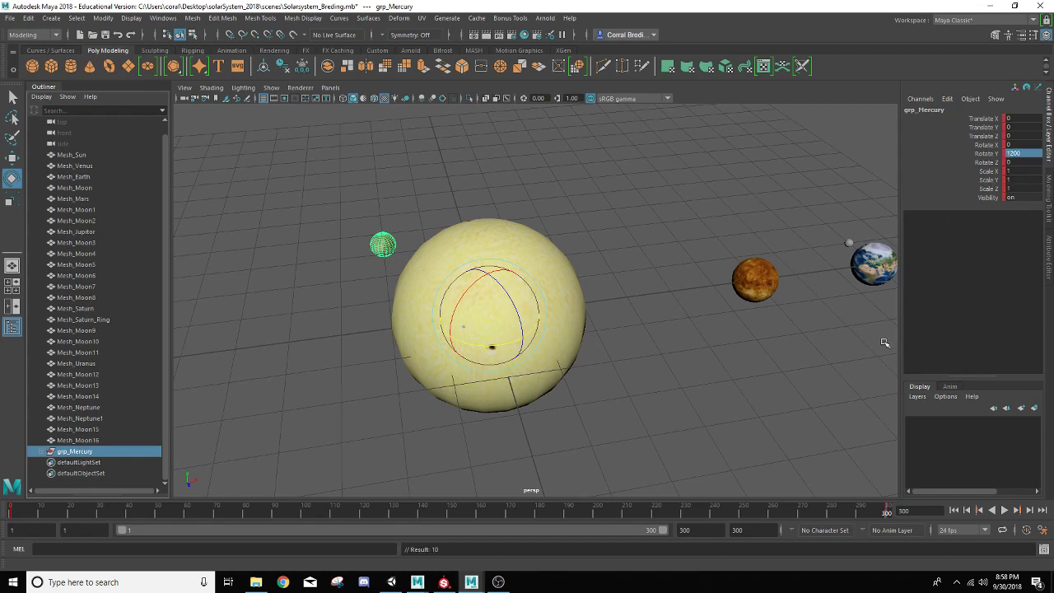
Step: Play the animation from frame 1 to check Mercury's orbit around the sun, and return to frame 1
{"action": "left_click", "coordinate": [23, 514]}
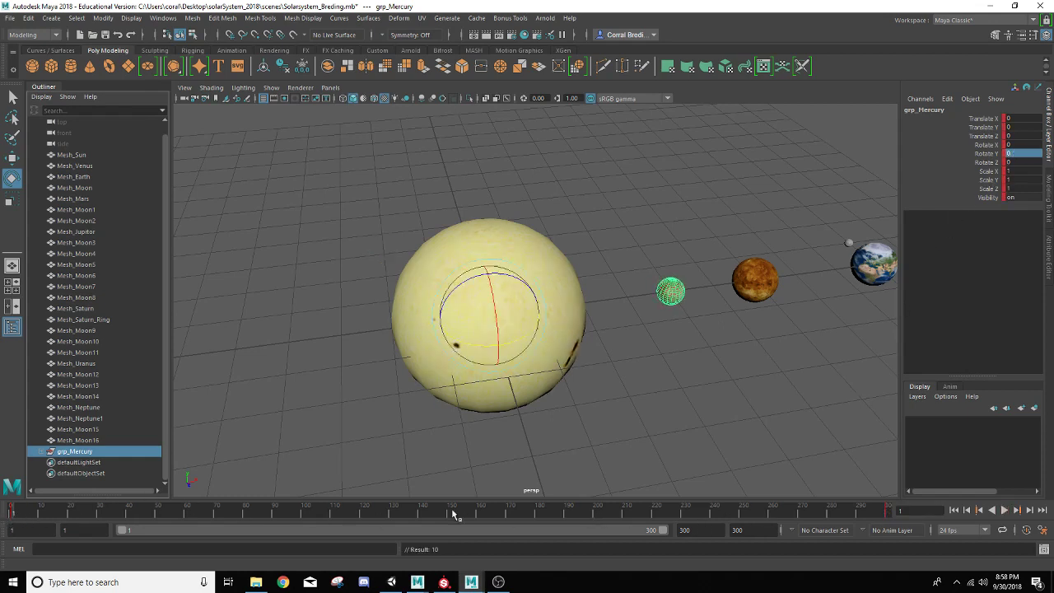
{"action": "left_click", "coordinate": [1004, 510]}
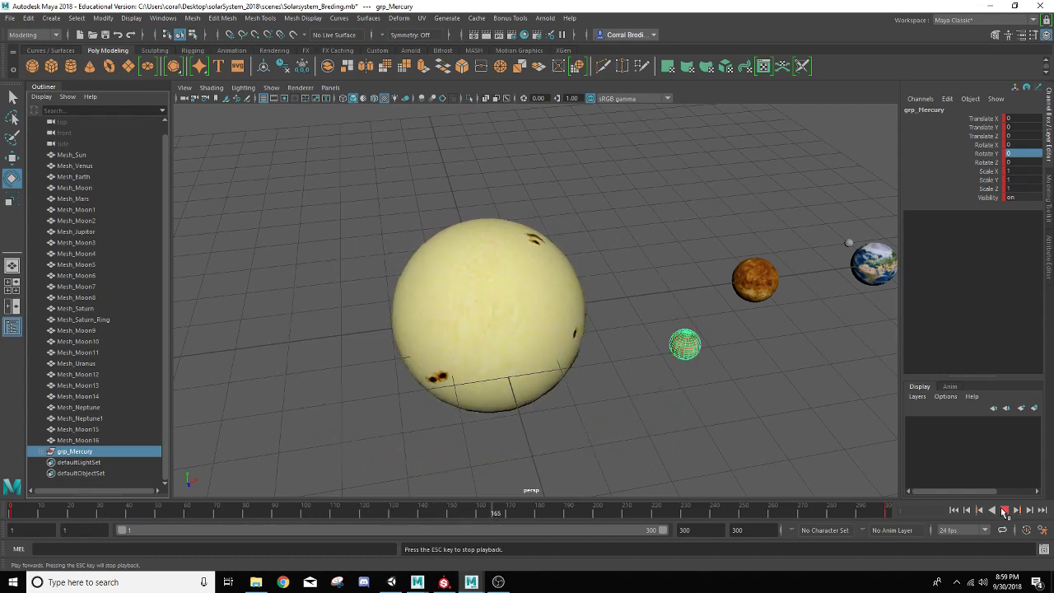
{"action": "left_click", "coordinate": [1004, 511]}
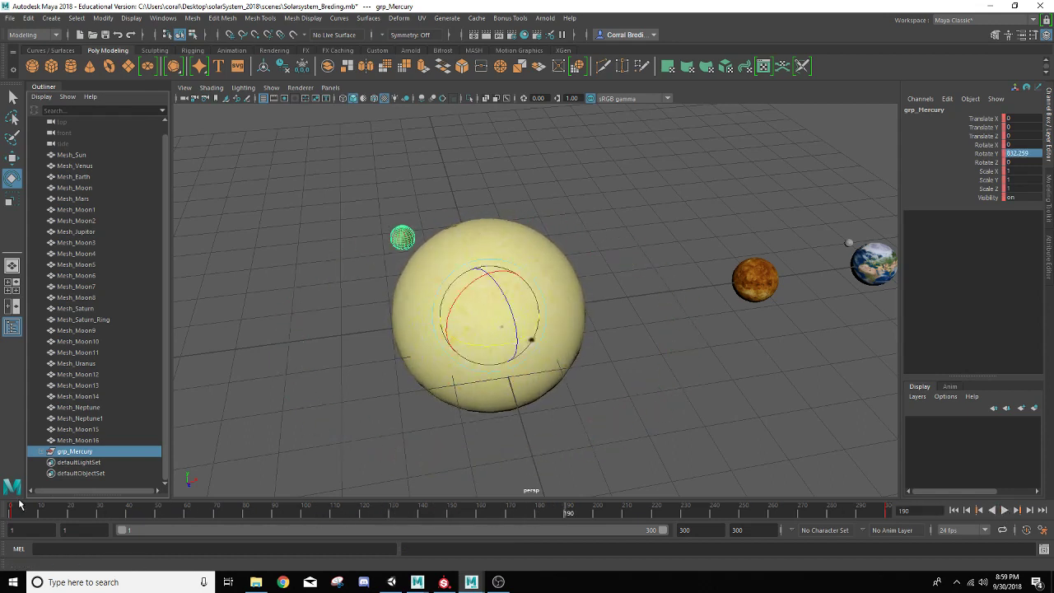
{"action": "left_click_drag", "start_coordinate": [20, 504], "coordinate": [5, 517]}
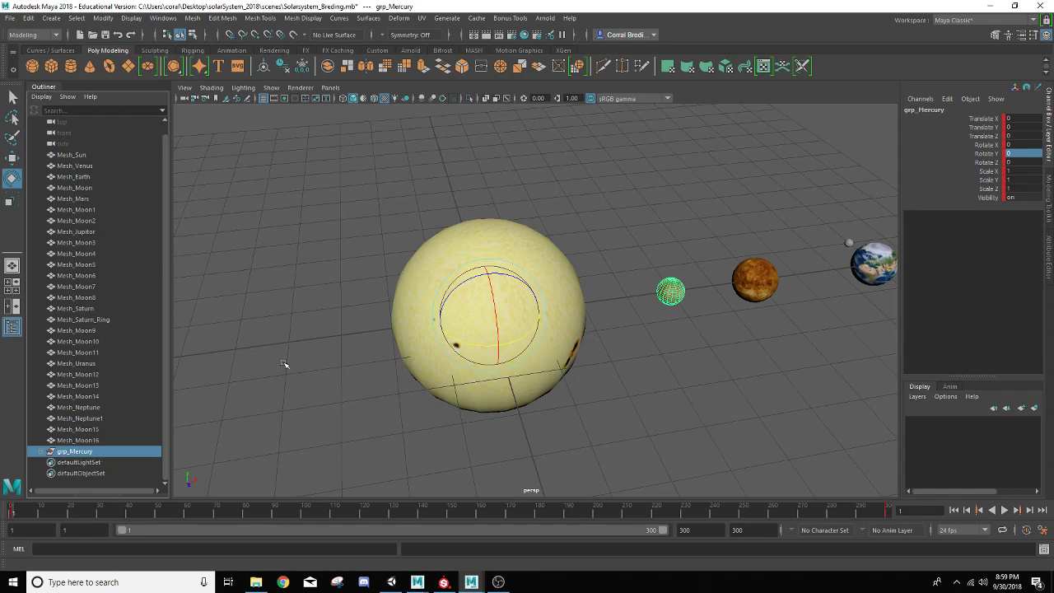
{"action": "scroll", "coordinate": [617, 341], "scroll_direction": "up", "scroll_amount": 5}
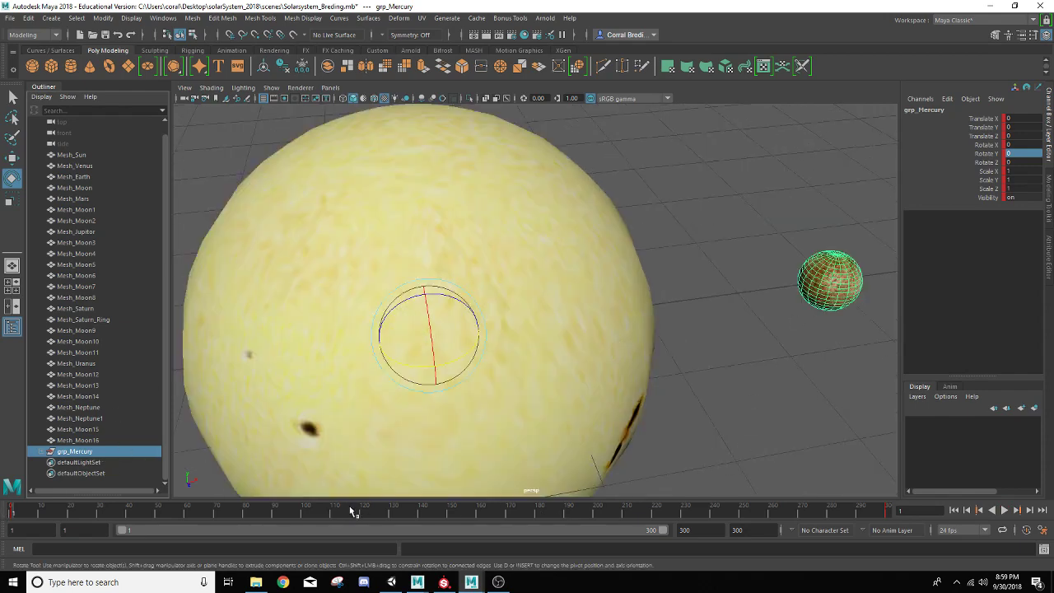
{"action": "key", "text": "alt+v"}
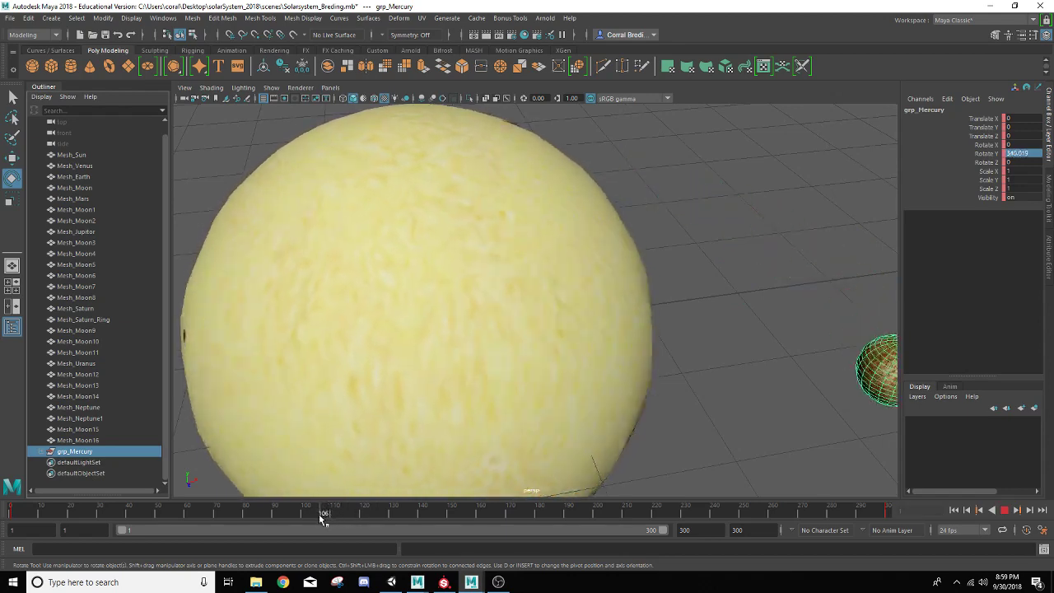
{"action": "left_click_drag", "start_coordinate": [321, 517], "coordinate": [10, 545]}
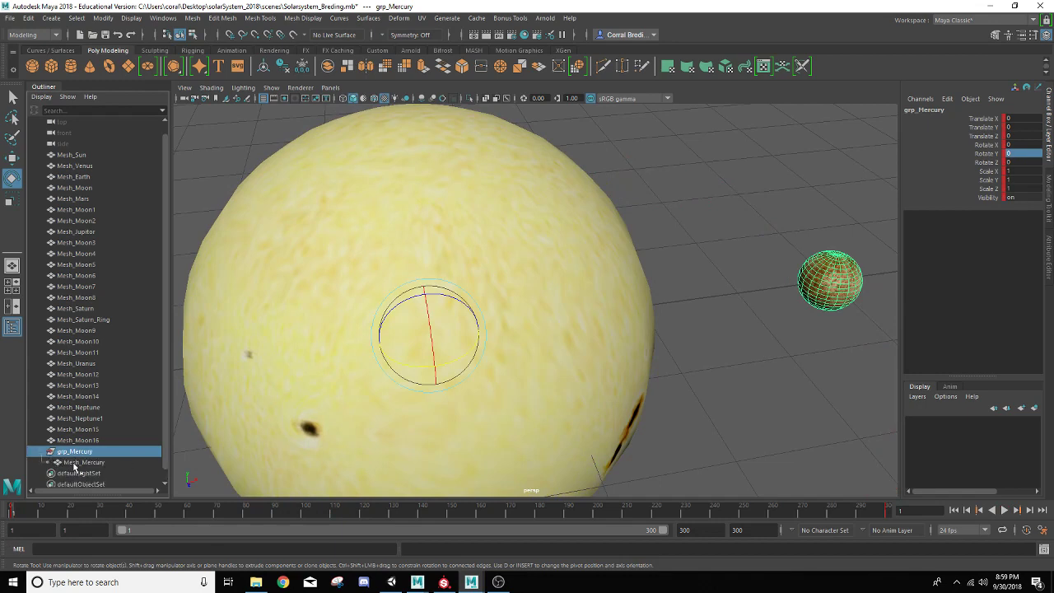
Step: Select Mesh_Mercury inside its group and key all its channels at frame 1
{"action": "left_click", "coordinate": [76, 462]}
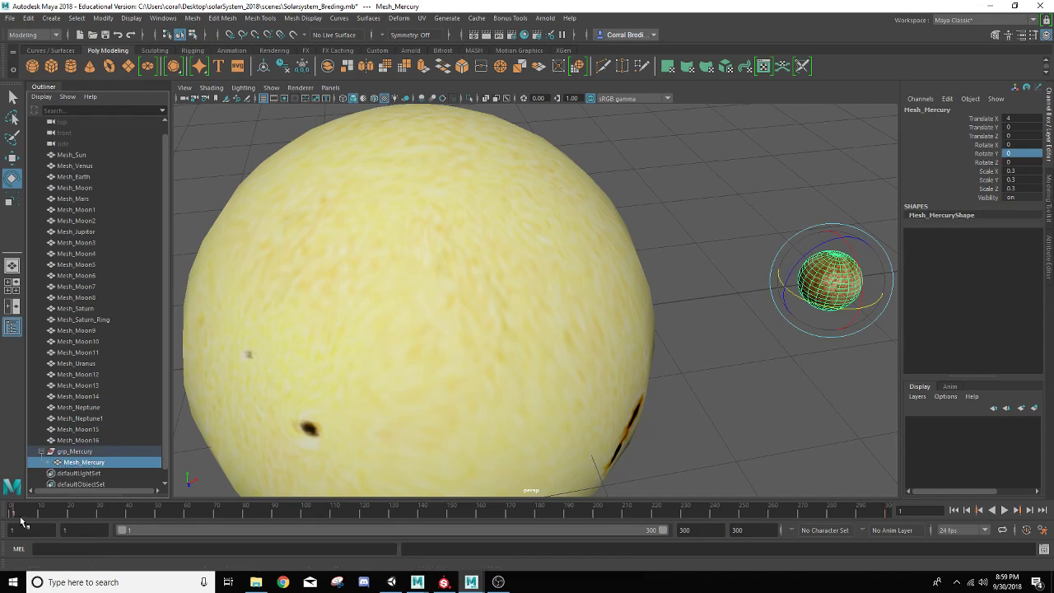
{"action": "left_click_drag", "start_coordinate": [12, 515], "coordinate": [8, 514]}
{"action": "key", "text": "s"}
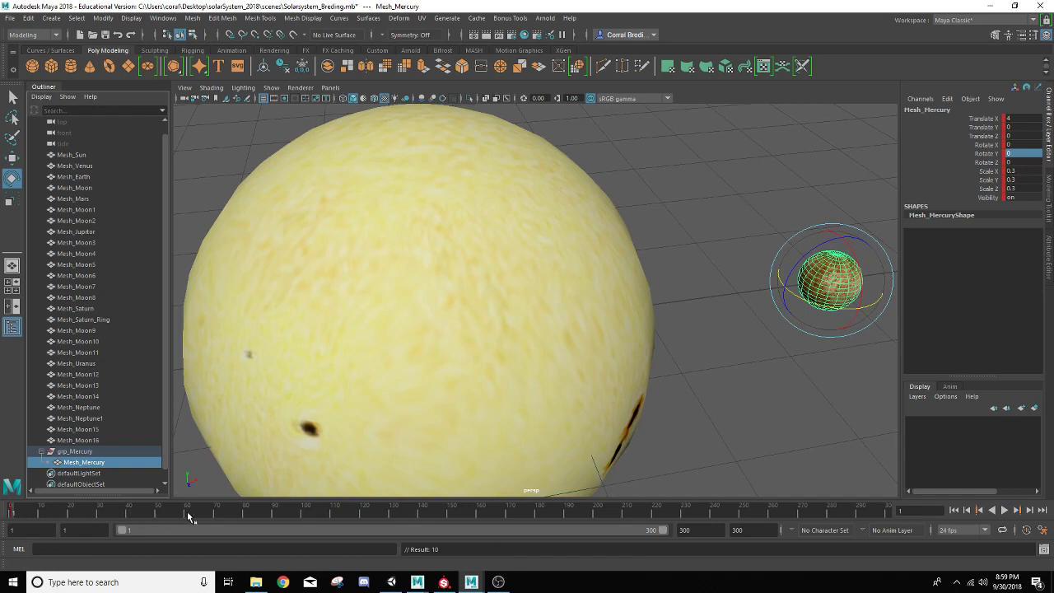
Step: At frame 300, set Mesh_Mercury's Rotate Y to 1080 and key it
{"action": "left_click_drag", "start_coordinate": [862, 512], "coordinate": [886, 514]}
{"action": "type", "text": "8"}
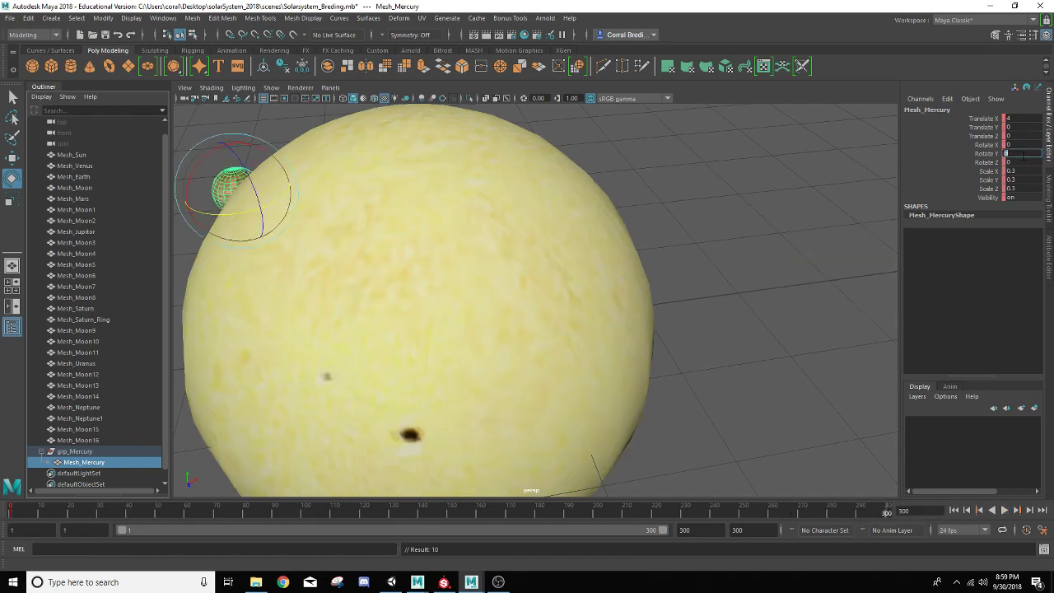
{"action": "type", "text": "1"}
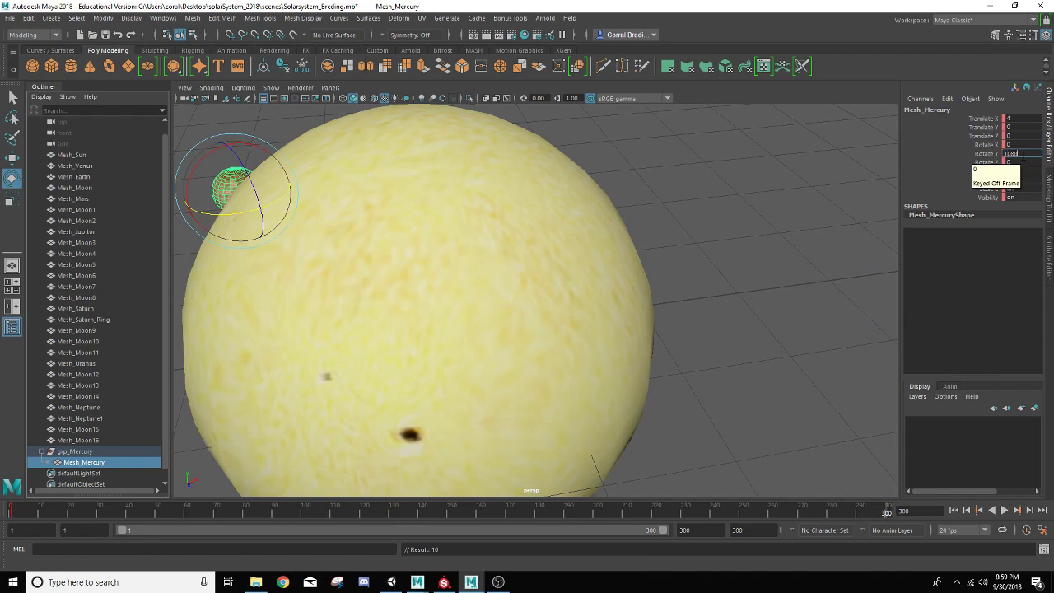
{"action": "type", "text": "080"}
{"action": "key", "text": "Return"}
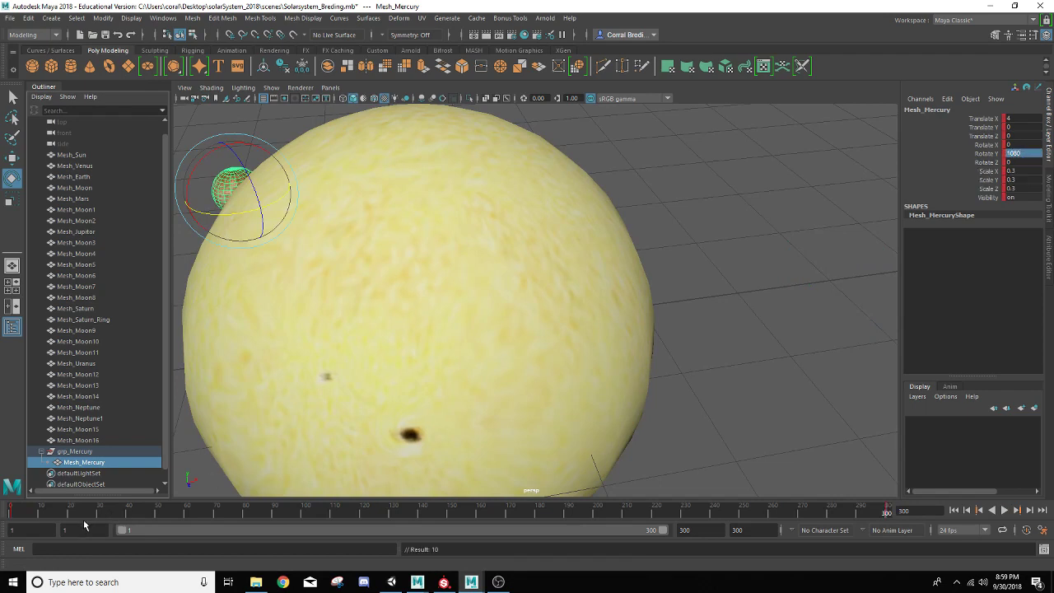
Step: Play and scrub the animation to examine Mercury's own spin along its orbit, and return to frame 1
{"action": "left_click_drag", "start_coordinate": [46, 517], "coordinate": [75, 517]}
{"action": "scroll", "coordinate": [250, 408], "scroll_direction": "down", "scroll_amount": 8}
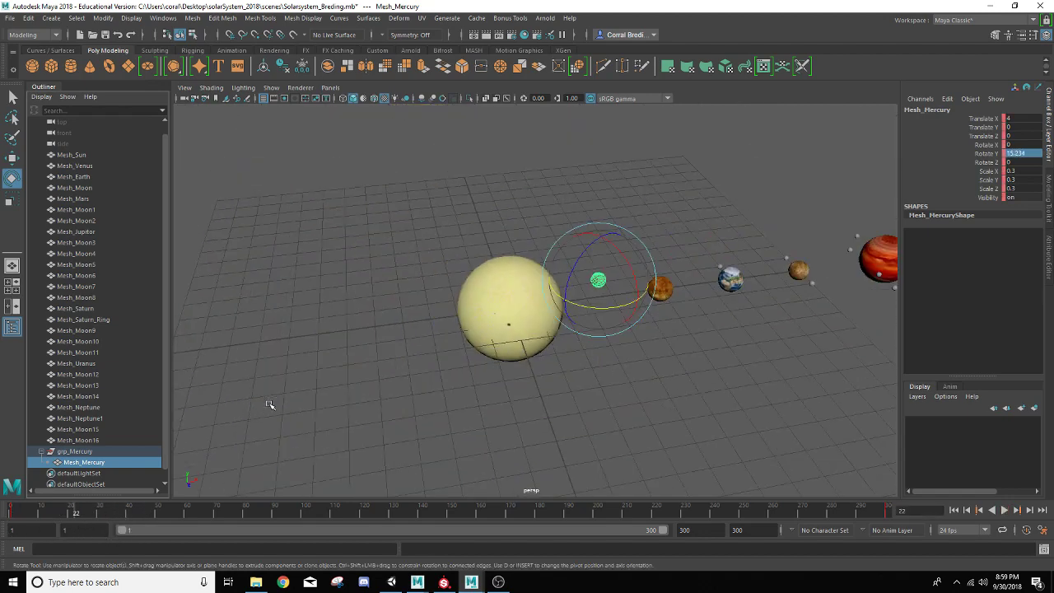
{"action": "key", "text": "alt+v"}
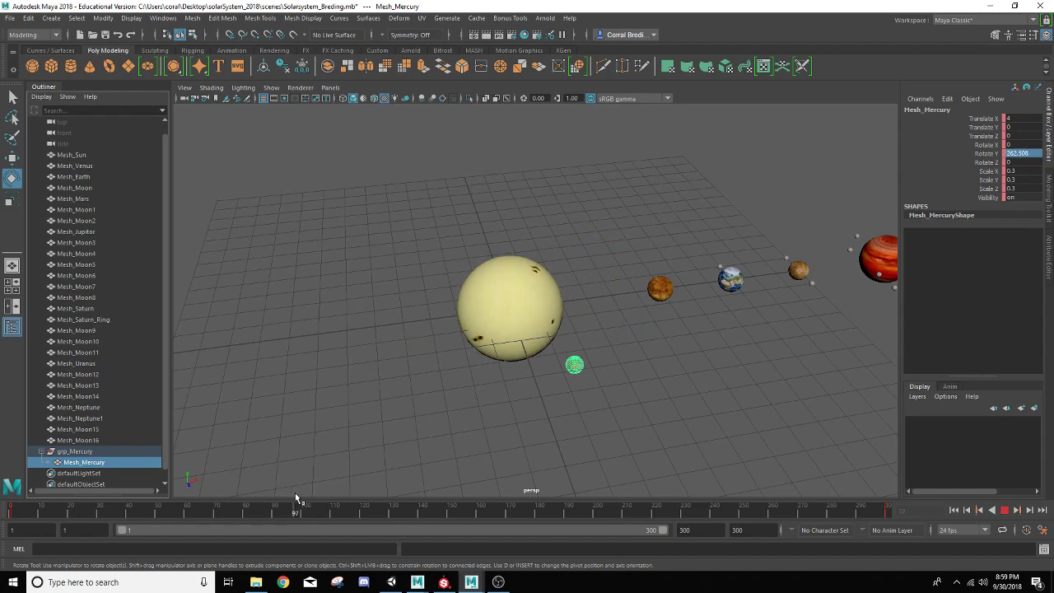
{"action": "left_click", "coordinate": [246, 510]}
{"action": "scroll", "coordinate": [367, 423], "scroll_direction": "up", "scroll_amount": 7}
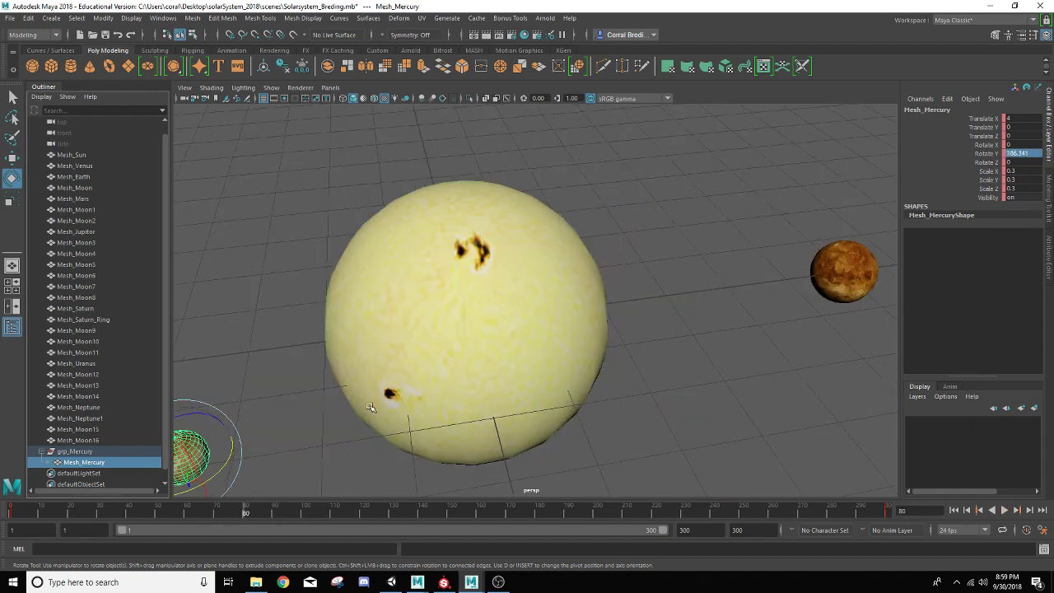
{"action": "middle_click_drag", "start_coordinate": [204, 475], "coordinate": [477, 353], "text": "alt"}
{"action": "left_click_drag", "start_coordinate": [478, 353], "coordinate": [437, 358], "text": "alt"}
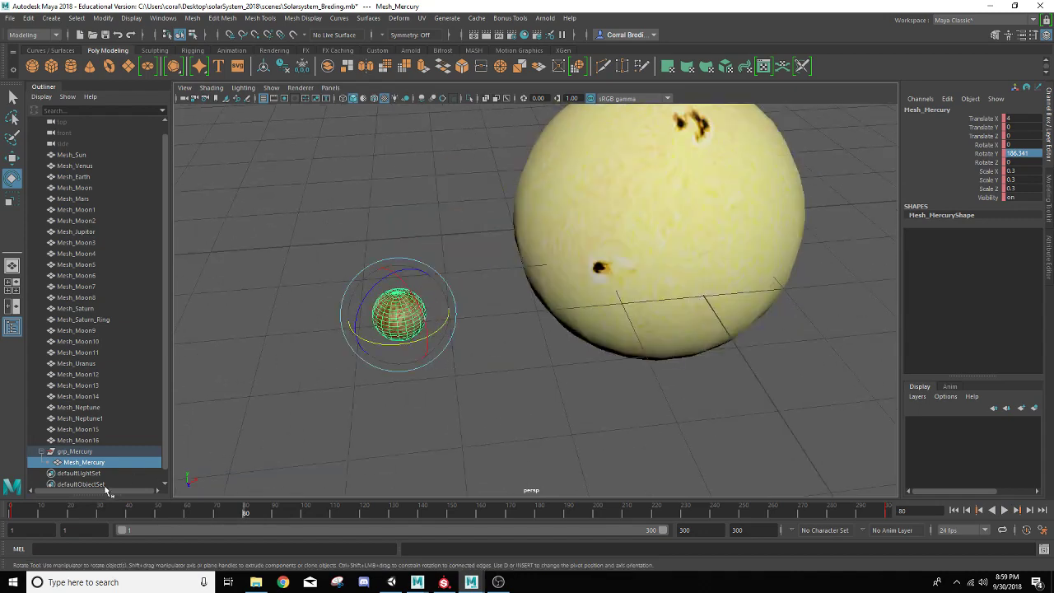
{"action": "left_click", "coordinate": [91, 511]}
{"action": "left_click_drag", "start_coordinate": [92, 511], "coordinate": [7, 531]}
{"action": "middle_click_drag", "start_coordinate": [636, 346], "coordinate": [504, 403], "text": "alt"}
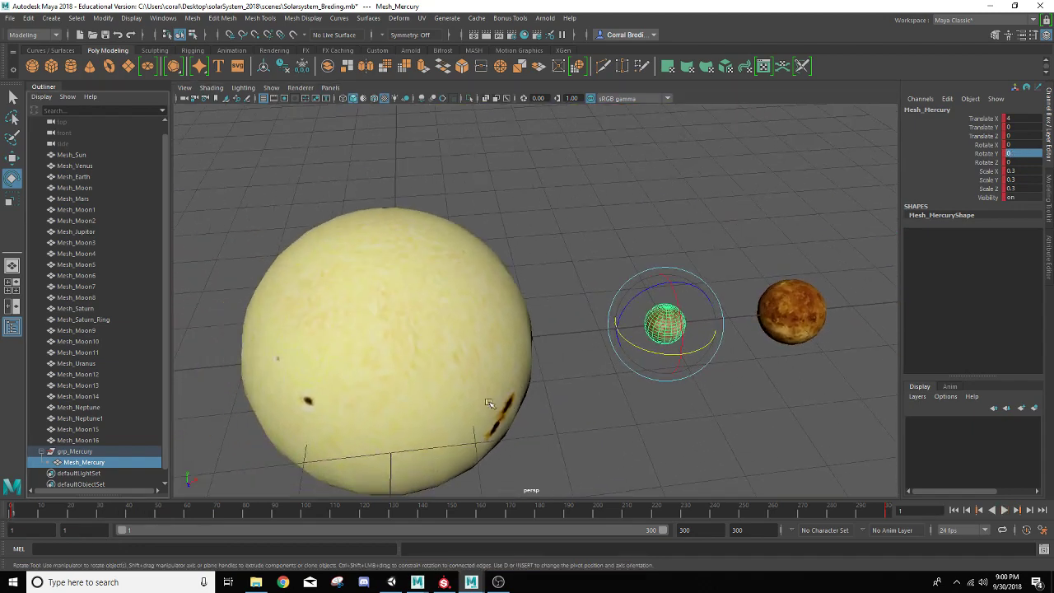
Step: Collapse grp_Mercury in the hierarchy and put the Venus mesh into a new group
{"action": "left_click", "coordinate": [42, 452]}
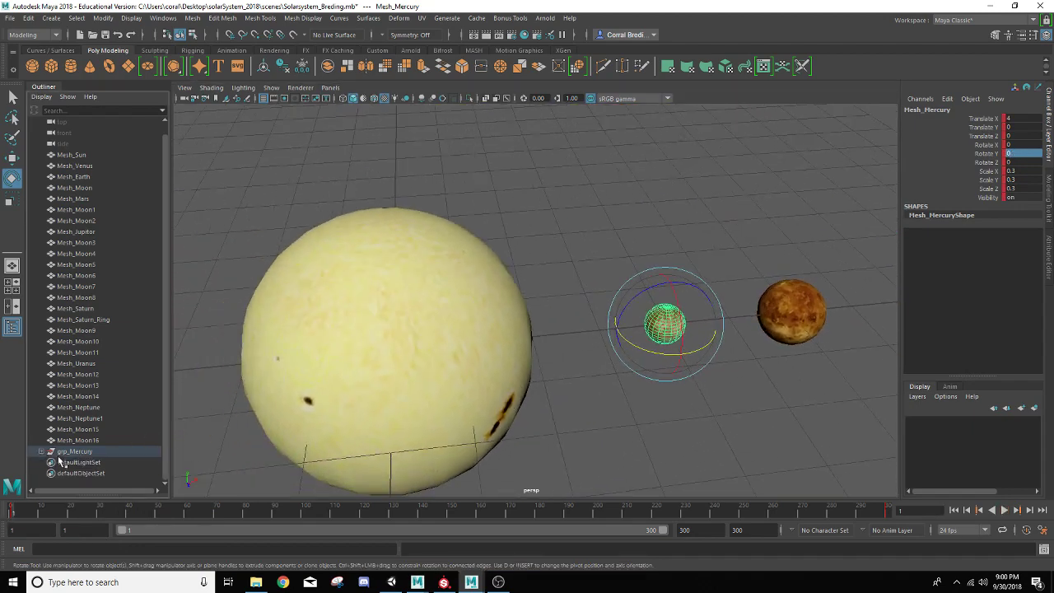
{"action": "left_click", "coordinate": [66, 452]}
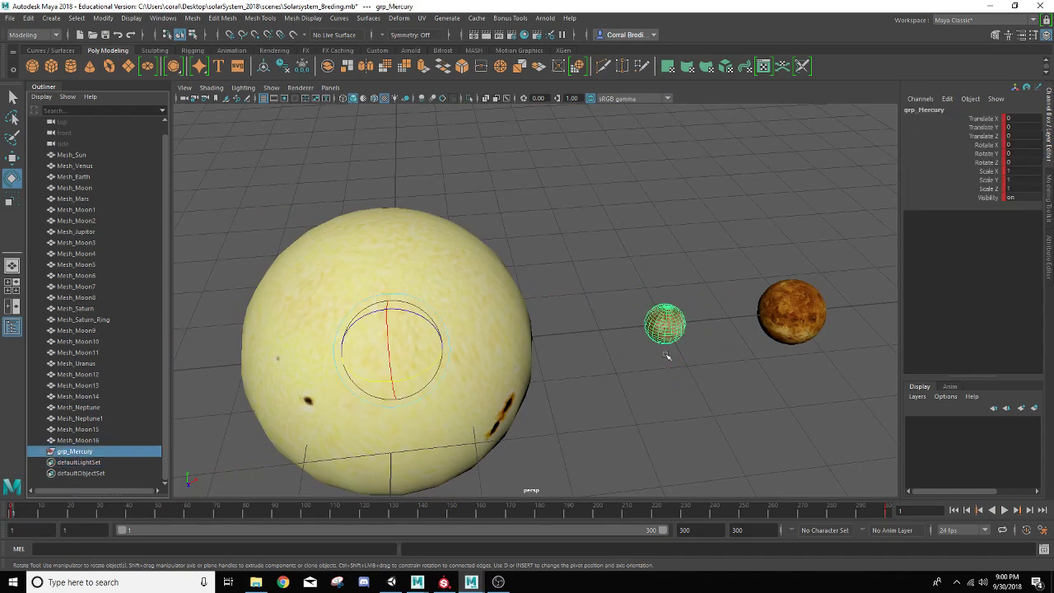
{"action": "scroll", "coordinate": [672, 354], "scroll_direction": "down", "scroll_amount": 3}
{"action": "left_click_drag", "start_coordinate": [690, 347], "coordinate": [614, 362], "text": "alt"}
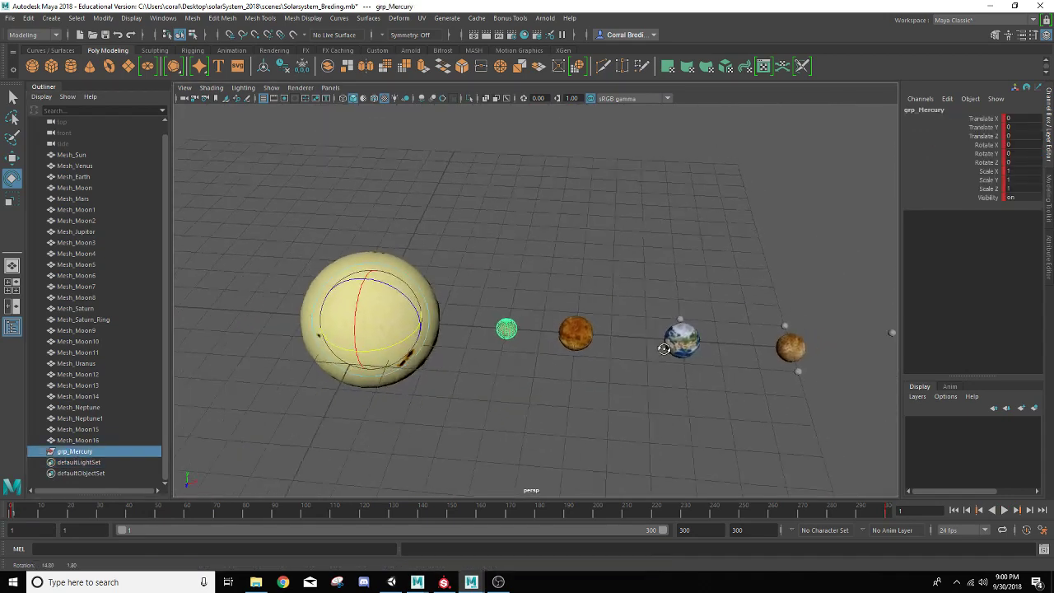
{"action": "middle_click_drag", "start_coordinate": [614, 362], "coordinate": [588, 336], "text": "alt"}
{"action": "scroll", "coordinate": [582, 335], "scroll_direction": "up", "scroll_amount": 3}
{"action": "left_click", "coordinate": [543, 315]}
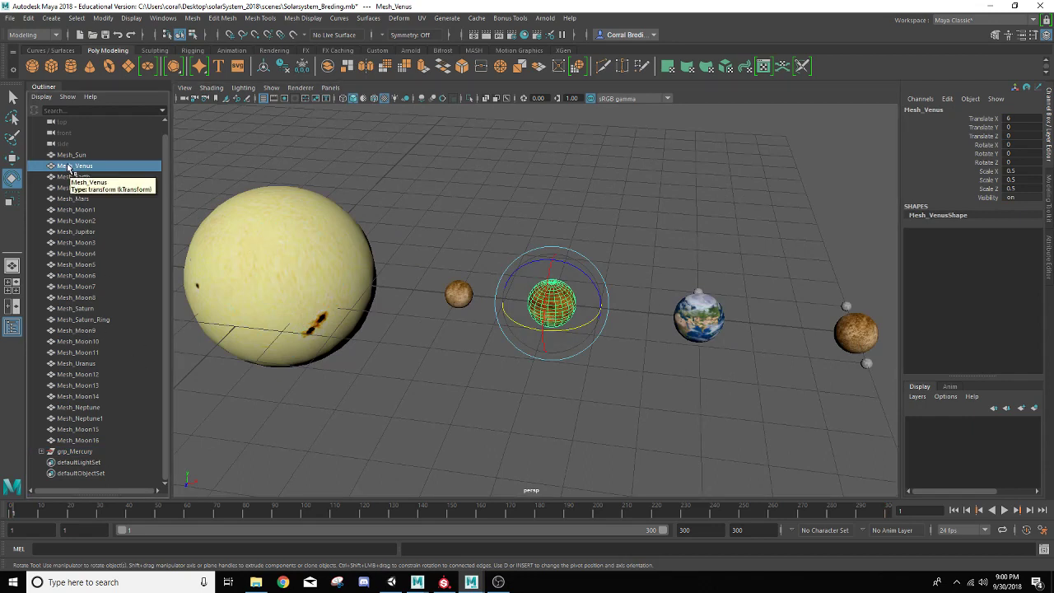
{"action": "key", "text": "ctrl+g"}
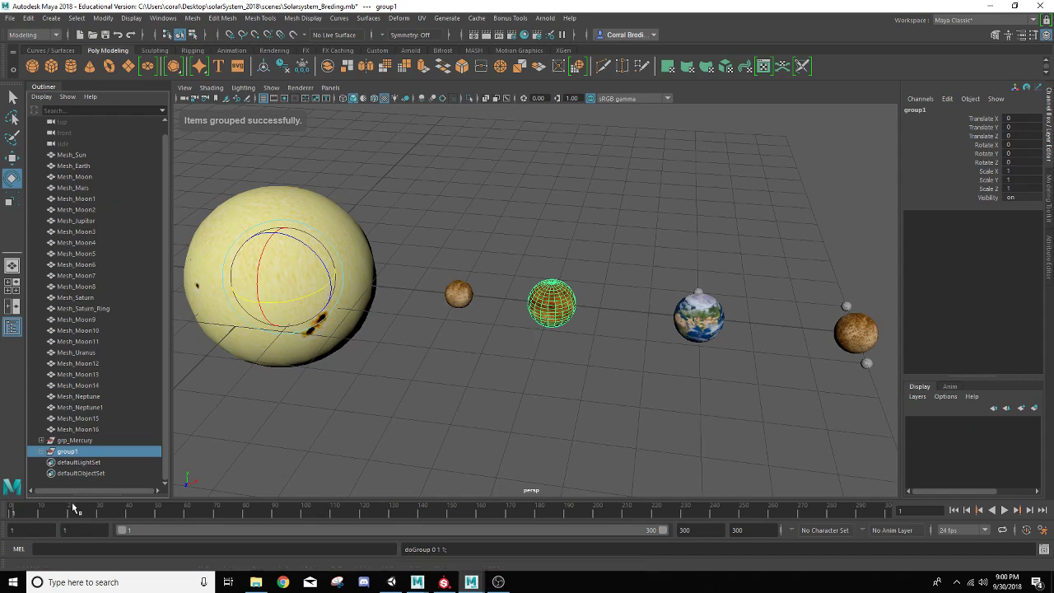
Step: Rename the new Venus group as Grp_Venus
{"action": "double_click", "coordinate": [67, 452]}
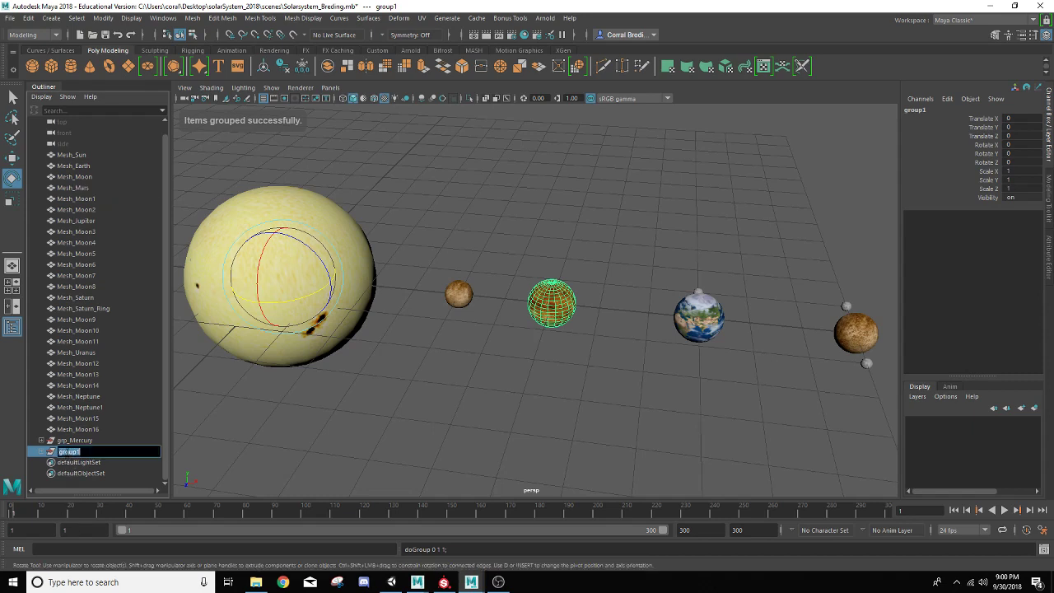
{"action": "type", "text": "Gr"}
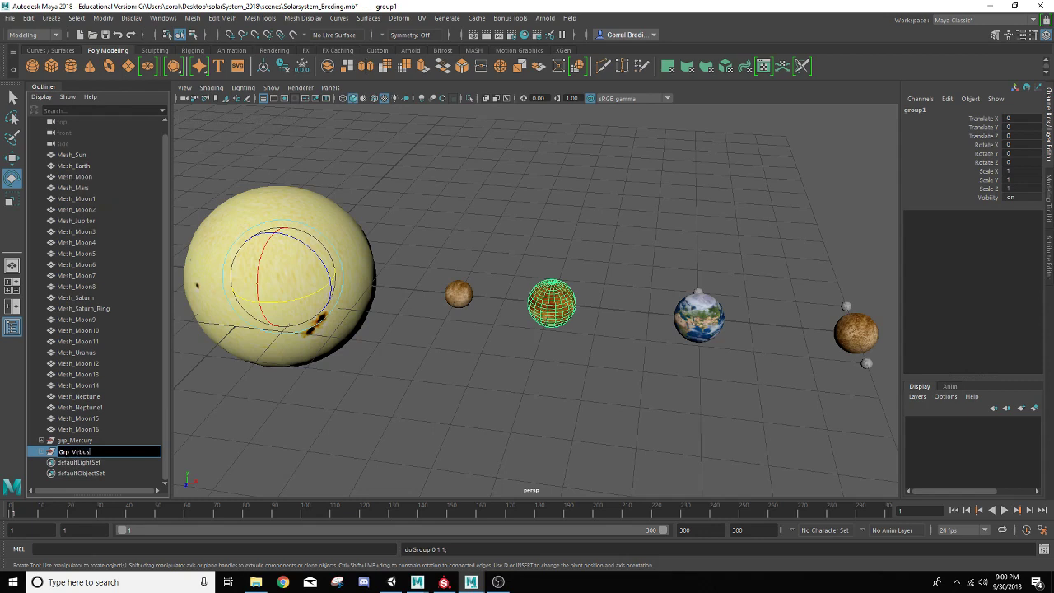
{"action": "type", "text": "p_Vebus"}
{"action": "key", "text": "Return"}
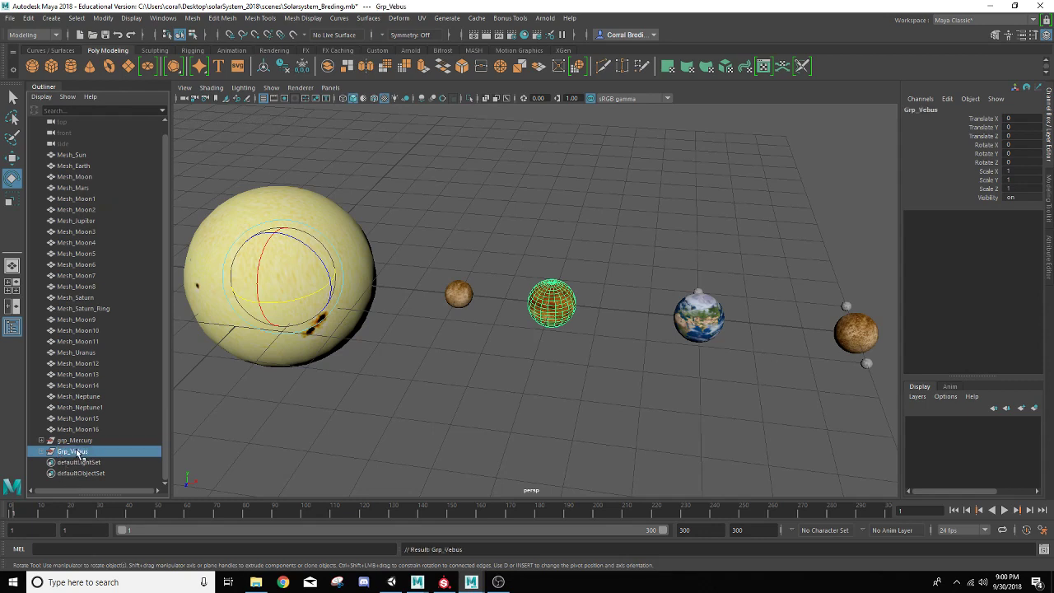
{"action": "double_click", "coordinate": [82, 452]}
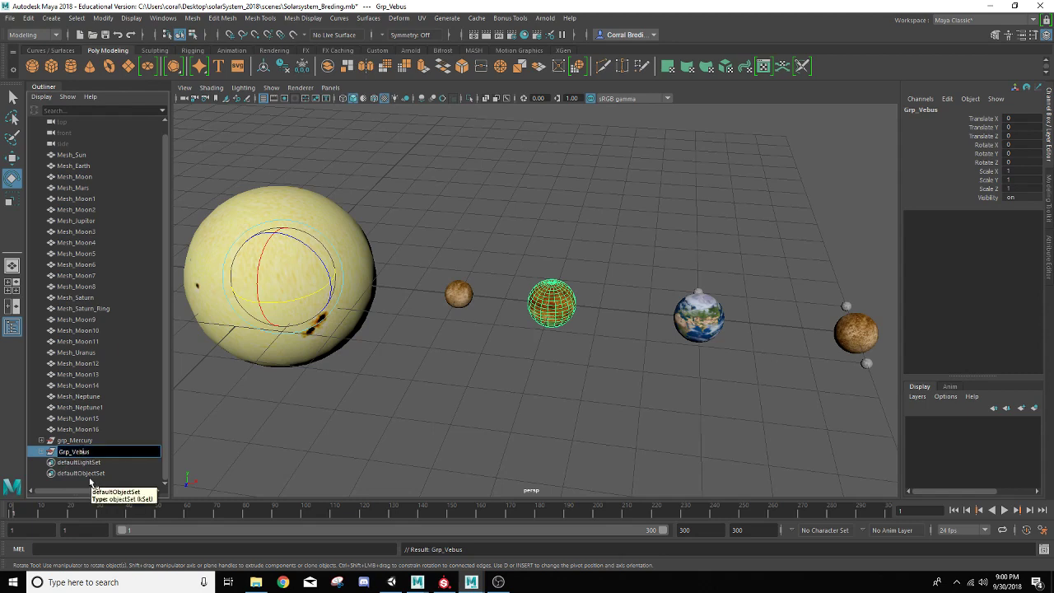
{"action": "key", "text": "Return"}
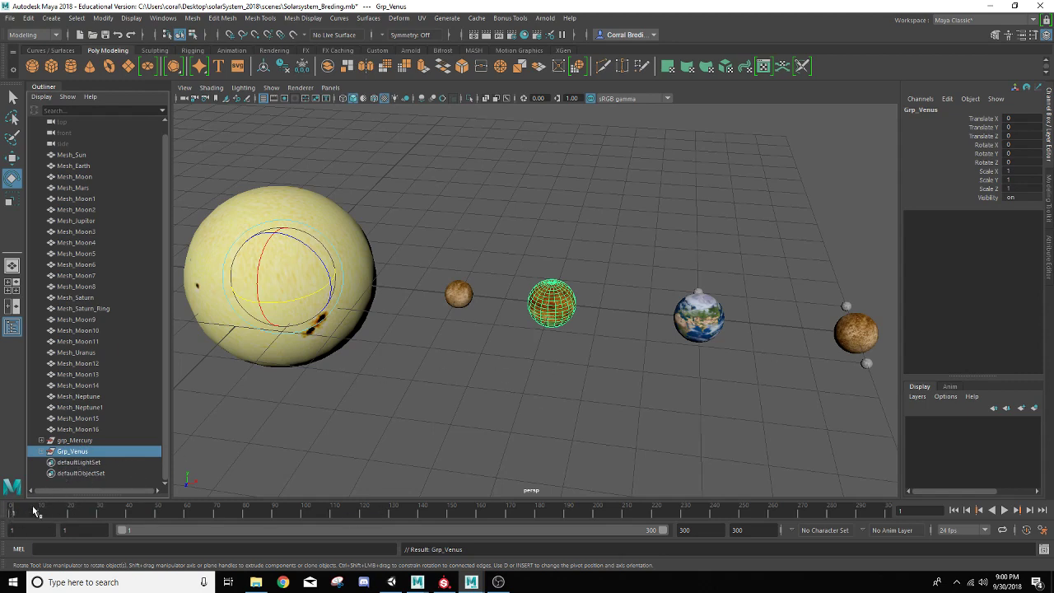
Step: Check grp_Mercury's Rotate Y key at frame 300, and key all channels of Grp_Venus at frame 1
{"action": "key", "text": "alt+v"}
{"action": "key", "text": "alt+v"}
{"action": "left_click", "coordinate": [72, 441]}
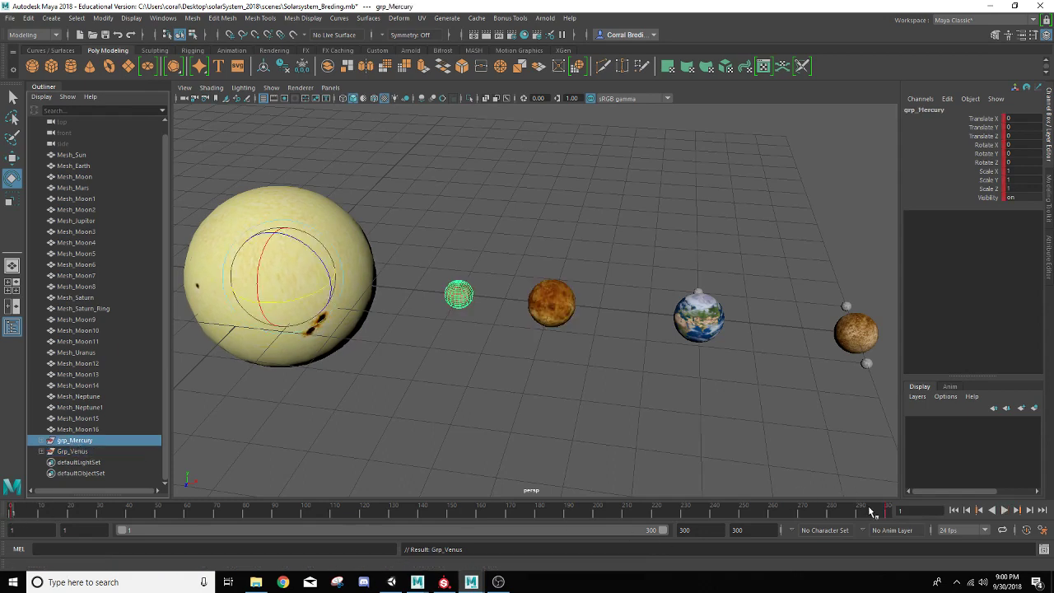
{"action": "left_click_drag", "start_coordinate": [875, 512], "coordinate": [893, 512]}
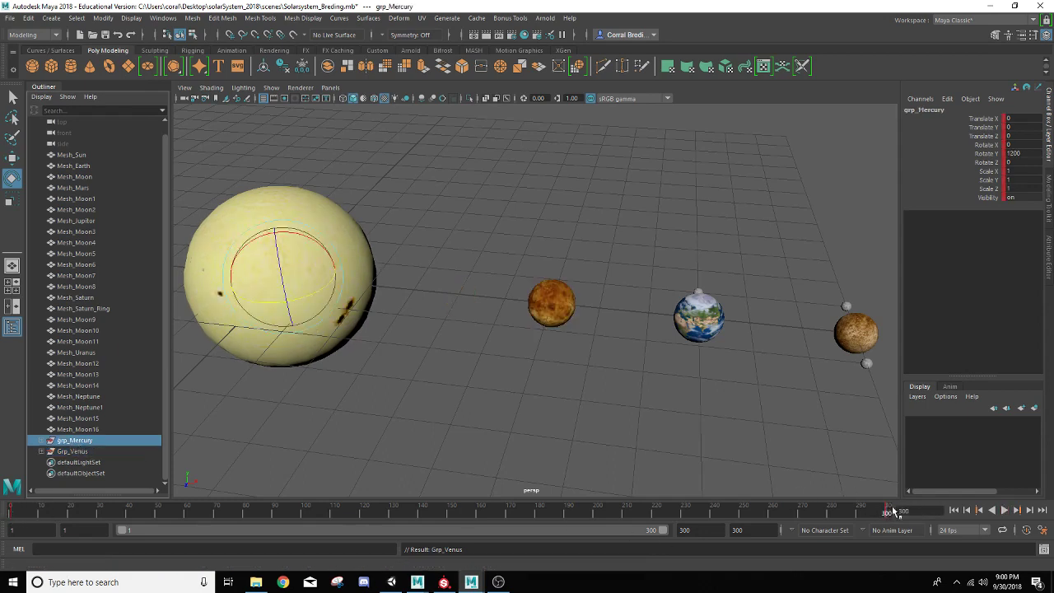
{"action": "left_click", "coordinate": [82, 451]}
{"action": "left_click_drag", "start_coordinate": [29, 512], "coordinate": [2, 519]}
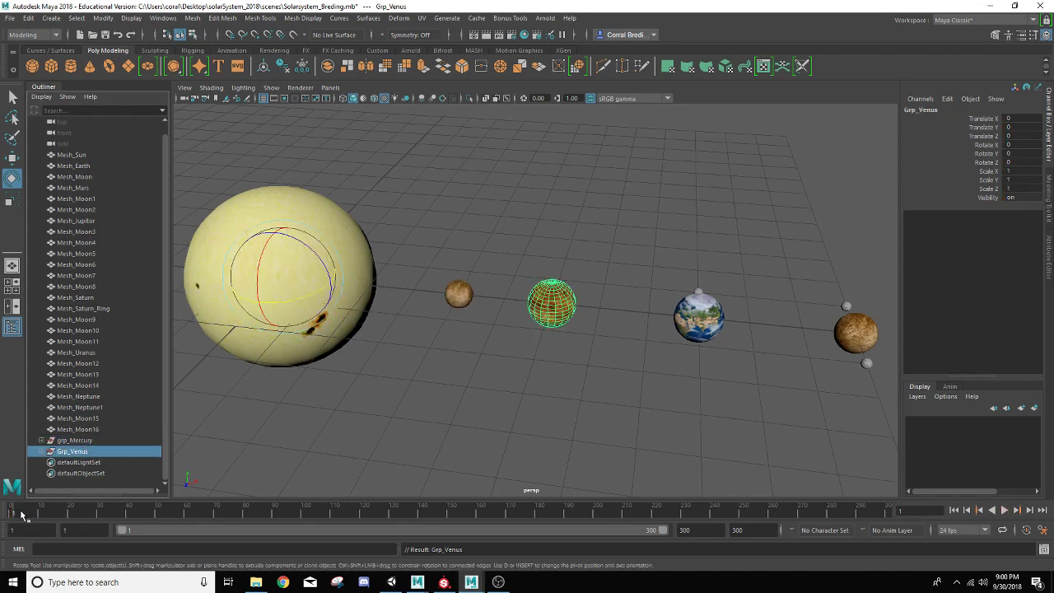
{"action": "key", "text": "s"}
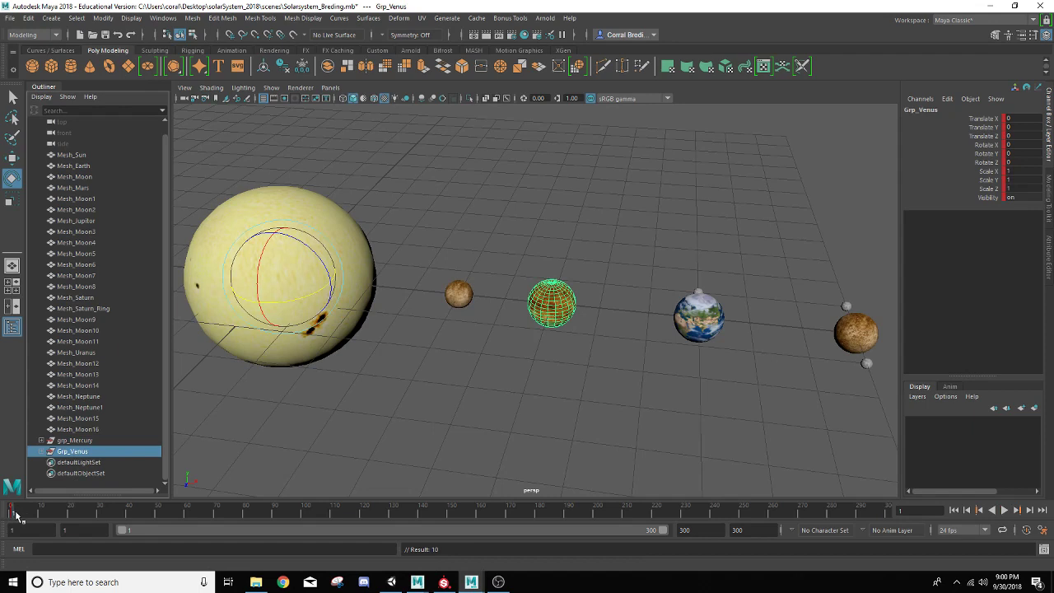
Step: At frame 300, set Grp_Venus's Rotate Y to 1100 and key it, and scrub back to frame 1
{"action": "left_click", "coordinate": [882, 514]}
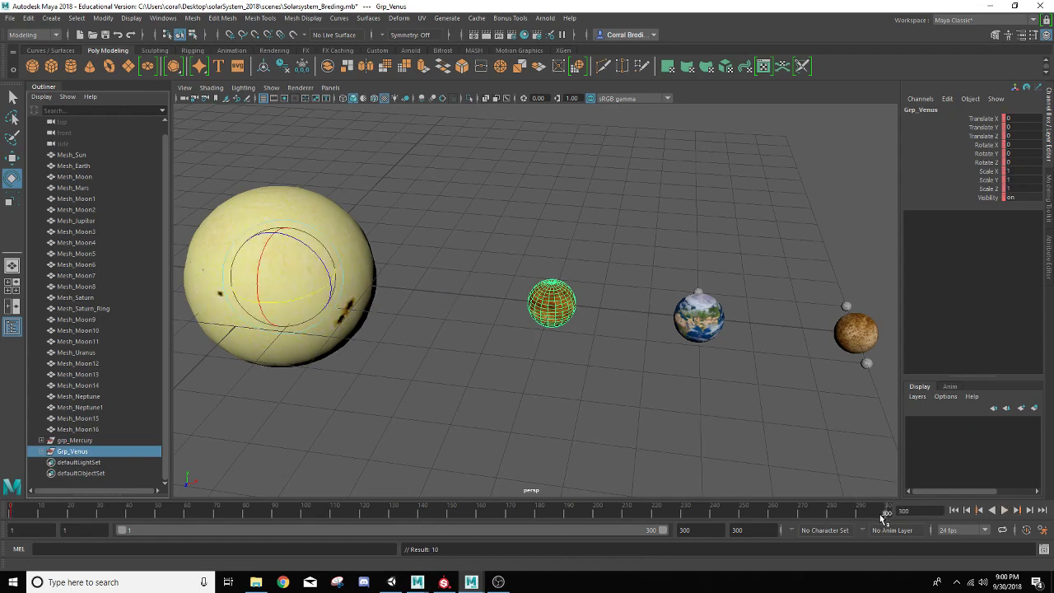
{"action": "double_click", "coordinate": [1017, 153]}
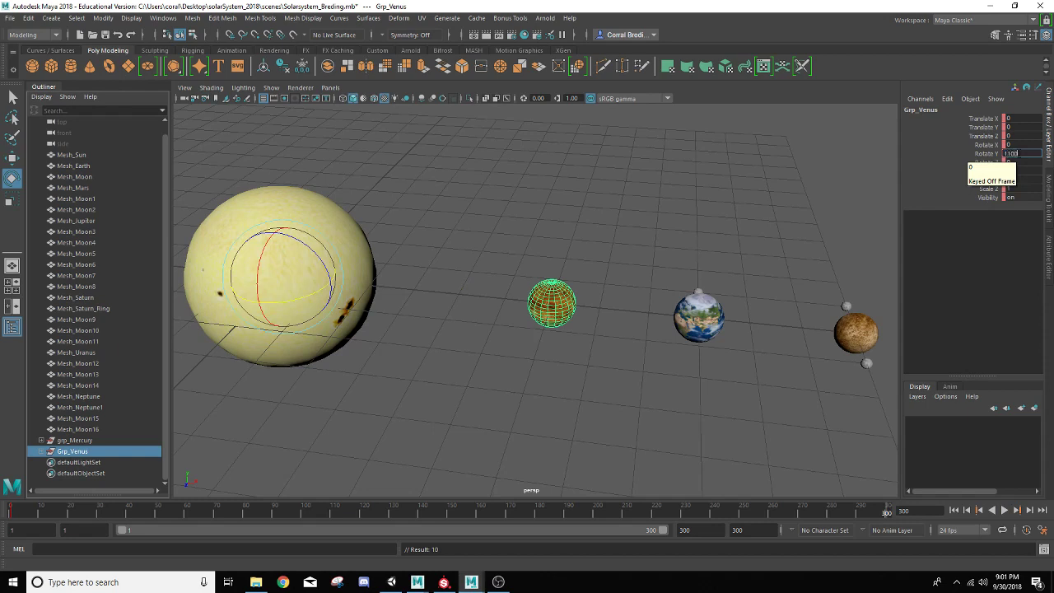
{"action": "type", "text": "1100"}
{"action": "key", "text": "Return"}
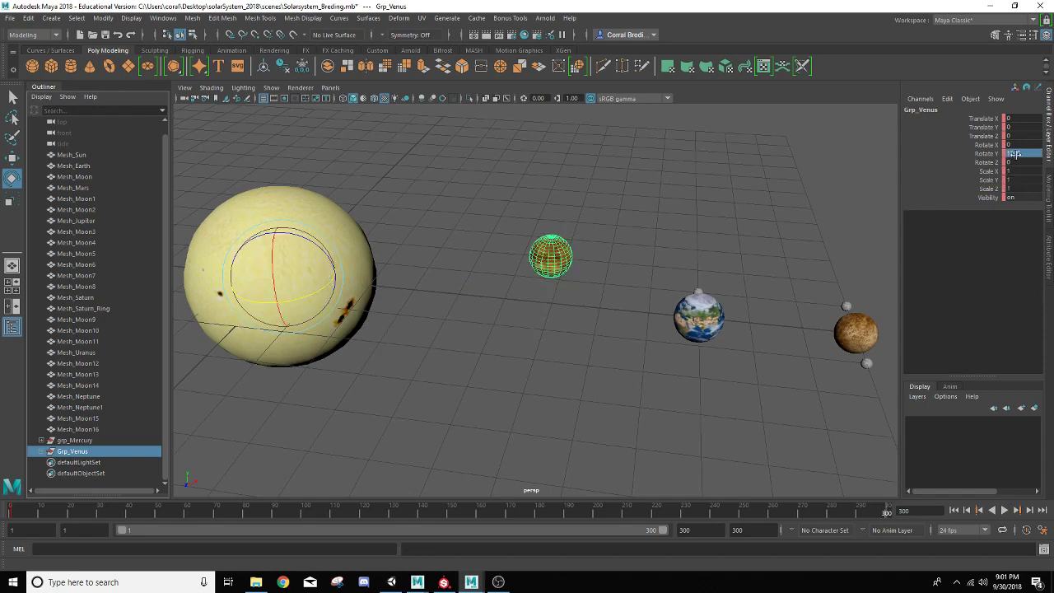
{"action": "key", "text": "s"}
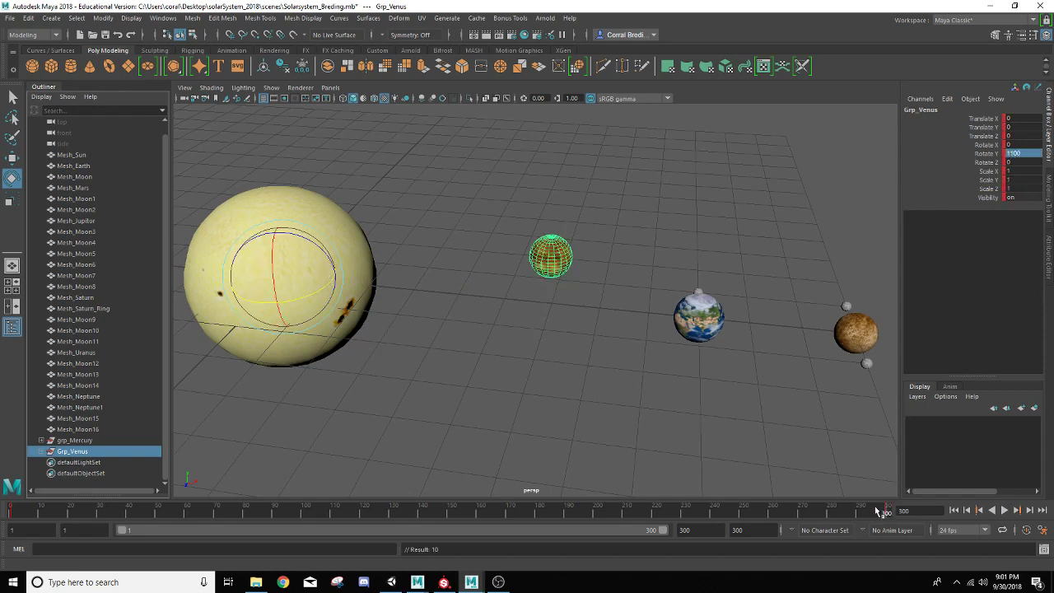
{"action": "mouse_move", "coordinate": [878, 510]}
{"action": "left_mouse_down"}
{"action": "mouse_move", "coordinate": [583, 513]}
{"action": "mouse_move", "coordinate": [720, 520]}
{"action": "mouse_move", "coordinate": [593, 527]}
{"action": "mouse_move", "coordinate": [760, 536]}
{"action": "mouse_move", "coordinate": [541, 535]}
{"action": "mouse_move", "coordinate": [179, 480]}
{"action": "mouse_move", "coordinate": [415, 480]}
{"action": "mouse_move", "coordinate": [651, 542]}
{"action": "mouse_move", "coordinate": [349, 531]}
{"action": "mouse_move", "coordinate": [324, 519]}
{"action": "mouse_move", "coordinate": [404, 518]}
{"action": "mouse_move", "coordinate": [359, 531]}
{"action": "mouse_move", "coordinate": [273, 513]}
{"action": "mouse_move", "coordinate": [8, 512]}
{"action": "mouse_move", "coordinate": [2, 465]}
{"action": "left_mouse_up"}
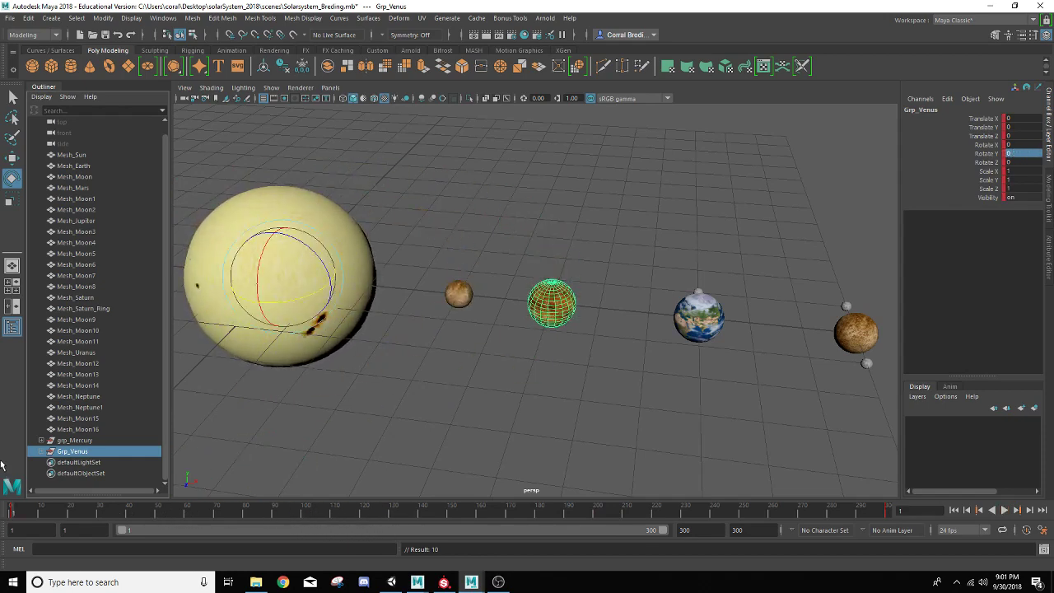
Step: Select Mesh_Venus inside its group and key all its channels at frame 1
{"action": "scroll", "coordinate": [531, 360], "scroll_direction": "up", "scroll_amount": 5}
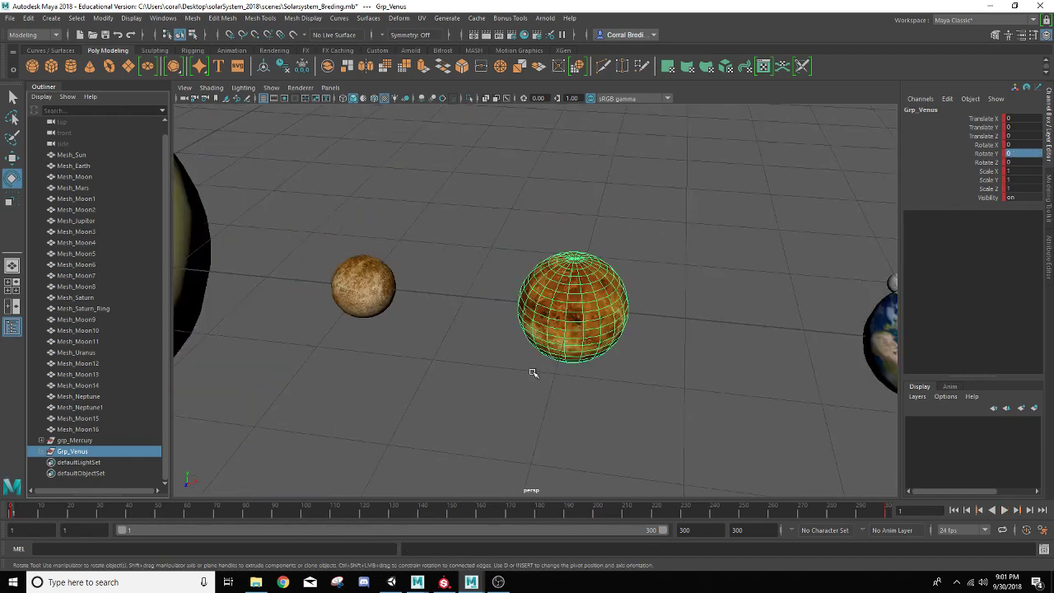
{"action": "left_click", "coordinate": [39, 453]}
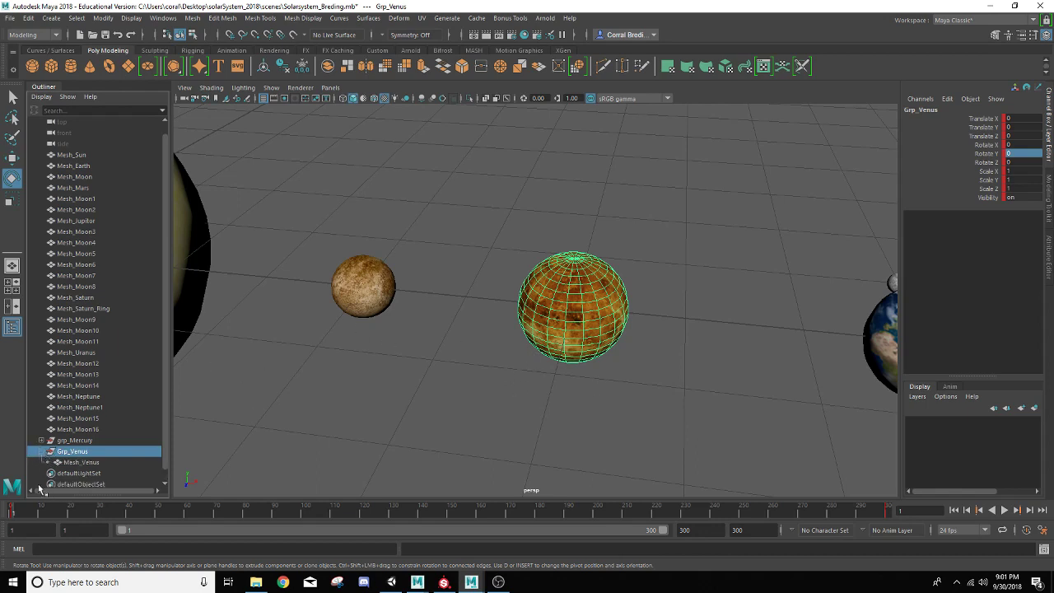
{"action": "left_click", "coordinate": [82, 462]}
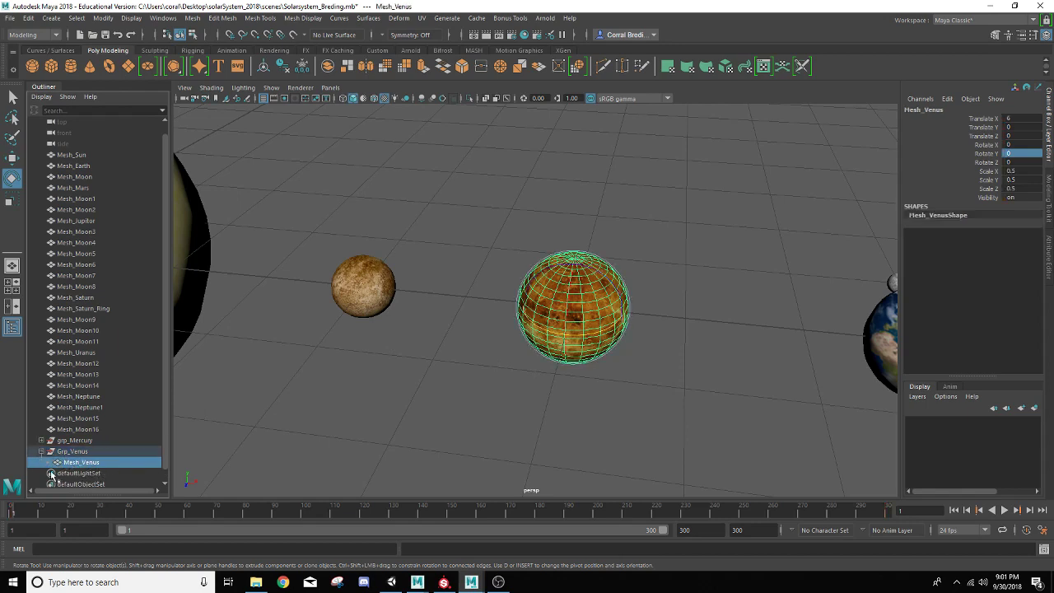
{"action": "key", "text": "s"}
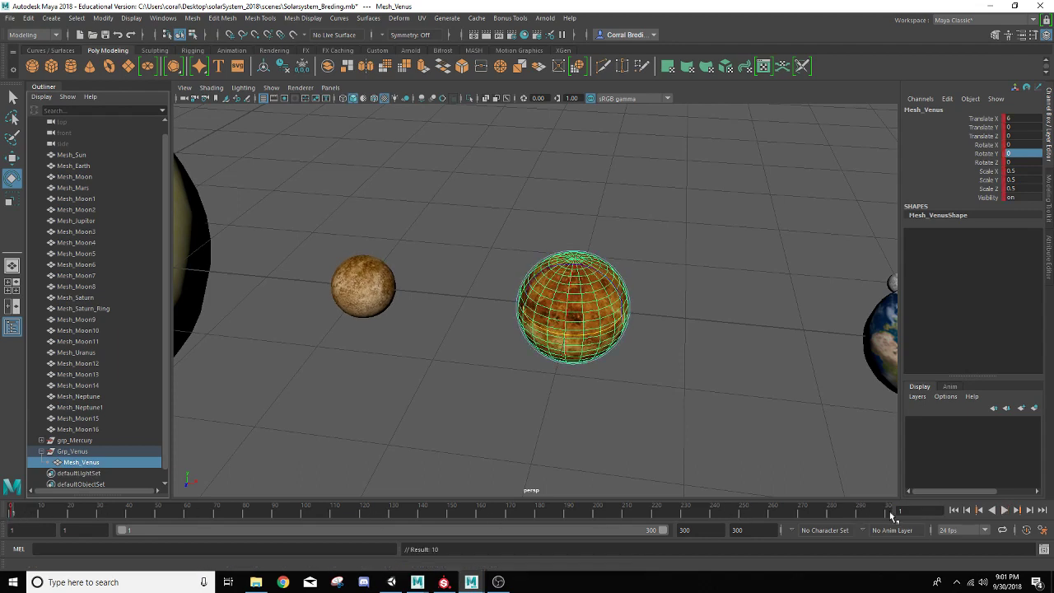
Step: At frame 300, set Mesh_Venus's Rotate Y to 1080 and key it
{"action": "left_click", "coordinate": [887, 510]}
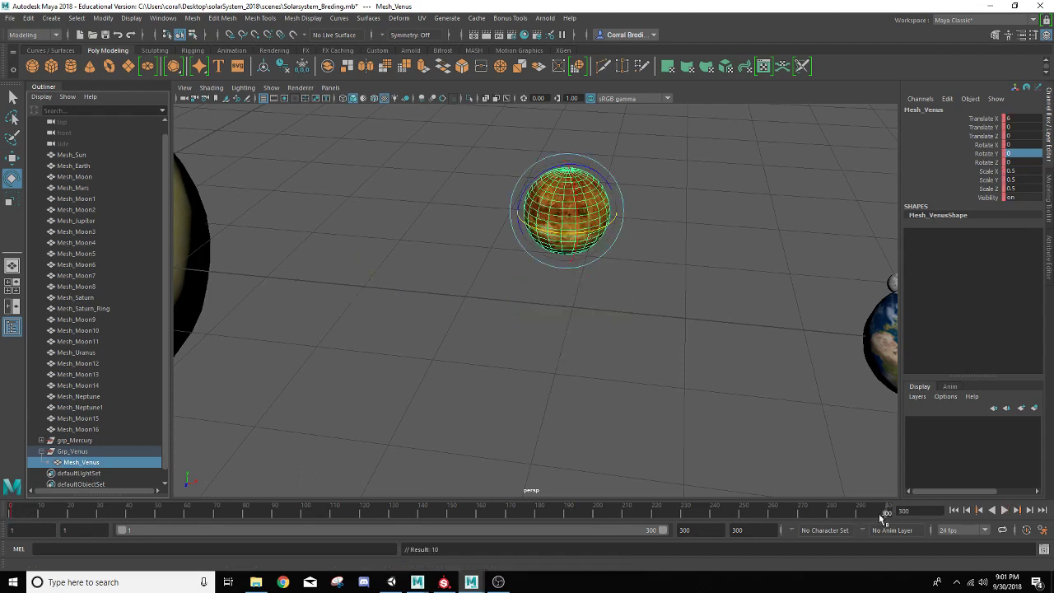
{"action": "left_click", "coordinate": [1019, 153]}
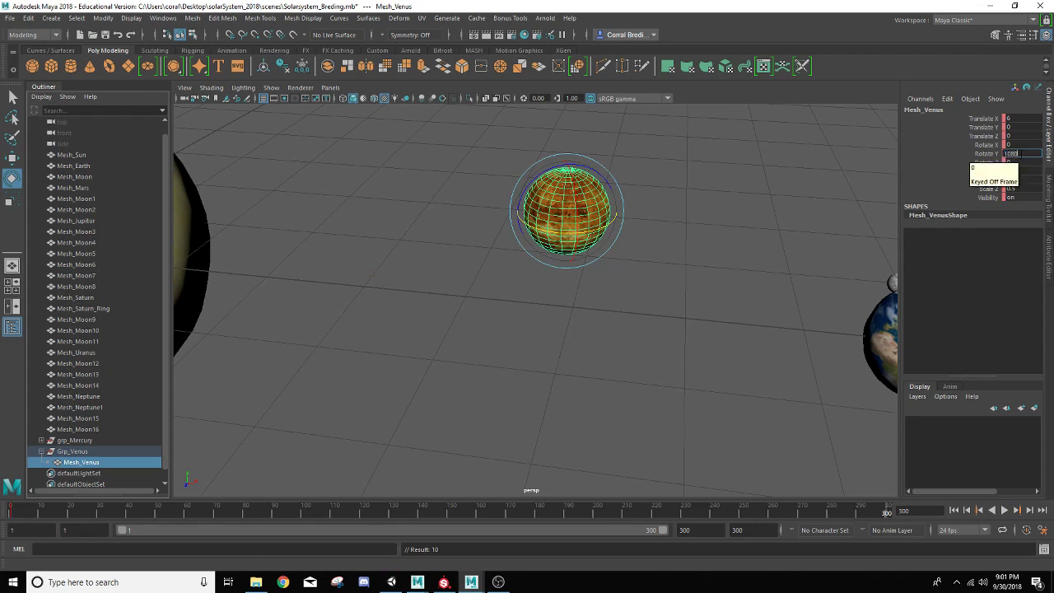
{"action": "type", "text": "1080"}
{"action": "key", "text": "Return"}
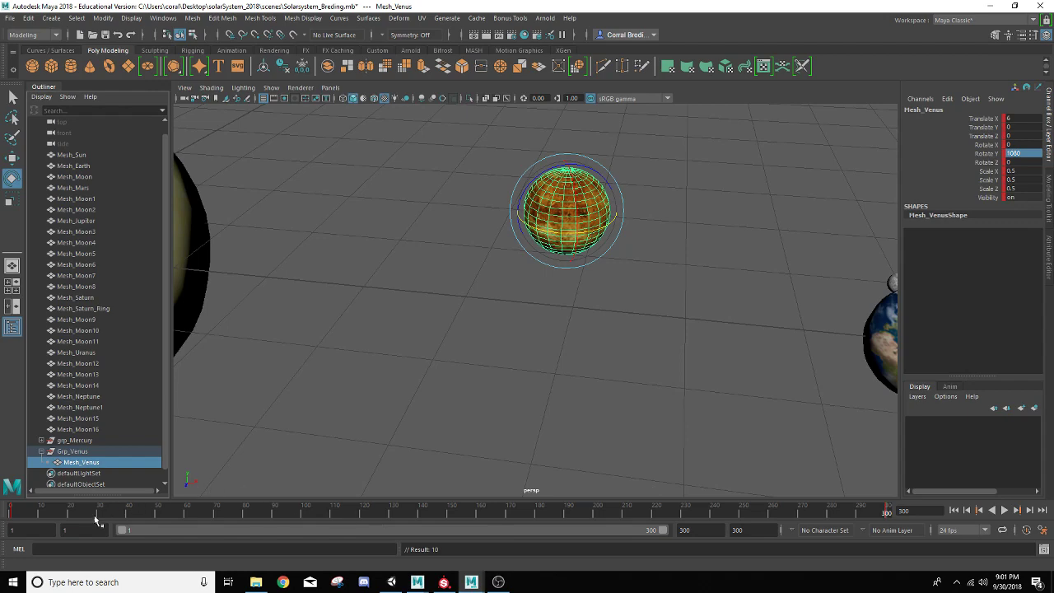
Step: Play the animation to examine the motion of Venus and Mercury around the sun, and return to frame 1
{"action": "key", "text": "alt+v"}
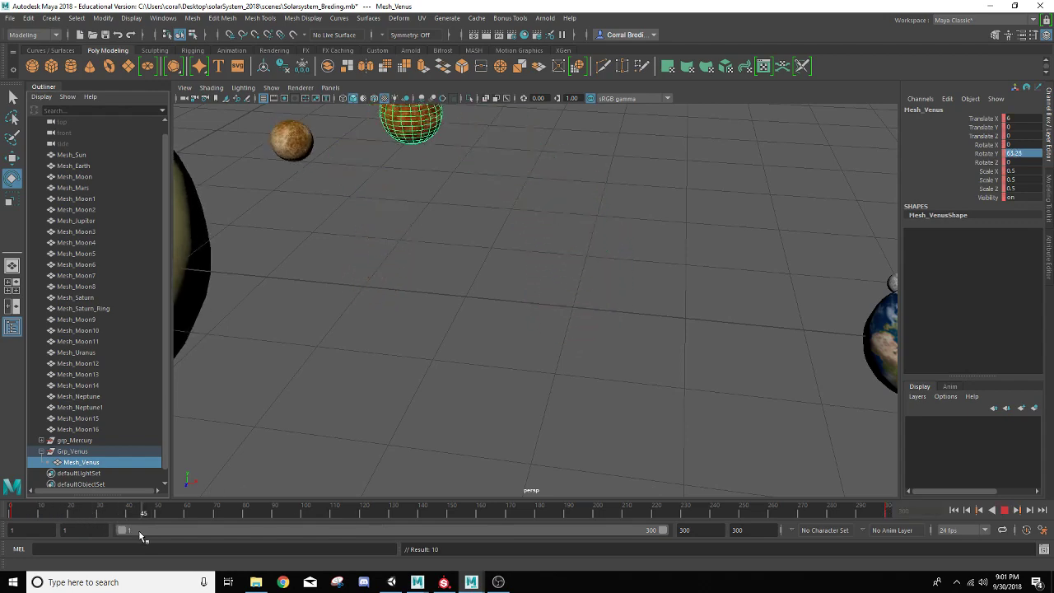
{"action": "left_click_drag", "start_coordinate": [67, 528], "coordinate": [1, 519]}
{"action": "scroll", "coordinate": [399, 350], "scroll_direction": "down", "scroll_amount": 10}
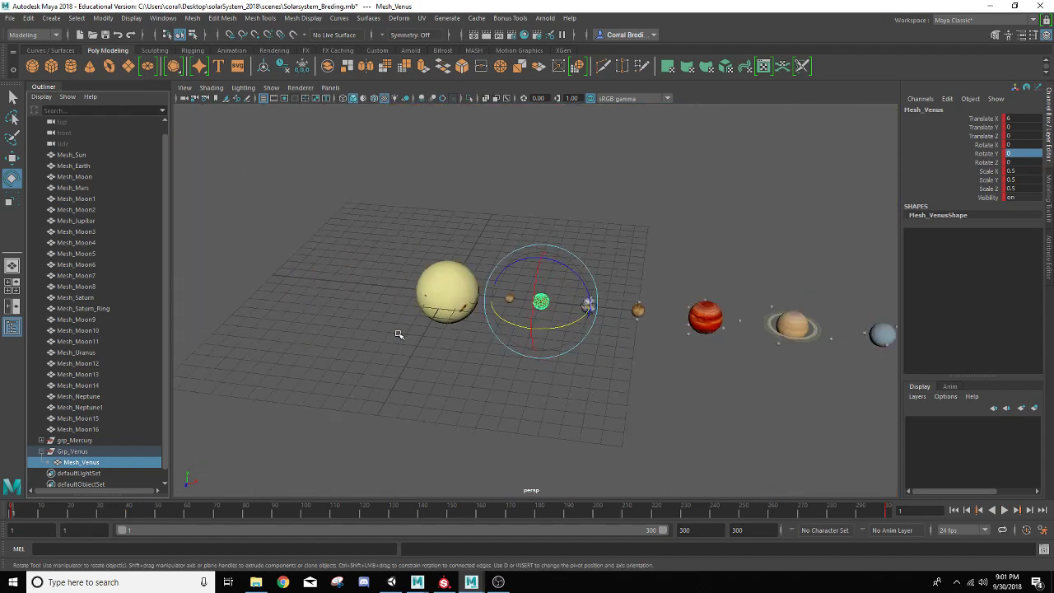
{"action": "key", "text": "alt+v"}
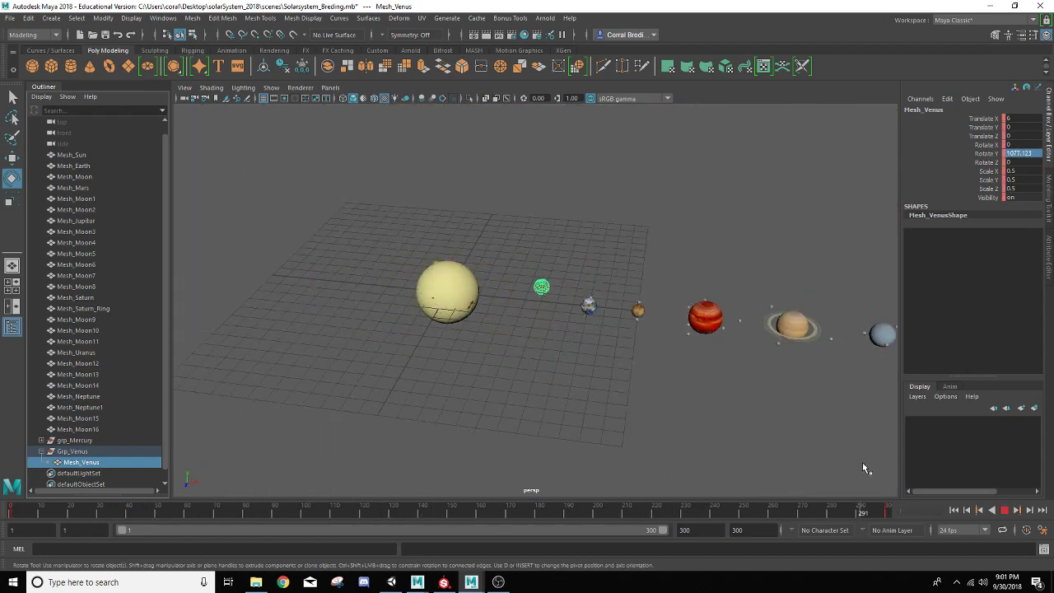
{"action": "left_click_drag", "start_coordinate": [51, 508], "coordinate": [8, 481]}
{"action": "scroll", "coordinate": [660, 241], "scroll_direction": "up", "scroll_amount": 6}
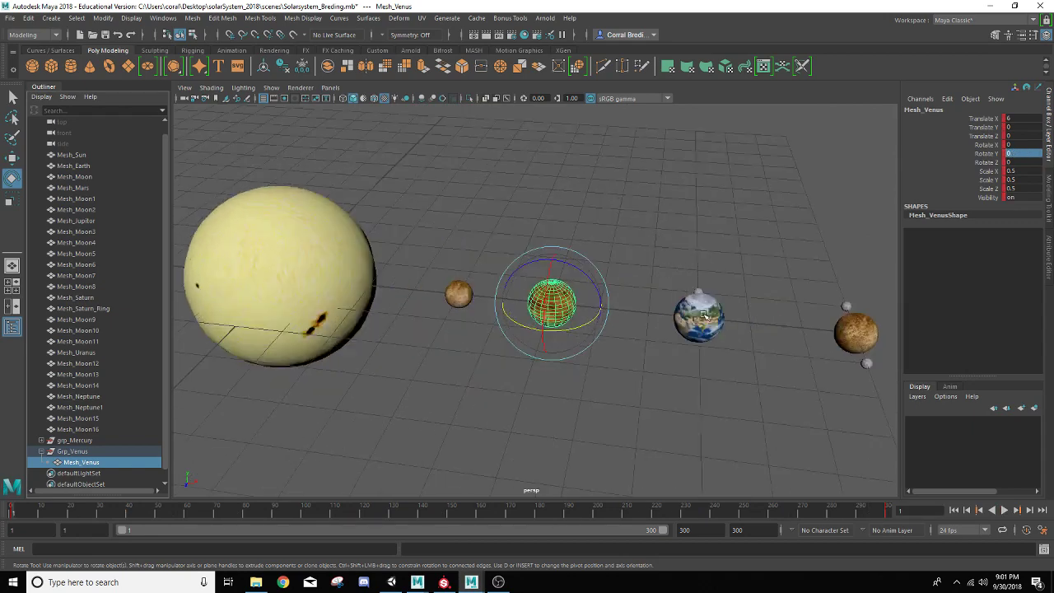
Step: Parent Mesh_Moon to Mesh_Earth, and expand Mesh_Earth in the hierarchy to show its child
{"action": "left_click", "coordinate": [704, 315]}
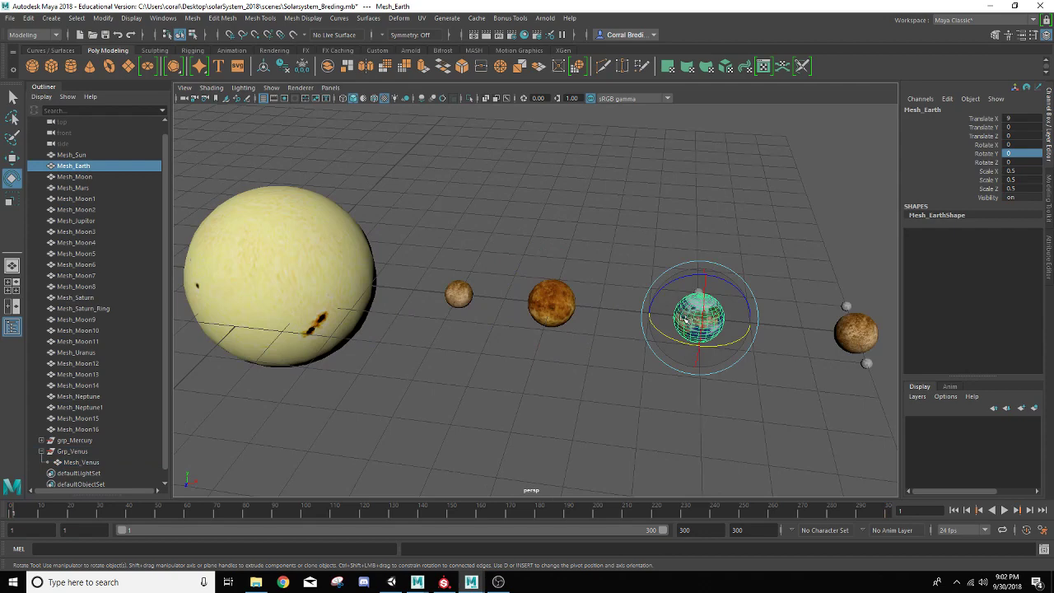
{"action": "middle_click_drag", "start_coordinate": [683, 319], "coordinate": [558, 347], "text": "alt"}
{"action": "left_click", "coordinate": [639, 262]}
{"action": "scroll", "coordinate": [639, 261], "scroll_direction": "up", "scroll_amount": 5}
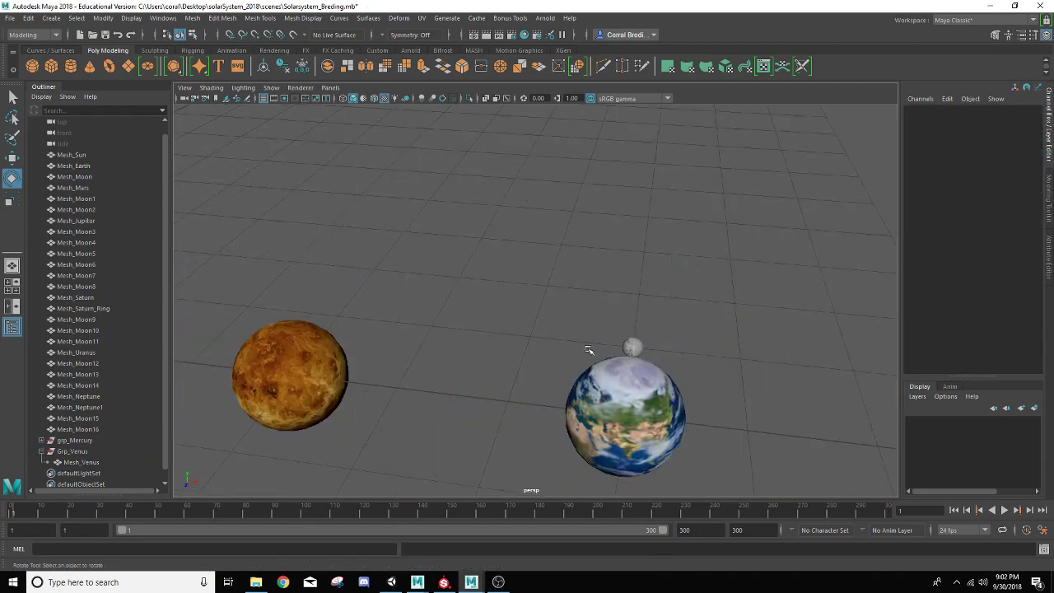
{"action": "left_click_drag", "start_coordinate": [588, 350], "coordinate": [568, 350], "text": "alt"}
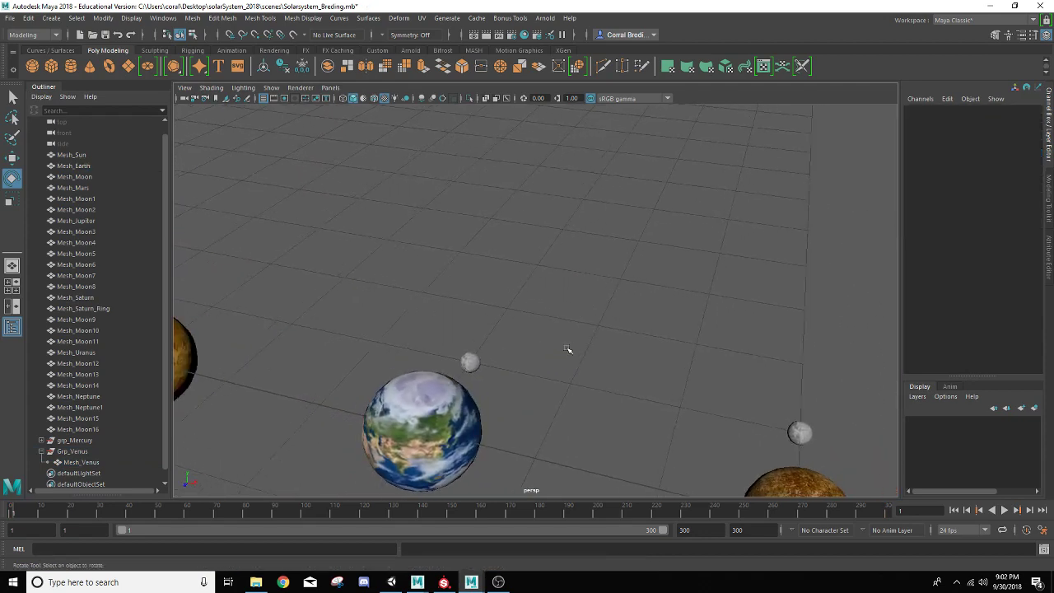
{"action": "left_click", "coordinate": [471, 363]}
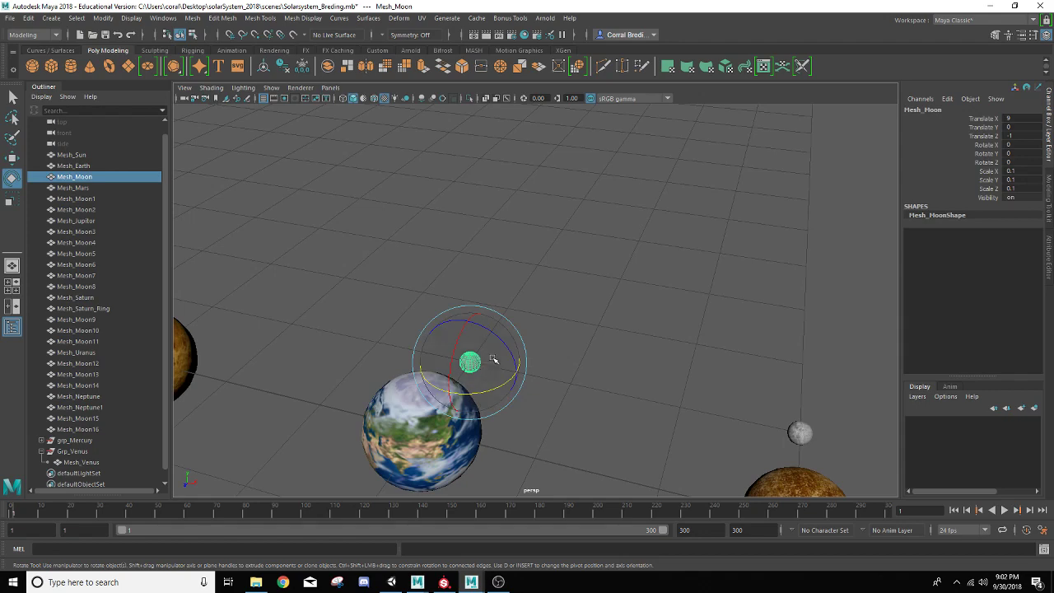
{"action": "left_click_drag", "start_coordinate": [480, 365], "coordinate": [501, 356], "text": "alt"}
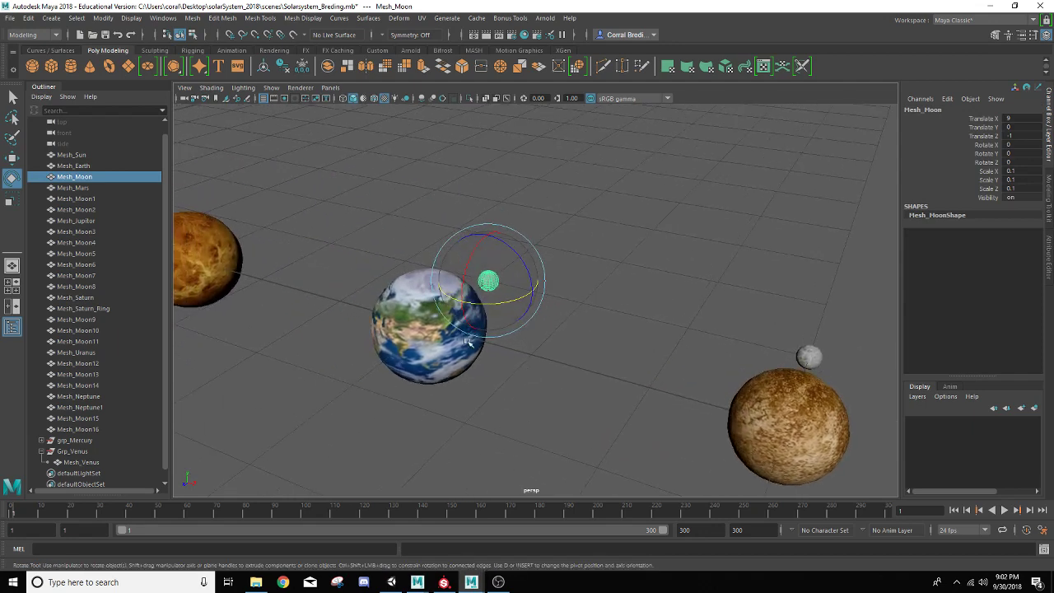
{"action": "left_click", "coordinate": [601, 206]}
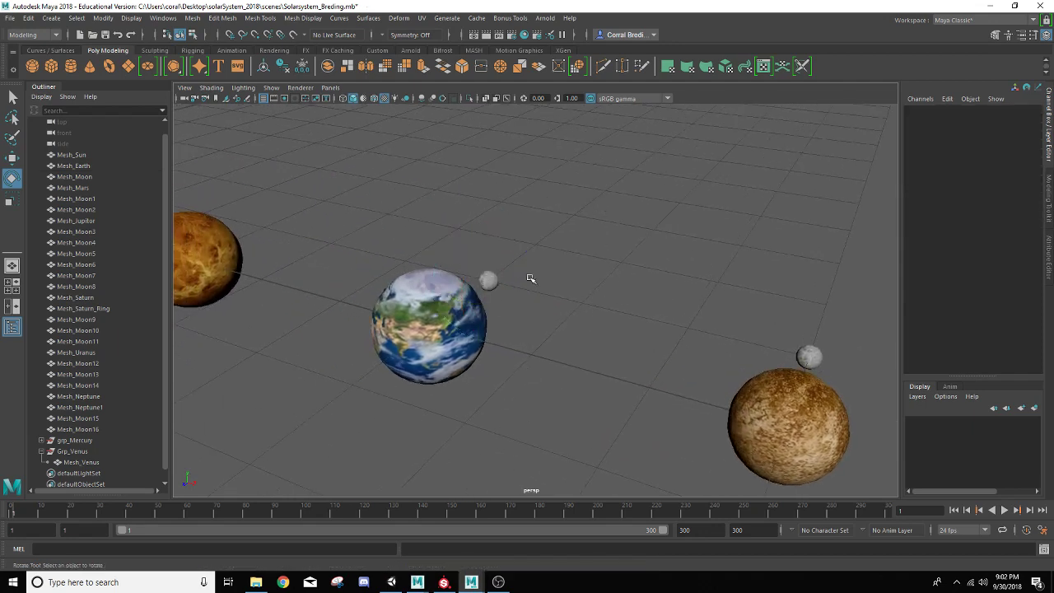
{"action": "left_click", "coordinate": [488, 283]}
{"action": "left_click", "coordinate": [451, 364], "text": "shift"}
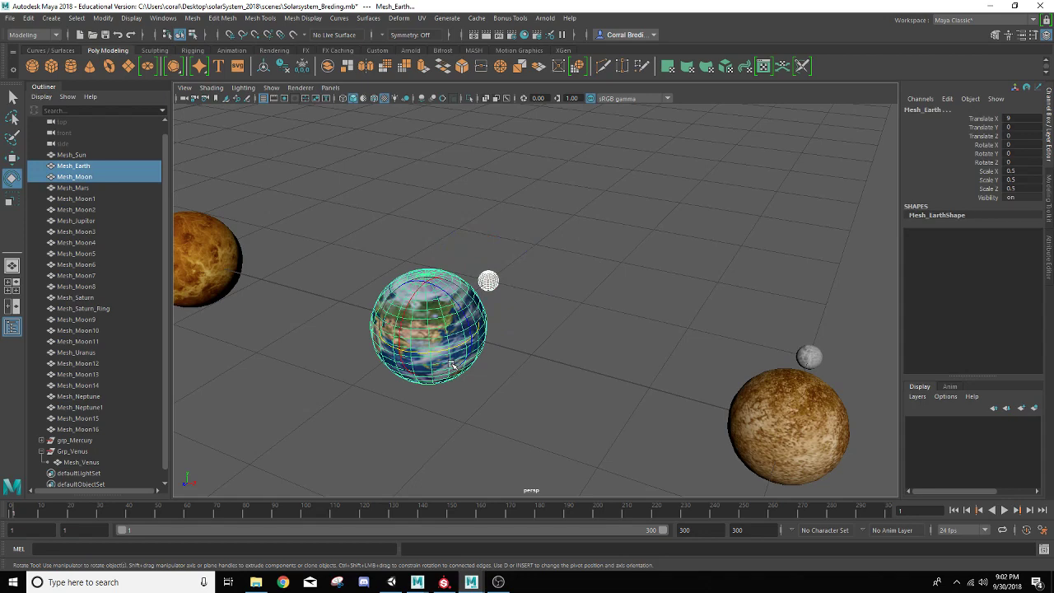
{"action": "key", "text": "p"}
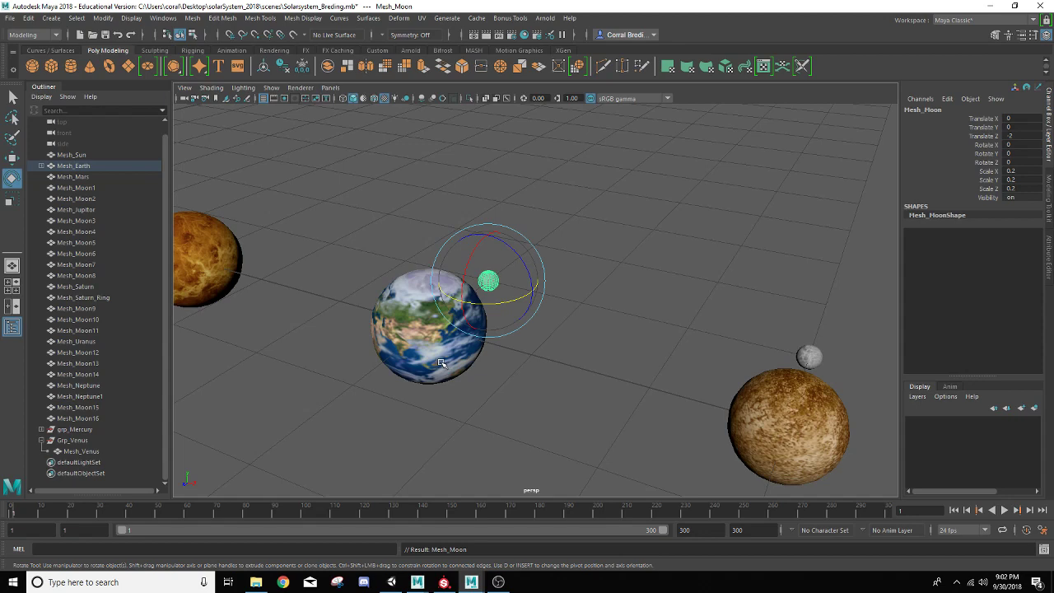
{"action": "left_click", "coordinate": [441, 363]}
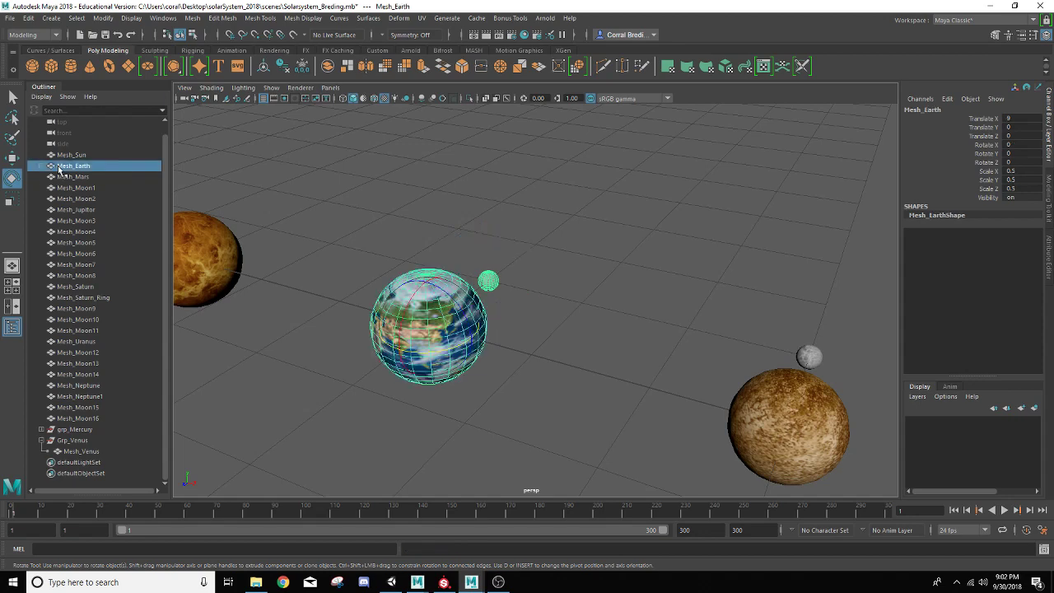
{"action": "left_click", "coordinate": [40, 165]}
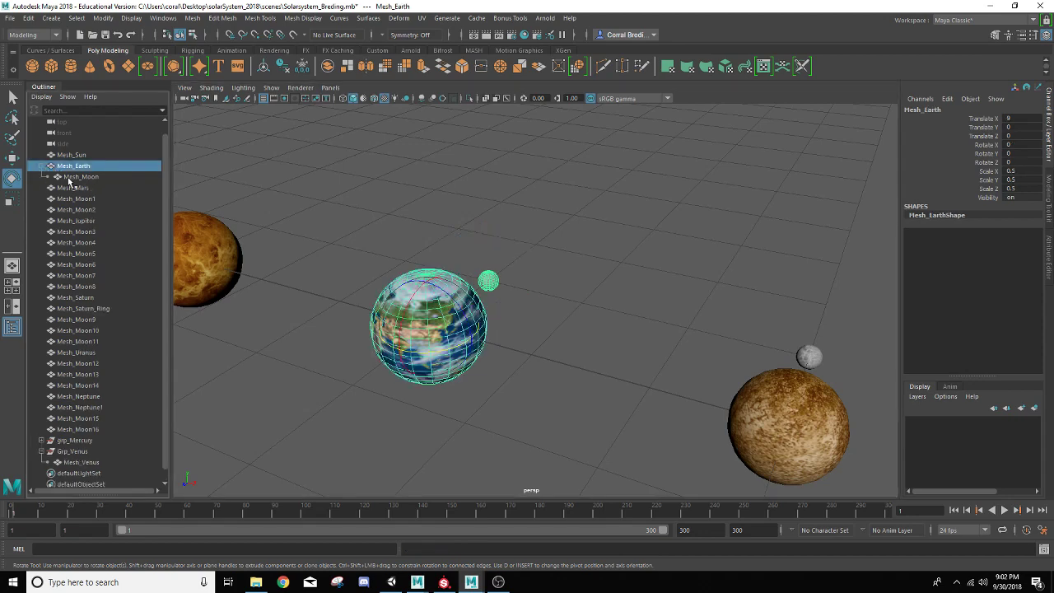
Step: Try rotating Mesh_Earth about its Y axis to check that the parented moon follows, and undo the rotation
{"action": "left_click", "coordinate": [71, 178]}
{"action": "left_click", "coordinate": [70, 167]}
{"action": "left_click_drag", "start_coordinate": [437, 356], "coordinate": [457, 345]}
{"action": "key", "text": "ctrl+z"}
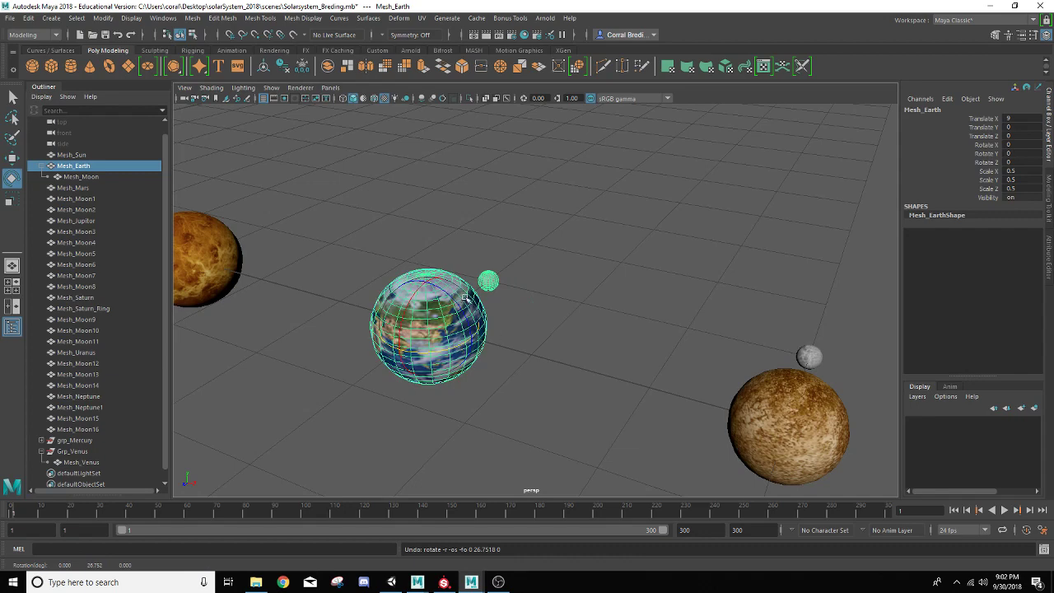
Step: Collapse Mesh_Earth's hierarchy, select Mesh_Earth with its child moon, and place it in a new group
{"action": "left_click", "coordinate": [41, 166]}
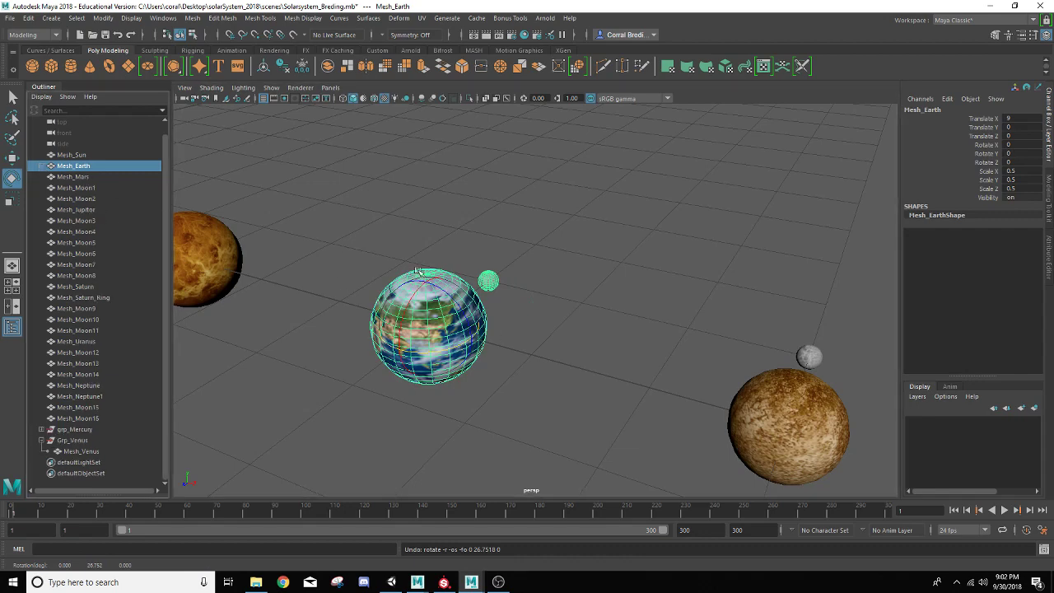
{"action": "left_click", "coordinate": [495, 284]}
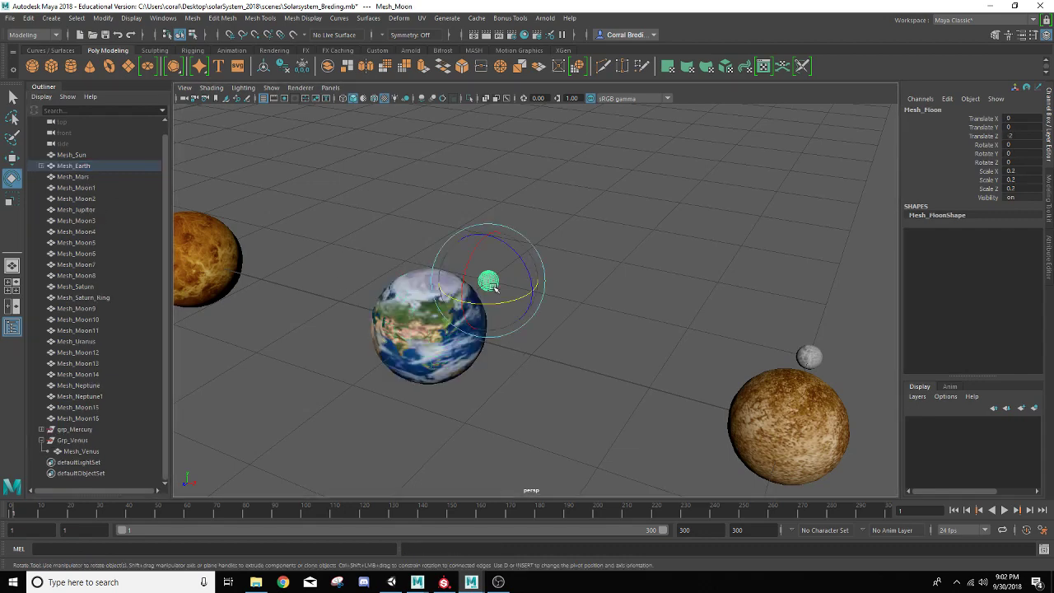
{"action": "left_click", "coordinate": [440, 352]}
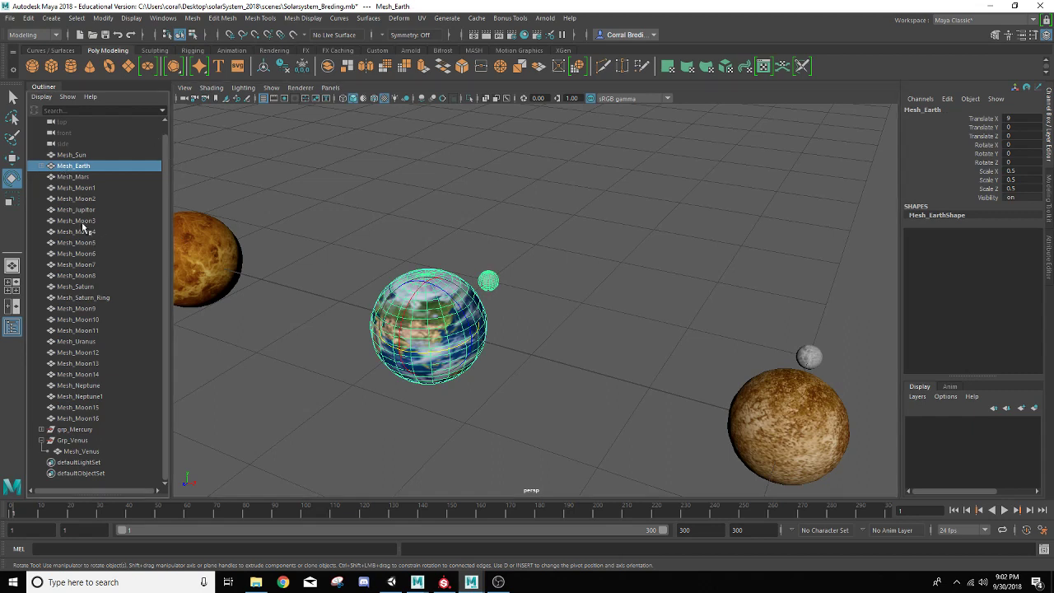
{"action": "left_click", "coordinate": [43, 166]}
{"action": "left_click", "coordinate": [43, 166]}
{"action": "key", "text": "ctrl+g"}
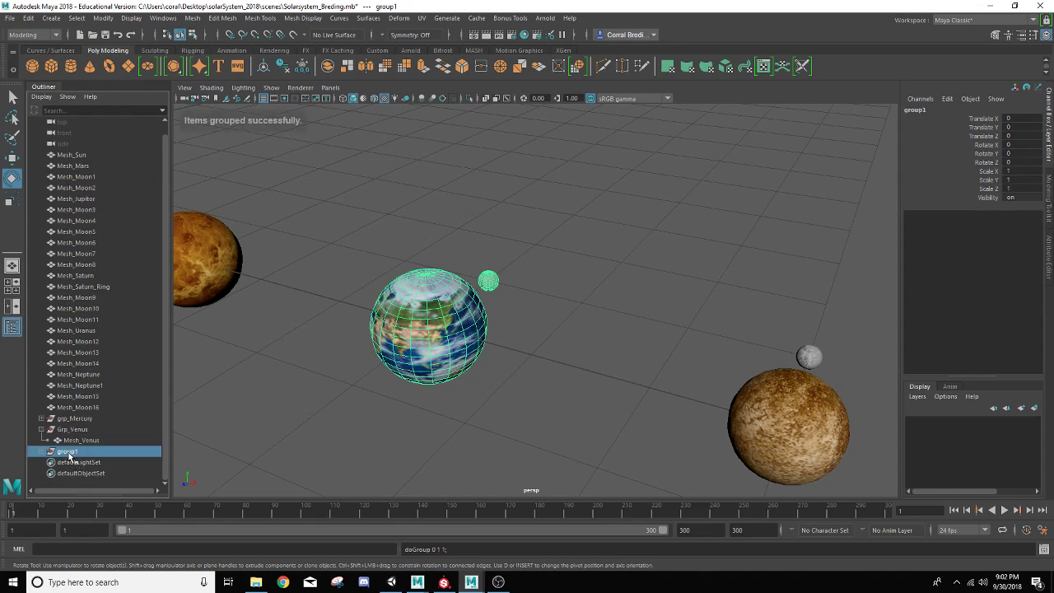
Step: Rename the new Earth group as grp_Earth, with the Venus group collapsed in the hierarchy
{"action": "double_click", "coordinate": [69, 452]}
{"action": "left_click", "coordinate": [41, 429]}
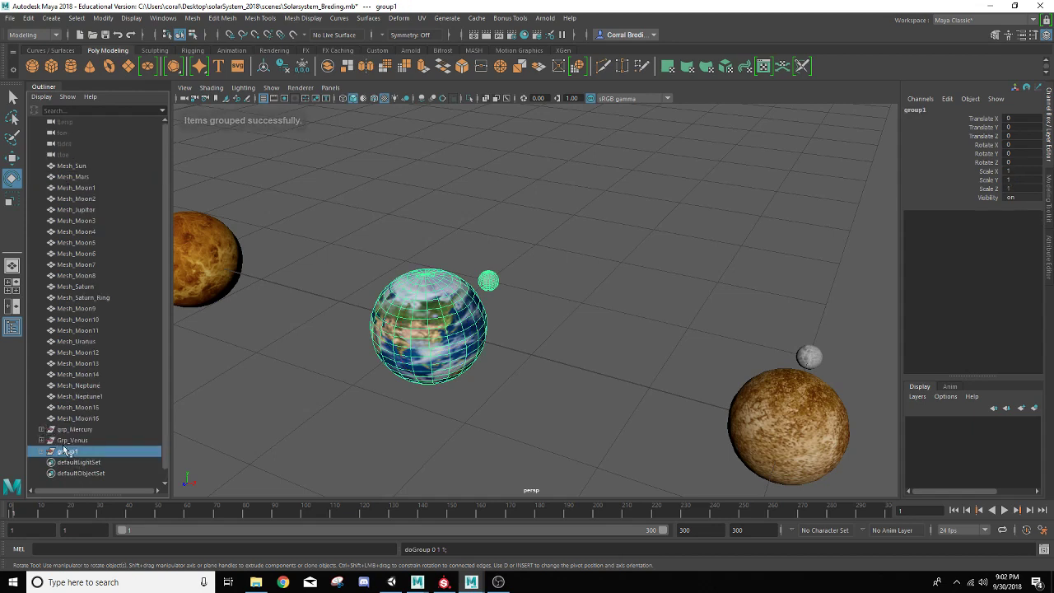
{"action": "double_click", "coordinate": [68, 451]}
{"action": "type", "text": "g"}
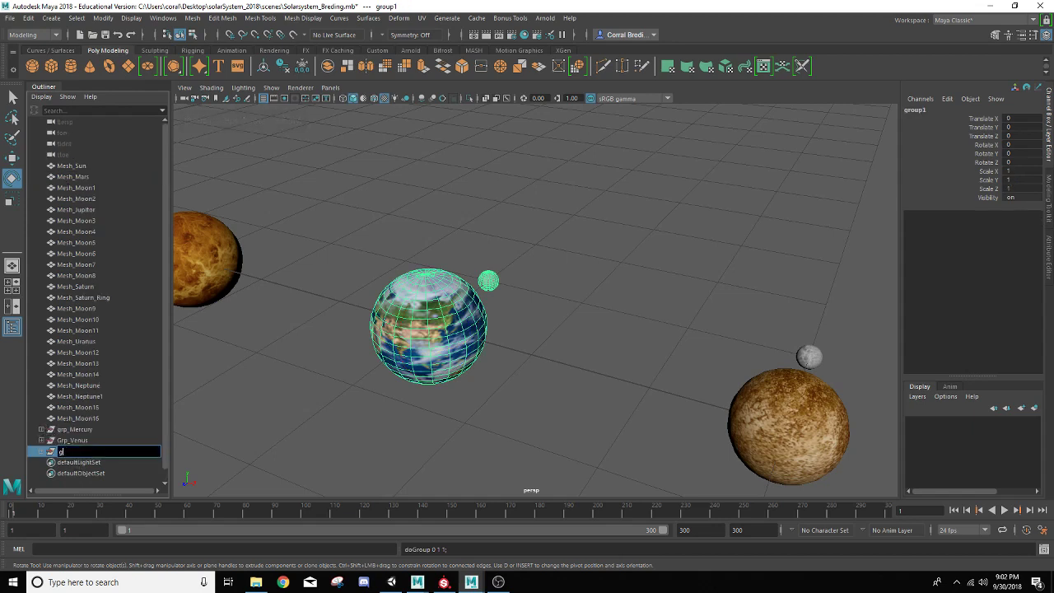
{"action": "type", "text": "rp_Earth"}
{"action": "key", "text": "Return"}
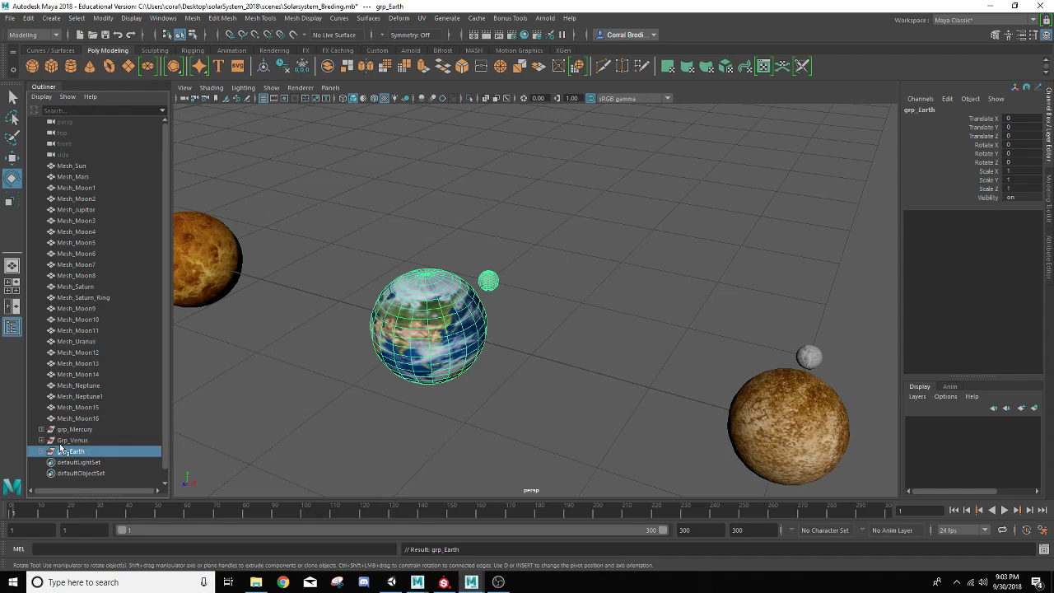
Step: Rename the Venus group as grp_Venus with a lowercase g to match the other groups
{"action": "left_click", "coordinate": [66, 440]}
{"action": "double_click", "coordinate": [66, 440]}
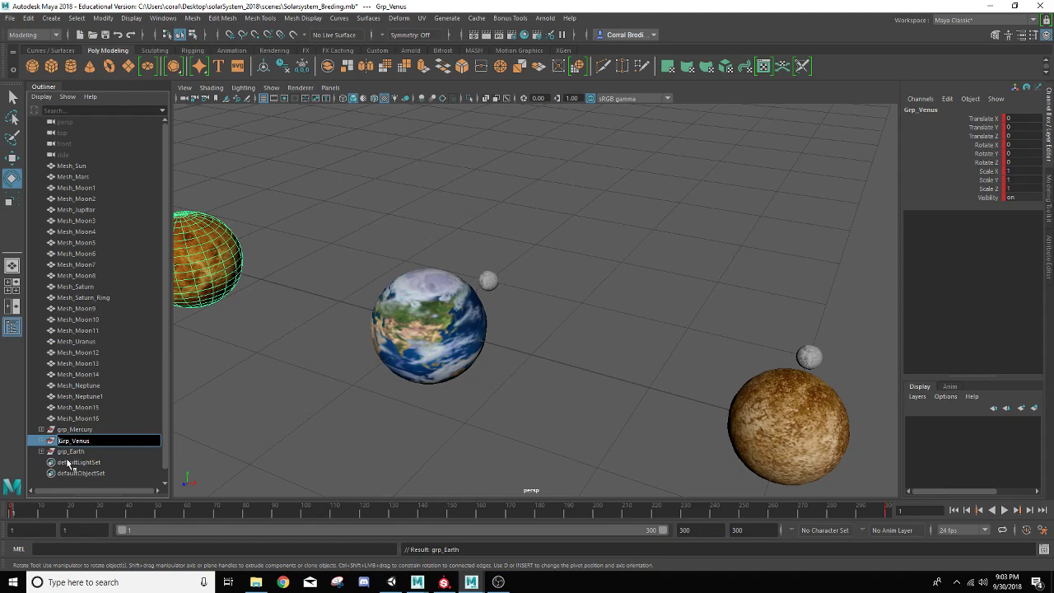
{"action": "key", "text": "Delete"}
{"action": "type", "text": "g"}
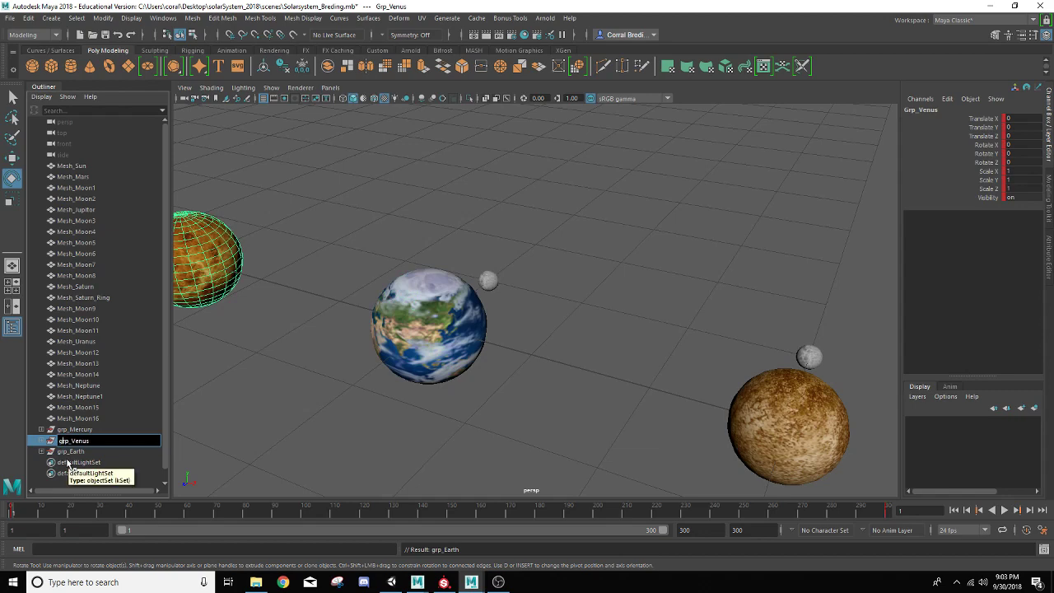
{"action": "key", "text": "Return"}
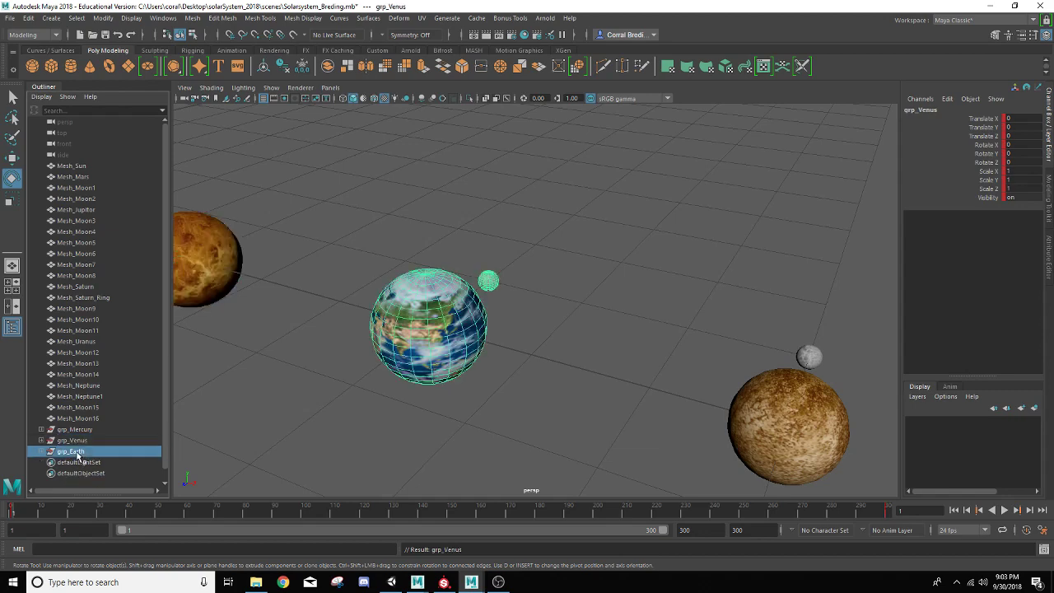
Step: Expand grp_Earth, select Mesh_Earth inside it, and key all its channels at frame 1
{"action": "left_click", "coordinate": [72, 452]}
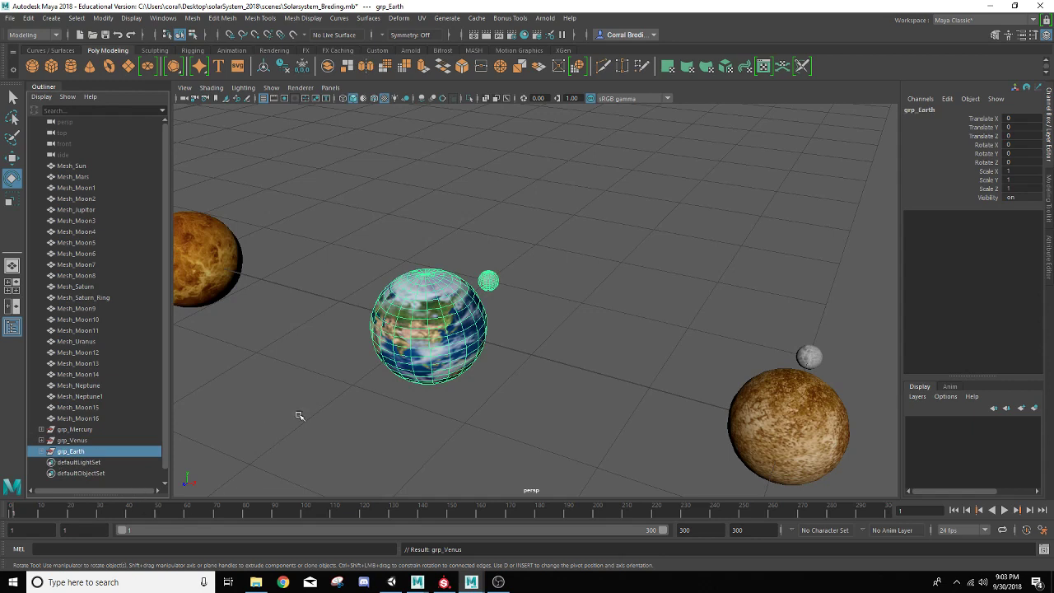
{"action": "left_click", "coordinate": [42, 452]}
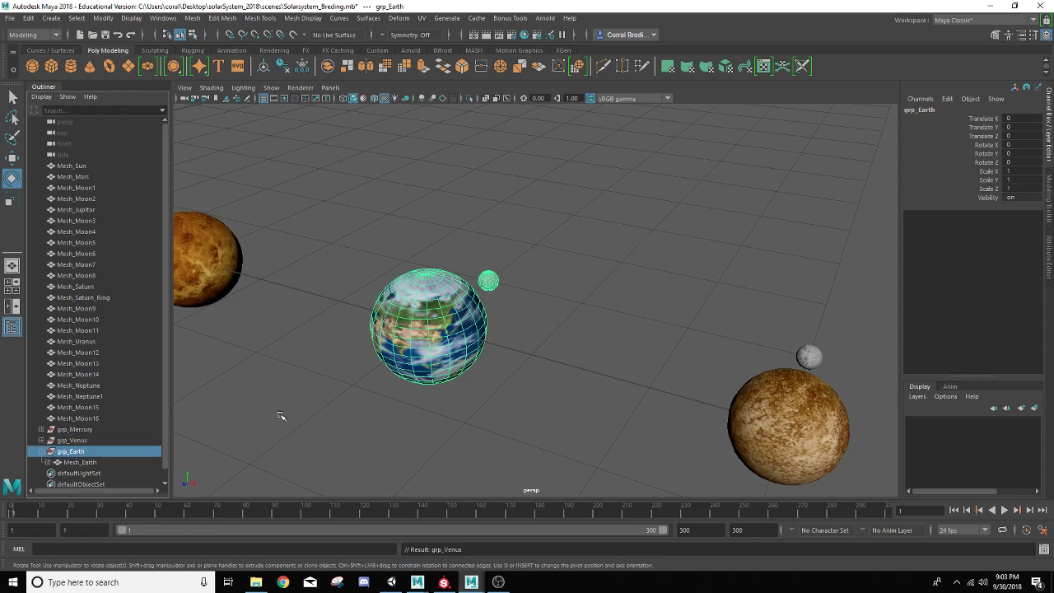
{"action": "left_click", "coordinate": [78, 465]}
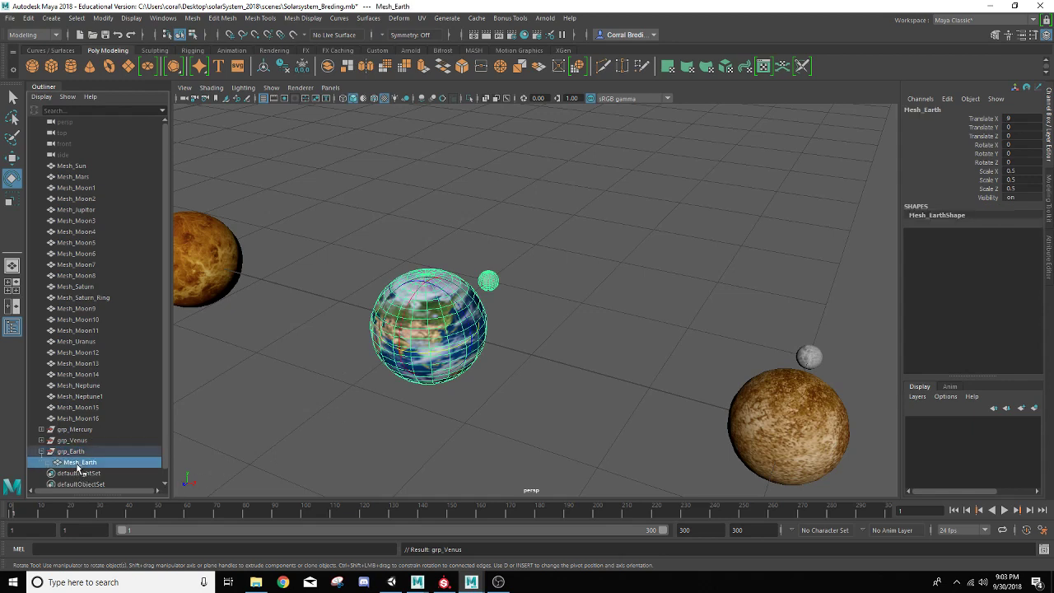
{"action": "key", "text": "alt+v"}
{"action": "key", "text": "alt+v"}
{"action": "key", "text": "s"}
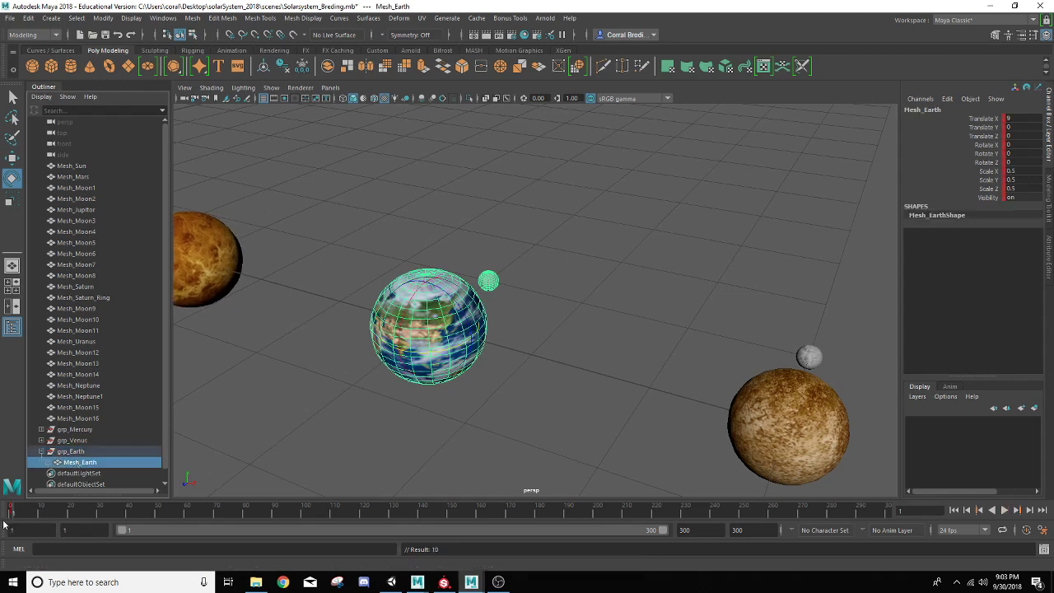
Step: At frame 300, set Mesh_Earth's Rotate Y to 1080 and key it
{"action": "left_click_drag", "start_coordinate": [823, 517], "coordinate": [887, 511]}
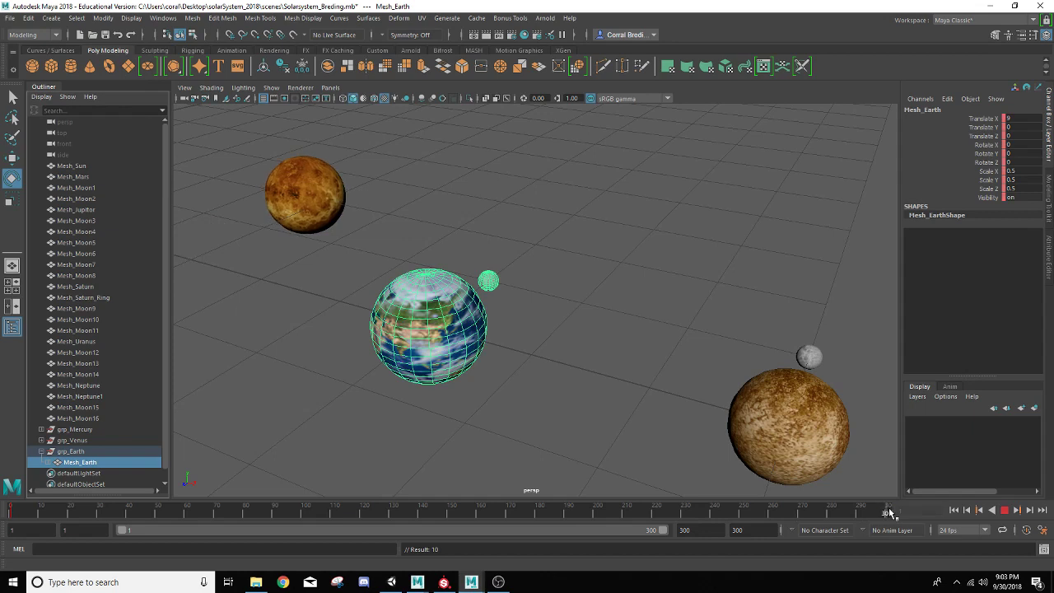
{"action": "double_click", "coordinate": [1009, 157]}
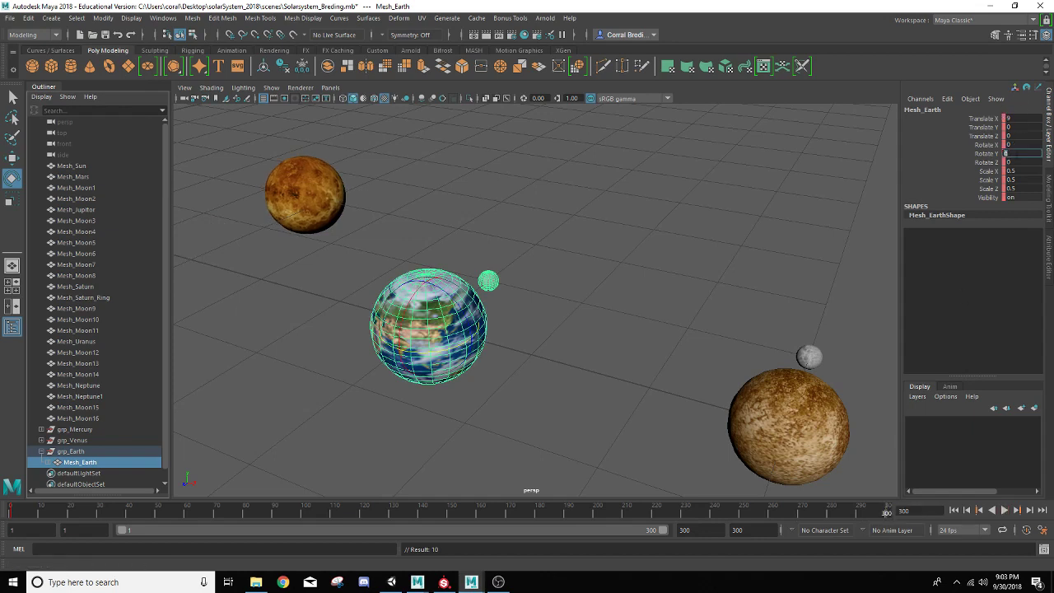
{"action": "key", "text": "Return"}
{"action": "key", "text": "s"}
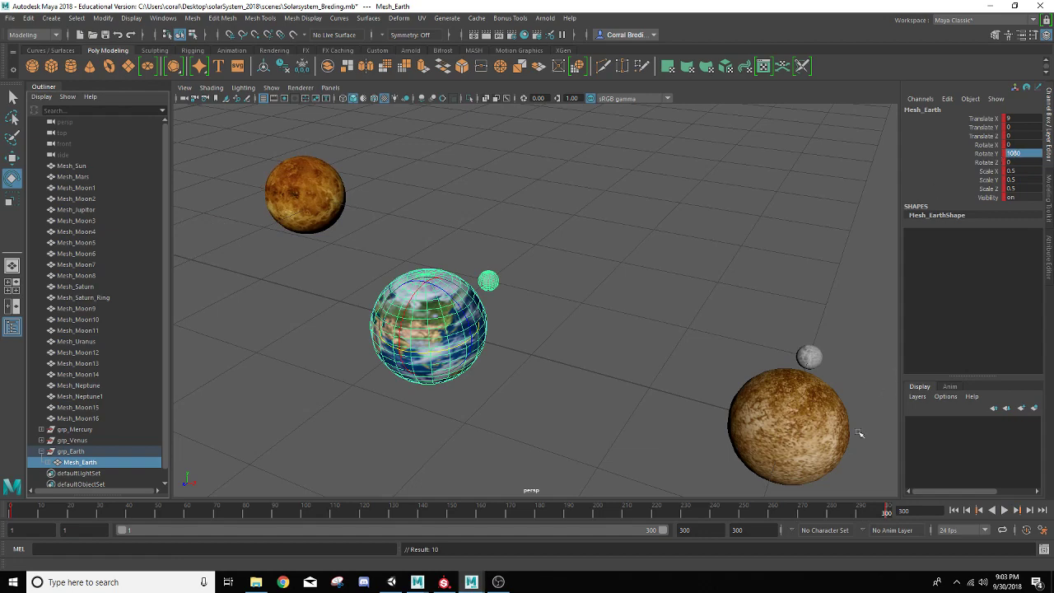
Step: Play the animation to examine the spin of Earth with its moon, and return to frame 1
{"action": "key", "text": "alt+v"}
{"action": "mouse_move", "coordinate": [188, 532]}
{"action": "left_mouse_down"}
{"action": "mouse_move", "coordinate": [262, 529]}
{"action": "mouse_move", "coordinate": [131, 510]}
{"action": "mouse_move", "coordinate": [736, 512]}
{"action": "mouse_move", "coordinate": [461, 532]}
{"action": "mouse_move", "coordinate": [12, 512]}
{"action": "left_mouse_up"}
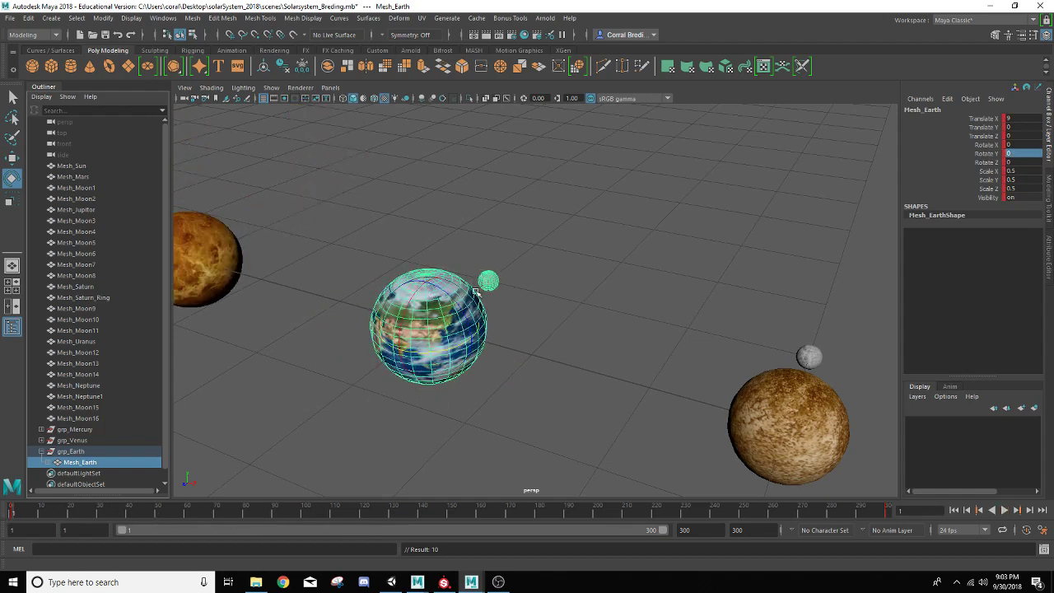
{"action": "scroll", "coordinate": [490, 296], "scroll_direction": "up", "scroll_amount": 3}
{"action": "scroll", "coordinate": [490, 295], "scroll_direction": "down", "scroll_amount": 5}
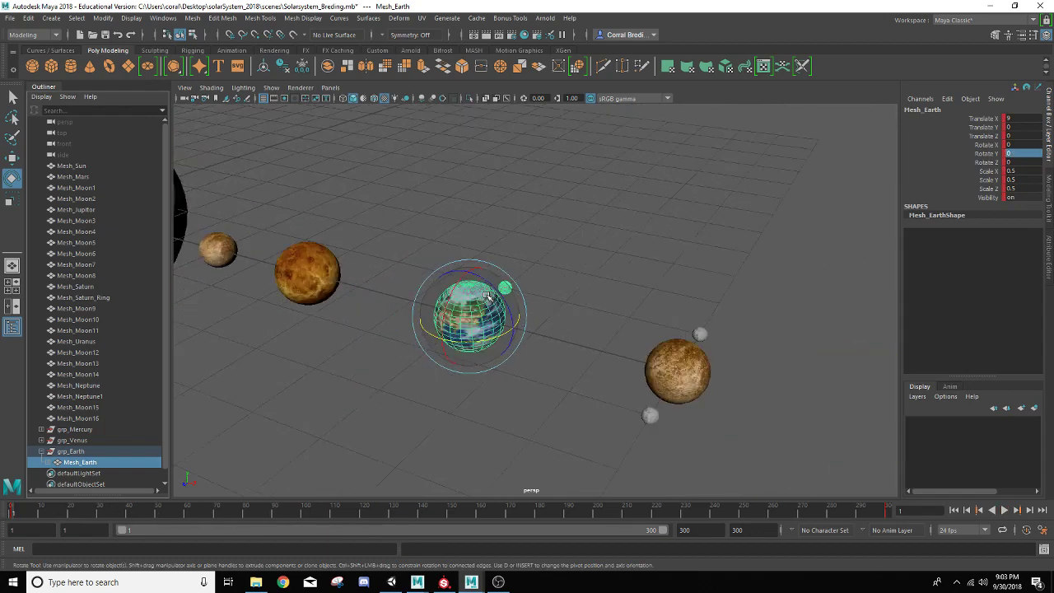
{"action": "scroll", "coordinate": [489, 296], "scroll_direction": "down", "scroll_amount": 3}
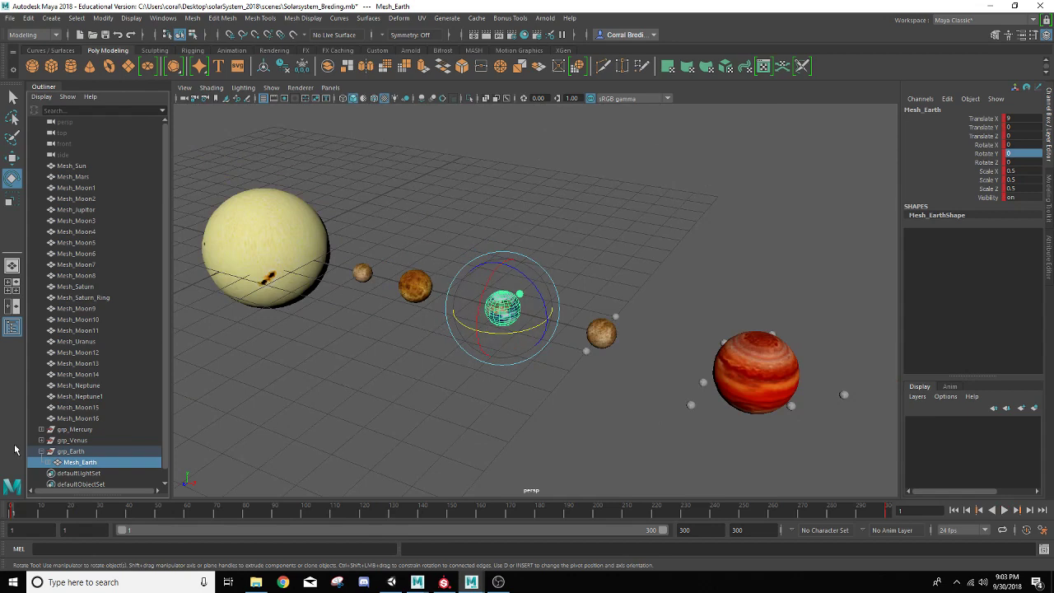
Step: Collapse and select grp_Earth, and key all its channels at frame 1
{"action": "left_click", "coordinate": [41, 452]}
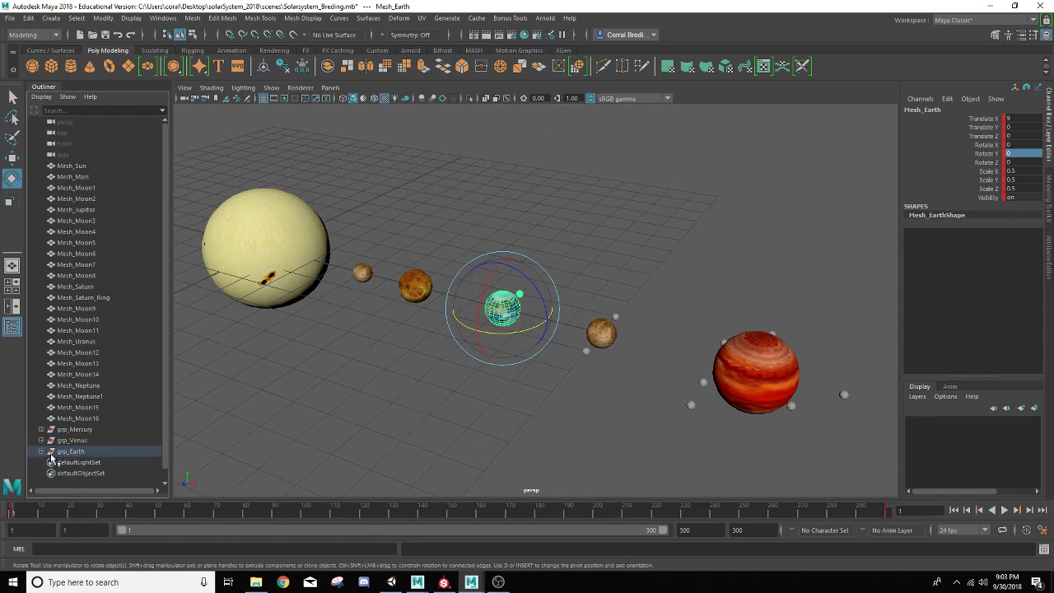
{"action": "left_click", "coordinate": [63, 452]}
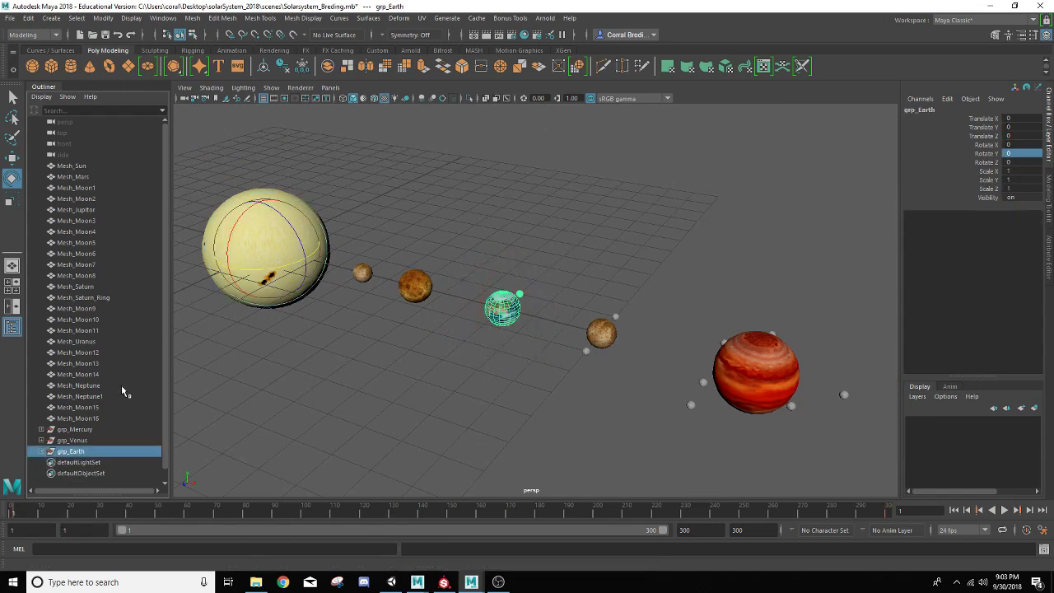
{"action": "left_click_drag", "start_coordinate": [59, 517], "coordinate": [5, 524]}
{"action": "key", "text": "s"}
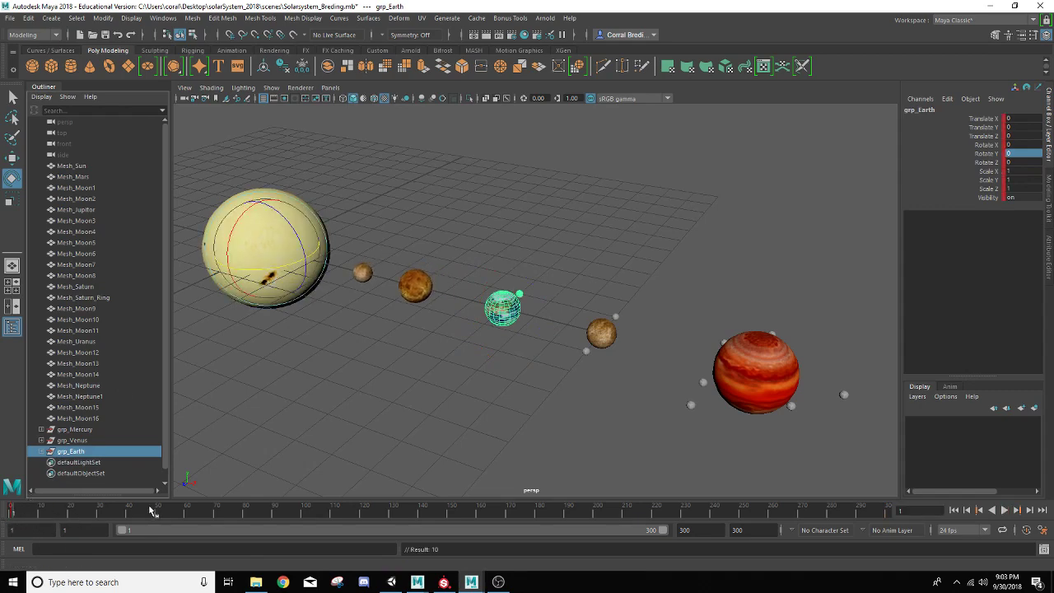
Step: At frame 300, set grp_Earth's Rotate Y to 1000 and key it
{"action": "left_click_drag", "start_coordinate": [868, 508], "coordinate": [891, 509]}
{"action": "left_click", "coordinate": [1018, 153]}
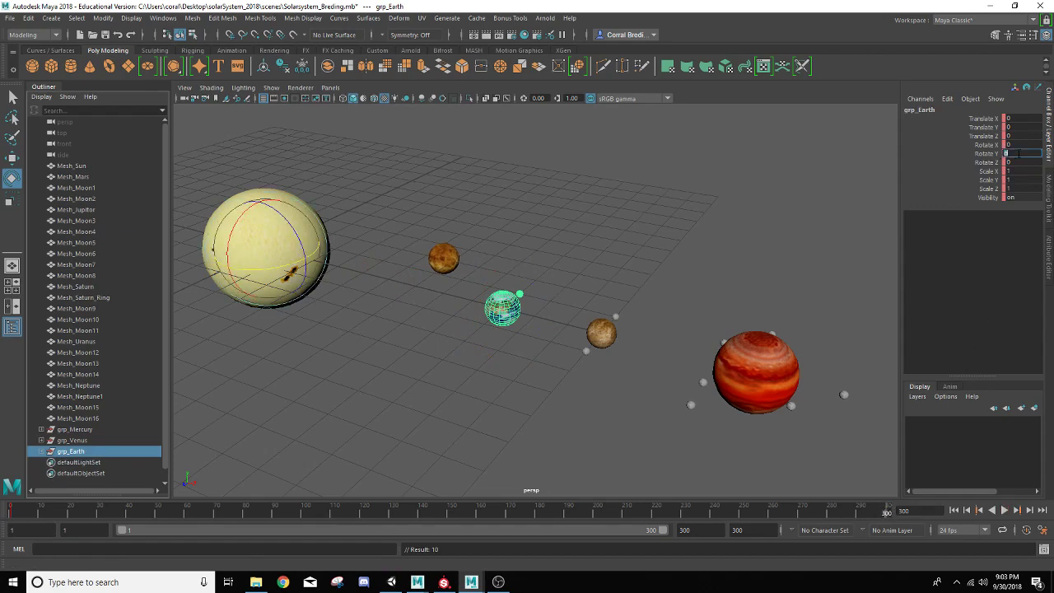
{"action": "type", "text": "1000"}
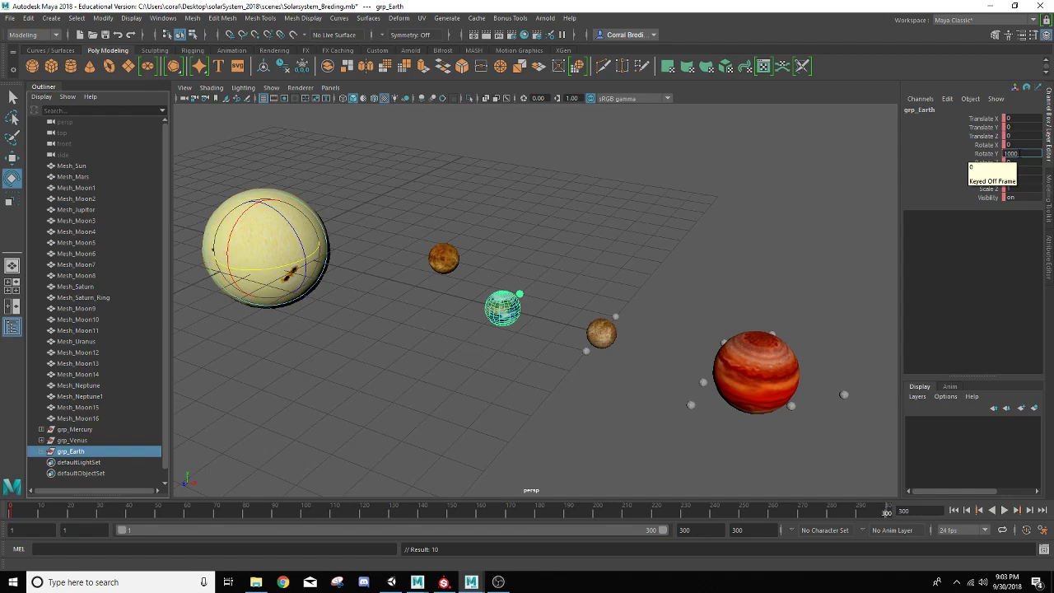
{"action": "key", "text": "Return"}
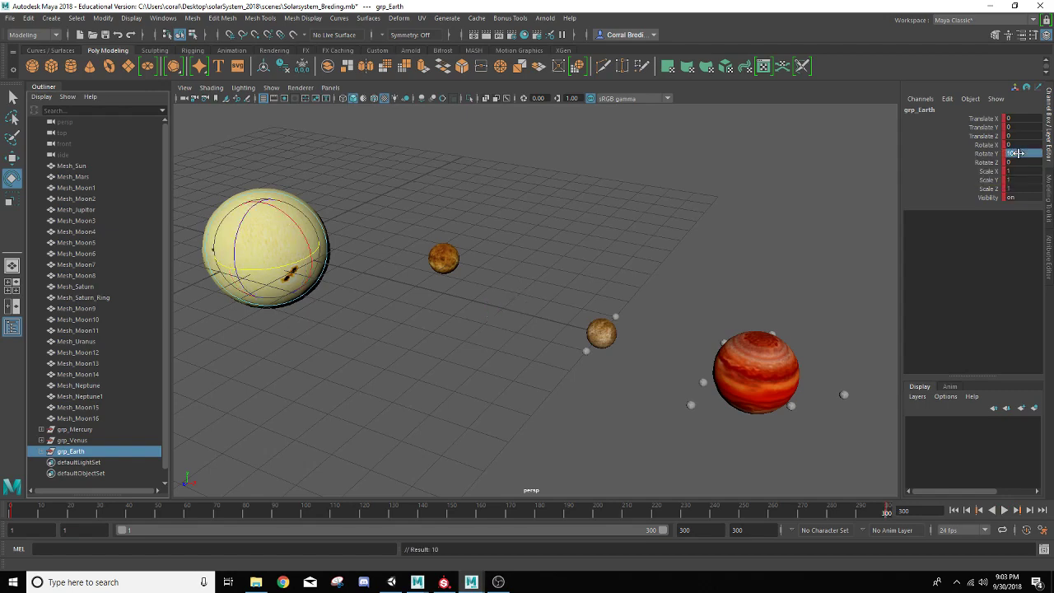
Step: Play and scrub the animation to examine Earth's orbit around the sun alongside Mercury and Venus, and return to frame 1
{"action": "scroll", "coordinate": [421, 284], "scroll_direction": "down", "scroll_amount": 4}
{"action": "scroll", "coordinate": [421, 284], "scroll_direction": "down", "scroll_amount": 2}
{"action": "scroll", "coordinate": [420, 336], "scroll_direction": "up", "scroll_amount": 3}
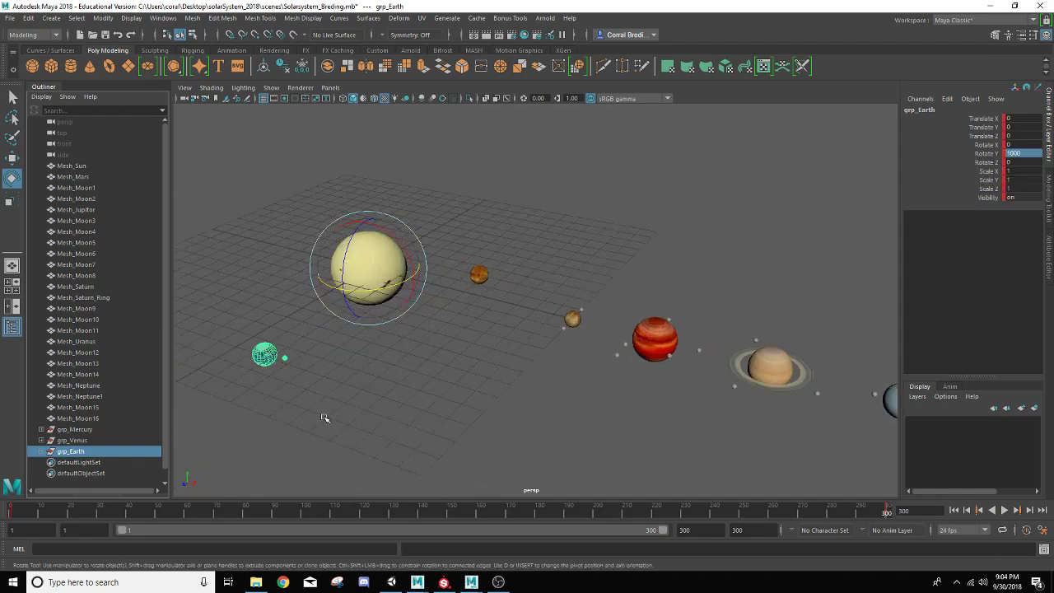
{"action": "key", "text": "alt+v"}
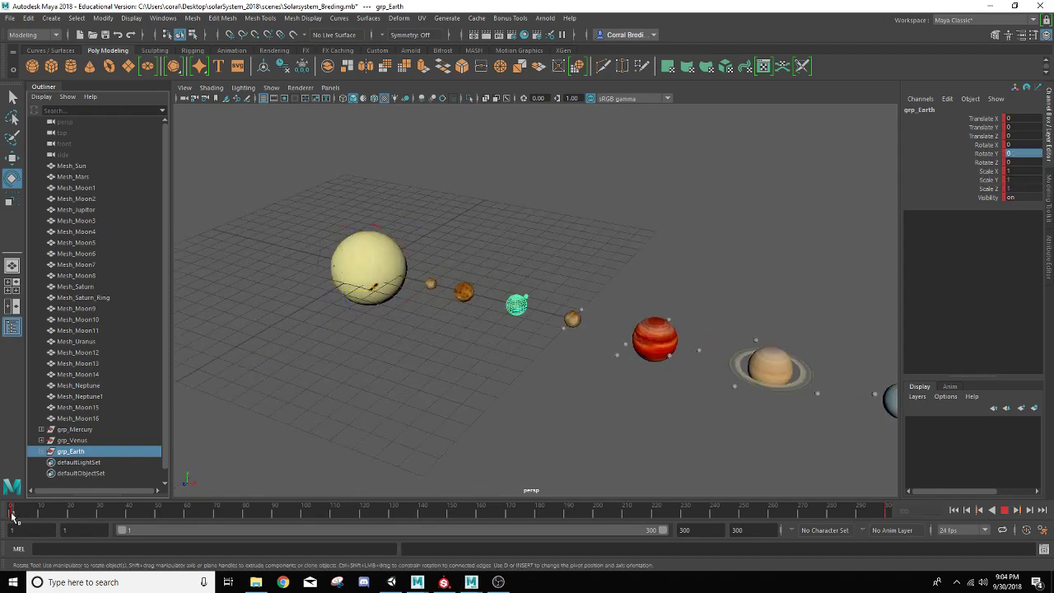
{"action": "mouse_move", "coordinate": [156, 511]}
{"action": "left_mouse_down"}
{"action": "mouse_move", "coordinate": [370, 532]}
{"action": "mouse_move", "coordinate": [568, 591]}
{"action": "left_mouse_up"}
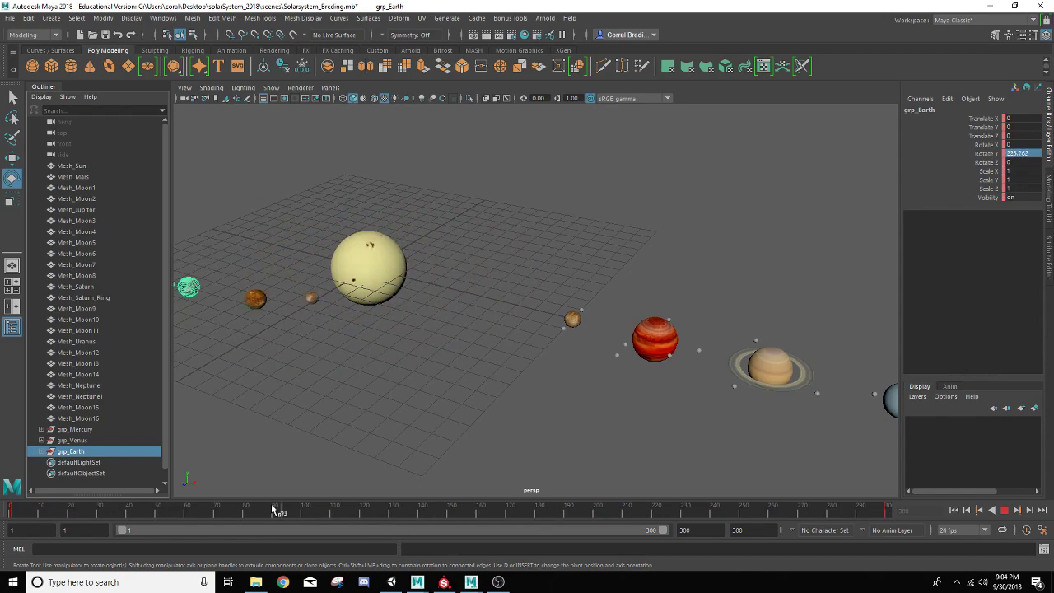
{"action": "key", "text": "Escape"}
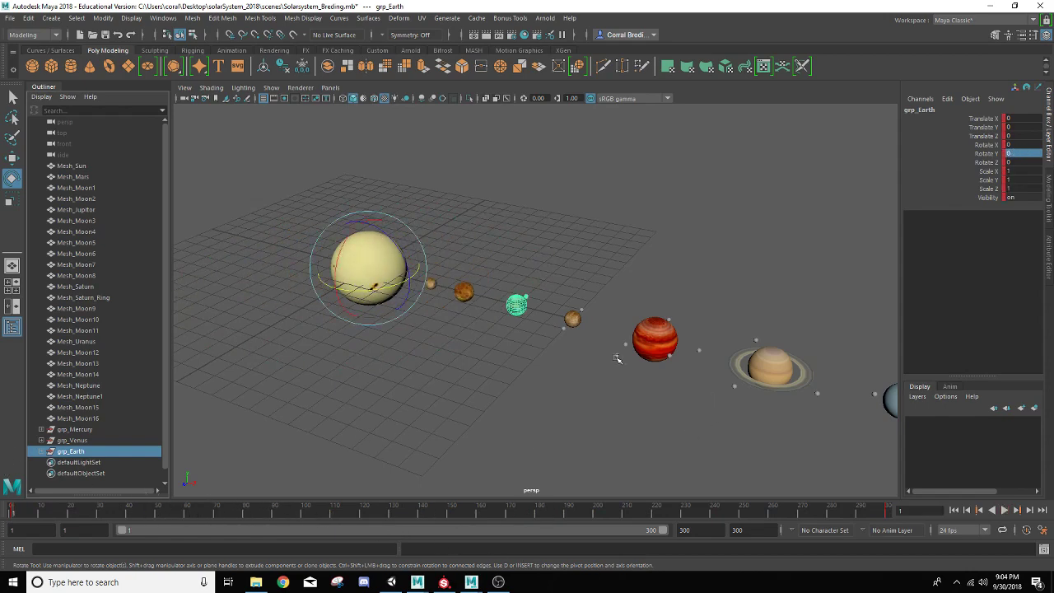
Step: Select Mesh_Moon2, Mesh_Moon1 and Mesh_Mars last, and parent the two moons to Mesh_Mars
{"action": "scroll", "coordinate": [617, 356], "scroll_direction": "up", "scroll_amount": 5}
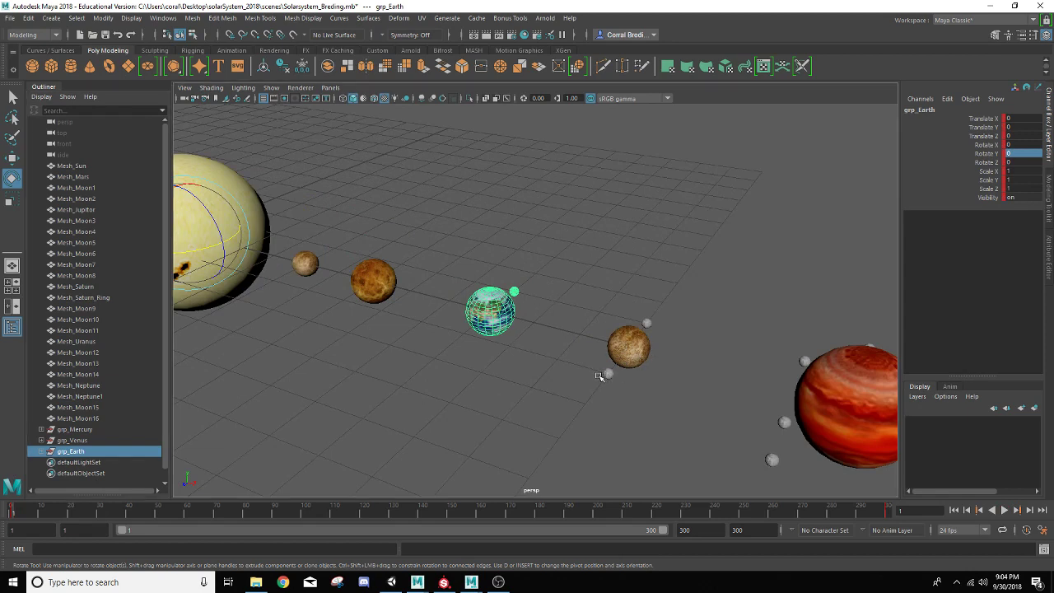
{"action": "left_click_drag", "start_coordinate": [603, 375], "coordinate": [494, 346], "text": "alt"}
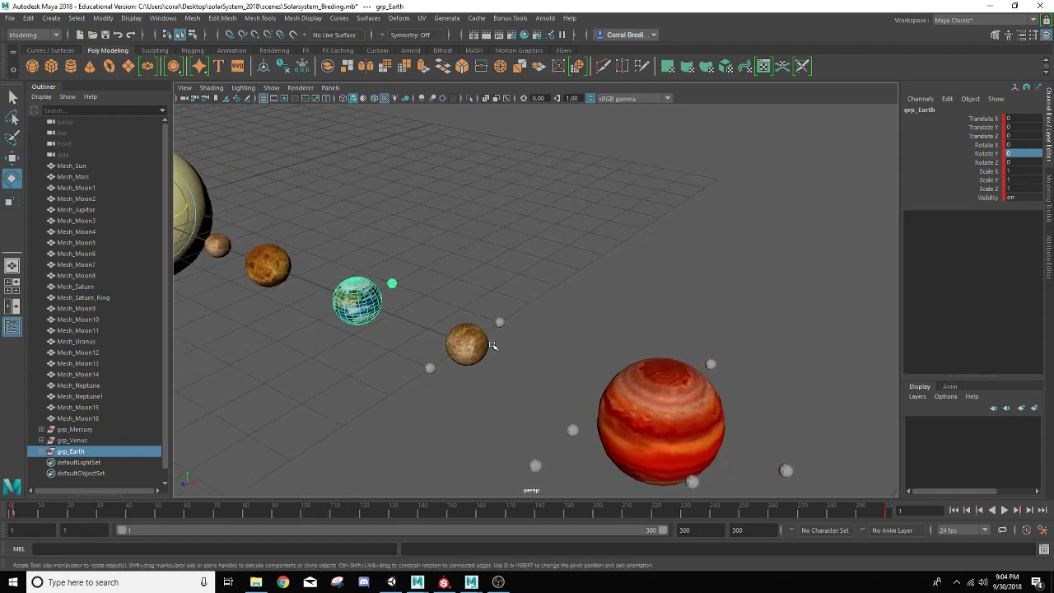
{"action": "left_click", "coordinate": [500, 322]}
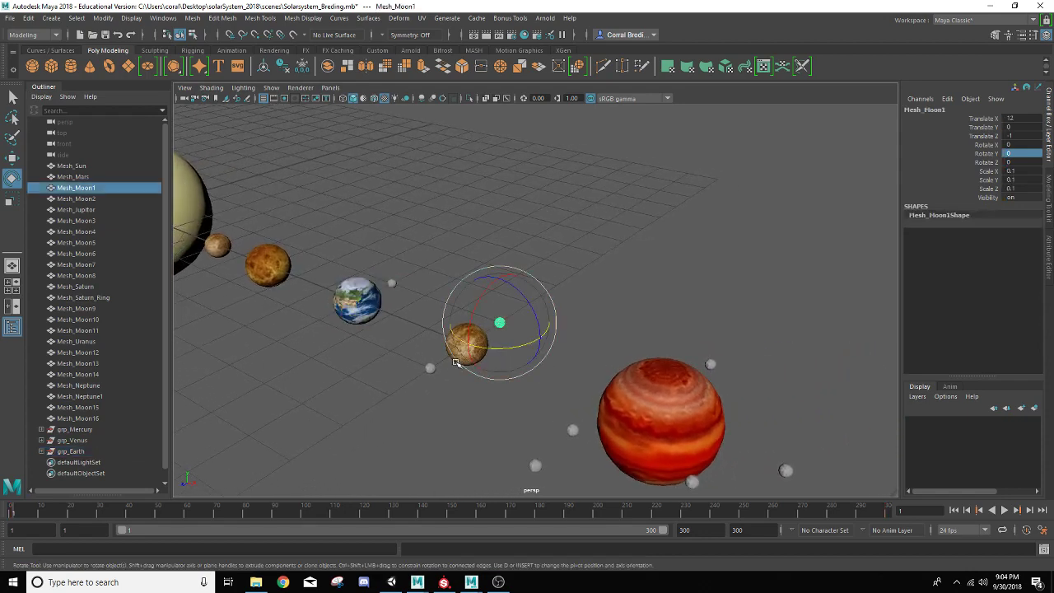
{"action": "left_click", "coordinate": [430, 368], "text": "shift"}
{"action": "key", "text": "q"}
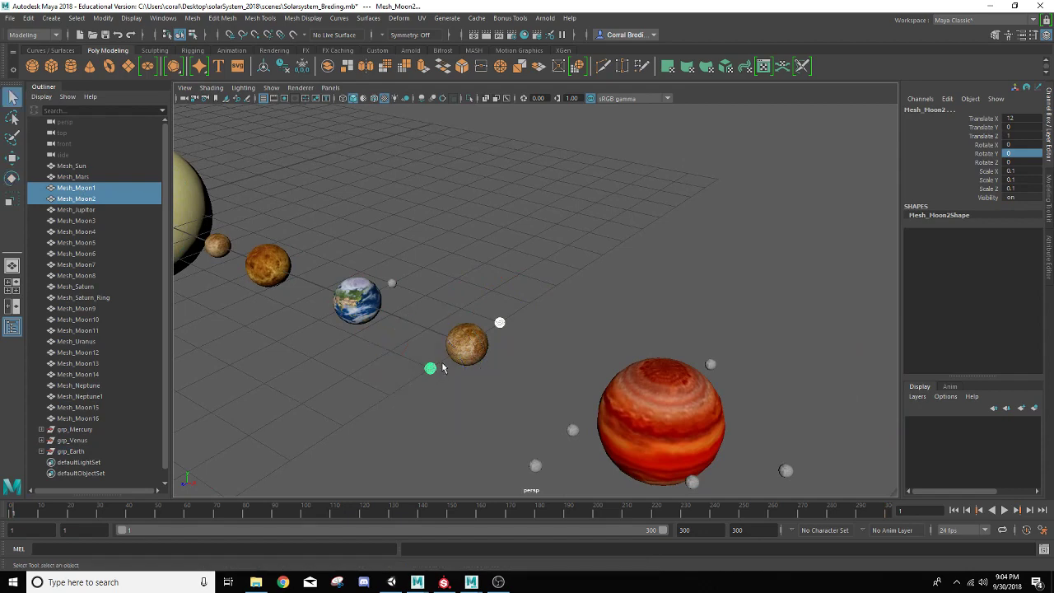
{"action": "scroll", "coordinate": [471, 355], "scroll_direction": "up", "scroll_amount": 5}
{"action": "middle_click_drag", "start_coordinate": [432, 380], "coordinate": [488, 348], "text": "alt"}
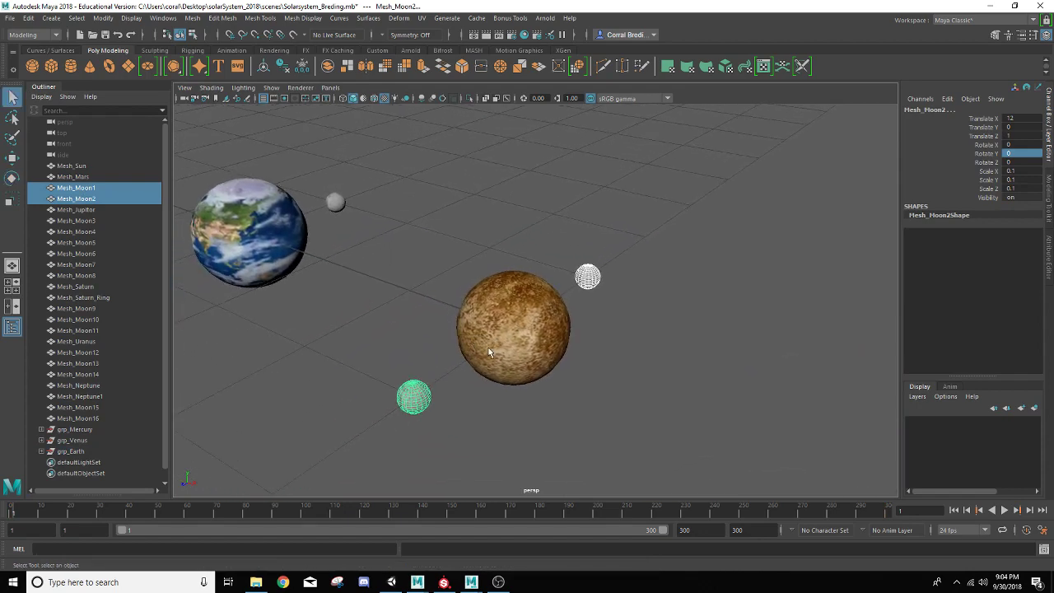
{"action": "left_click", "coordinate": [509, 356], "text": "shift"}
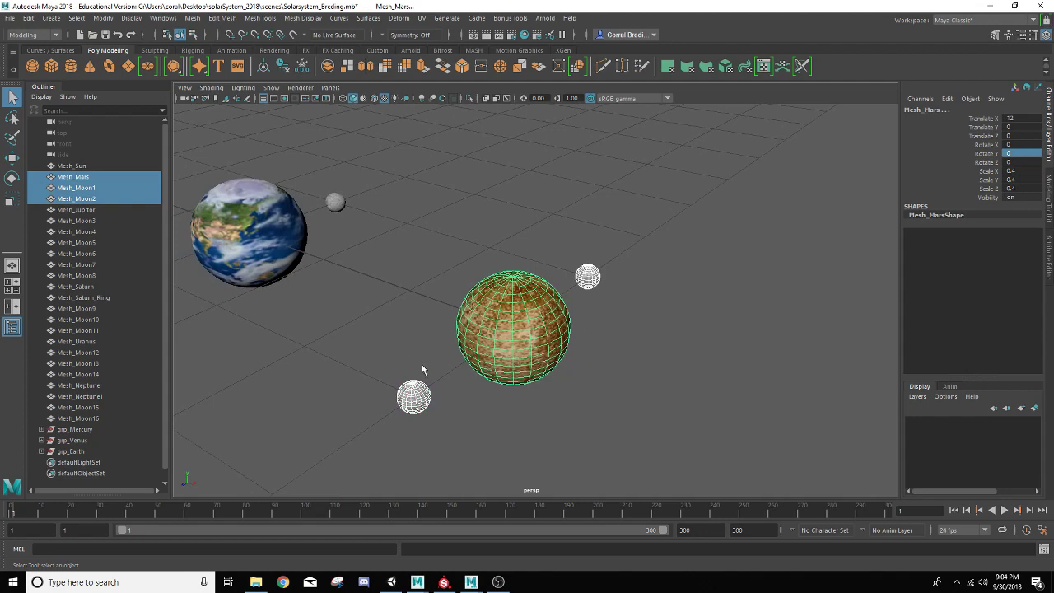
{"action": "left_click", "coordinate": [419, 400]}
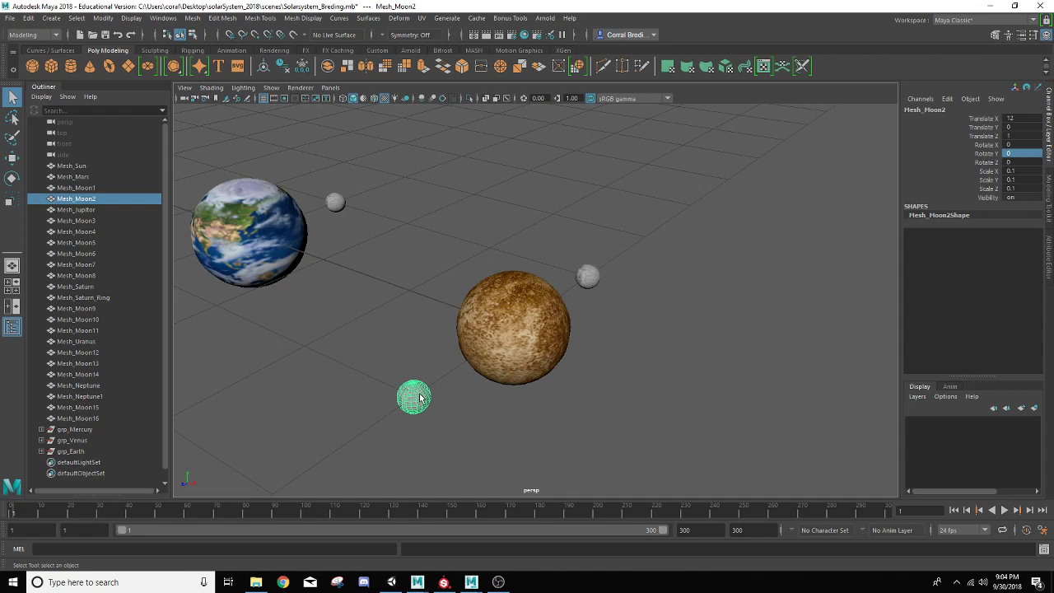
{"action": "left_click", "coordinate": [588, 277], "text": "shift"}
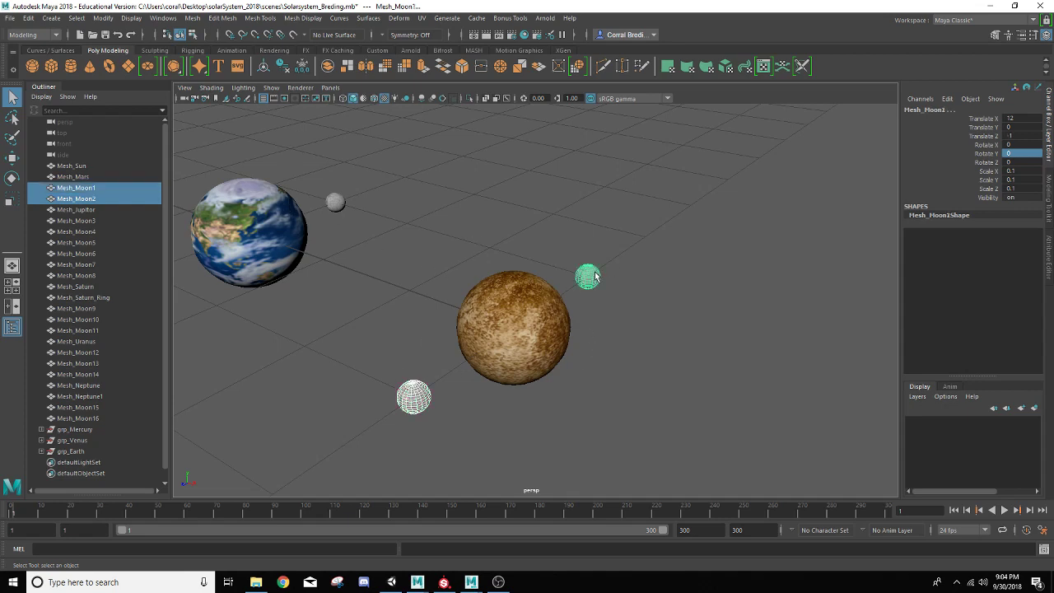
{"action": "left_click", "coordinate": [530, 338], "text": "shift"}
{"action": "key", "text": "p"}
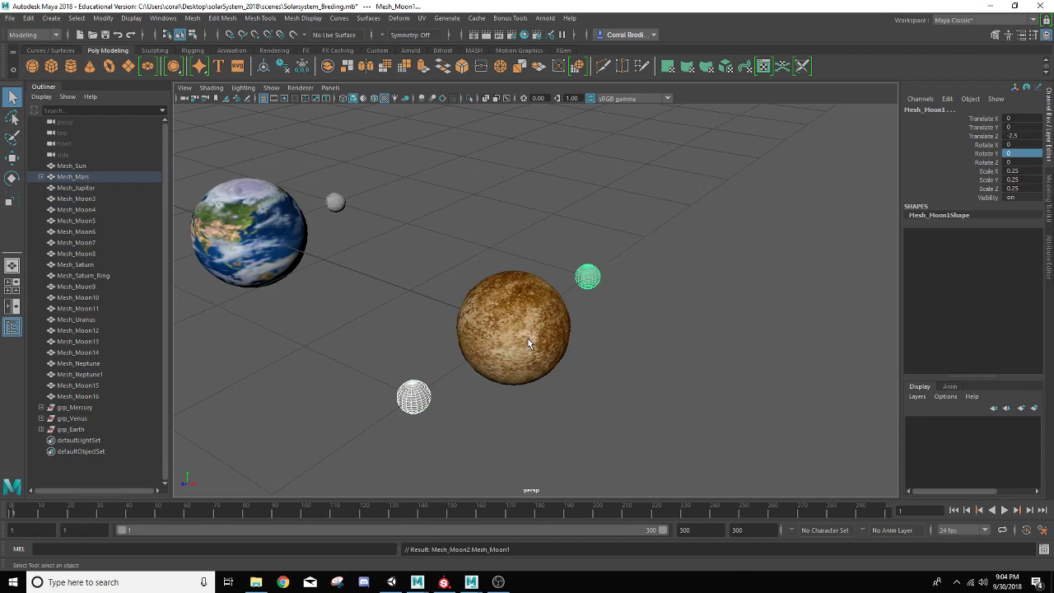
Step: Check that Mesh_Mars contains its two moons, group it with them and rename the group grp_Mars
{"action": "left_click", "coordinate": [521, 351]}
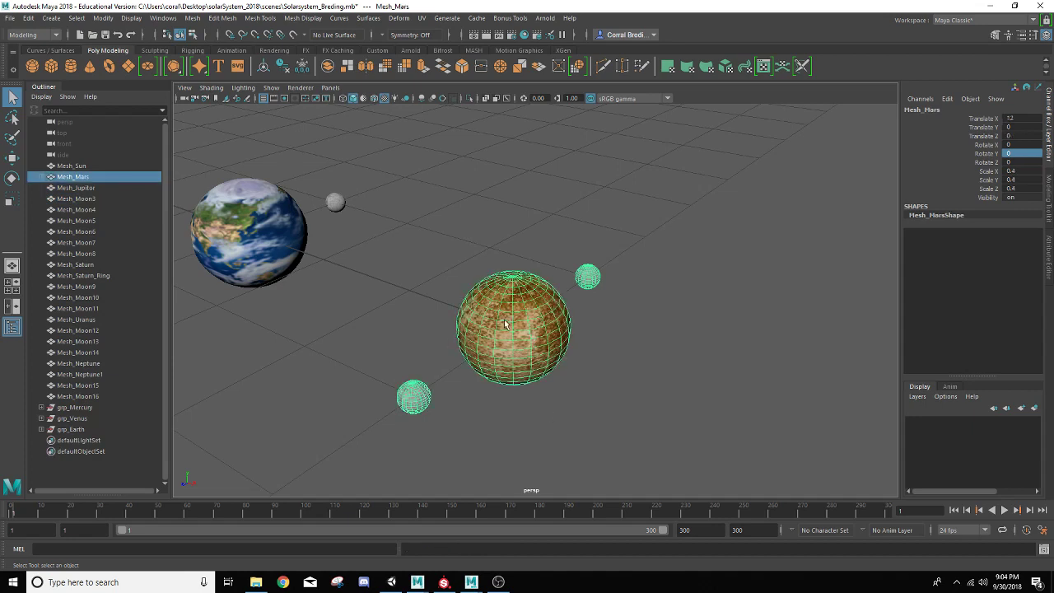
{"action": "left_click", "coordinate": [41, 176]}
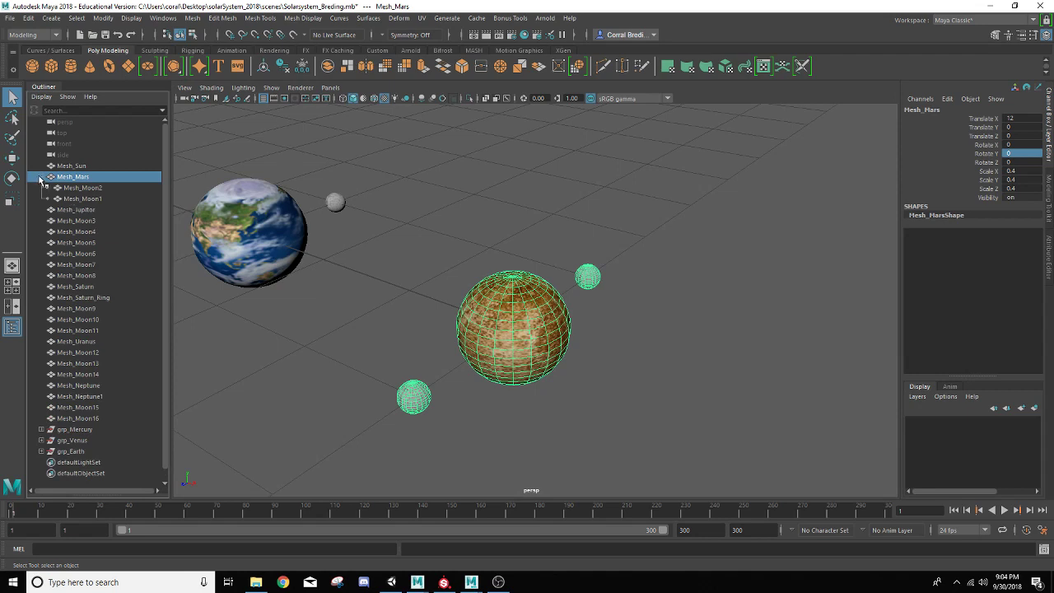
{"action": "left_click", "coordinate": [42, 176]}
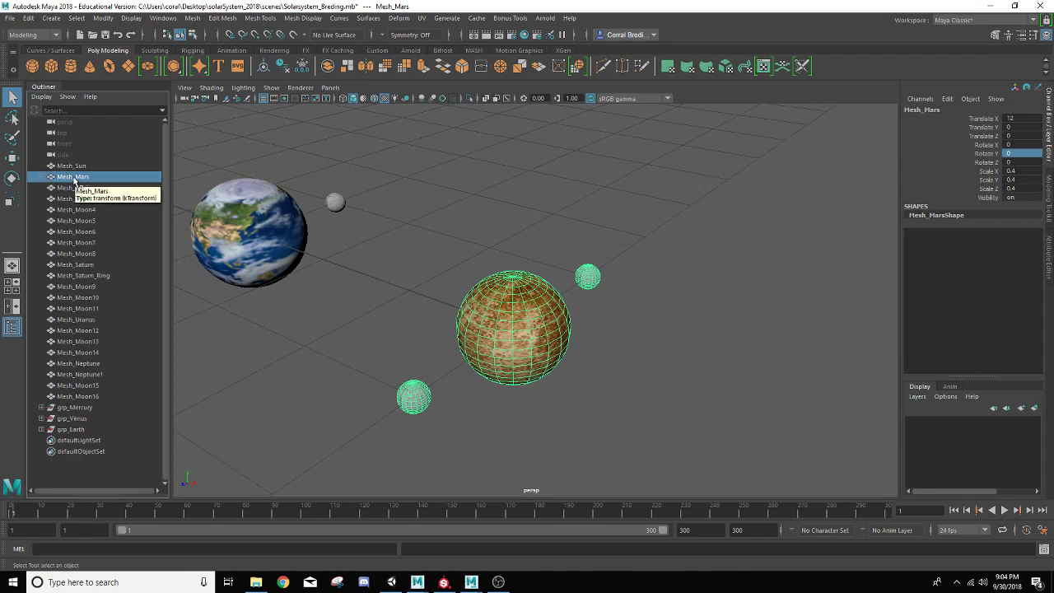
{"action": "key", "text": "ctrl+g"}
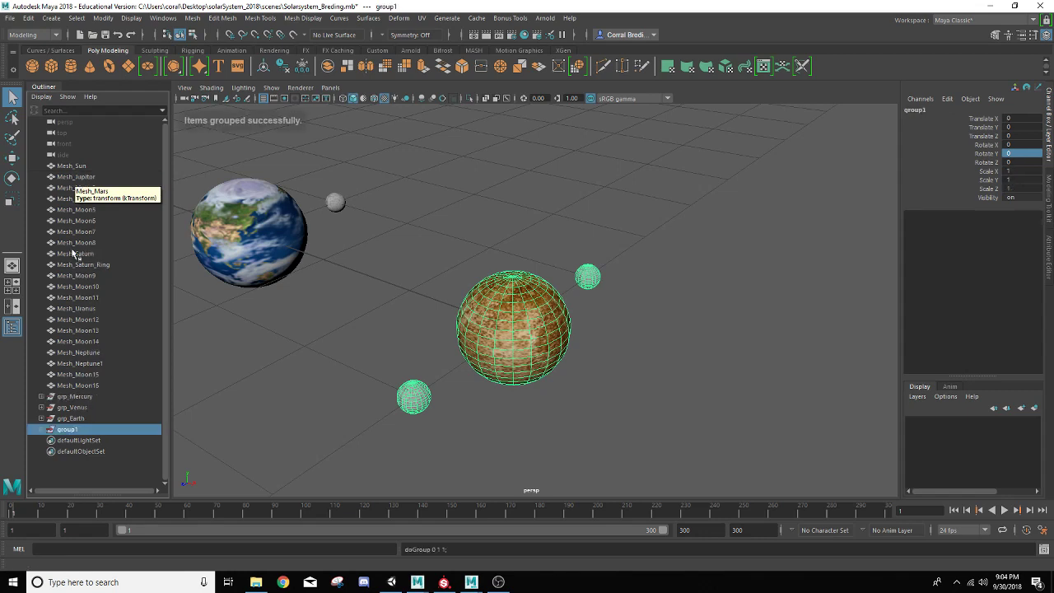
{"action": "double_click", "coordinate": [73, 430]}
{"action": "type", "text": "grp_"}
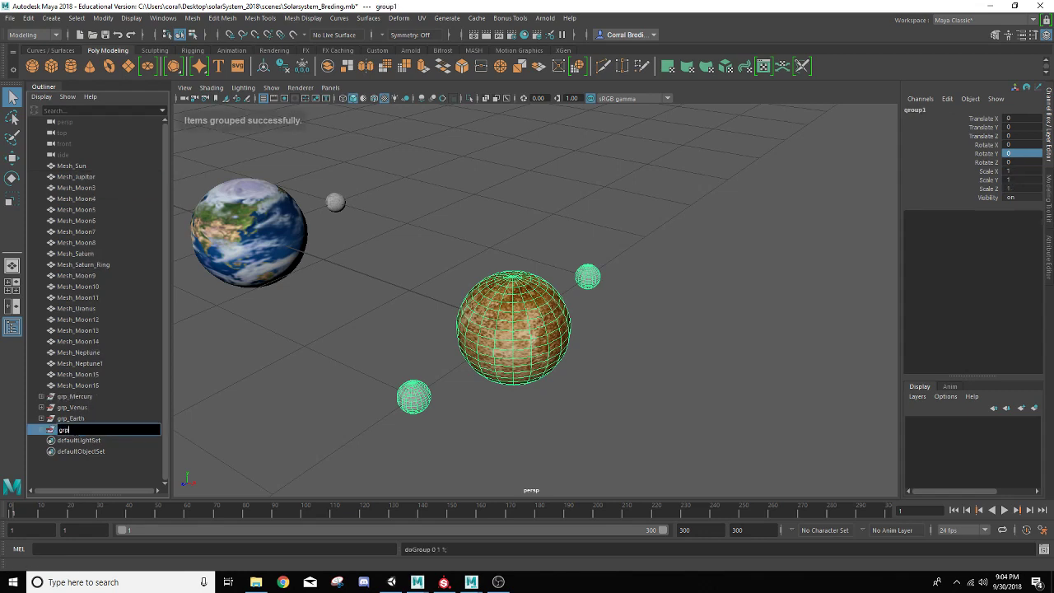
{"action": "type", "text": "Mar"}
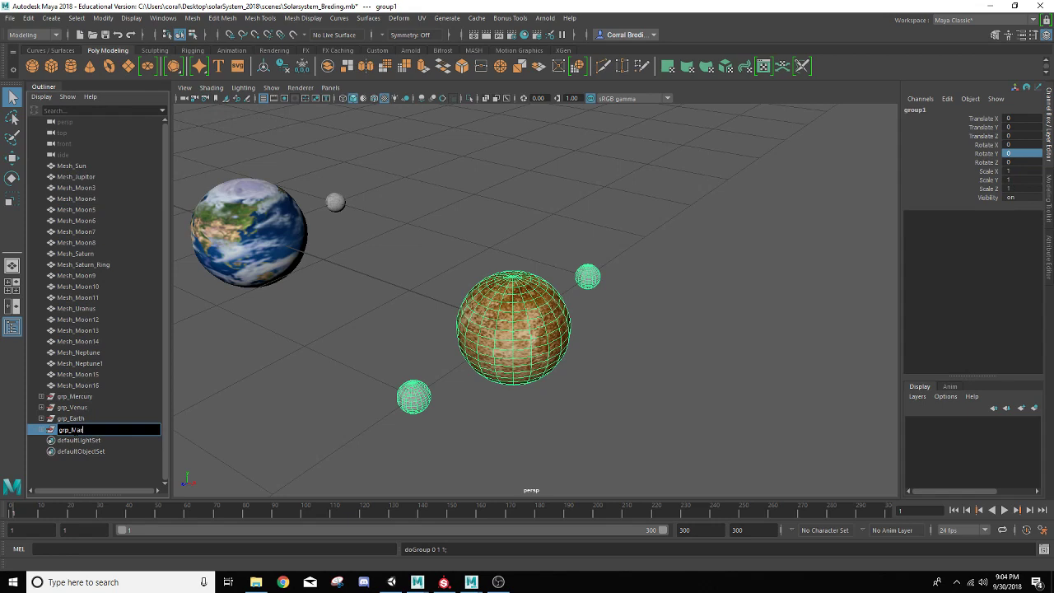
{"action": "type", "text": "s"}
{"action": "key", "text": "Return"}
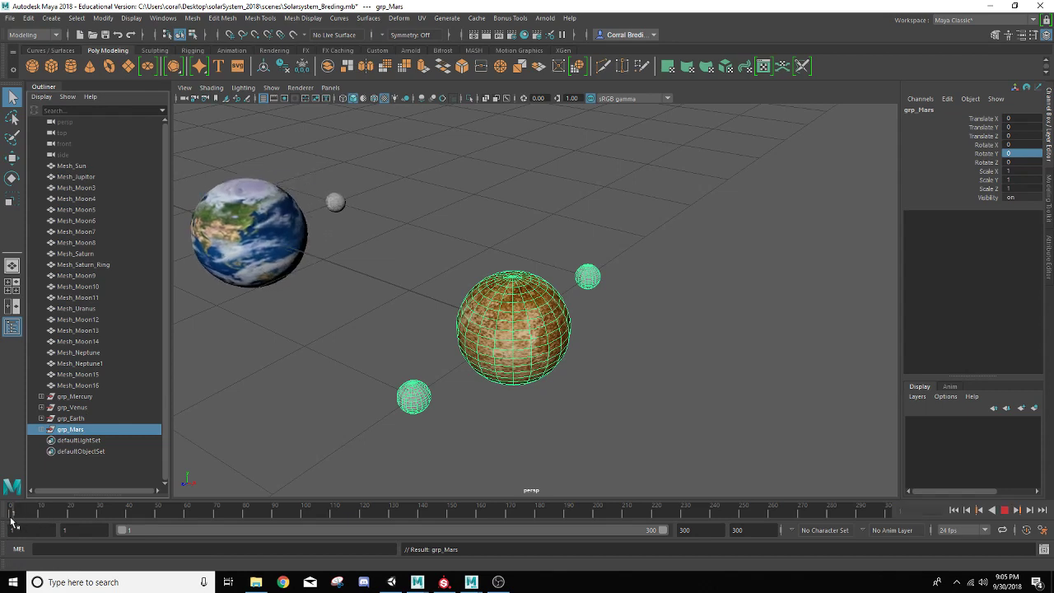
Step: Key all channels of grp_Mars at frame 1, and key its Rotate Y at 900 at frame 300
{"action": "key", "text": "s"}
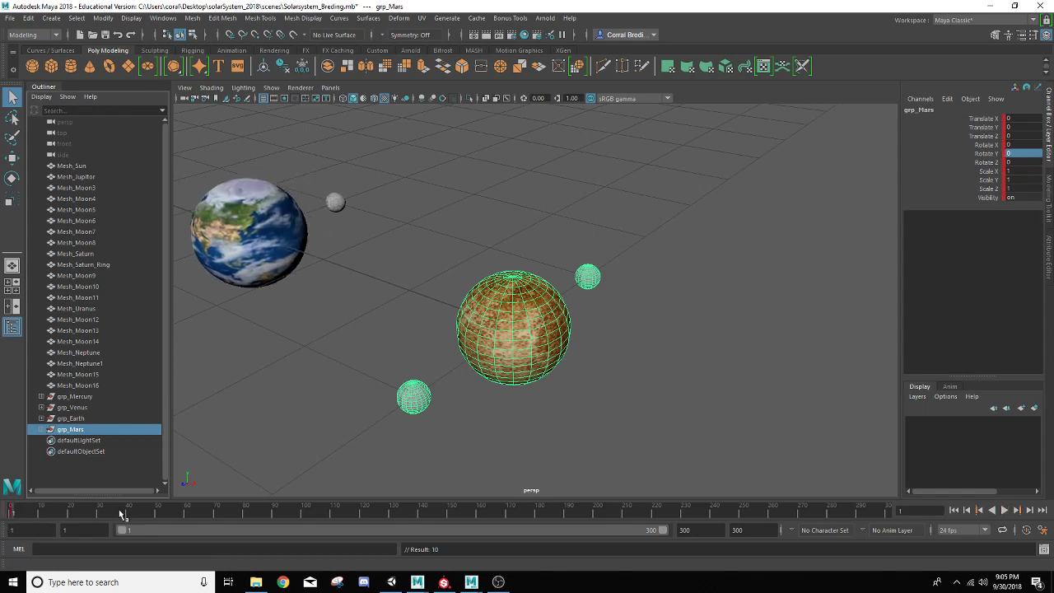
{"action": "left_click", "coordinate": [886, 510]}
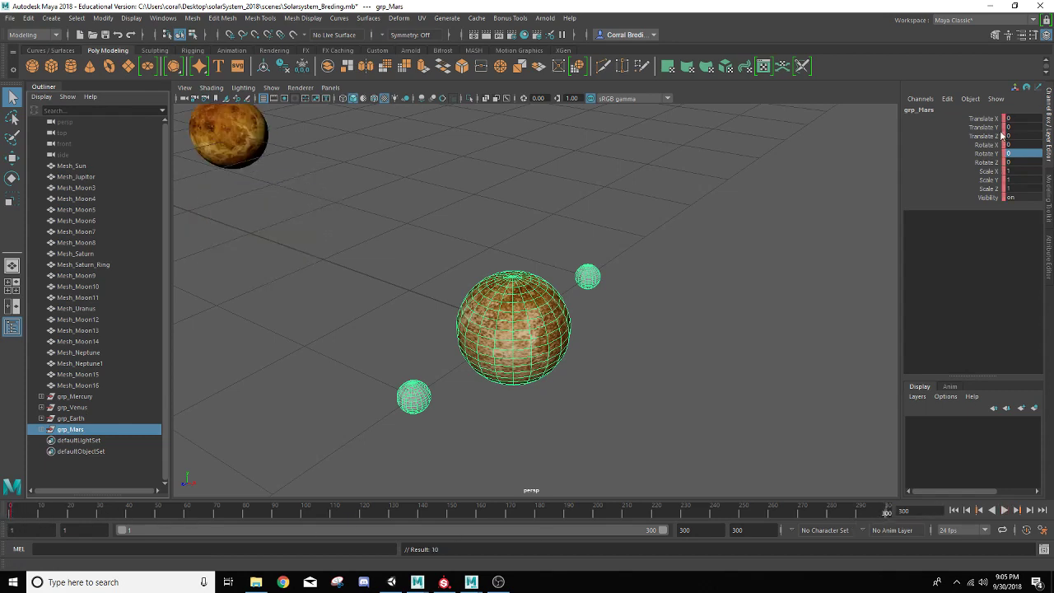
{"action": "double_click", "coordinate": [1021, 153]}
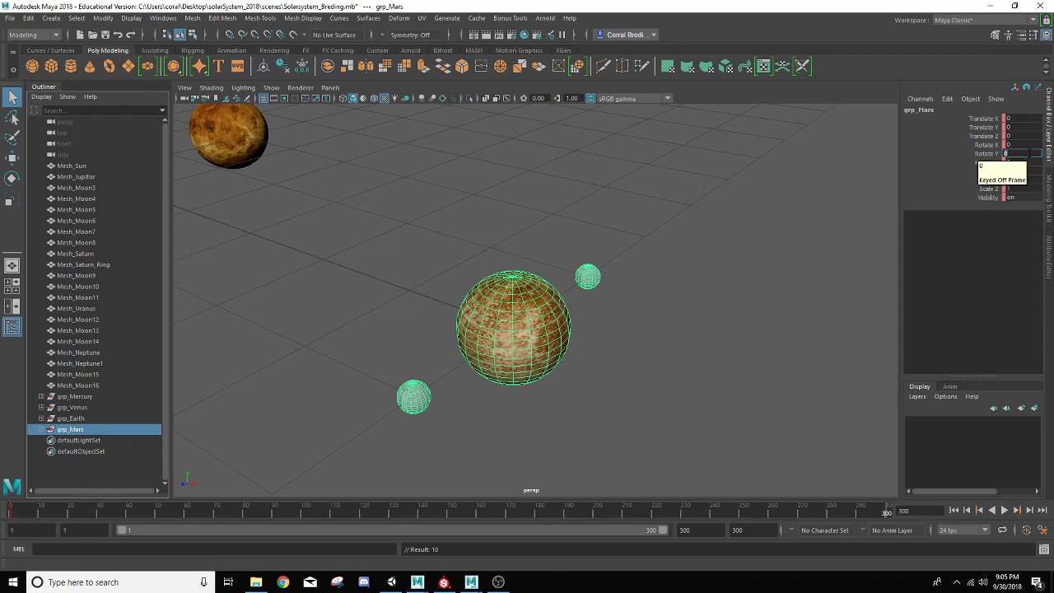
{"action": "key", "text": "Return"}
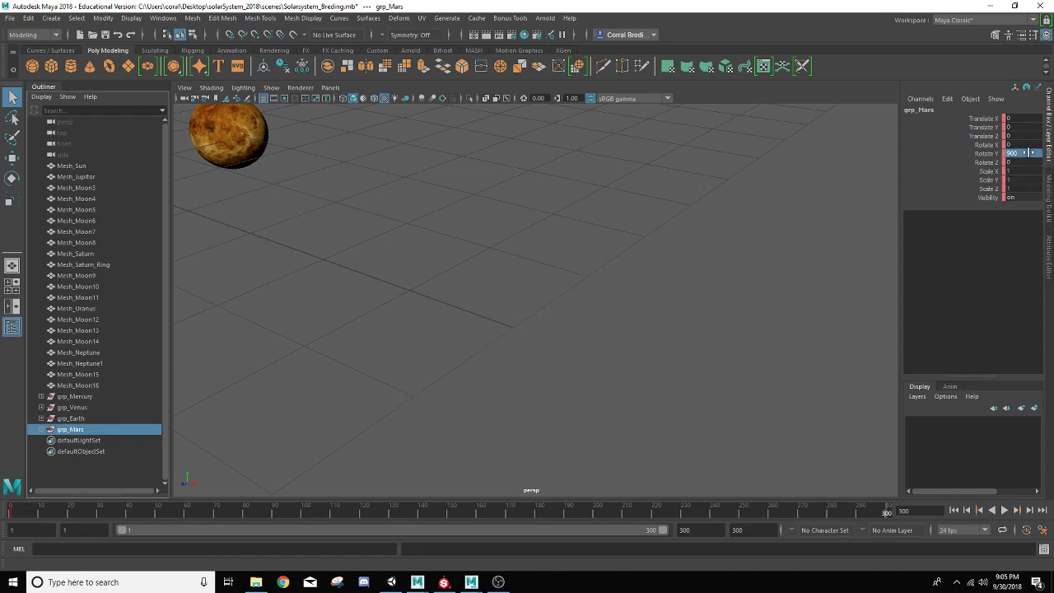
Step: Frame the whole solar system and scrub the timeline to examine Mars's orbit around the sun, and return to frame 1
{"action": "key", "text": "a"}
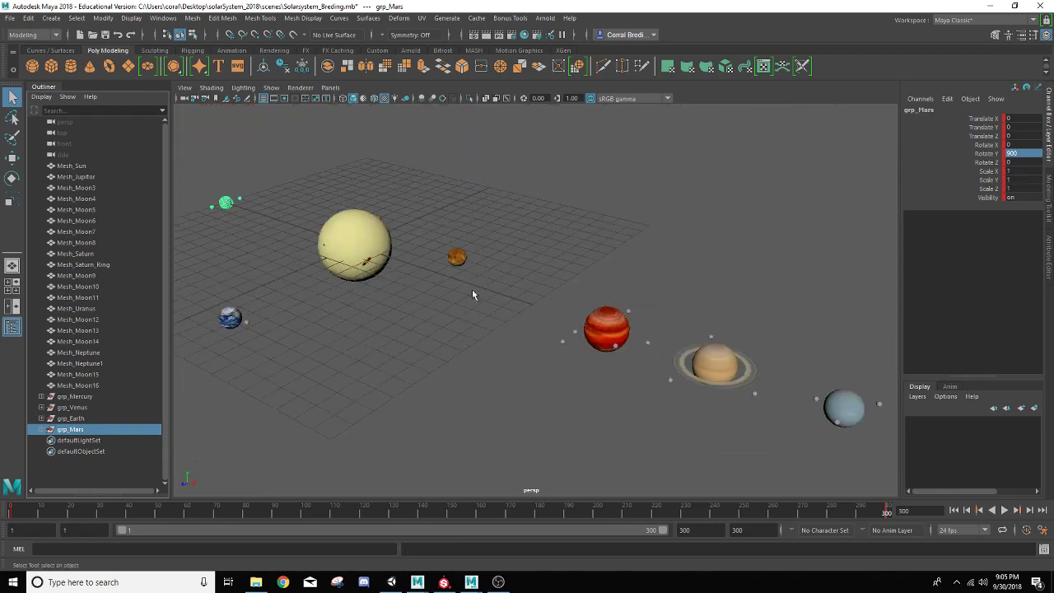
{"action": "left_click_drag", "start_coordinate": [409, 265], "coordinate": [387, 285], "text": "alt"}
{"action": "middle_click_drag", "start_coordinate": [387, 285], "coordinate": [455, 289], "text": "alt"}
{"action": "left_click_drag", "start_coordinate": [27, 510], "coordinate": [4, 436]}
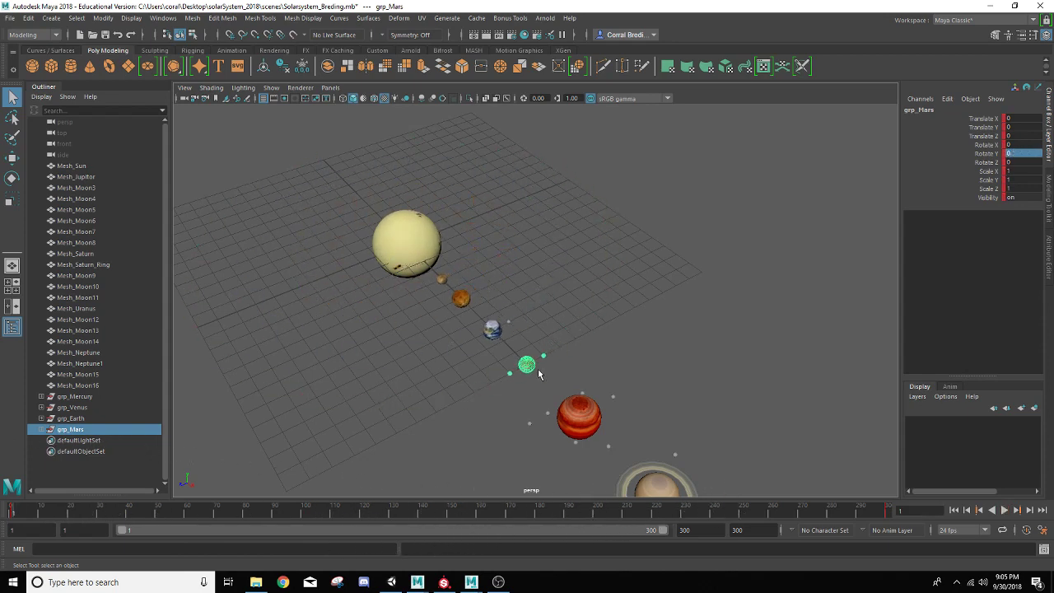
Step: Expand grp_Mars, select Mesh_Mars and key all its channels at frame 1
{"action": "left_click", "coordinate": [42, 430]}
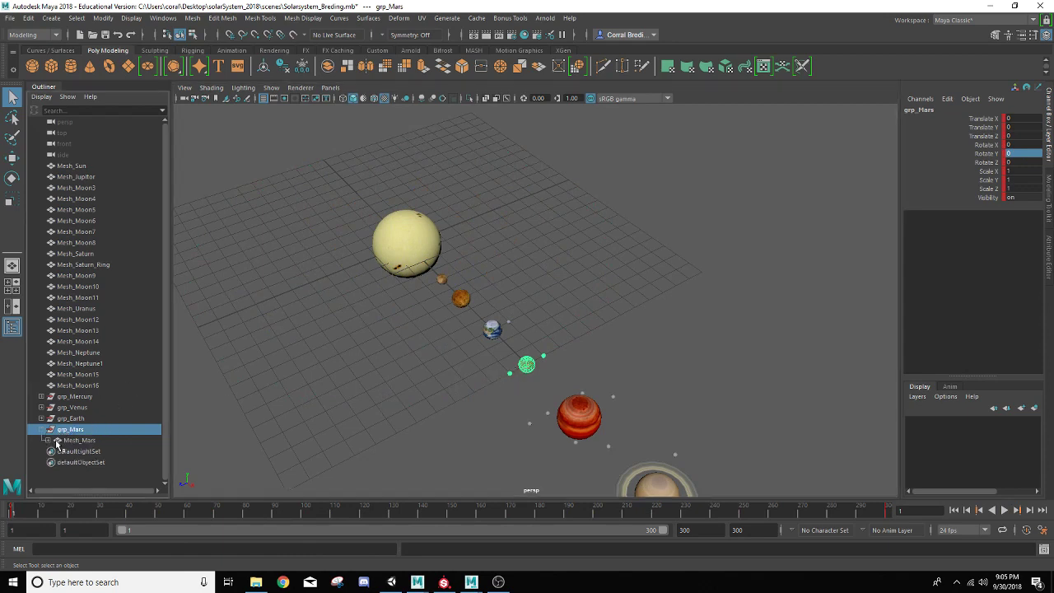
{"action": "left_click", "coordinate": [74, 441]}
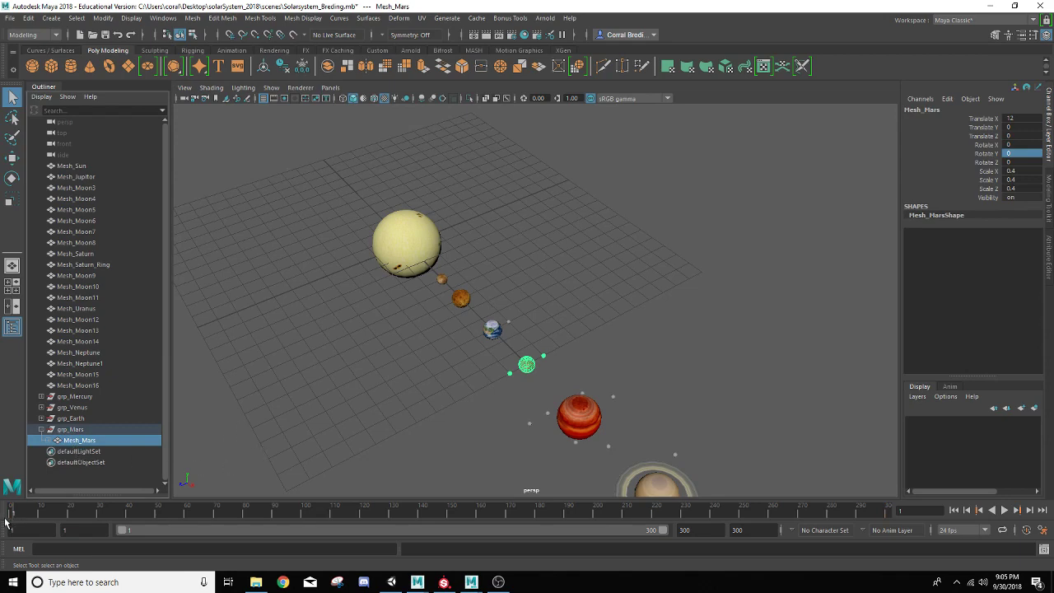
{"action": "key", "text": "s"}
Step: At frame 300, set Mesh_Mars's Rotate Y to 1060 and key it, and play back the animation
{"action": "left_click_drag", "start_coordinate": [644, 517], "coordinate": [887, 510]}
{"action": "double_click", "coordinate": [1015, 152]}
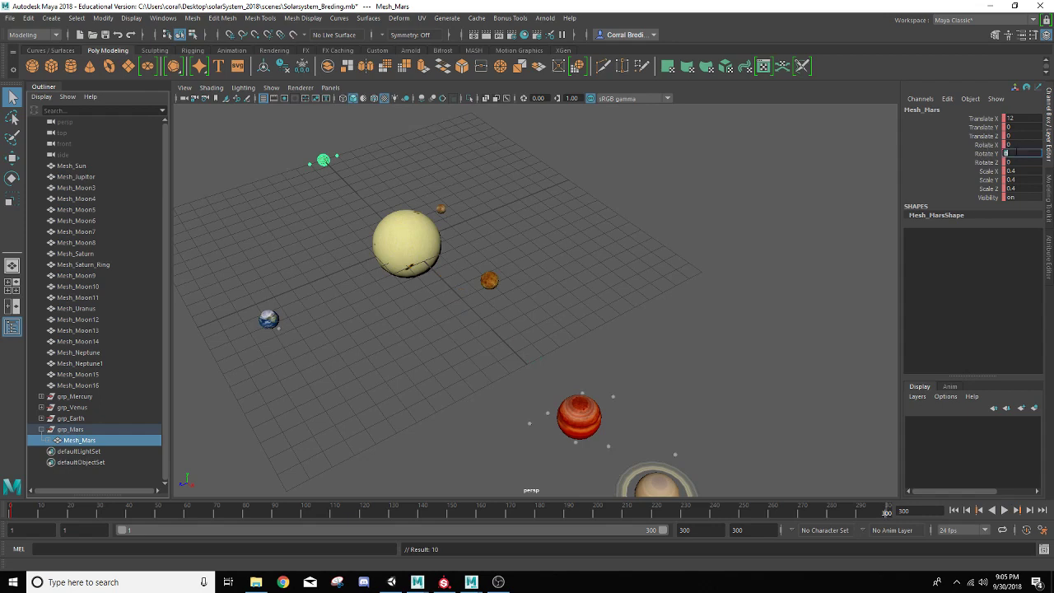
{"action": "key", "text": "Return"}
{"action": "key", "text": "s"}
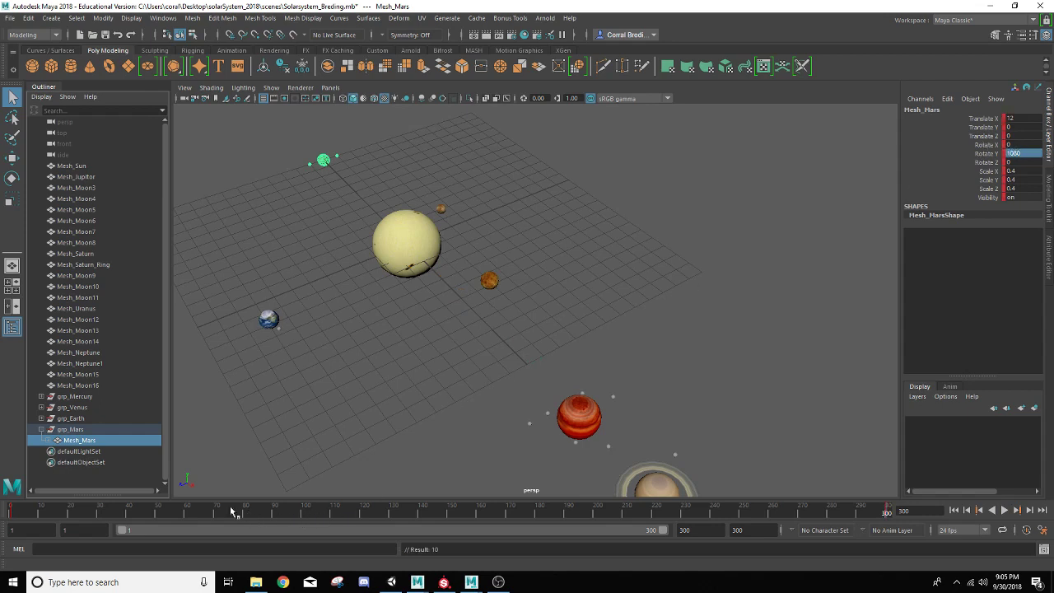
{"action": "key", "text": "alt+v"}
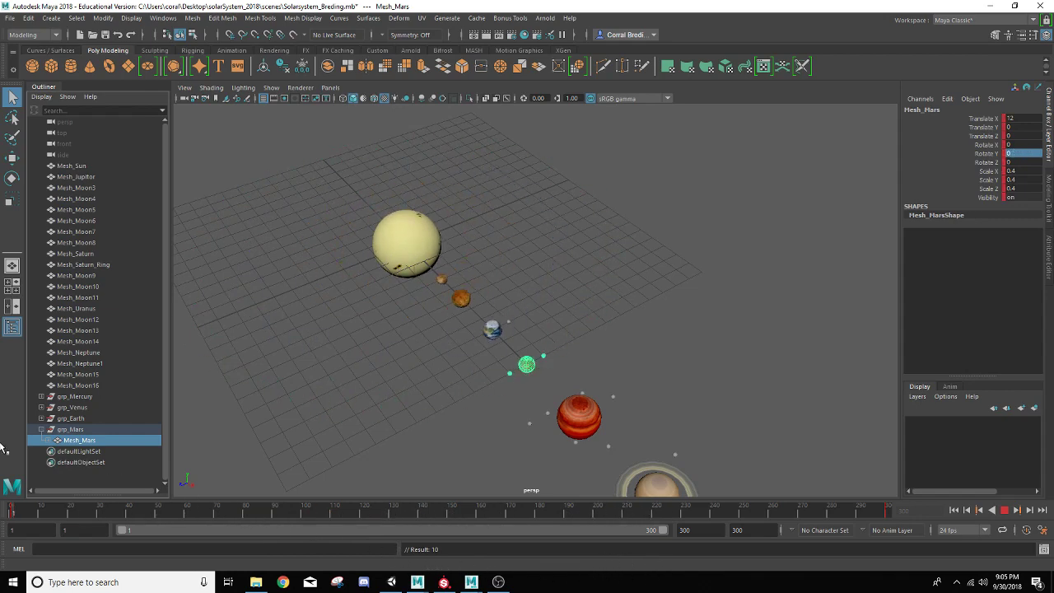
Step: Select the six moons around Jupiter, Mesh_Moon3 to Mesh_Moon8, and Mesh_Jupitor last, and parent the moons to Mesh_Jupitor
{"action": "scroll", "coordinate": [605, 452], "scroll_direction": "up", "scroll_amount": 3}
{"action": "middle_click_drag", "start_coordinate": [607, 453], "coordinate": [574, 391], "text": "alt"}
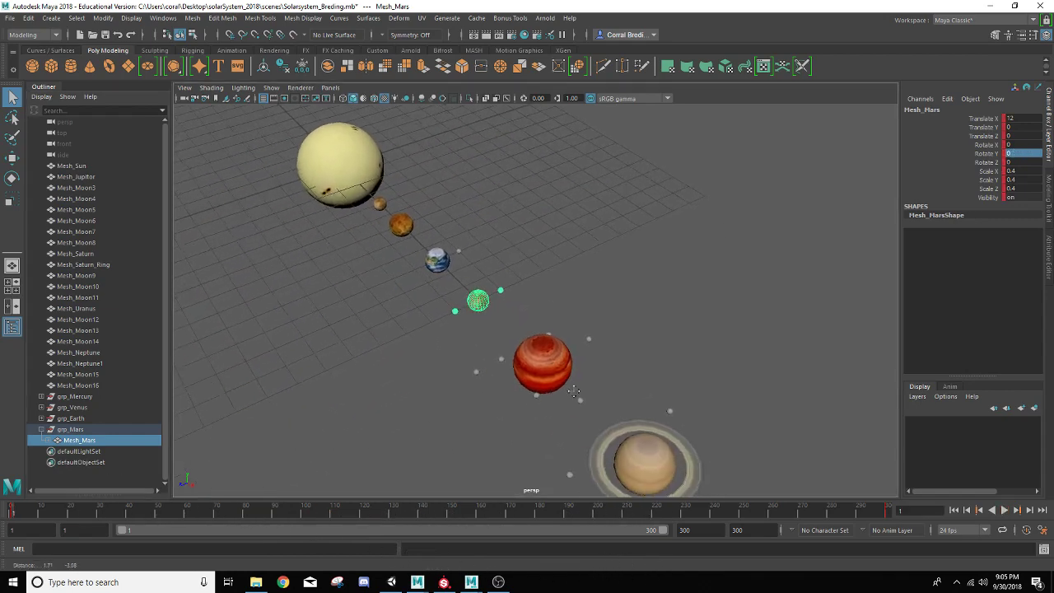
{"action": "left_click_drag", "start_coordinate": [573, 391], "coordinate": [631, 393], "text": "alt"}
{"action": "scroll", "coordinate": [631, 393], "scroll_direction": "up", "scroll_amount": 3}
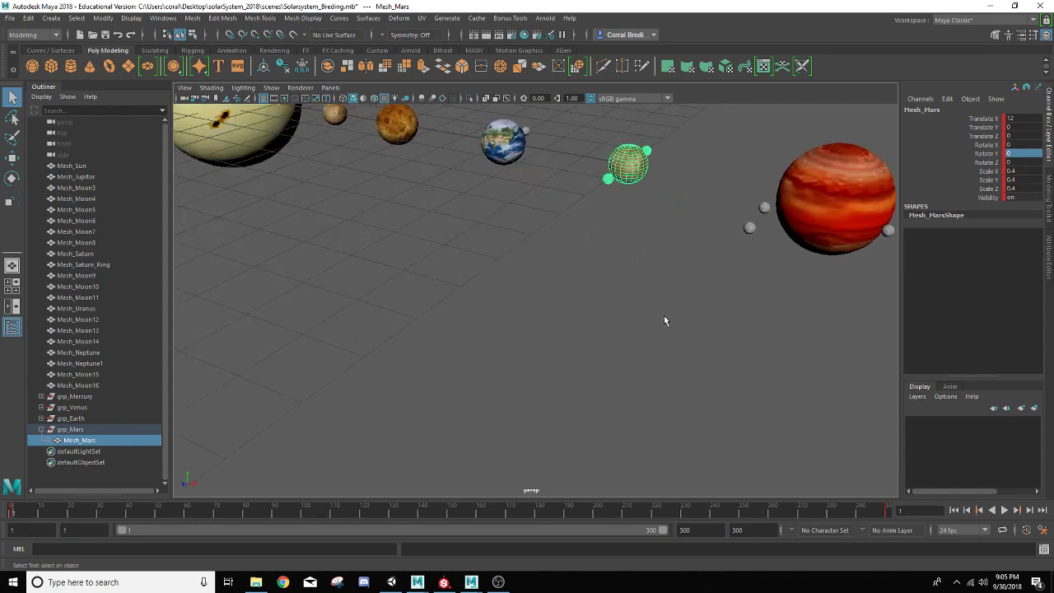
{"action": "left_click_drag", "start_coordinate": [665, 321], "coordinate": [529, 379], "text": "alt"}
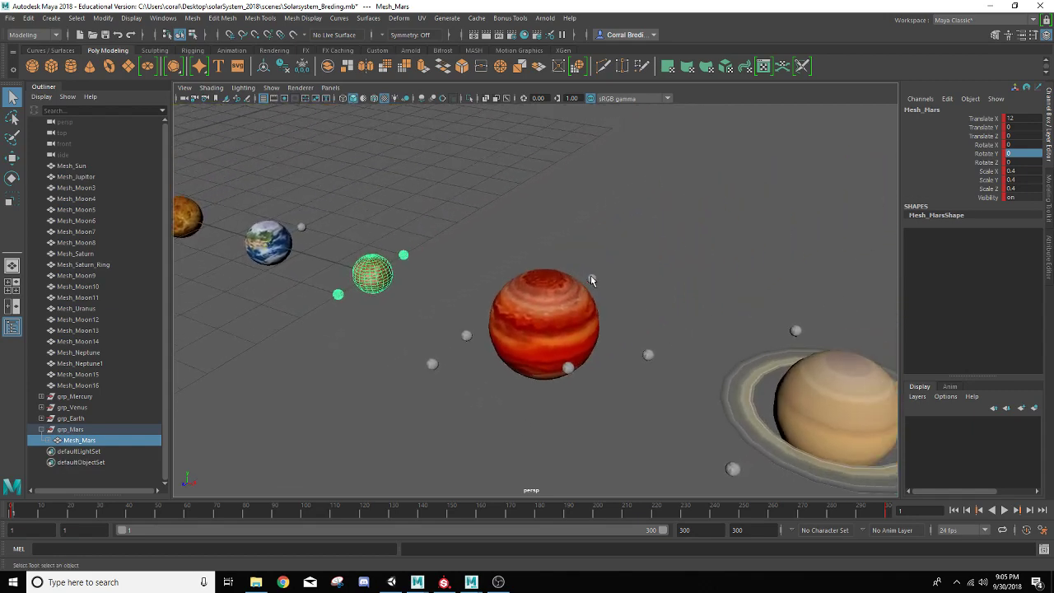
{"action": "left_click", "coordinate": [591, 279]}
{"action": "left_click", "coordinate": [649, 355], "text": "shift"}
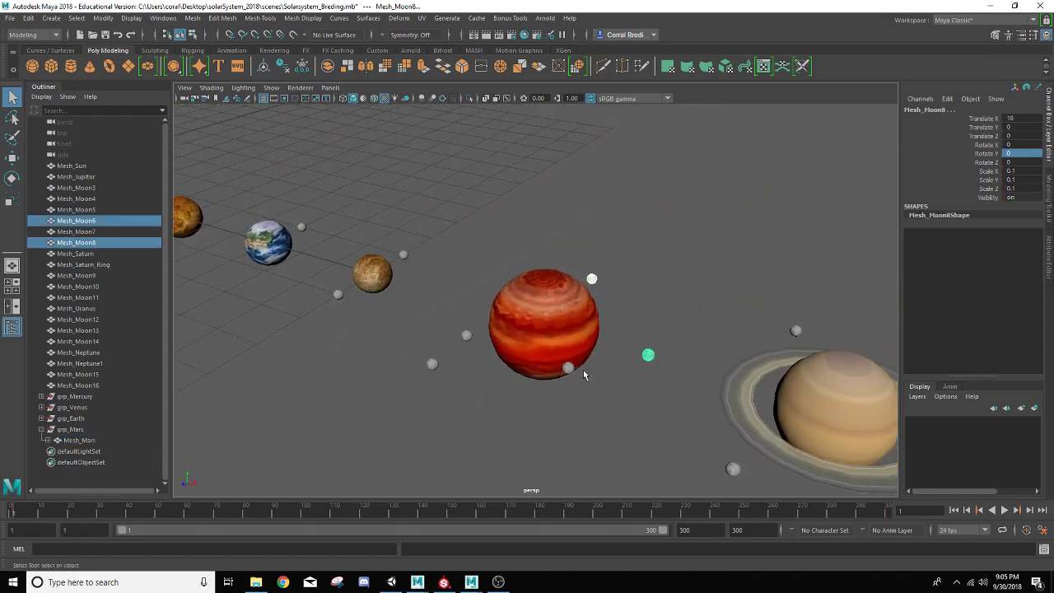
{"action": "left_click", "coordinate": [569, 369], "text": "shift"}
{"action": "left_click", "coordinate": [466, 336], "text": "shift"}
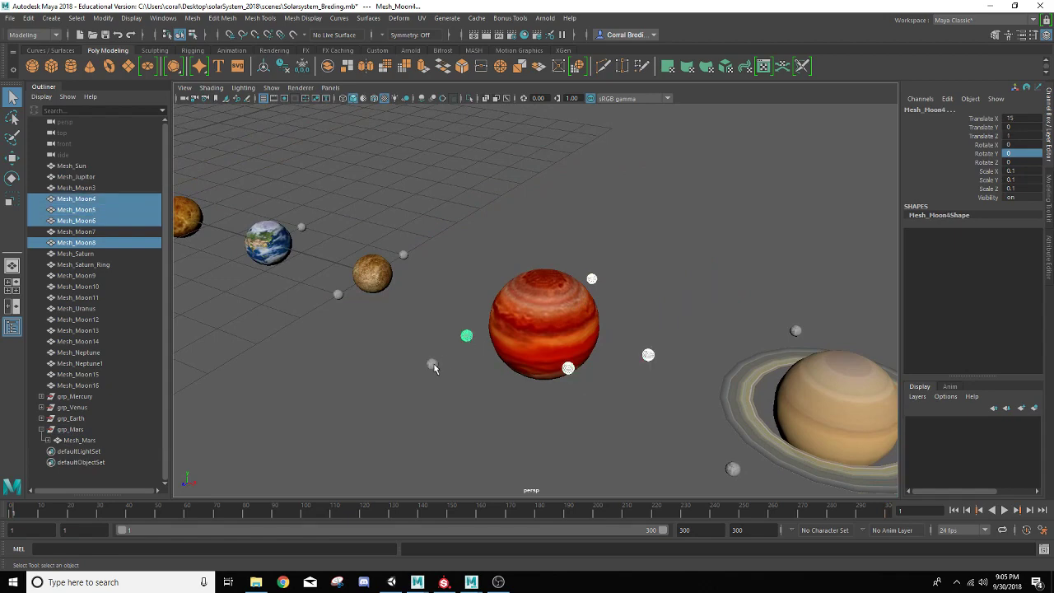
{"action": "left_click", "coordinate": [432, 364], "text": "shift"}
{"action": "left_click_drag", "start_coordinate": [434, 364], "coordinate": [691, 351], "text": "alt"}
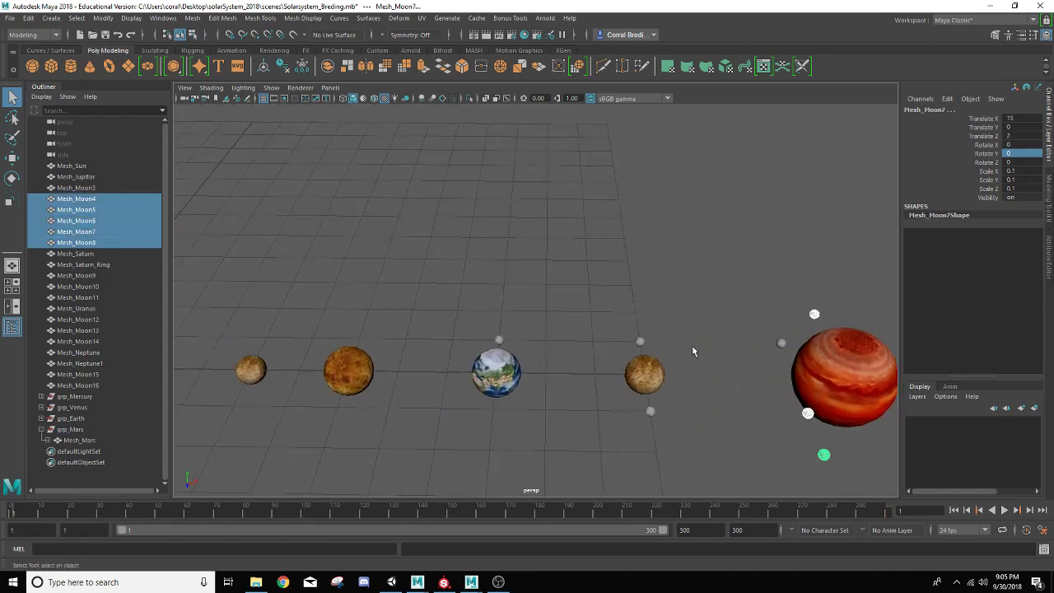
{"action": "left_click", "coordinate": [782, 344], "text": "shift"}
{"action": "middle_click_drag", "start_coordinate": [782, 344], "coordinate": [585, 351], "text": "alt"}
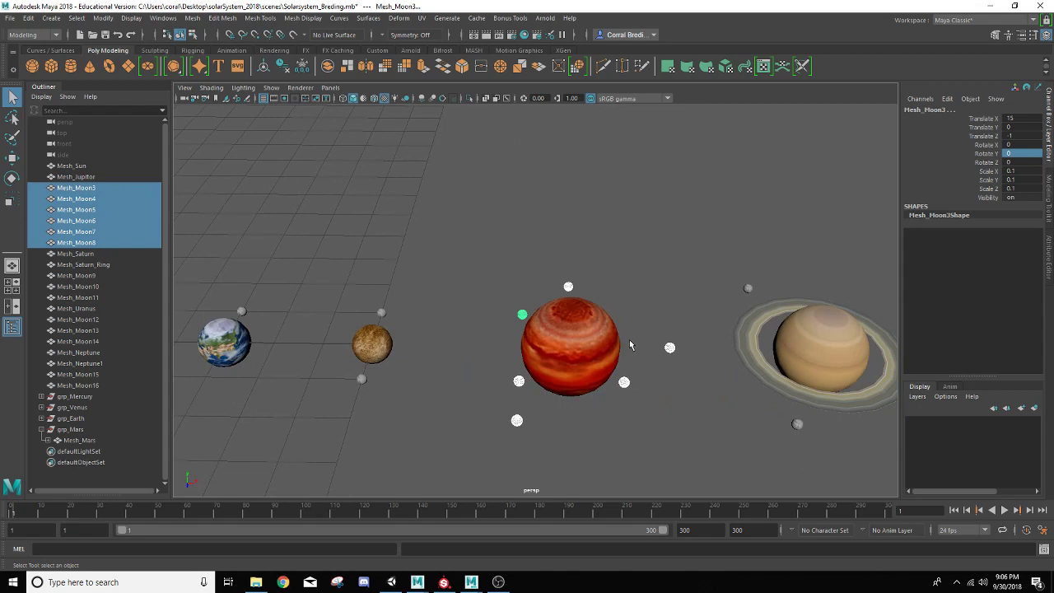
{"action": "left_click", "coordinate": [584, 356], "text": "shift"}
{"action": "key", "text": "p"}
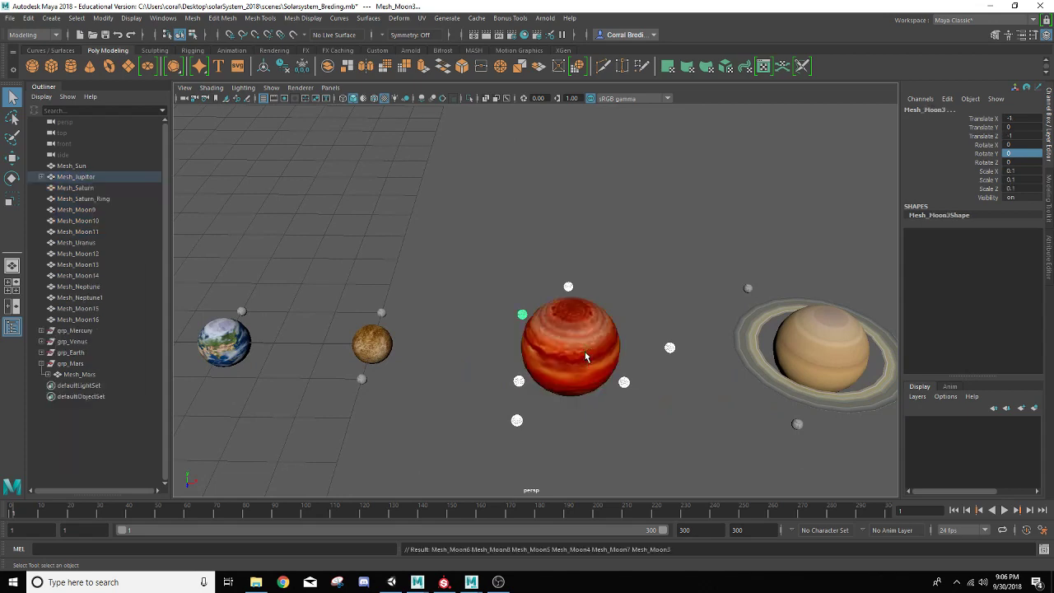
Step: Group Mesh_Jupitor with its parented moons and rename the new group grp_Jupitor
{"action": "left_click", "coordinate": [584, 351]}
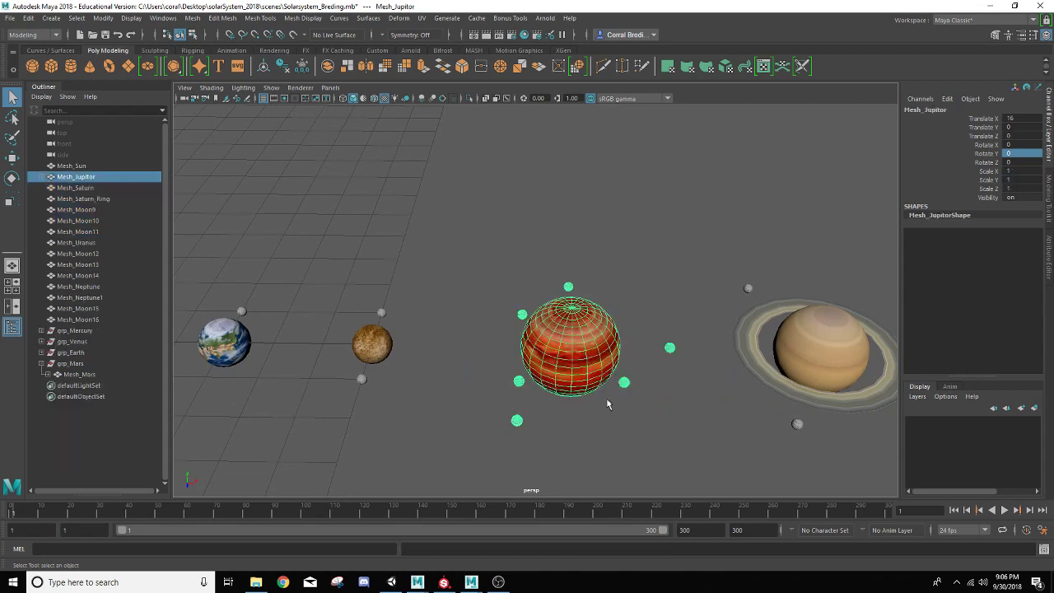
{"action": "left_click", "coordinate": [42, 177]}
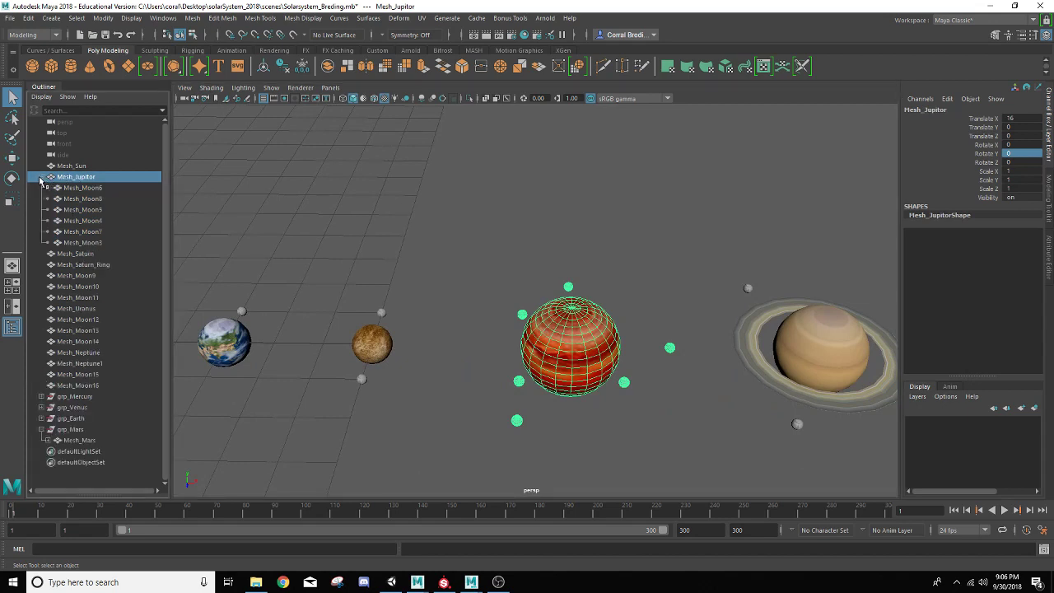
{"action": "left_click", "coordinate": [41, 177]}
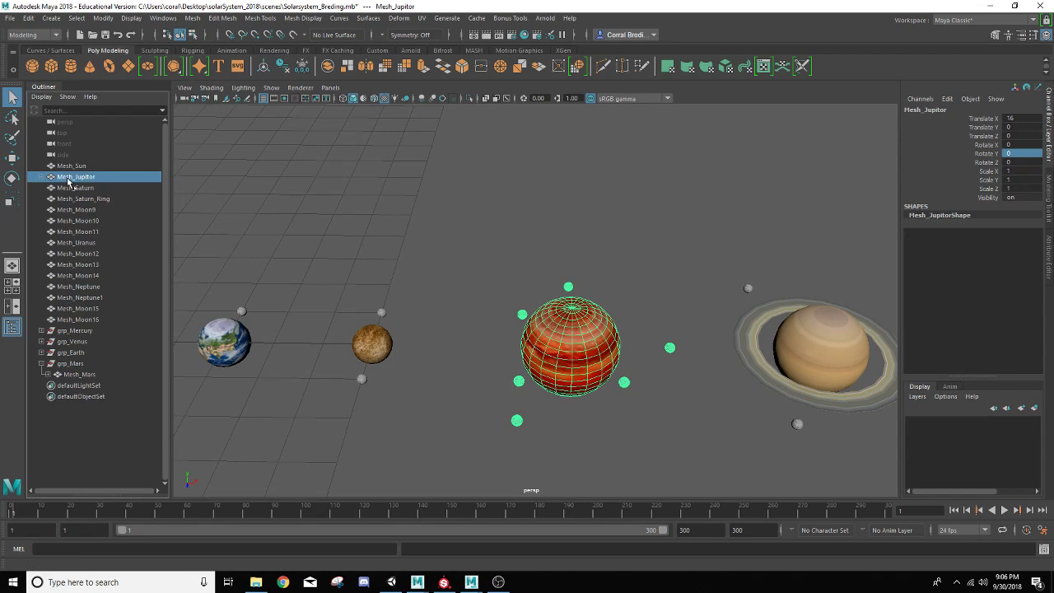
{"action": "left_click", "coordinate": [41, 364]}
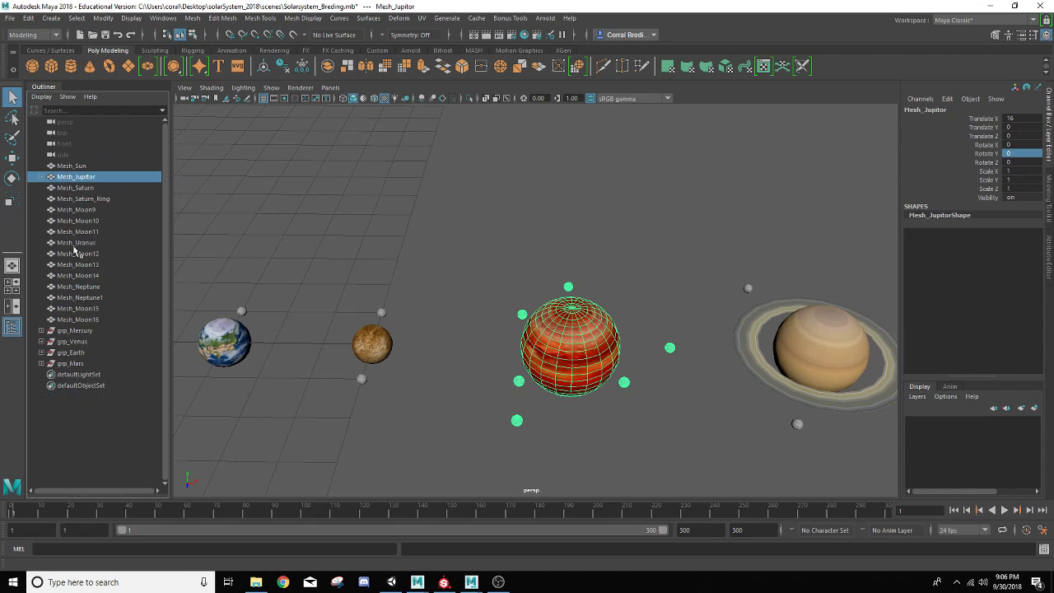
{"action": "key", "text": "ctrl+g"}
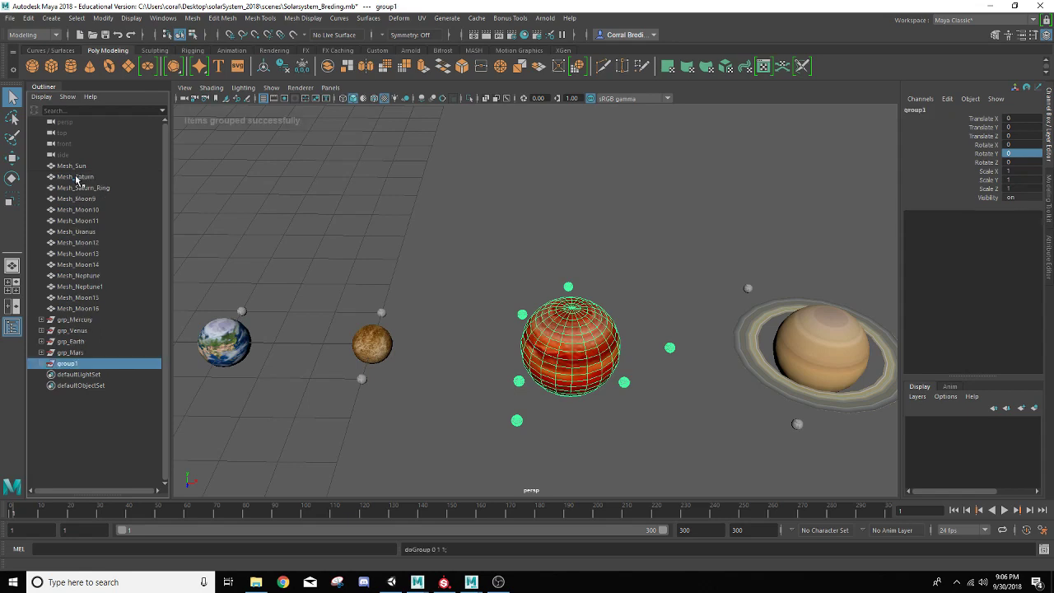
{"action": "double_click", "coordinate": [71, 364]}
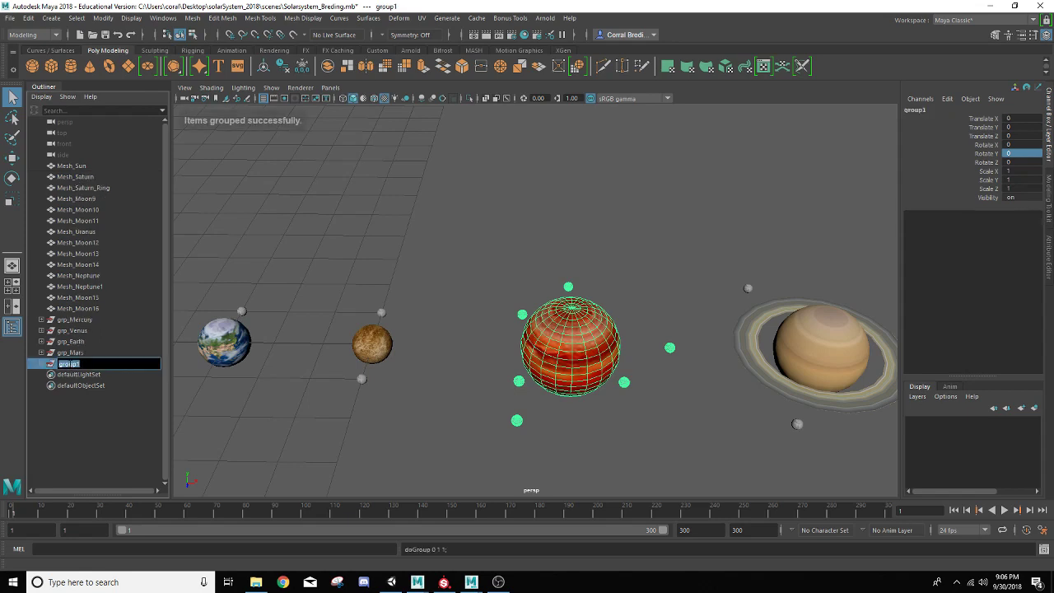
{"action": "type", "text": "grp_Jupitor"}
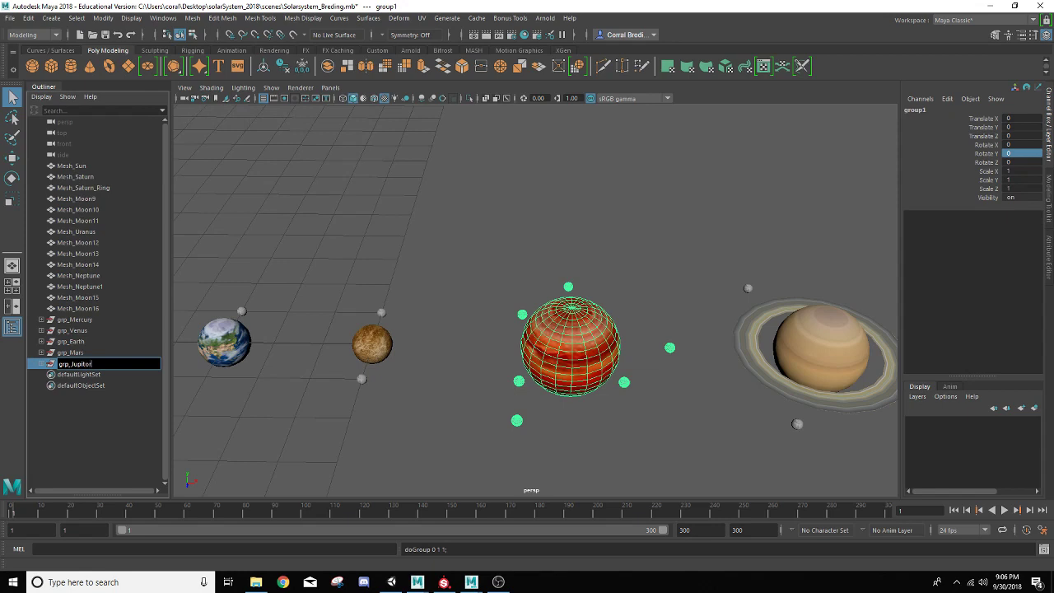
{"action": "key", "text": "Return"}
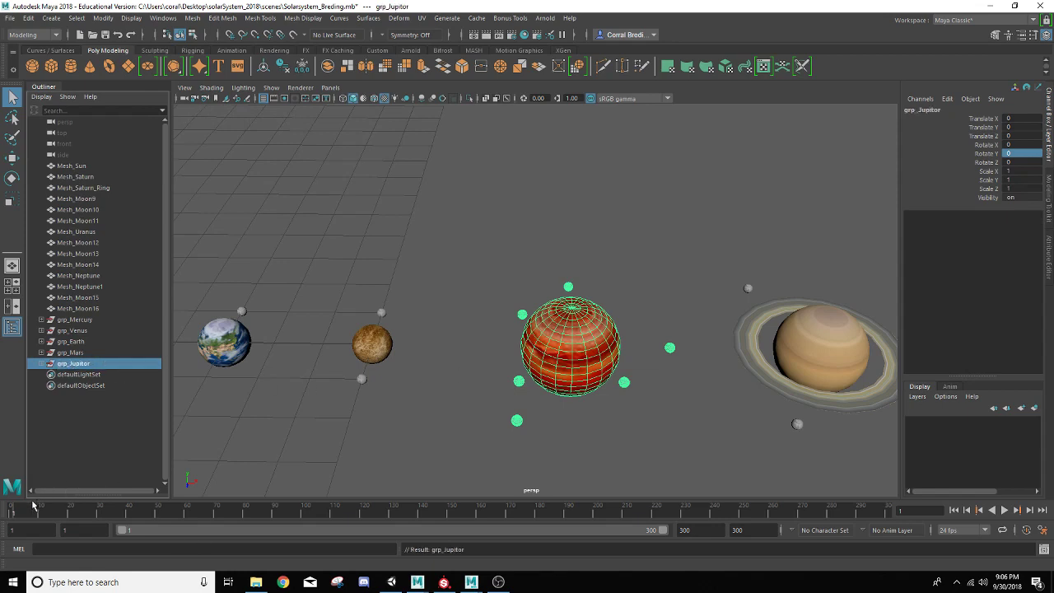
Step: Key all channels of grp_Jupitor at frame 1
{"action": "key", "text": "alt+v"}
{"action": "key", "text": "alt+v"}
{"action": "key", "text": "s"}
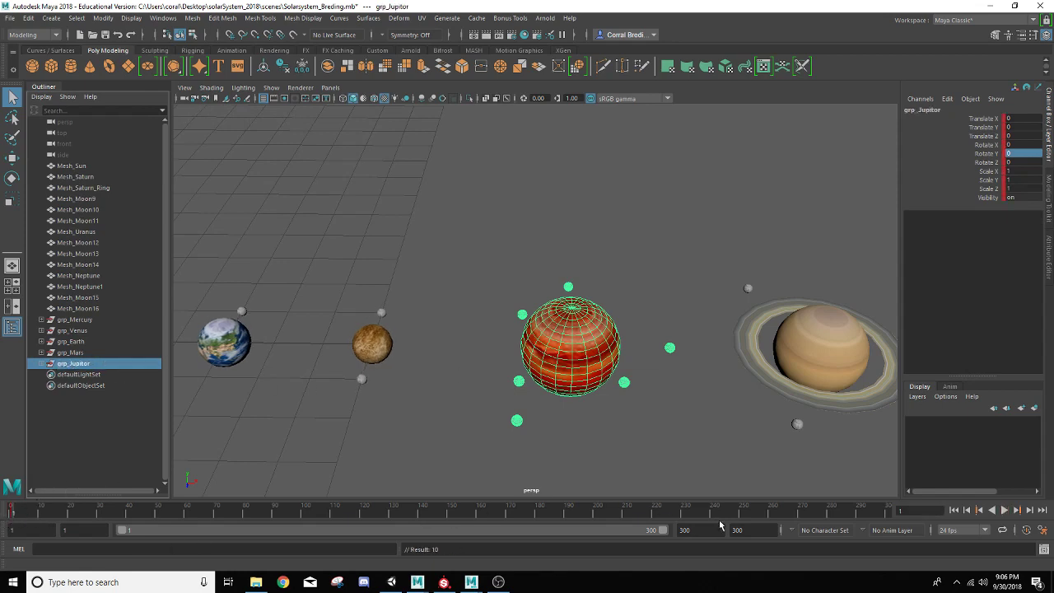
Step: At frame 300, key grp_Jupitor's Rotate Y at 800, and play back the orbit with the whole solar system in view
{"action": "left_click", "coordinate": [885, 511]}
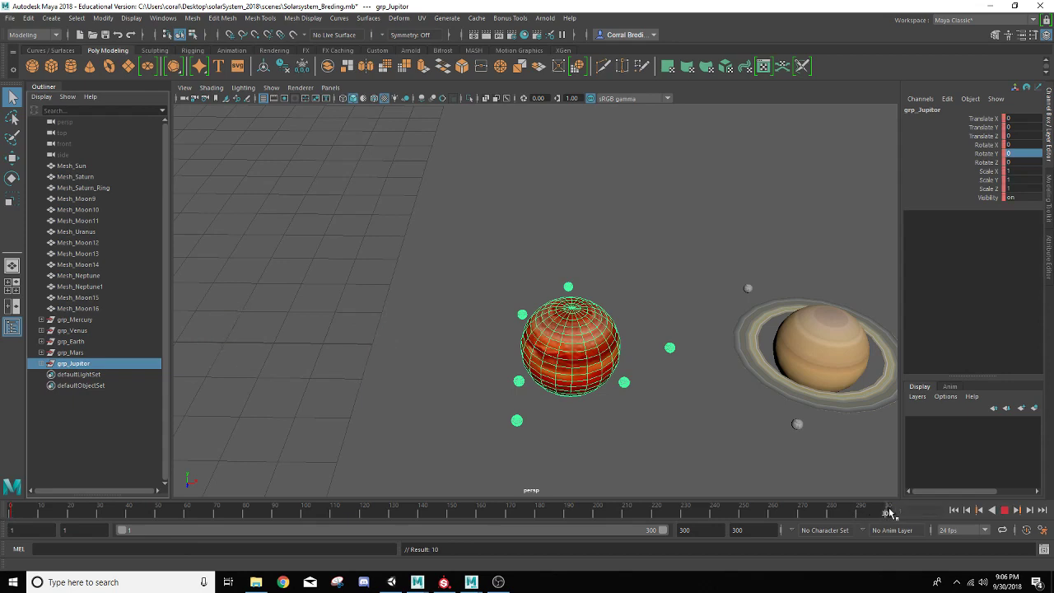
{"action": "double_click", "coordinate": [1024, 153]}
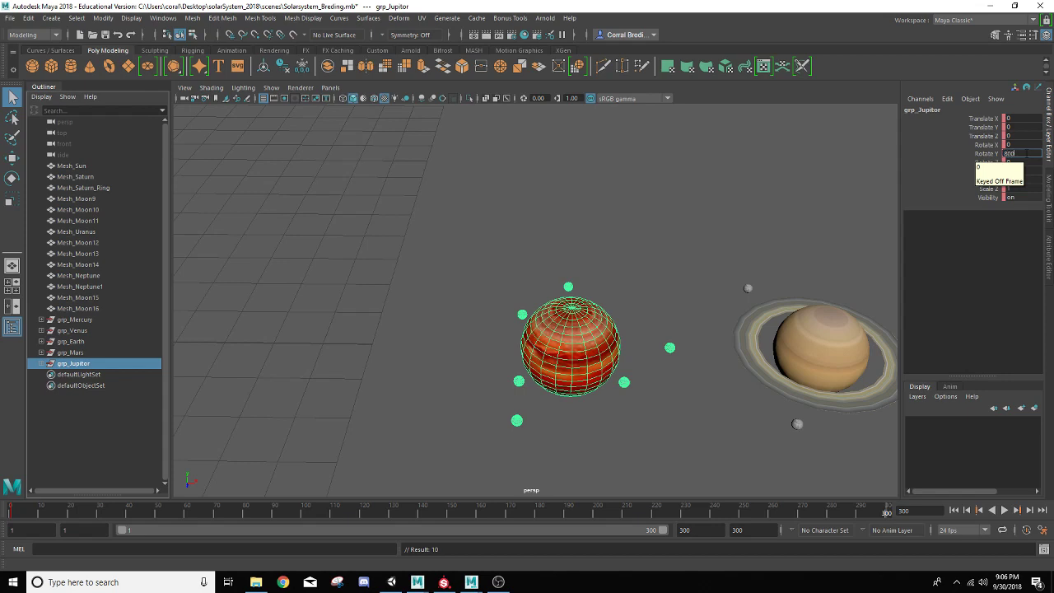
{"action": "key", "text": "Return"}
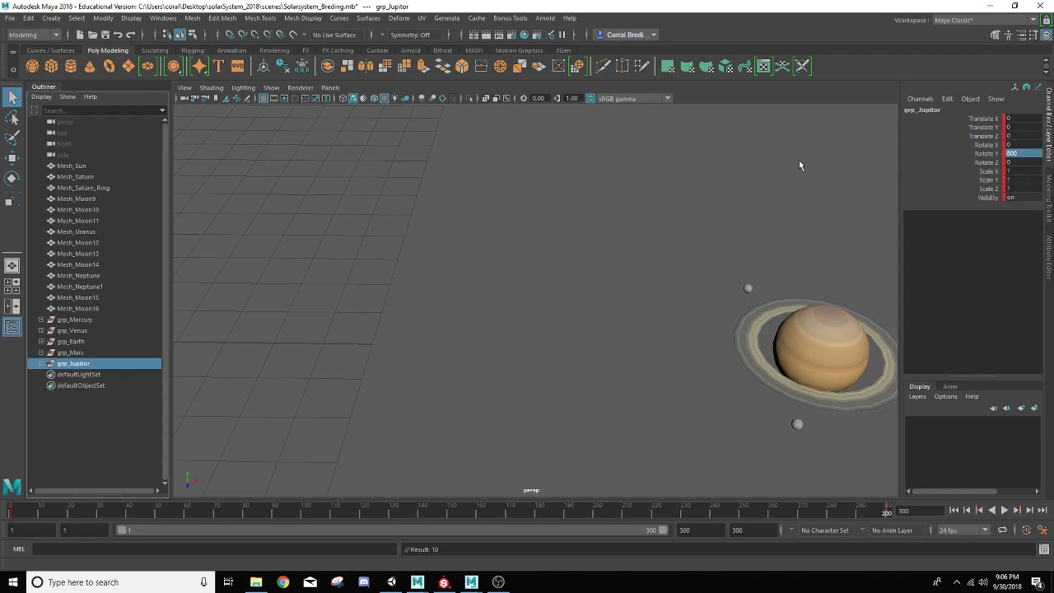
{"action": "key", "text": "a"}
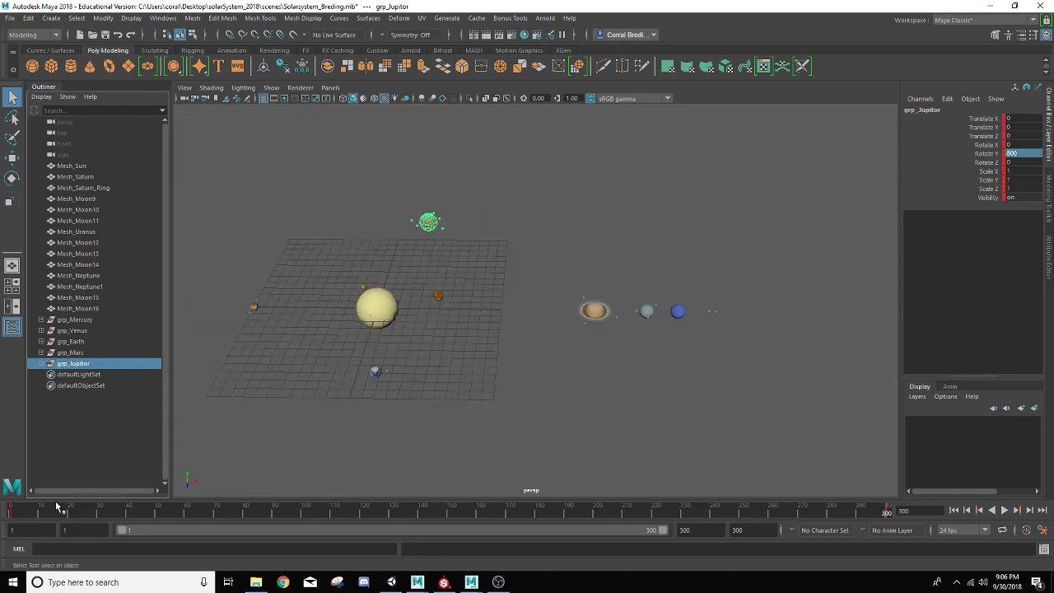
{"action": "key", "text": "alt+v"}
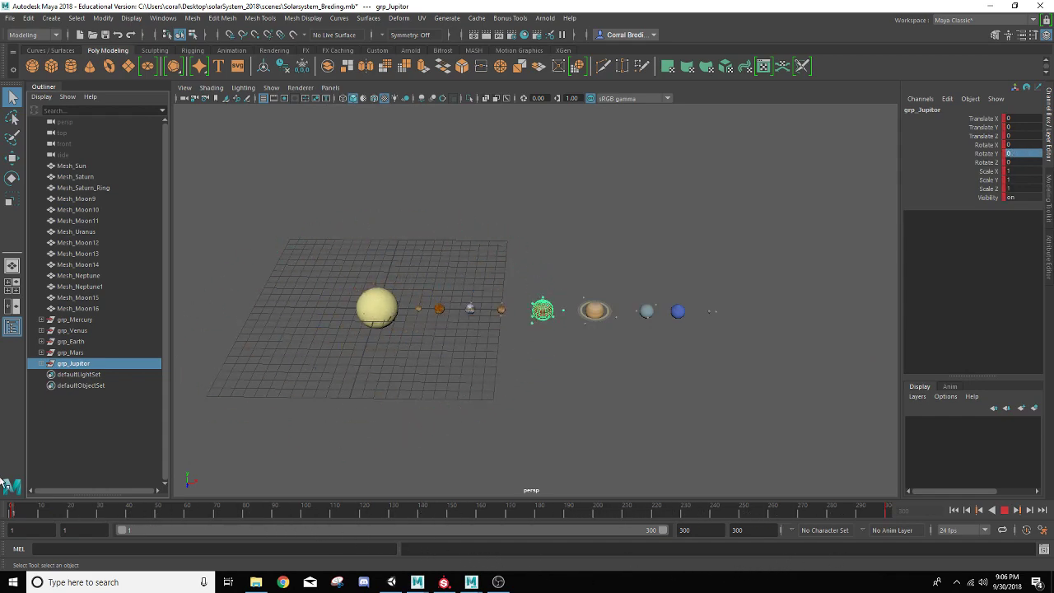
{"action": "key", "text": "alt+v"}
Step: Expand grp_Jupitor, select Mesh_Jupitor and key all its channels at frame 1
{"action": "key", "text": "f"}
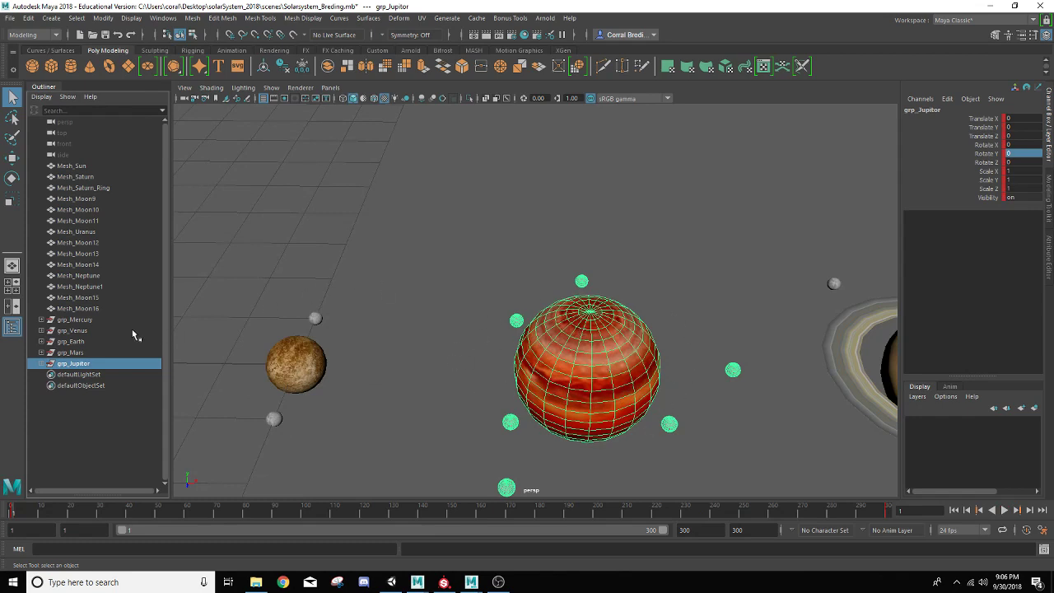
{"action": "left_click", "coordinate": [41, 364]}
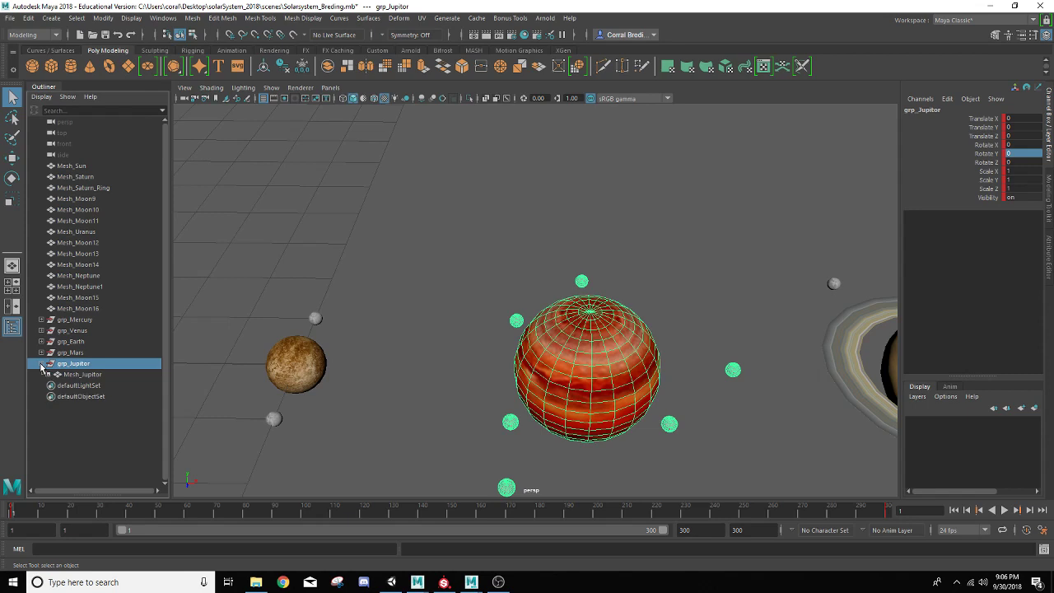
{"action": "left_click", "coordinate": [75, 375]}
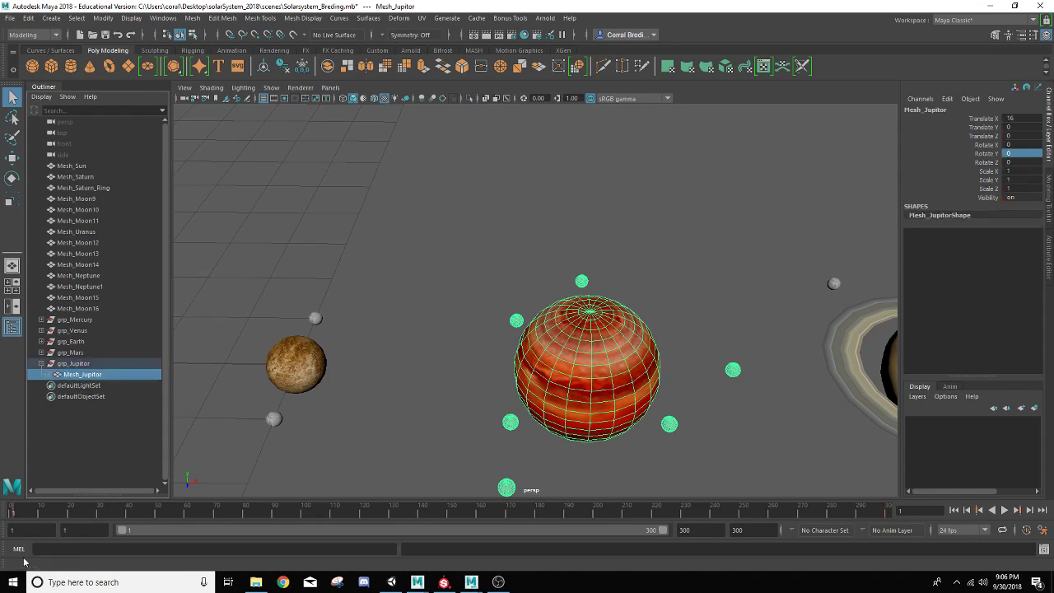
{"action": "key", "text": "s"}
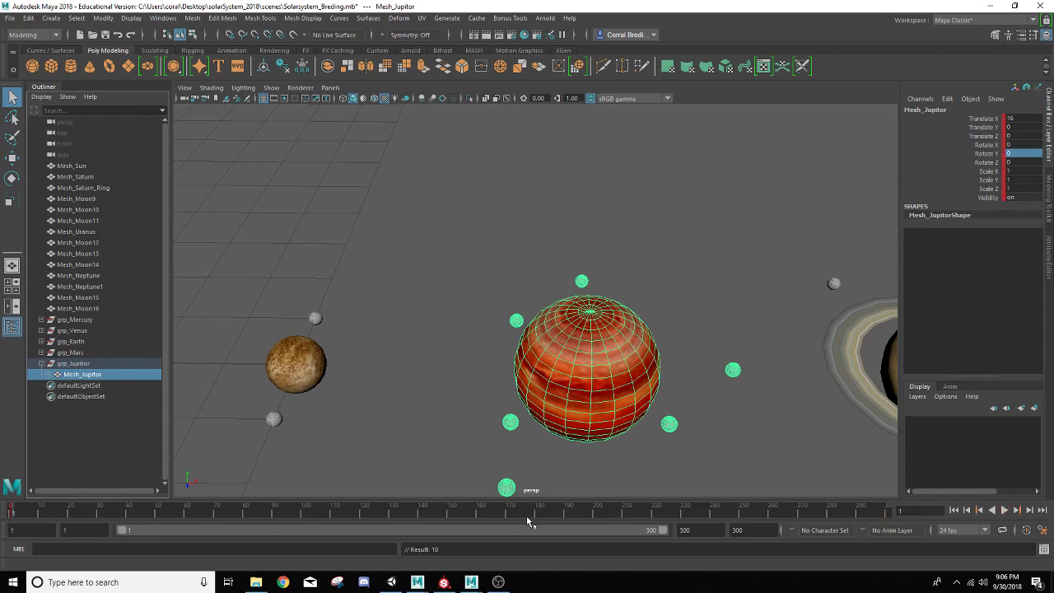
Step: At frame 300, key Mesh_Jupitor's Rotate Y at 1080, and scrub back to frame 1 with the whole solar system framed
{"action": "left_click", "coordinate": [887, 511]}
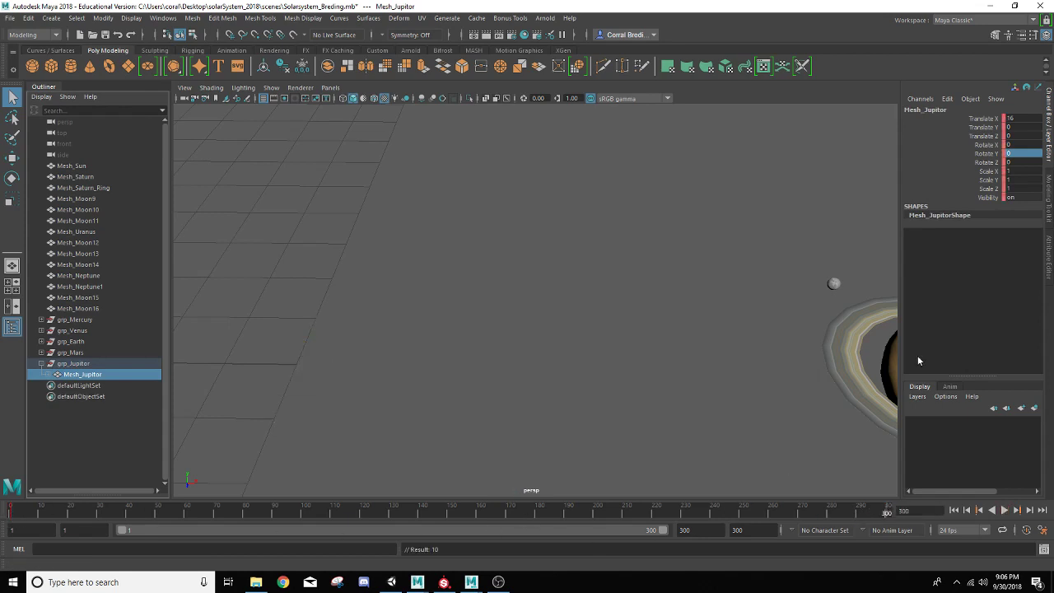
{"action": "double_click", "coordinate": [1012, 154]}
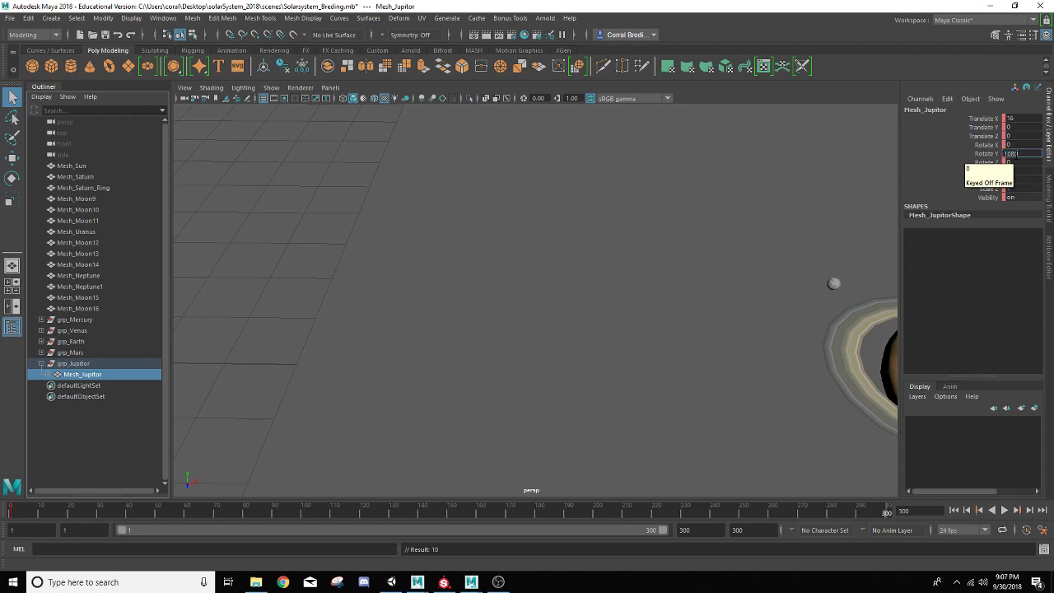
{"action": "type", "text": "1080"}
{"action": "key", "text": "Return"}
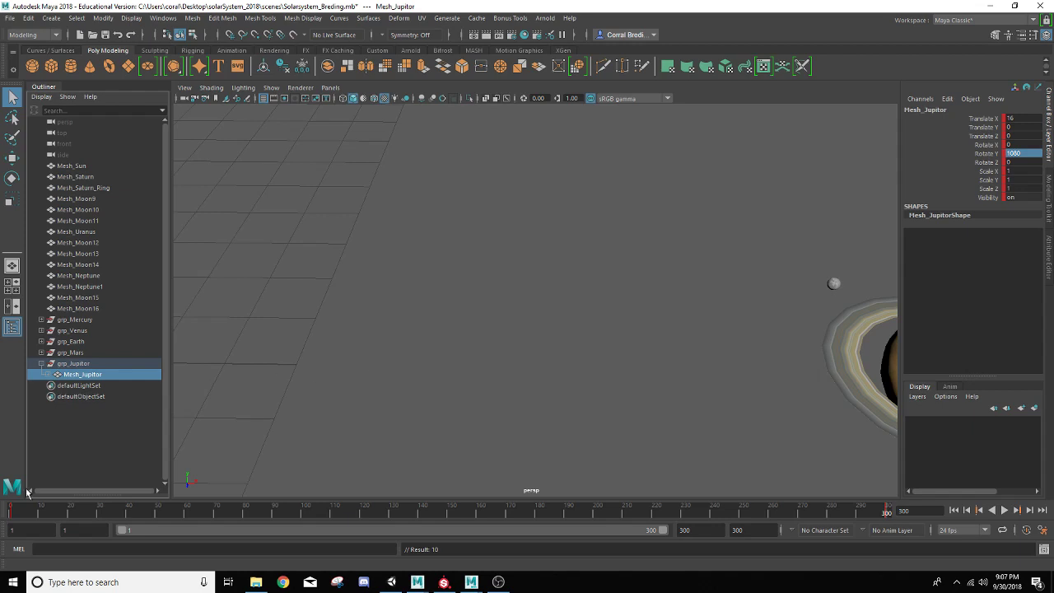
{"action": "key", "text": "a"}
{"action": "mouse_move", "coordinate": [35, 507]}
{"action": "left_mouse_down"}
{"action": "mouse_move", "coordinate": [134, 512]}
{"action": "mouse_move", "coordinate": [249, 538]}
{"action": "mouse_move", "coordinate": [194, 553]}
{"action": "mouse_move", "coordinate": [62, 509]}
{"action": "mouse_move", "coordinate": [198, 543]}
{"action": "mouse_move", "coordinate": [285, 545]}
{"action": "mouse_move", "coordinate": [6, 517]}
{"action": "left_mouse_up"}
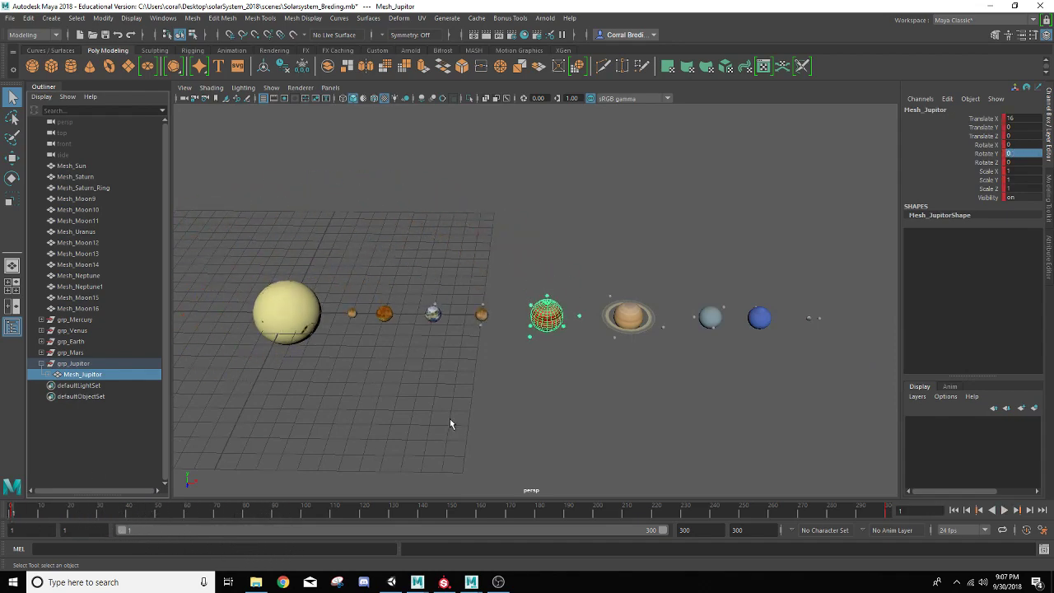
Step: Collapse grp_Jupitor, select Mesh_Moon9 to Mesh_Moon11, Mesh_Saturn_Ring and Mesh_Saturn last, and parent the moons and ring to Mesh_Saturn
{"action": "scroll", "coordinate": [638, 362], "scroll_direction": "up", "scroll_amount": 5}
{"action": "middle_click_drag", "start_coordinate": [702, 391], "coordinate": [508, 402], "text": "alt"}
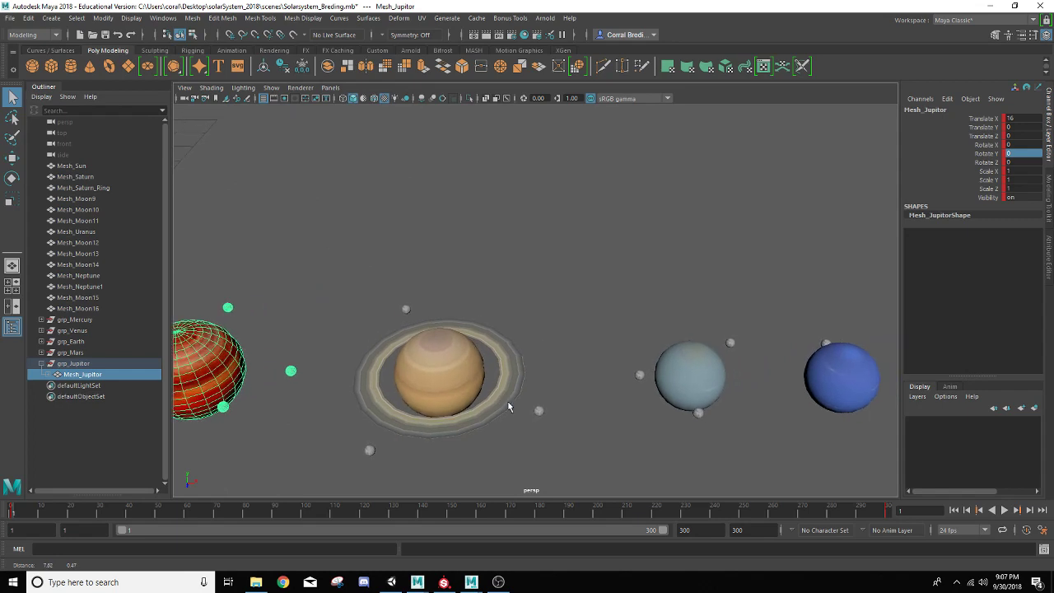
{"action": "left_click", "coordinate": [41, 363]}
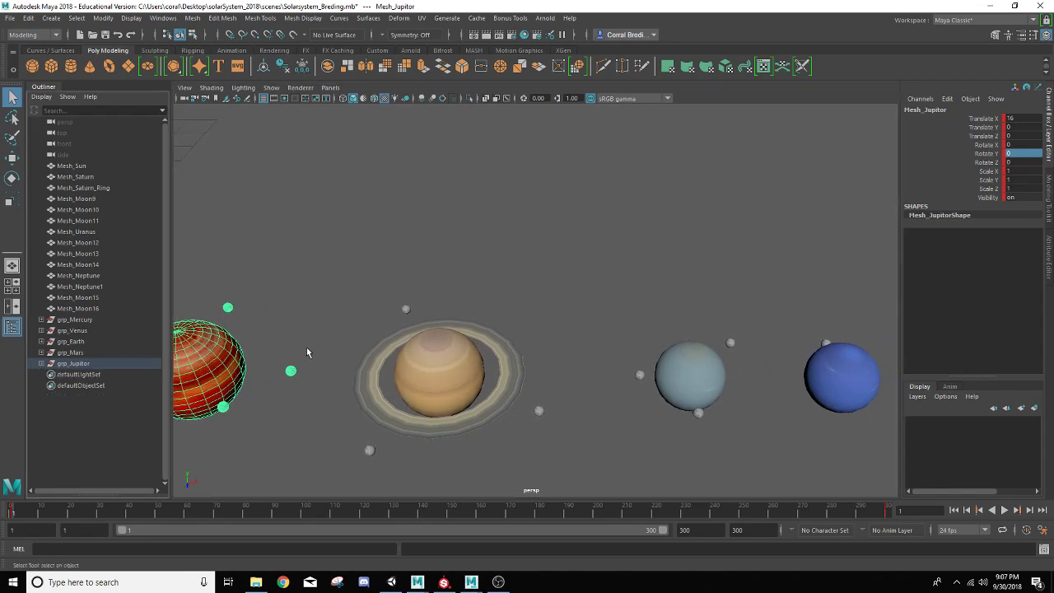
{"action": "left_click", "coordinate": [406, 310]}
{"action": "left_click", "coordinate": [370, 453], "text": "shift"}
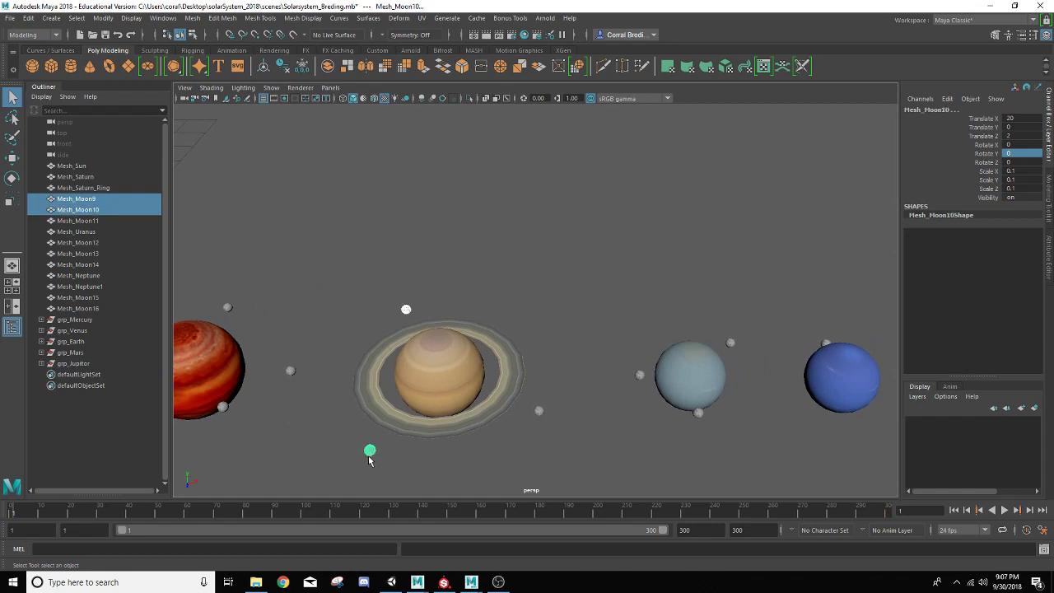
{"action": "left_click", "coordinate": [539, 414], "text": "shift"}
{"action": "scroll", "coordinate": [468, 423], "scroll_direction": "up", "scroll_amount": 2}
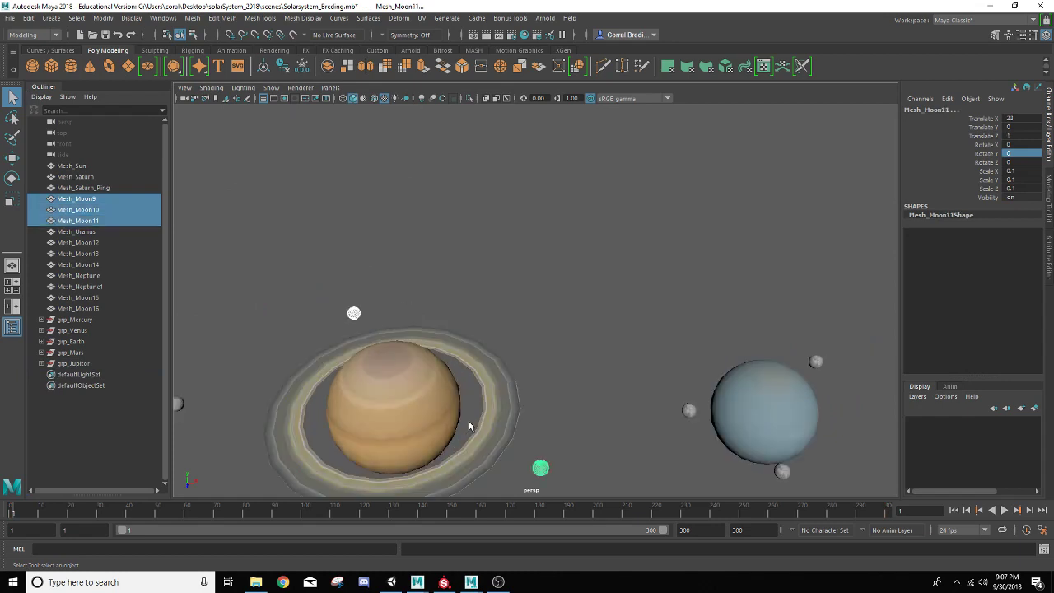
{"action": "scroll", "coordinate": [468, 422], "scroll_direction": "down", "scroll_amount": 2}
{"action": "left_click", "coordinate": [475, 419], "text": "shift"}
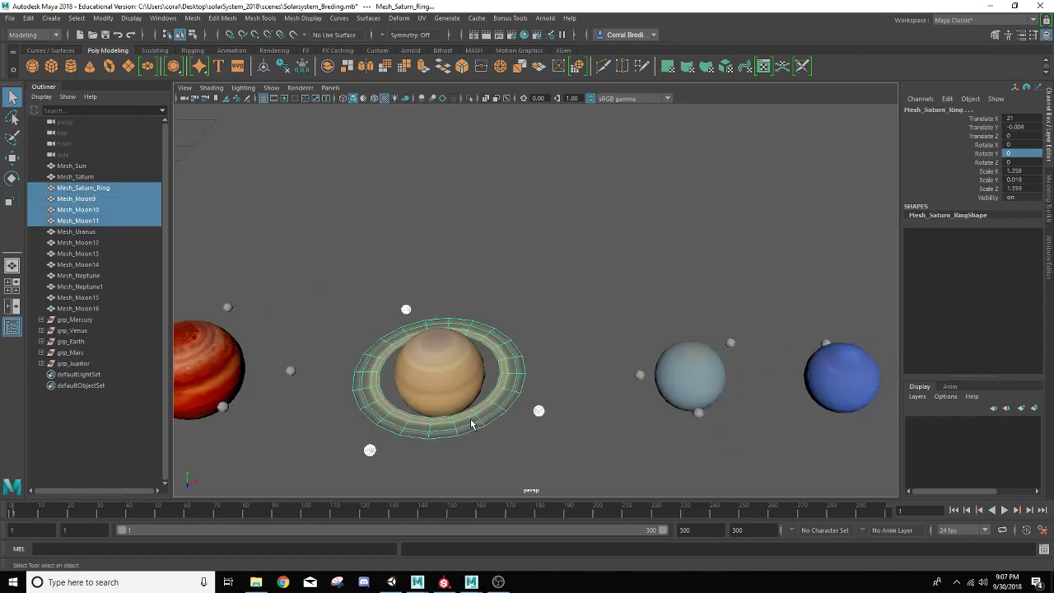
{"action": "left_click", "coordinate": [458, 391], "text": "shift"}
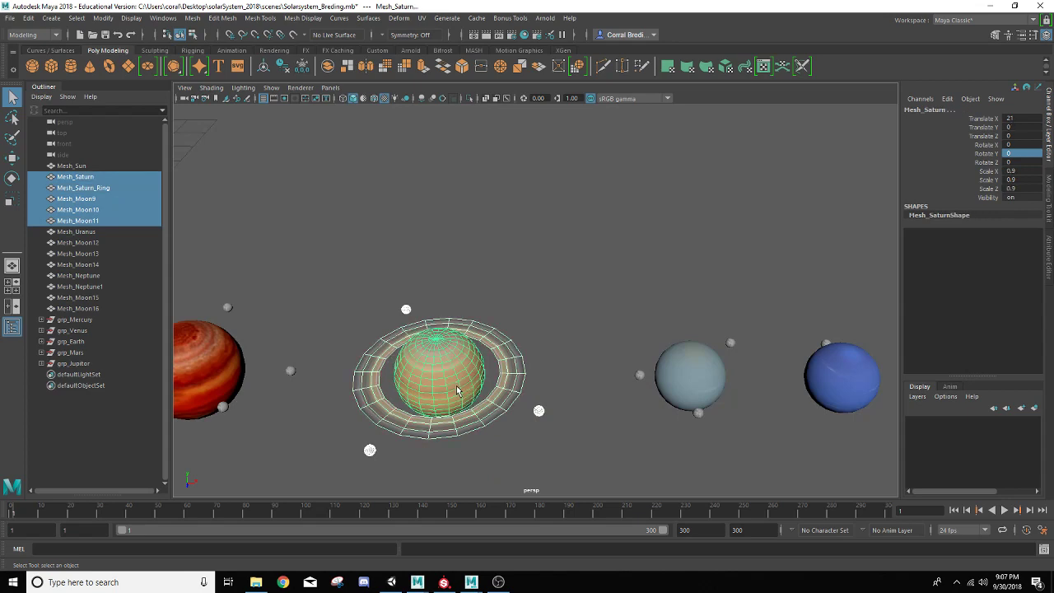
{"action": "key", "text": "p"}
Step: Group Mesh_Saturn with its children and rename the new group grp_Saturn
{"action": "left_click", "coordinate": [455, 387]}
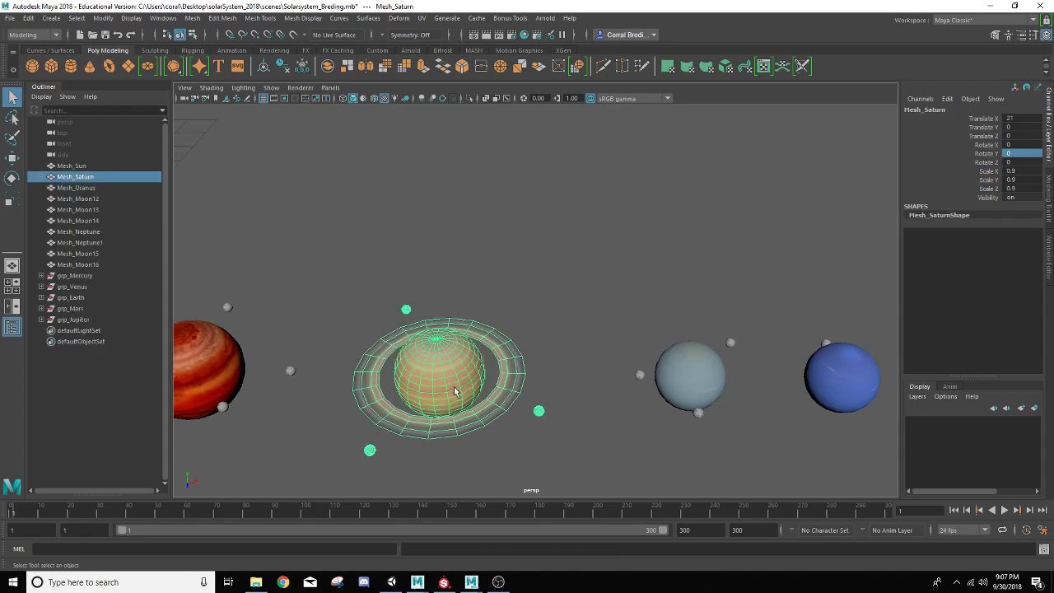
{"action": "key", "text": "ctrl+g"}
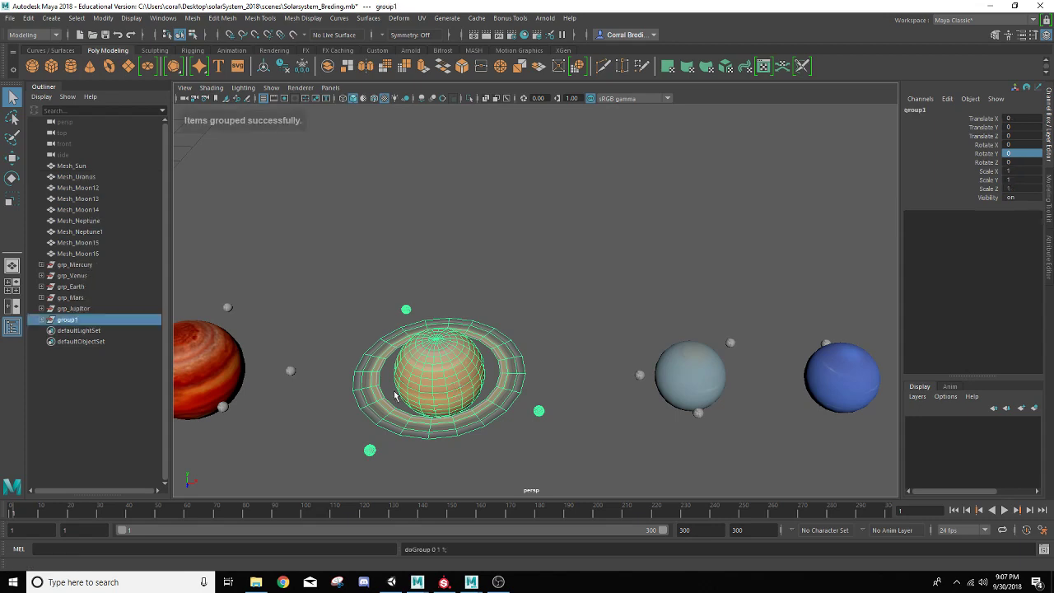
{"action": "double_click", "coordinate": [69, 320]}
{"action": "type", "text": "grp_"}
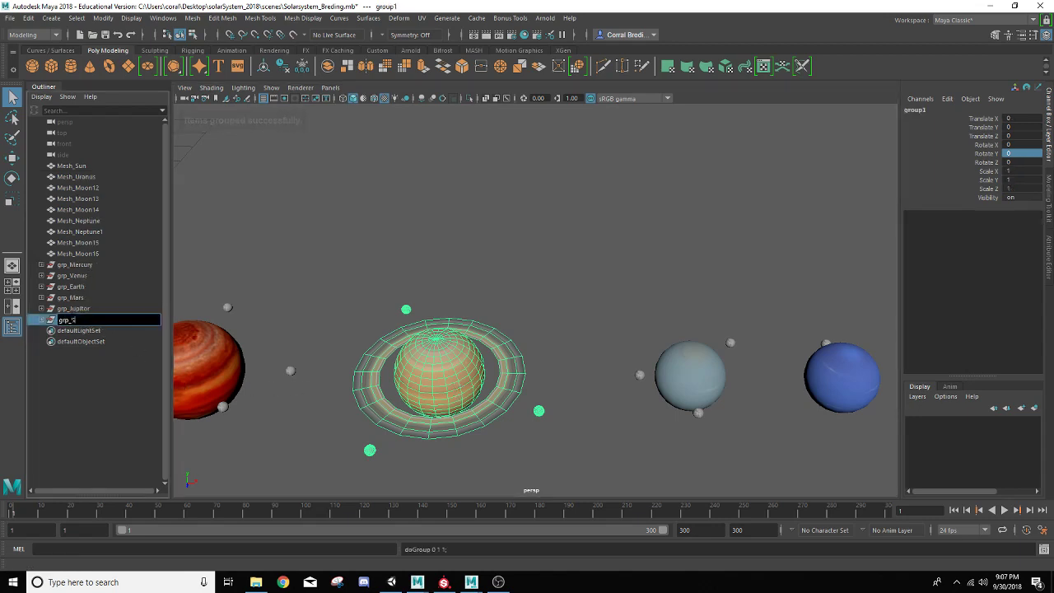
{"action": "type", "text": "Saturn"}
{"action": "key", "text": "Return"}
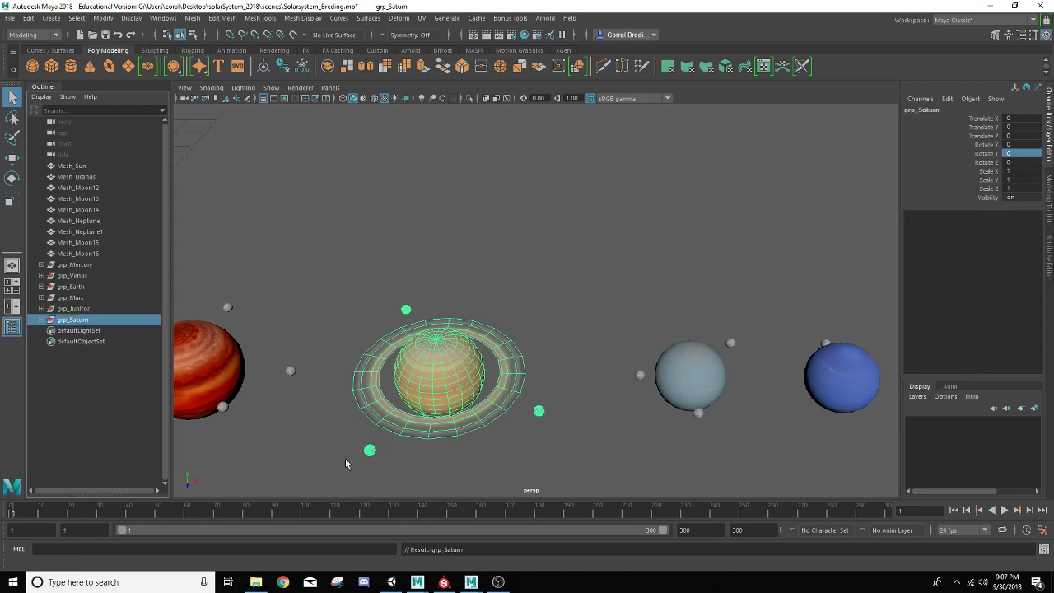
Step: Key all channels of grp_Saturn at frame 1, and key its Rotate Y at 700 at frame 300
{"action": "left_click", "coordinate": [40, 512]}
{"action": "left_click_drag", "start_coordinate": [40, 512], "coordinate": [10, 512]}
{"action": "key", "text": "s"}
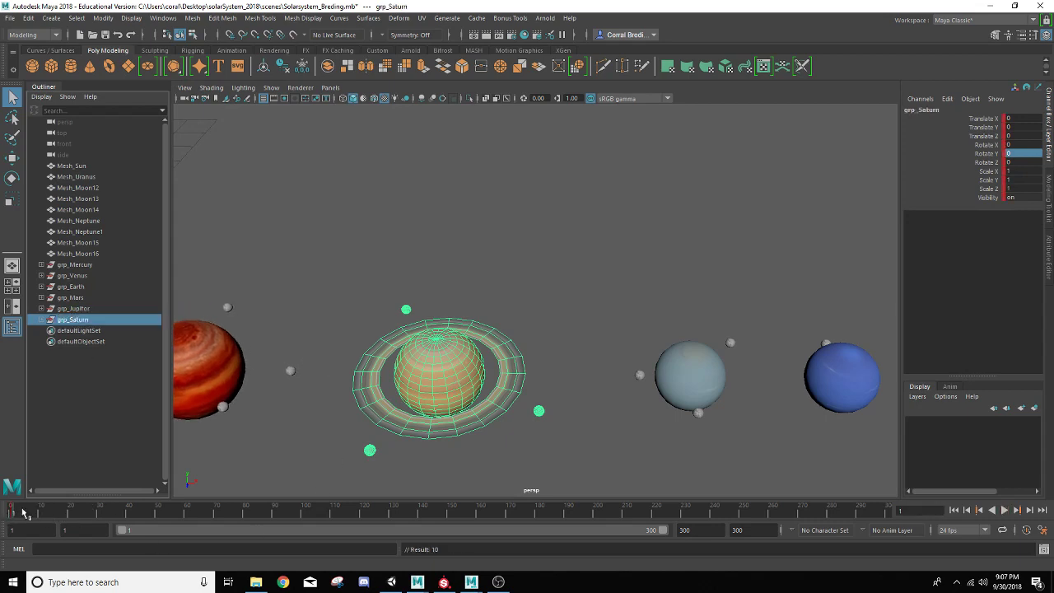
{"action": "left_click", "coordinate": [887, 512]}
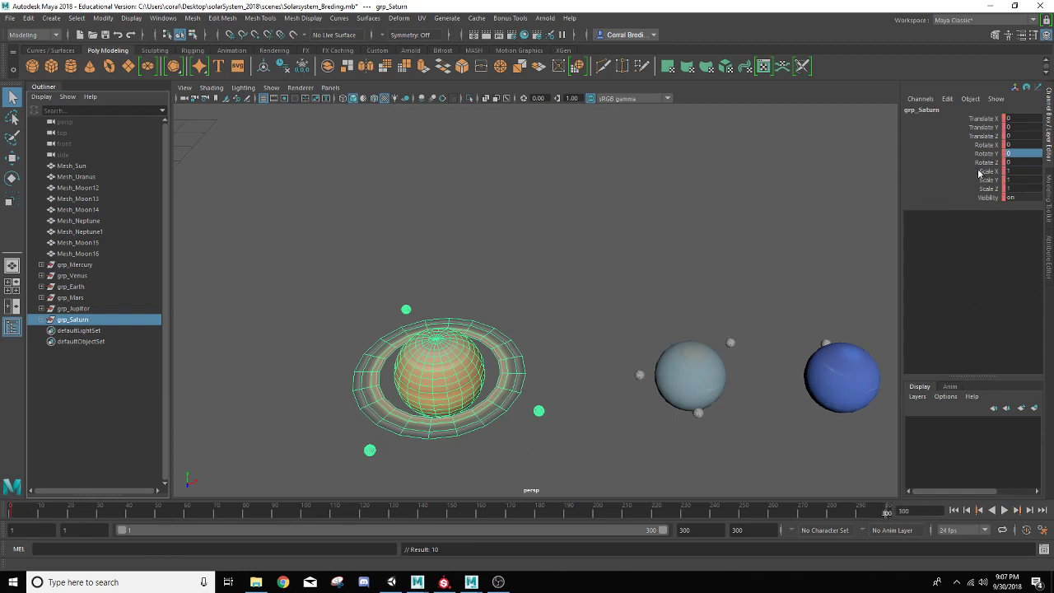
{"action": "left_click", "coordinate": [1013, 152]}
{"action": "key", "text": "Return"}
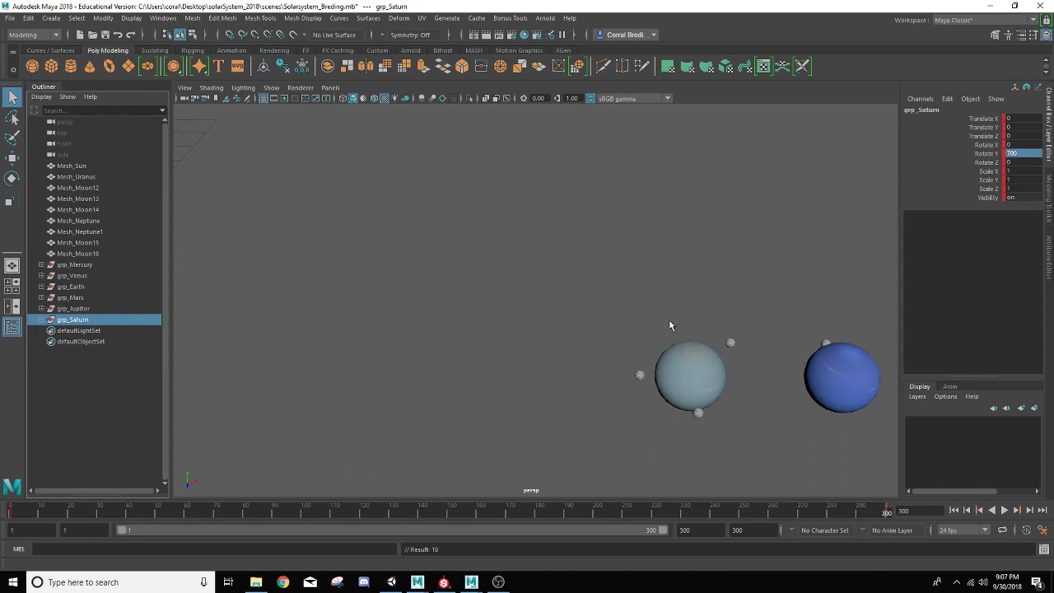
Step: Return to frame 1, select Mesh_Saturn inside grp_Saturn, and key all of its channels
{"action": "scroll", "coordinate": [670, 320], "scroll_direction": "down", "scroll_amount": 10}
{"action": "middle_click_drag", "start_coordinate": [422, 358], "coordinate": [537, 329], "text": "alt"}
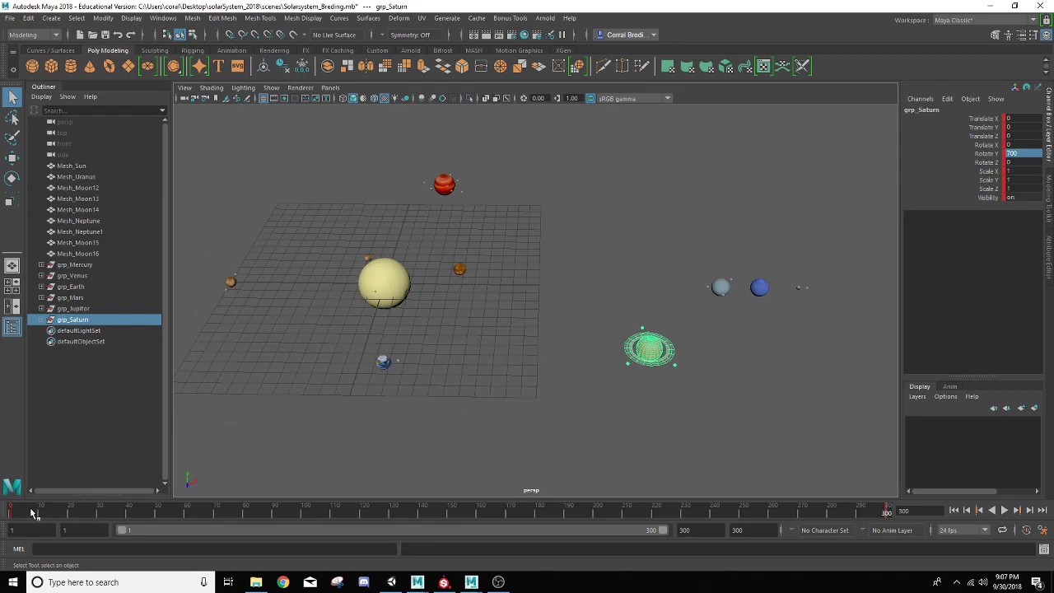
{"action": "left_click", "coordinate": [17, 509]}
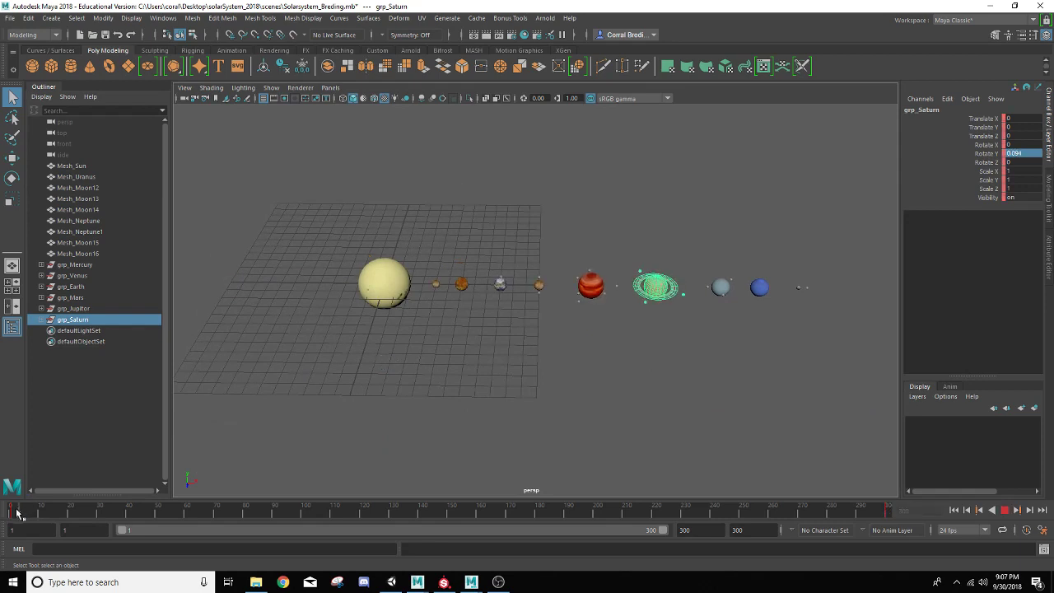
{"action": "mouse_move", "coordinate": [17, 510]}
{"action": "left_mouse_down"}
{"action": "mouse_move", "coordinate": [804, 549]}
{"action": "mouse_move", "coordinate": [336, 533]}
{"action": "mouse_move", "coordinate": [9, 506]}
{"action": "left_mouse_up"}
{"action": "scroll", "coordinate": [654, 424], "scroll_direction": "up", "scroll_amount": 4}
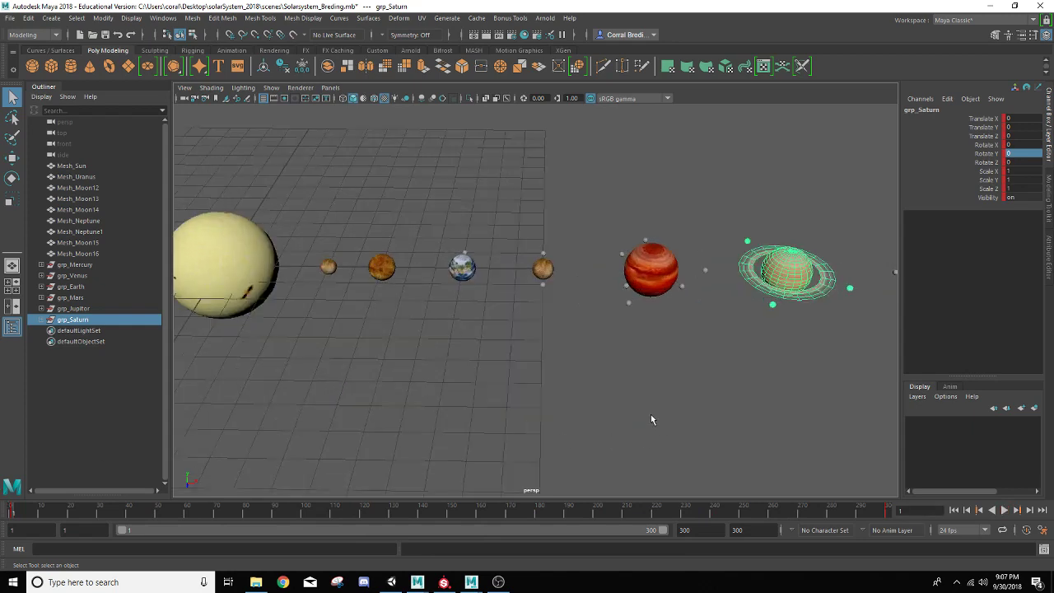
{"action": "scroll", "coordinate": [650, 420], "scroll_direction": "down", "scroll_amount": 3}
{"action": "left_click", "coordinate": [41, 320]}
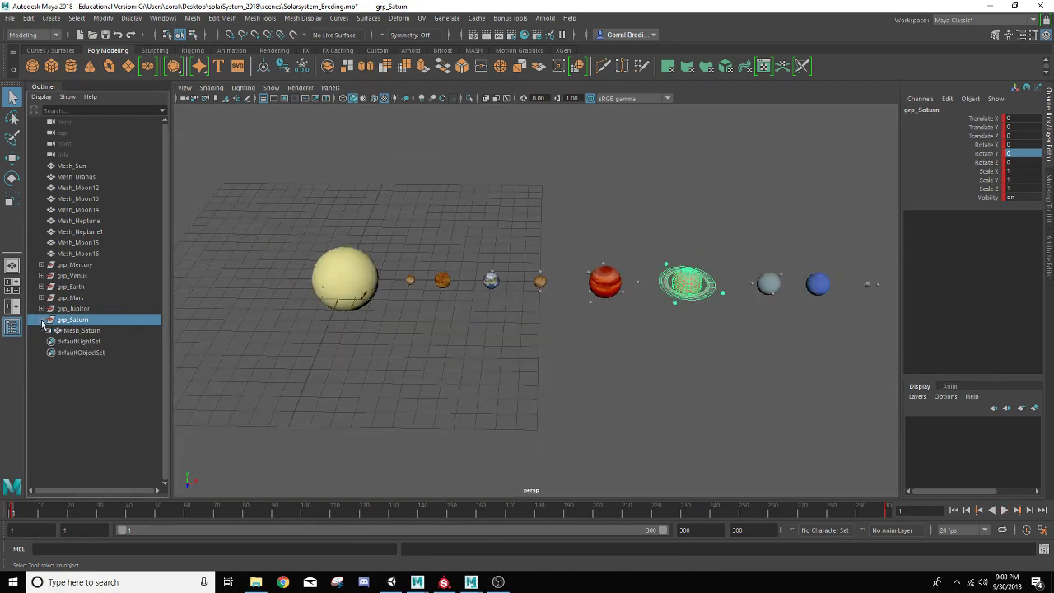
{"action": "left_click", "coordinate": [82, 331]}
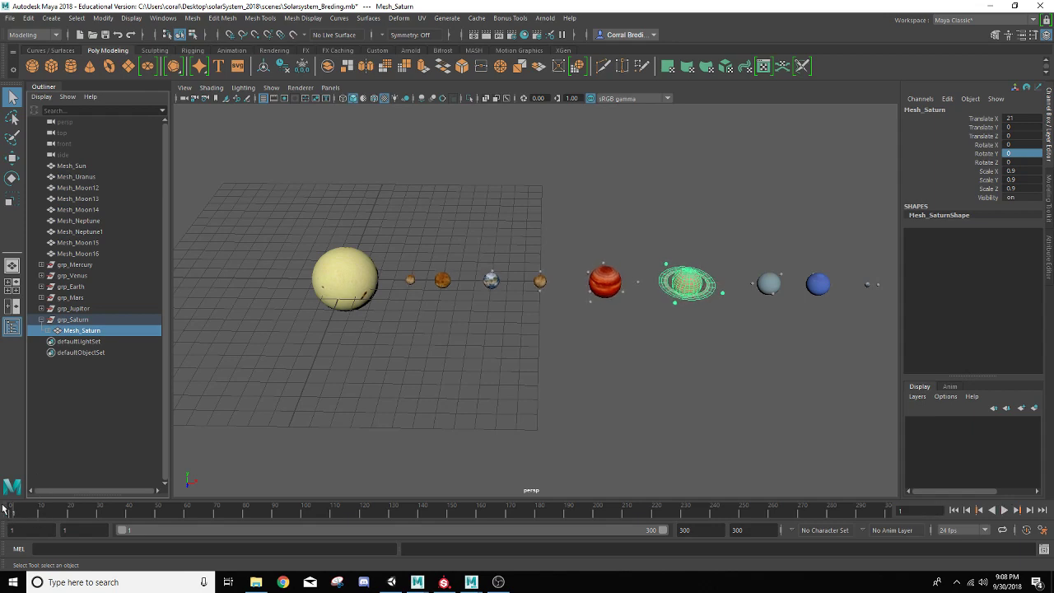
{"action": "key", "text": "s"}
Step: At frame 300, key Mesh_Saturn's Rotate Y at 1080, and scrub back to frame 1
{"action": "left_click_drag", "start_coordinate": [25, 515], "coordinate": [886, 512]}
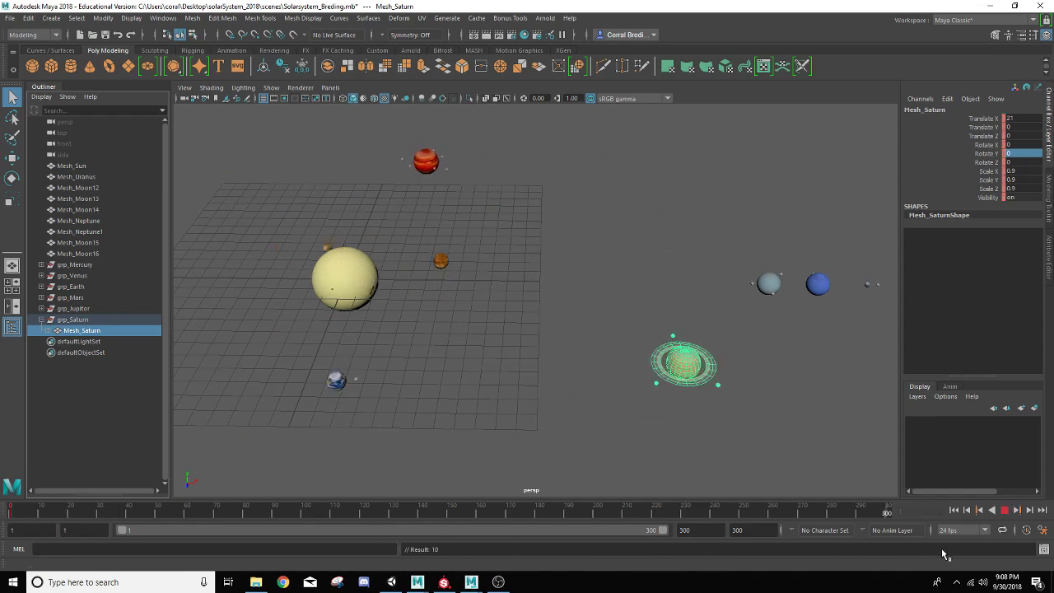
{"action": "left_click", "coordinate": [1013, 154]}
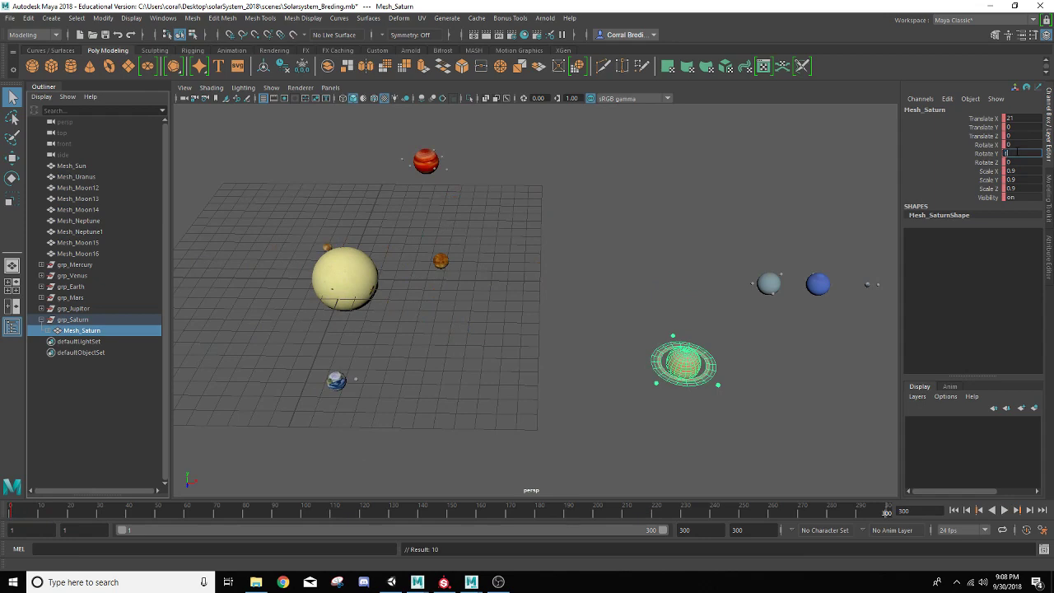
{"action": "key", "text": "Return"}
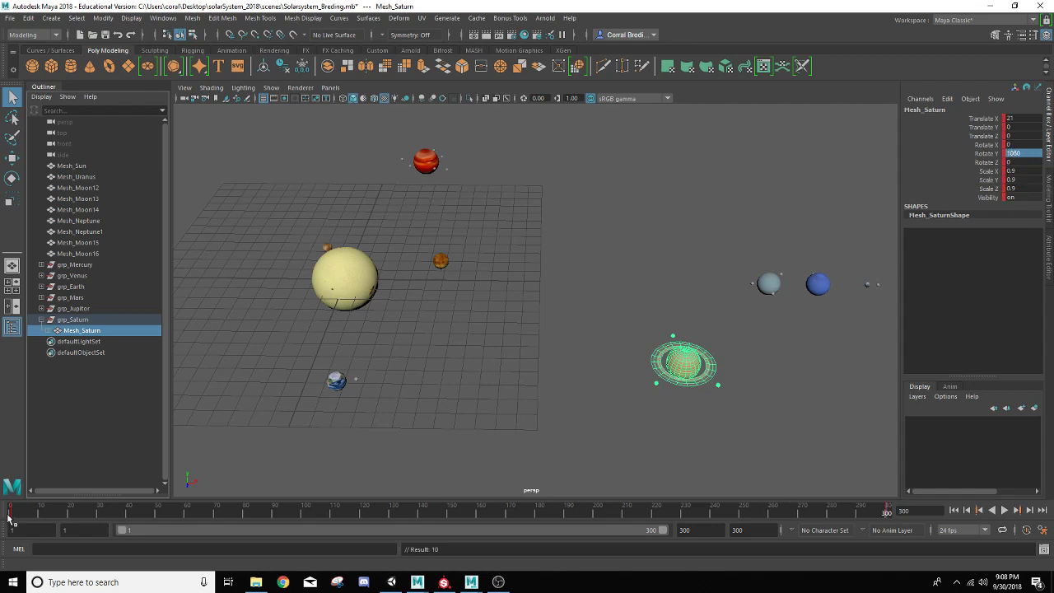
{"action": "left_click", "coordinate": [14, 514]}
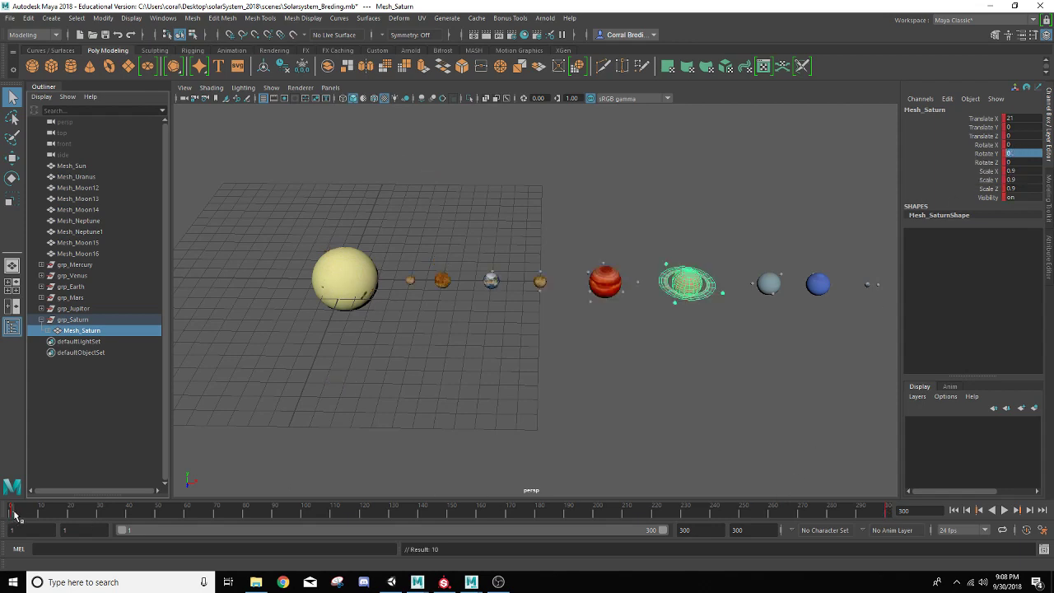
{"action": "left_click_drag", "start_coordinate": [14, 514], "coordinate": [62, 484]}
Step: Select Mesh_Moon12, Mesh_Moon13 and Mesh_Moon14 with Mesh_Uranus last, and parent the moons to Mesh_Uranus
{"action": "middle_click_drag", "start_coordinate": [617, 404], "coordinate": [433, 411], "text": "alt"}
{"action": "right_click_drag", "start_coordinate": [433, 412], "coordinate": [455, 403], "text": "alt"}
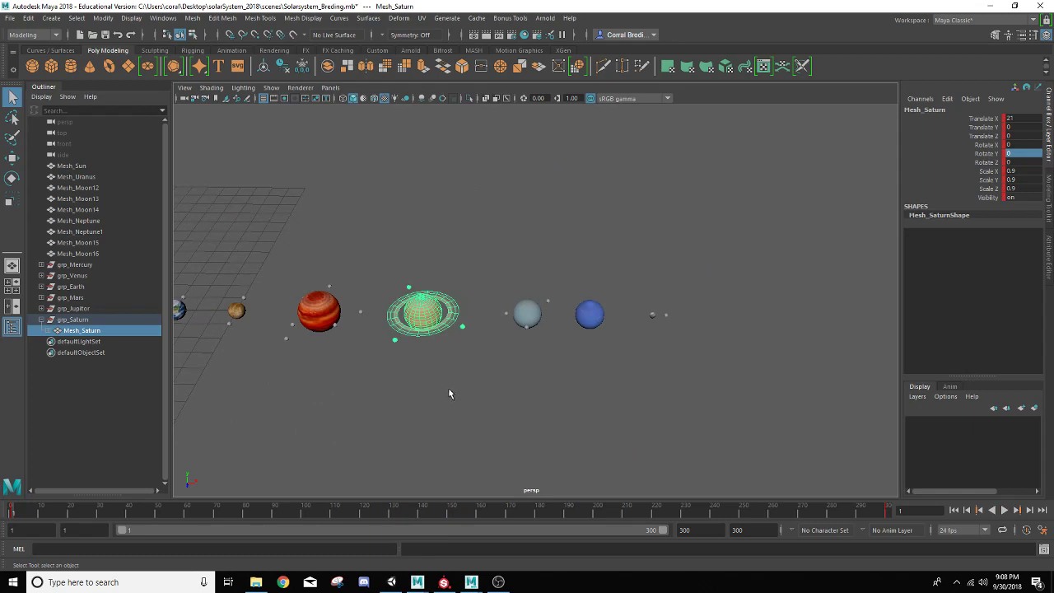
{"action": "left_click_drag", "start_coordinate": [448, 388], "coordinate": [425, 391], "text": "alt"}
{"action": "scroll", "coordinate": [426, 389], "scroll_direction": "up", "scroll_amount": 5}
{"action": "middle_click_drag", "start_coordinate": [426, 389], "coordinate": [499, 376], "text": "alt"}
{"action": "left_click", "coordinate": [511, 358]}
{"action": "scroll", "coordinate": [515, 376], "scroll_direction": "up", "scroll_amount": 3}
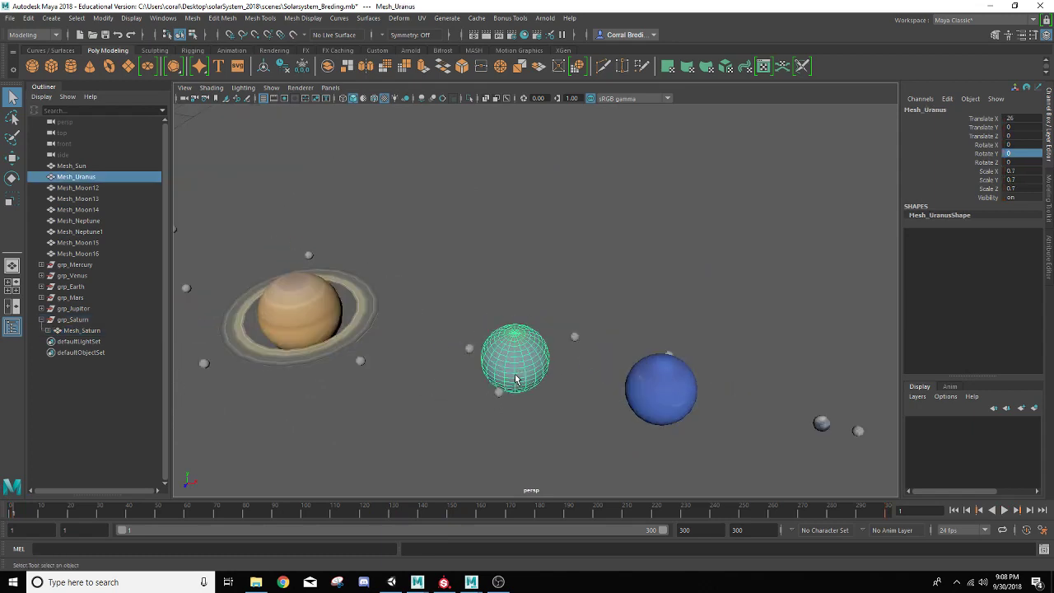
{"action": "left_click", "coordinate": [469, 349]}
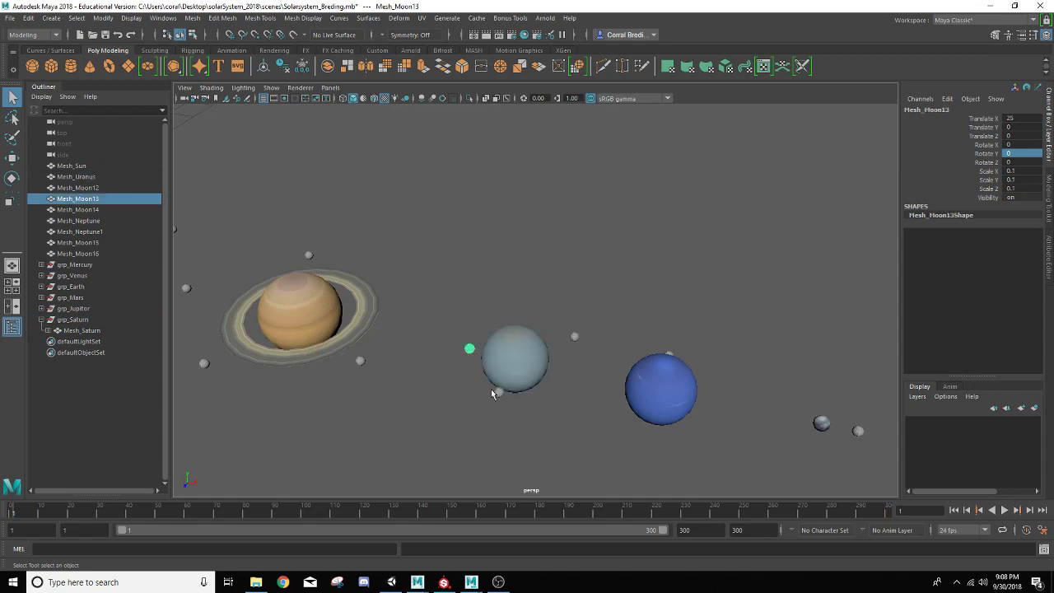
{"action": "left_click", "coordinate": [498, 392], "text": "shift"}
{"action": "left_click", "coordinate": [573, 338], "text": "shift"}
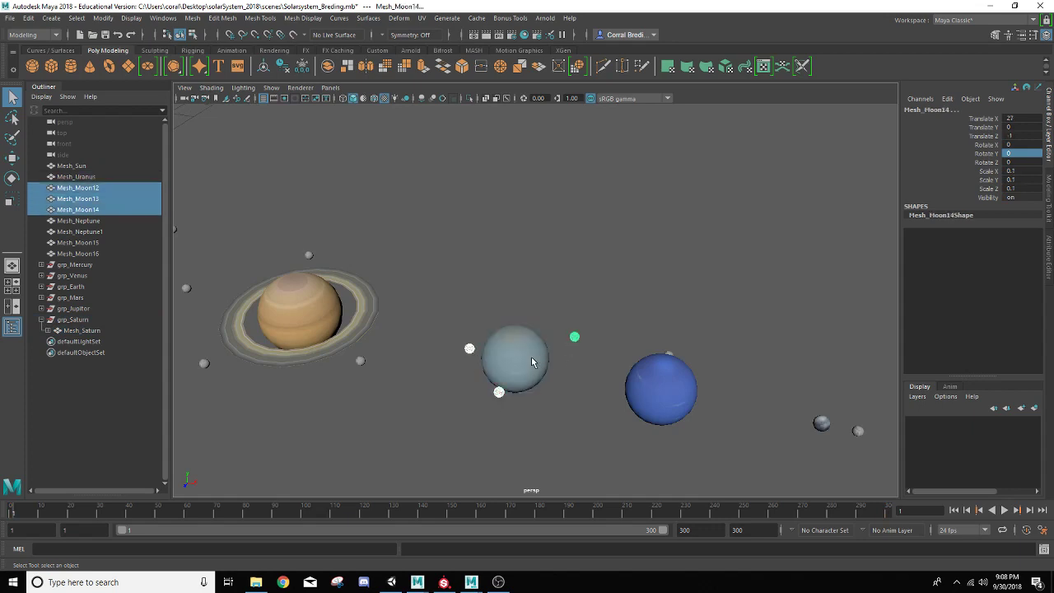
{"action": "left_click", "coordinate": [517, 359], "text": "shift"}
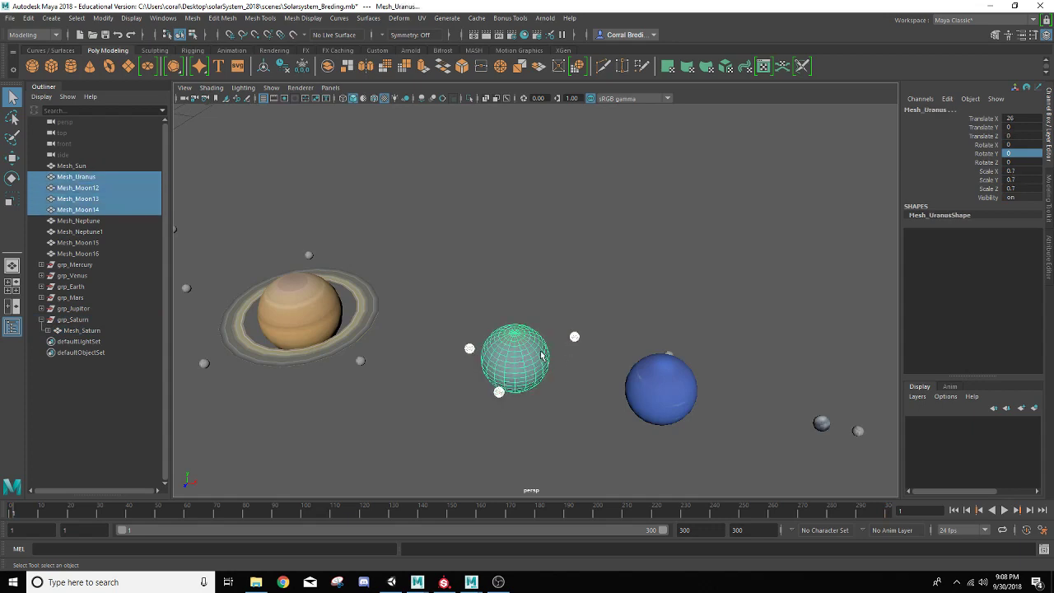
{"action": "key", "text": "p"}
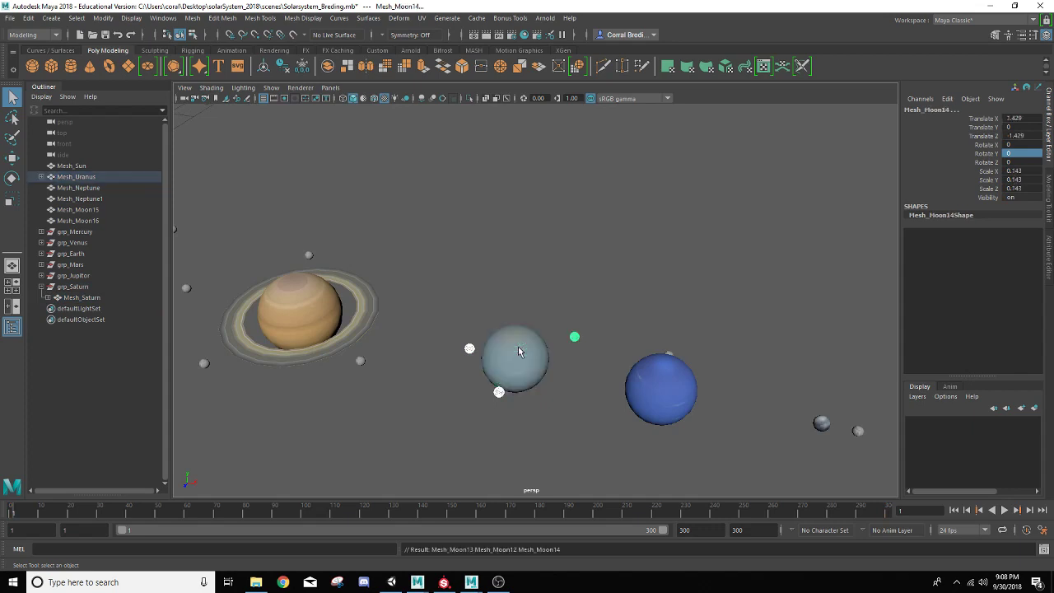
Step: Group Mesh_Uranus with its moons, rename the new group grp_Uranus, and collapse the Saturn and Uranus groups
{"action": "left_click", "coordinate": [512, 366]}
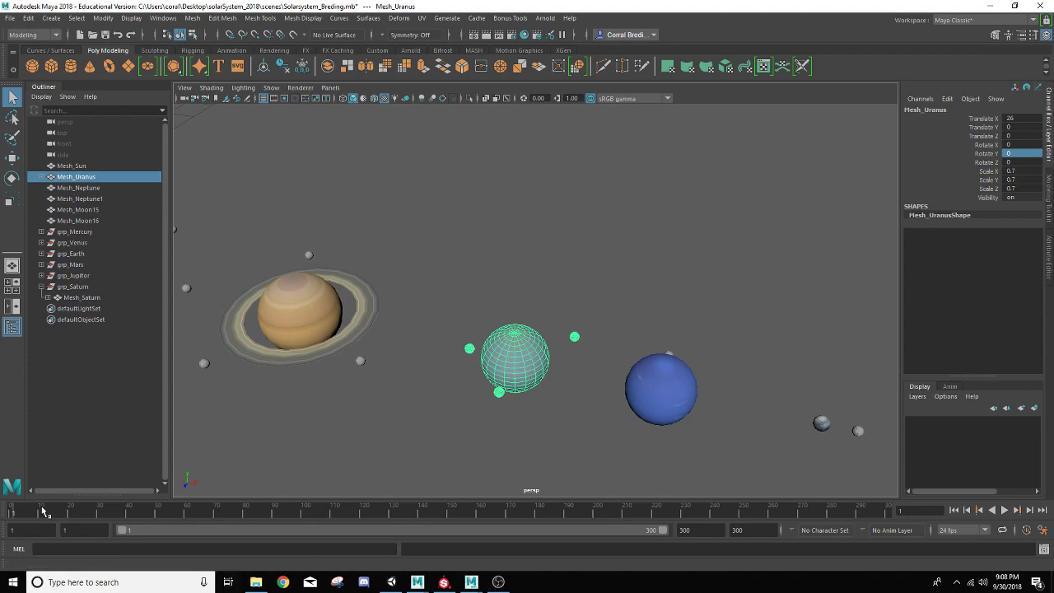
{"action": "key", "text": "ctrl+g"}
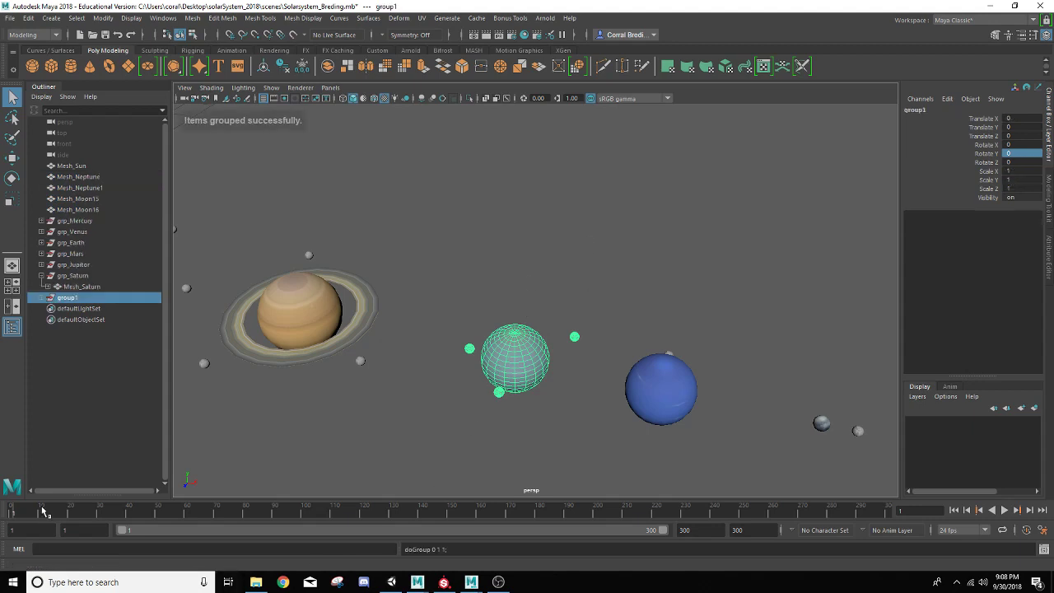
{"action": "double_click", "coordinate": [68, 298]}
{"action": "type", "text": "gr"}
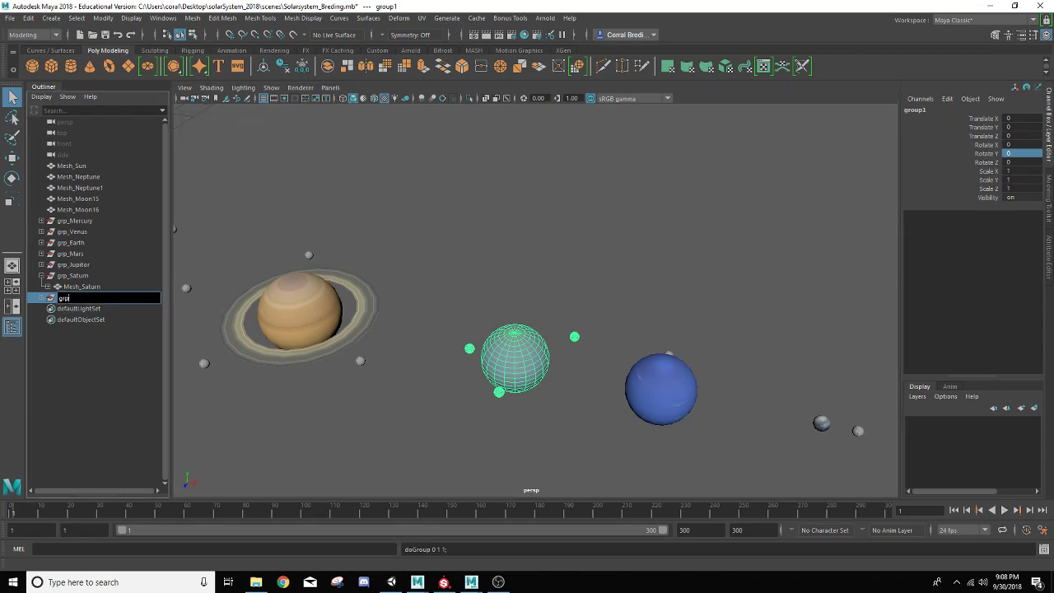
{"action": "type", "text": "p_Uranus"}
{"action": "key", "text": "Return"}
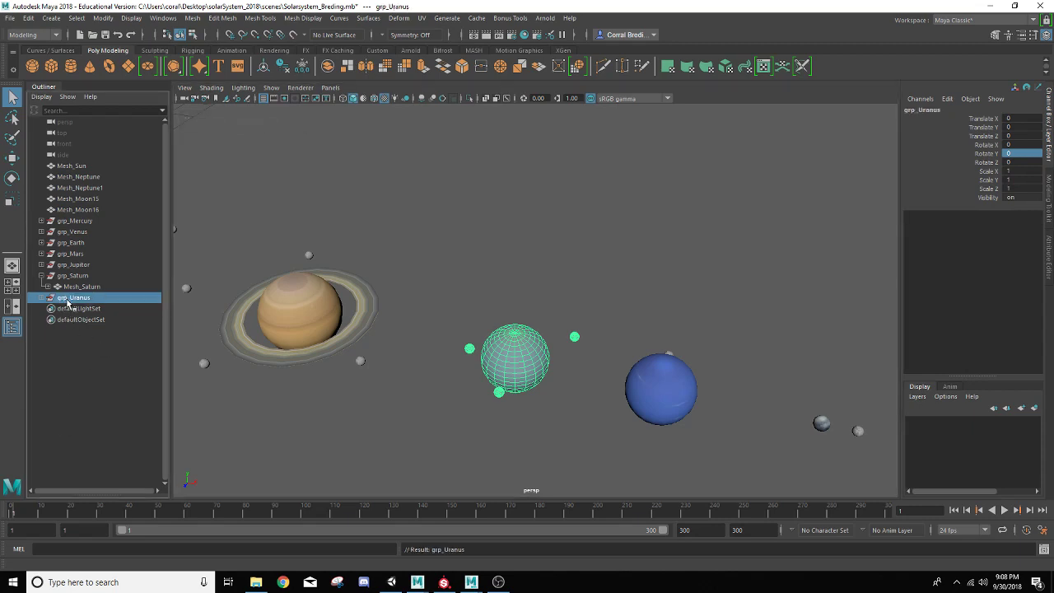
{"action": "left_click", "coordinate": [41, 274]}
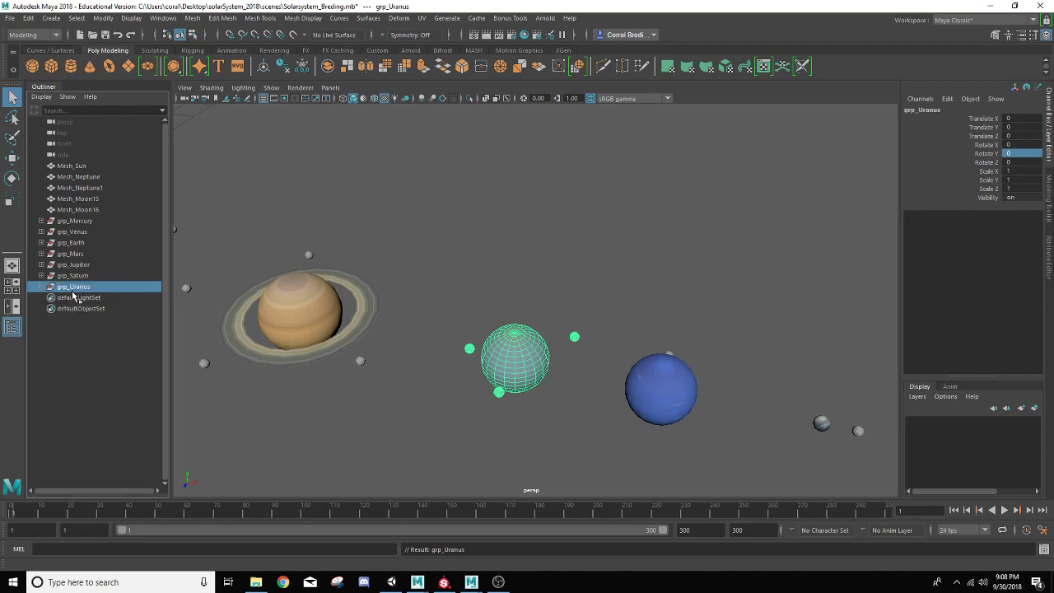
{"action": "left_click", "coordinate": [41, 286]}
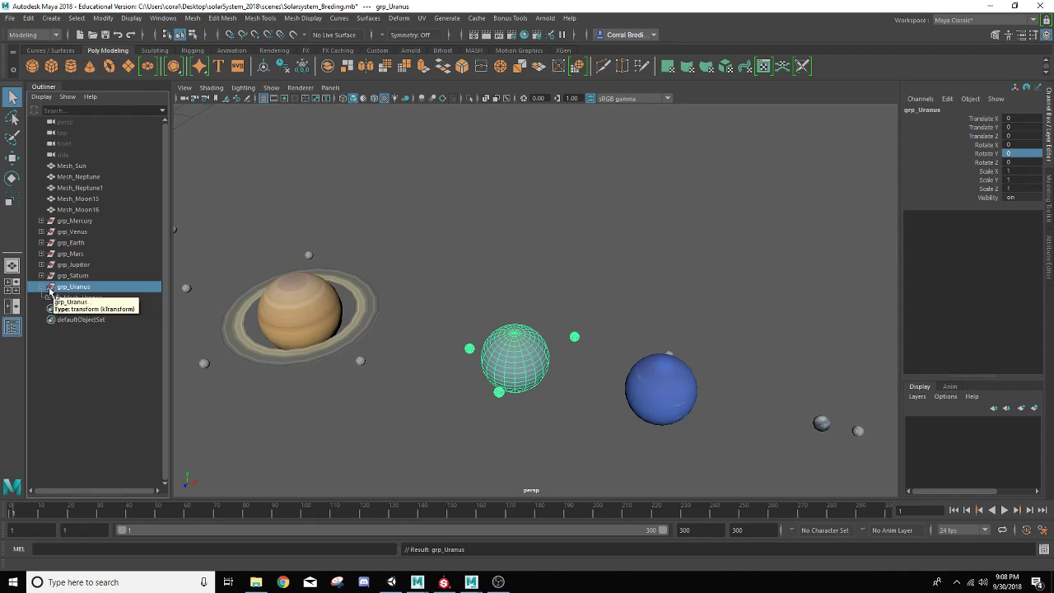
{"action": "left_click", "coordinate": [41, 287]}
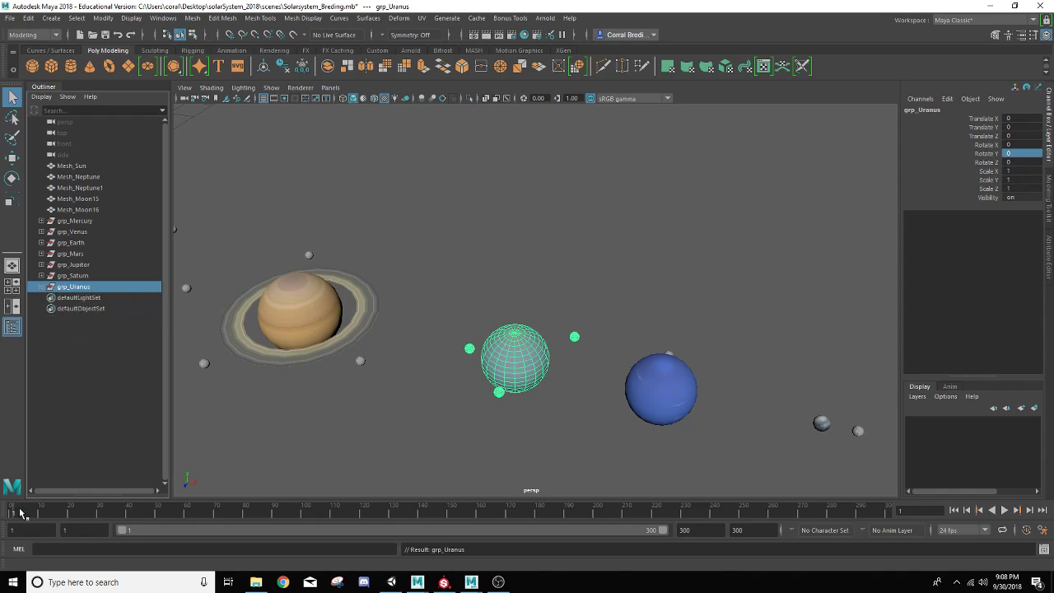
Step: Key all channels of grp_Uranus at frame 1, and enter 700 for its Rotate Y at frame 300
{"action": "key", "text": "s"}
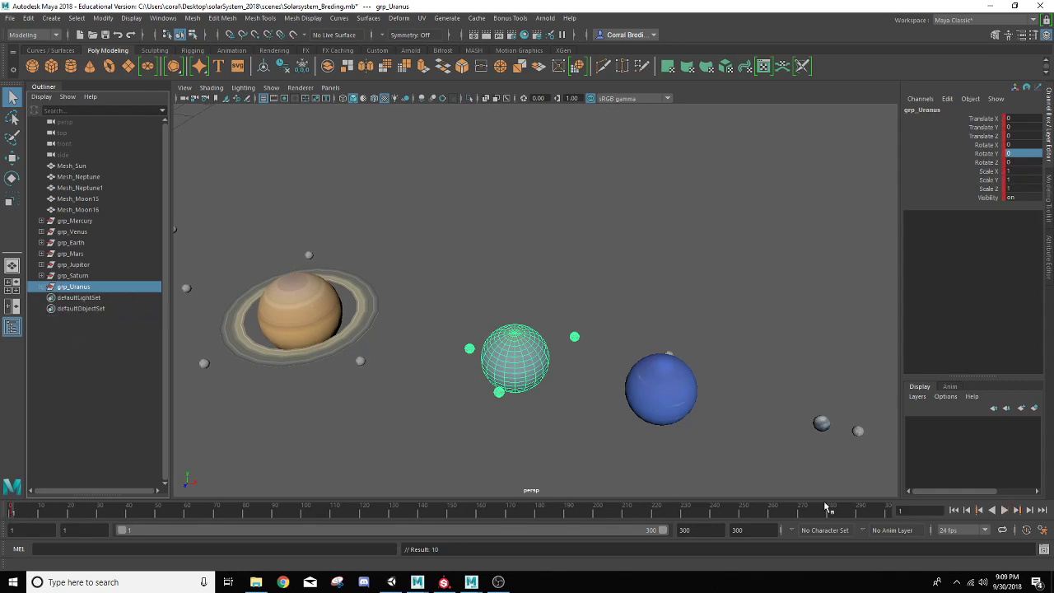
{"action": "left_click", "coordinate": [886, 510]}
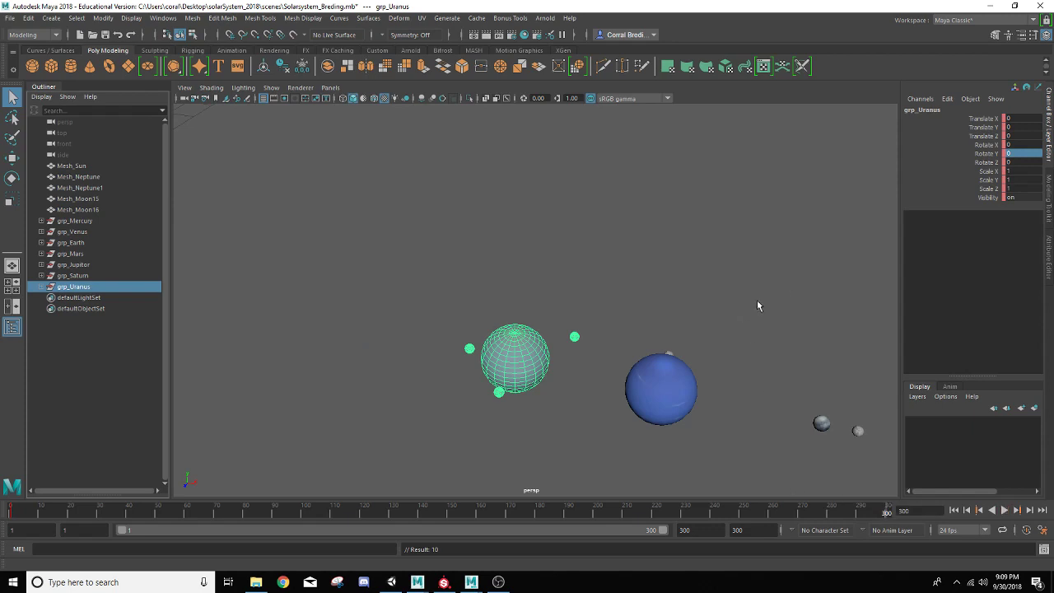
{"action": "left_click", "coordinate": [1011, 153]}
{"action": "type", "text": "2"}
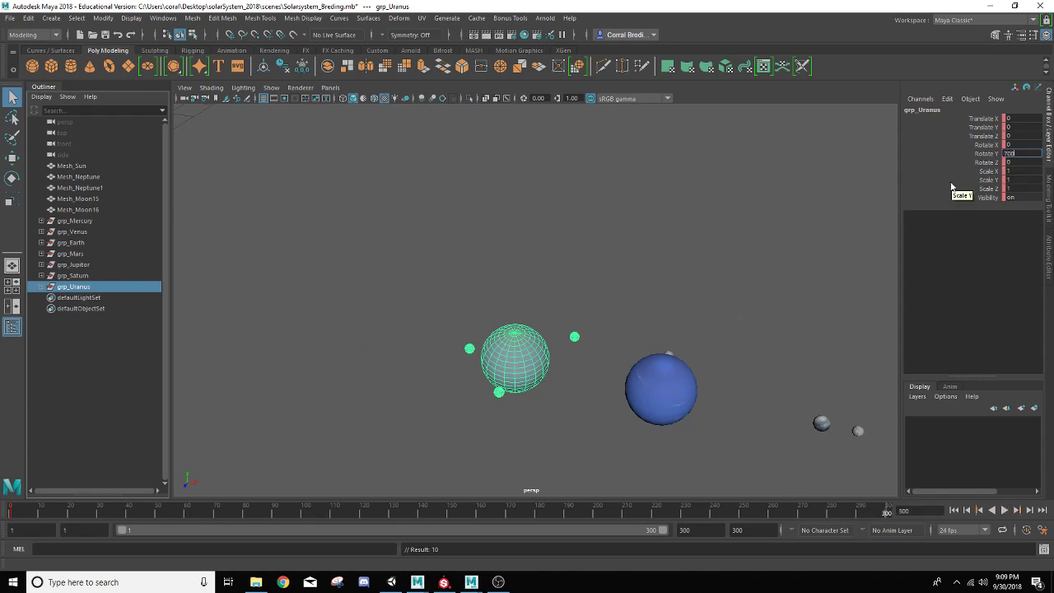
{"action": "key", "text": "Return"}
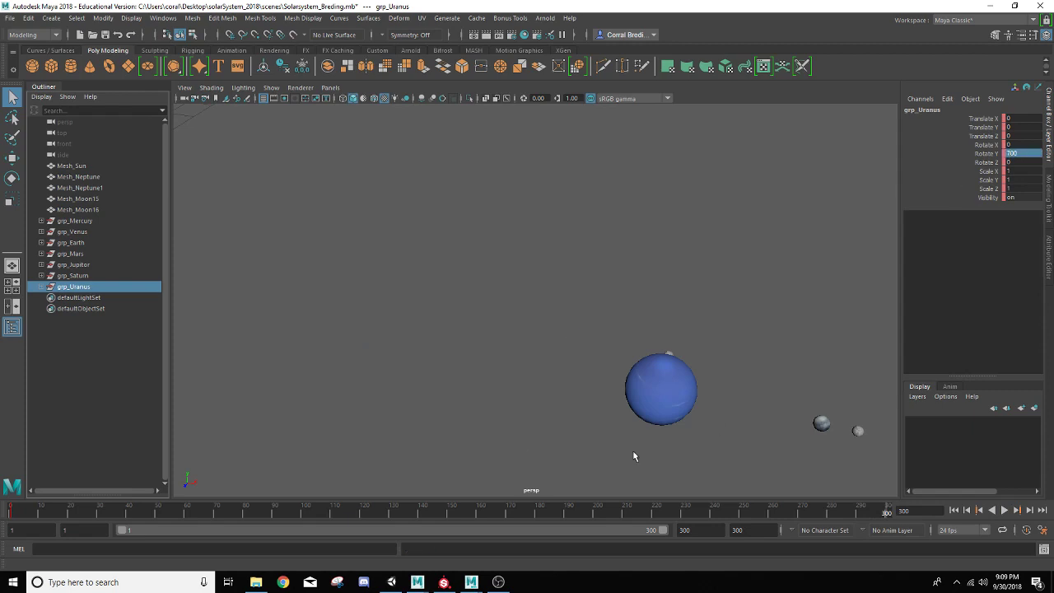
Step: Compare grp_Uranus with grp_Saturn at frame 300, and set and key grp_Uranus's Rotate Y at 600
{"action": "scroll", "coordinate": [508, 421], "scroll_direction": "down", "scroll_amount": 10}
{"action": "left_click_drag", "start_coordinate": [489, 401], "coordinate": [500, 371], "text": "alt"}
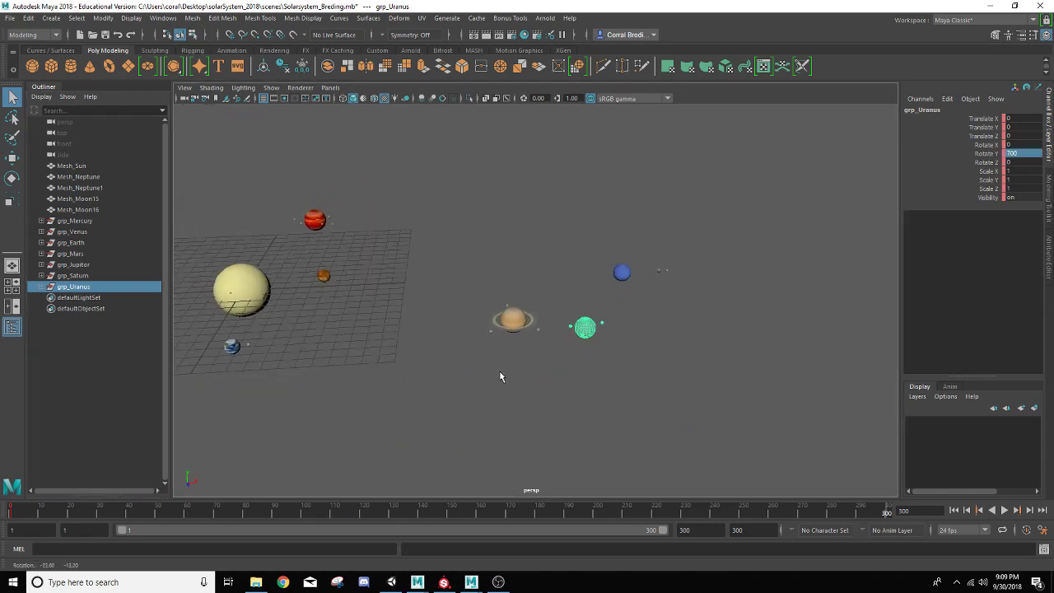
{"action": "scroll", "coordinate": [518, 376], "scroll_direction": "up", "scroll_amount": 5}
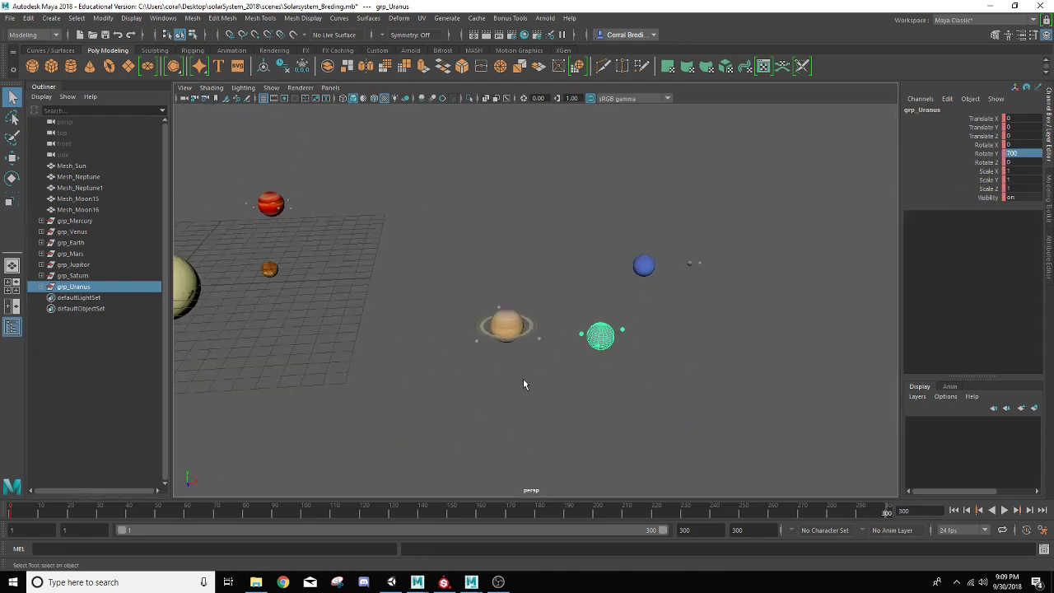
{"action": "left_click", "coordinate": [77, 276]}
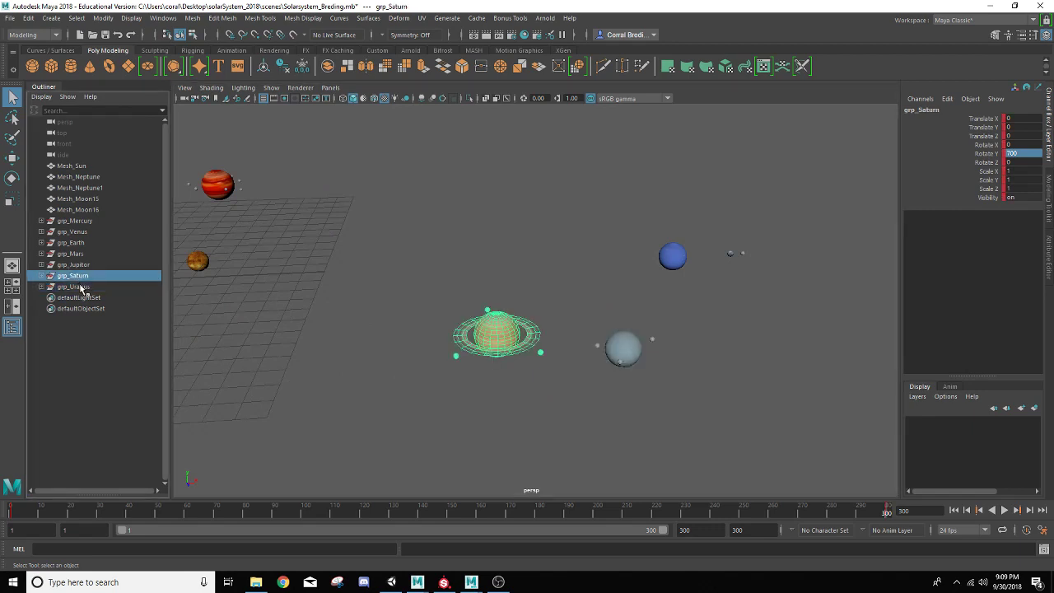
{"action": "left_click", "coordinate": [78, 286]}
{"action": "double_click", "coordinate": [1022, 154]}
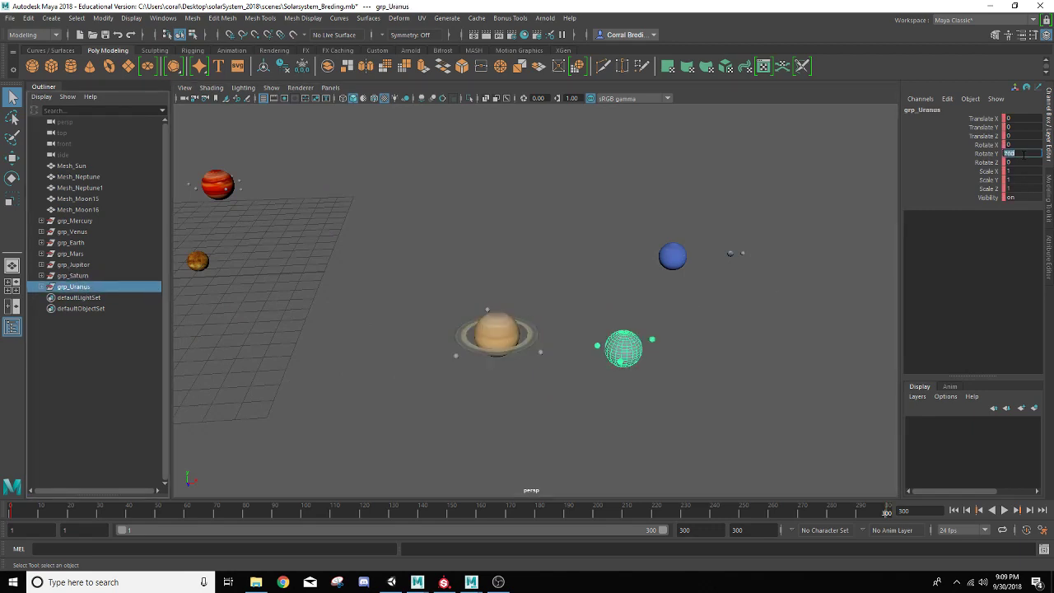
{"action": "key", "text": "Return"}
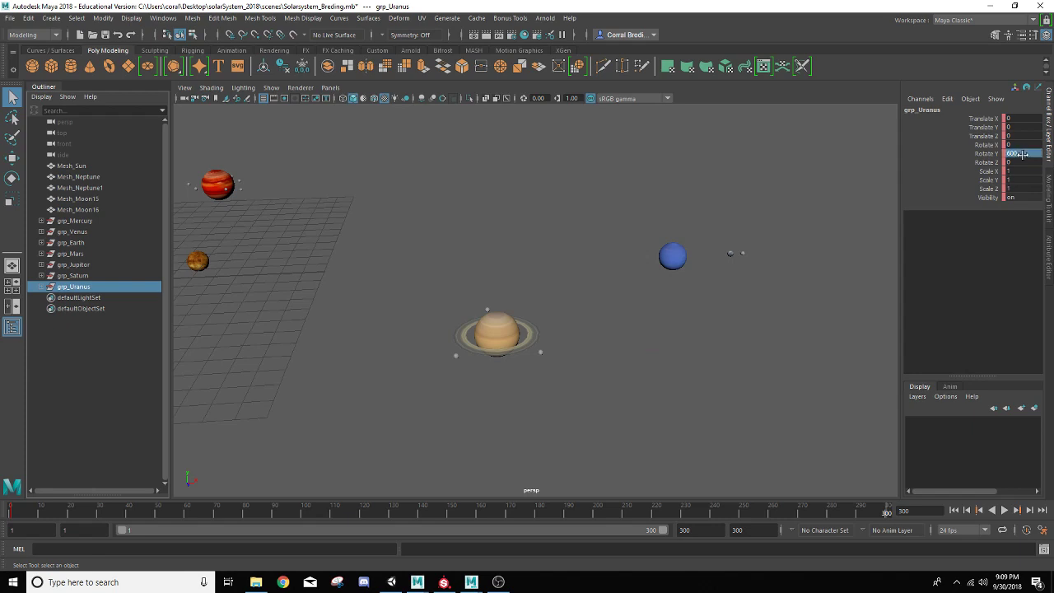
{"action": "key", "text": "s"}
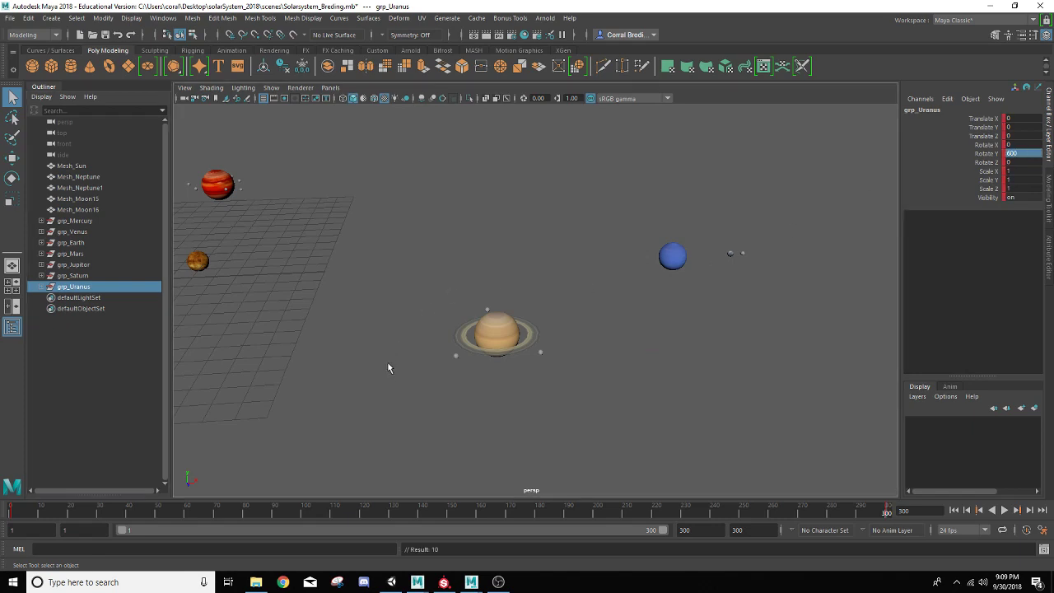
Step: Preview the planets' orbits by scrubbing through the animation with the whole solar system framed, ending at frame 1
{"action": "scroll", "coordinate": [393, 371], "scroll_direction": "down", "scroll_amount": 5}
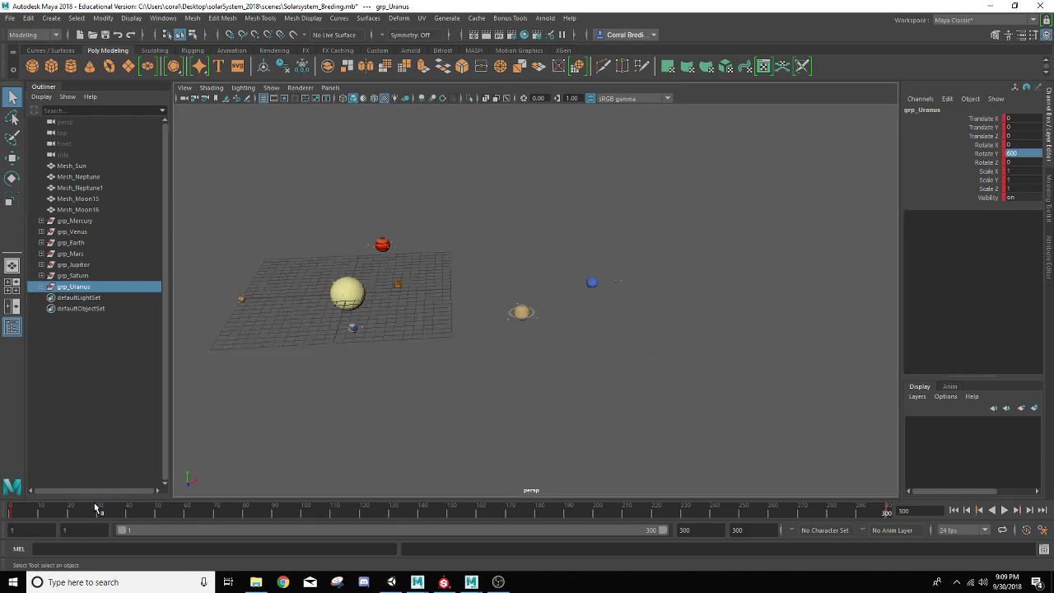
{"action": "key", "text": "alt+v"}
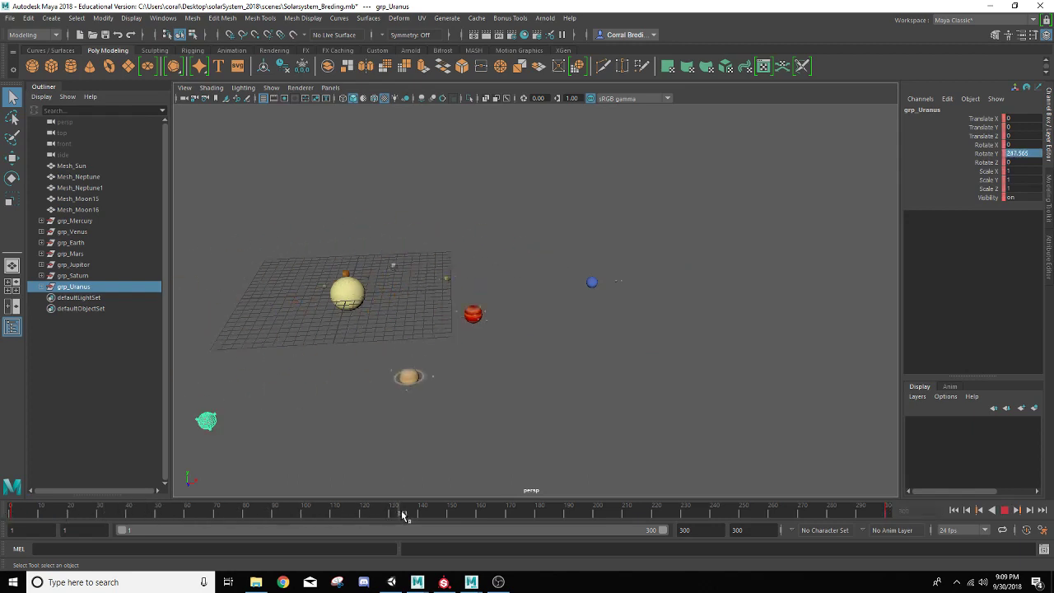
{"action": "left_click_drag", "start_coordinate": [136, 515], "coordinate": [2, 504]}
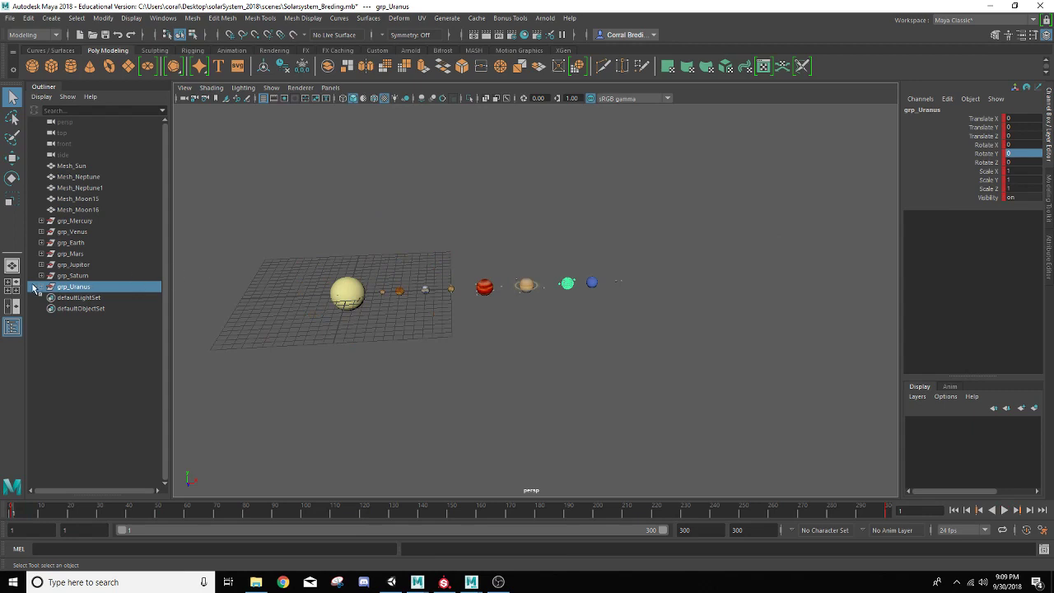
Step: Key all channels of Mesh_Uranus at frame 1, and set and key its Rotate Y at 1080 at frame 300
{"action": "left_click", "coordinate": [41, 287]}
{"action": "left_click", "coordinate": [82, 298]}
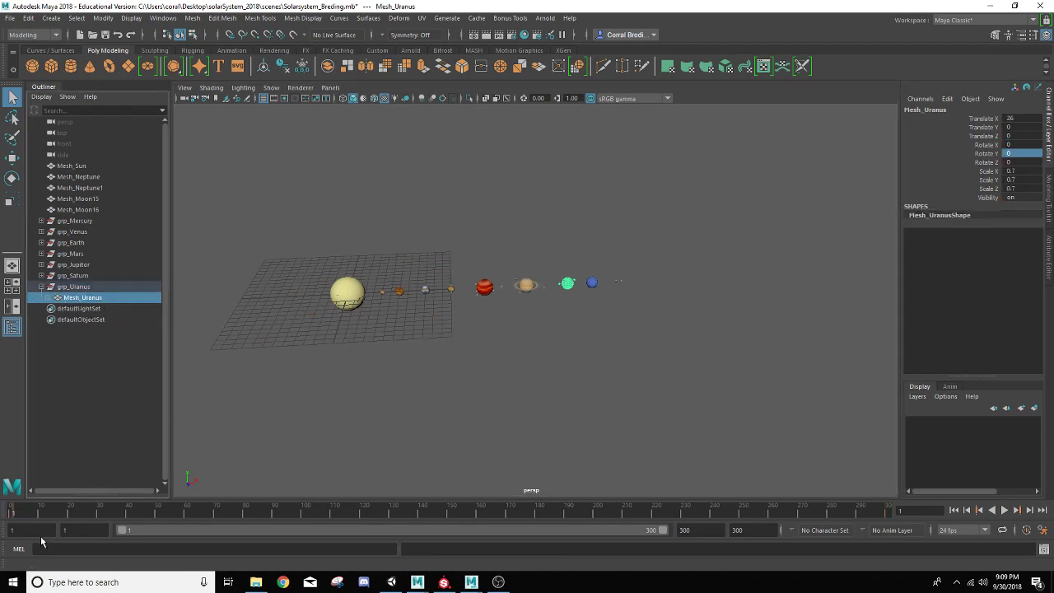
{"action": "key", "text": "s"}
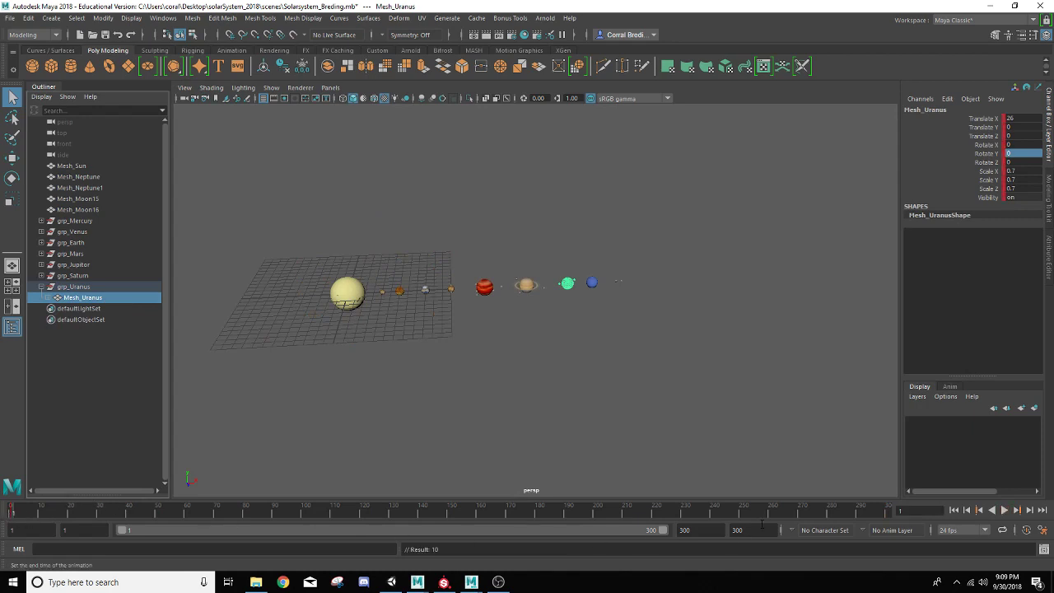
{"action": "left_click_drag", "start_coordinate": [842, 512], "coordinate": [889, 509]}
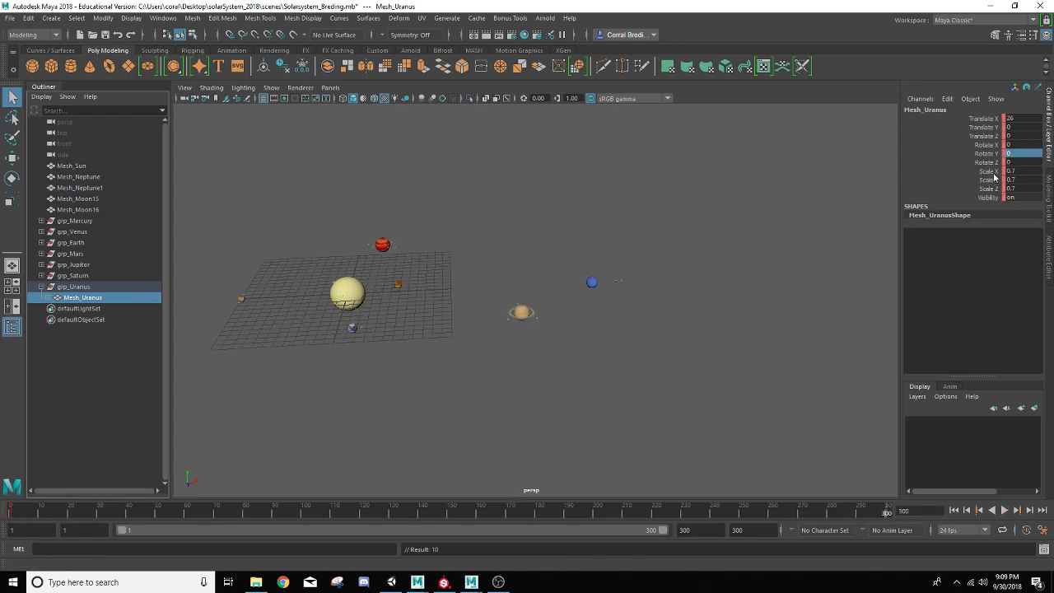
{"action": "double_click", "coordinate": [1014, 154]}
{"action": "type", "text": "1080"}
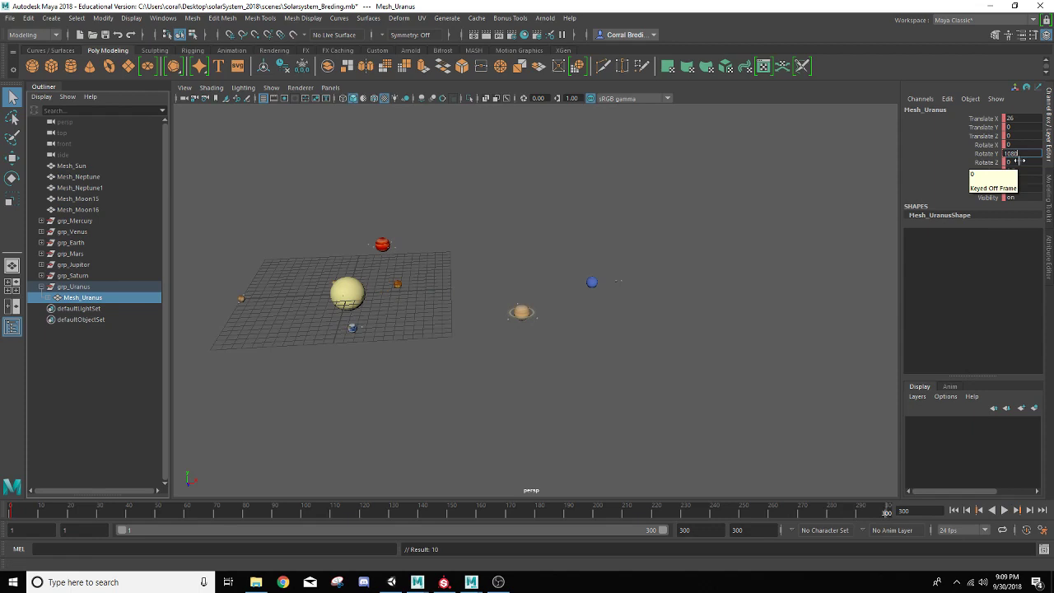
{"action": "key", "text": "Return"}
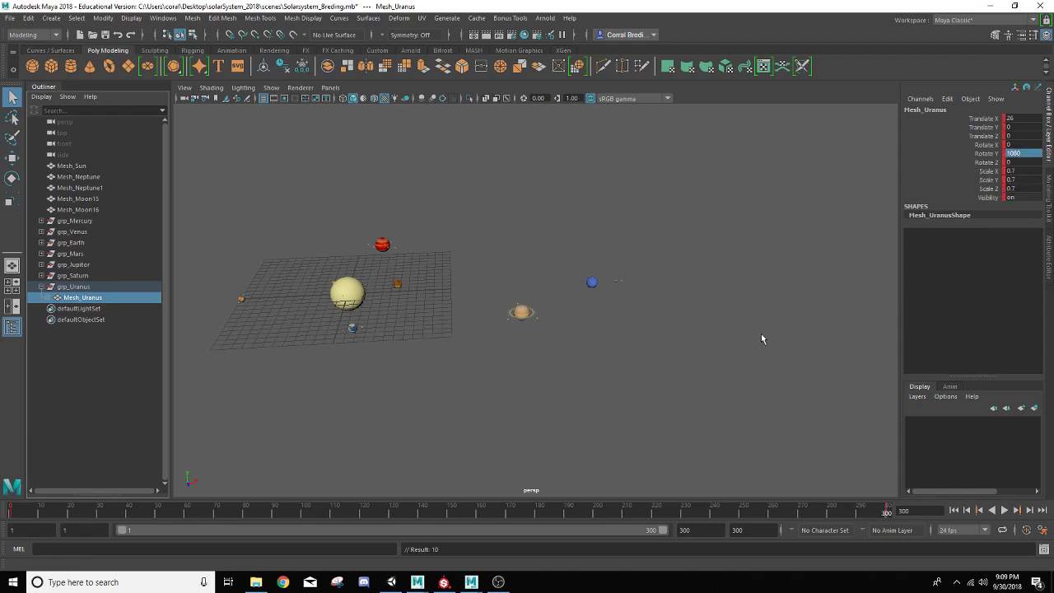
Step: Play back the animation to check Uranus's motion, and collapse grp_Uranus
{"action": "key", "text": "alt+v"}
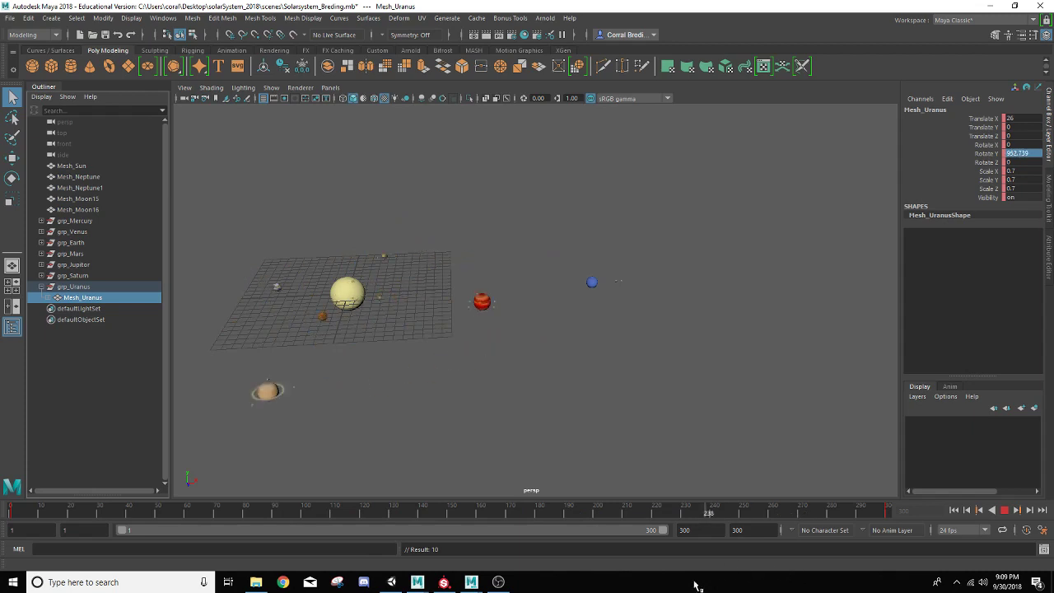
{"action": "key", "text": "Escape"}
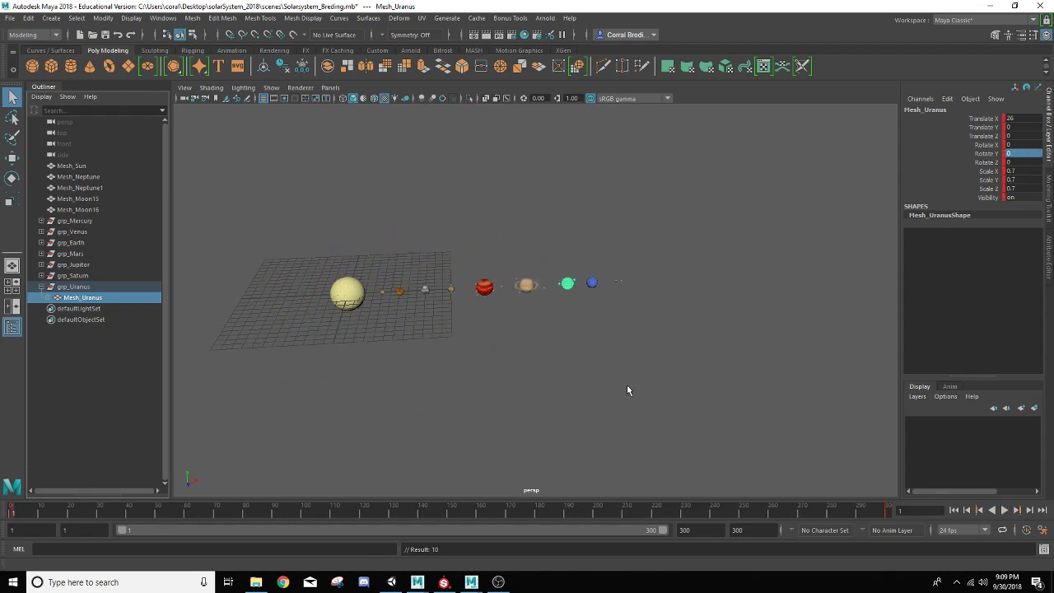
{"action": "scroll", "coordinate": [628, 385], "scroll_direction": "up", "scroll_amount": 8}
{"action": "middle_click_drag", "start_coordinate": [757, 268], "coordinate": [540, 358], "text": "alt"}
{"action": "scroll", "coordinate": [535, 359], "scroll_direction": "up", "scroll_amount": 5}
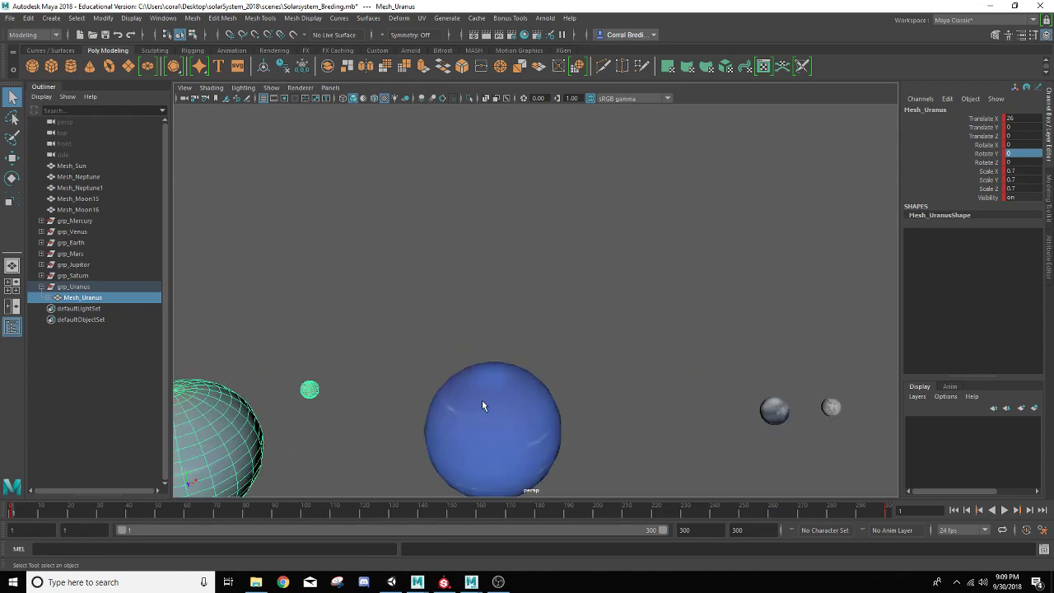
{"action": "left_click", "coordinate": [42, 287]}
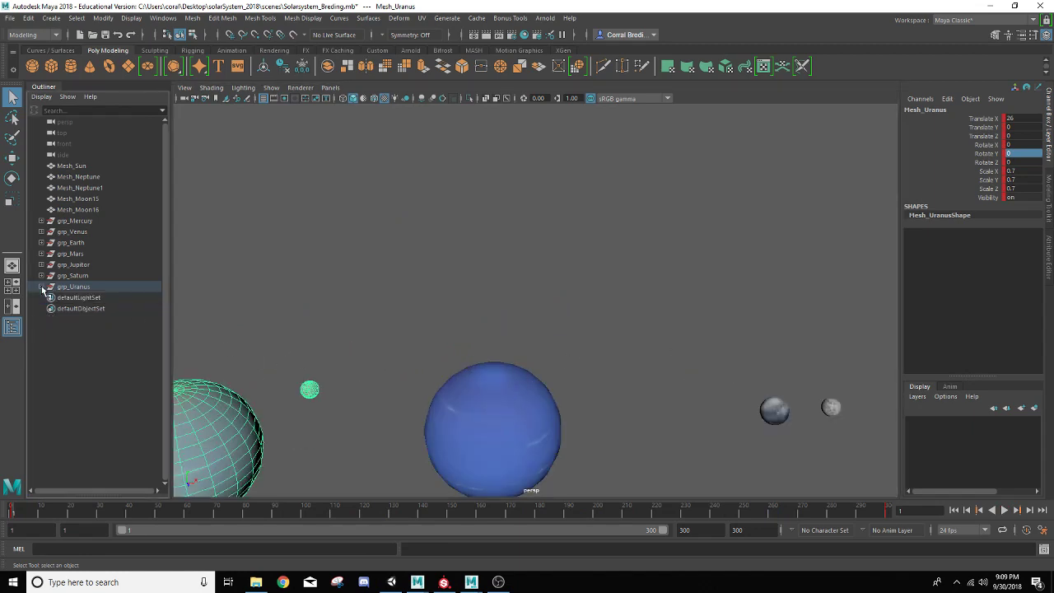
Step: Parent Neptune's moon, Mesh_Moon15, to Mesh_Neptune
{"action": "left_click", "coordinate": [440, 416]}
{"action": "scroll", "coordinate": [484, 422], "scroll_direction": "down", "scroll_amount": 5}
{"action": "scroll", "coordinate": [486, 407], "scroll_direction": "up", "scroll_amount": 2}
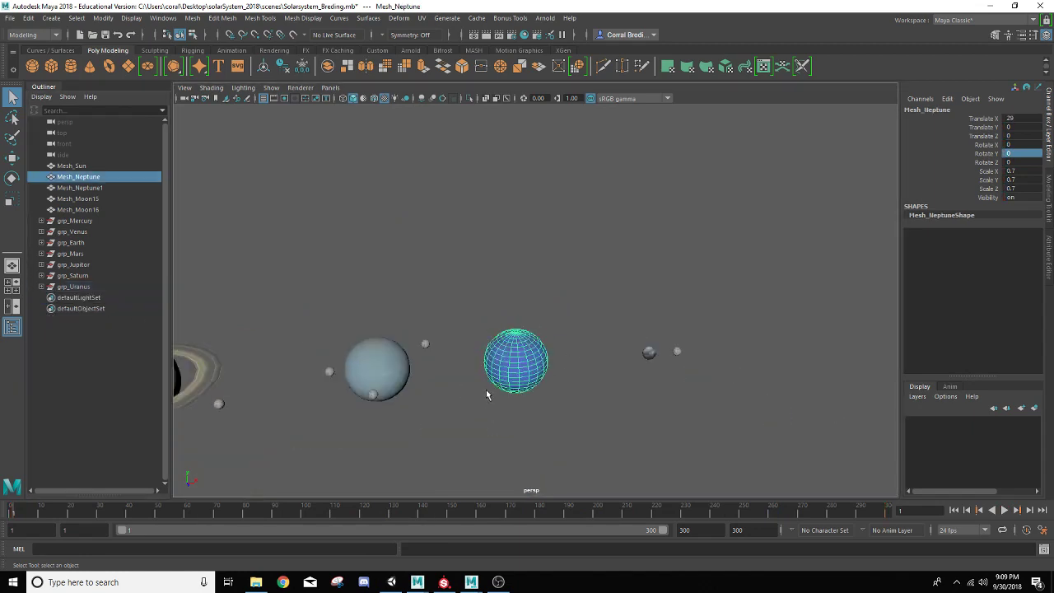
{"action": "key", "text": "x"}
{"action": "left_click_drag", "start_coordinate": [565, 363], "coordinate": [604, 278], "text": "alt"}
{"action": "key", "text": "f"}
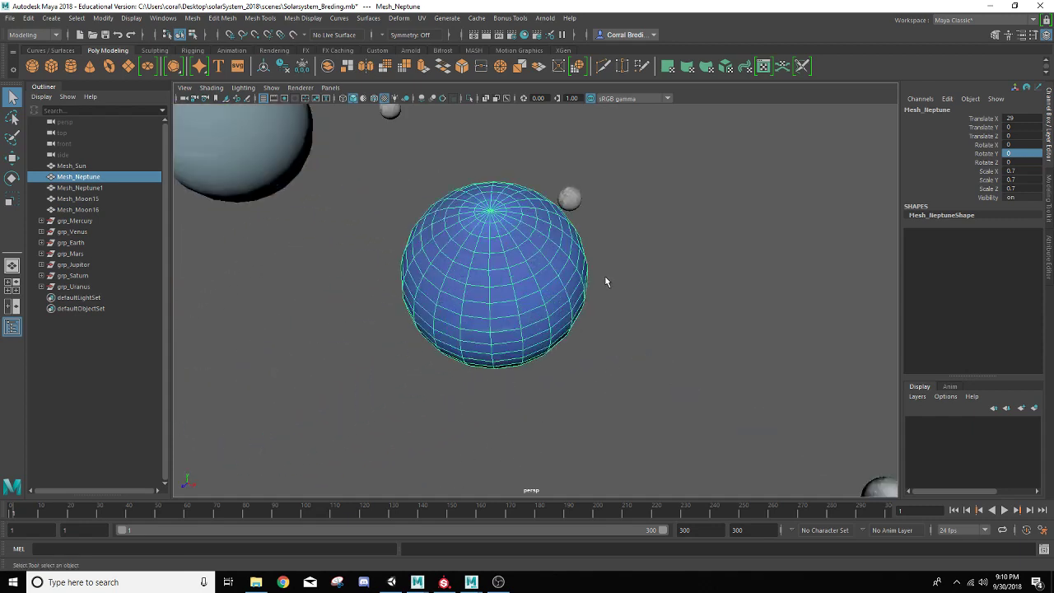
{"action": "left_click", "coordinate": [567, 199]}
{"action": "left_click_drag", "start_coordinate": [571, 205], "coordinate": [587, 255], "text": "alt"}
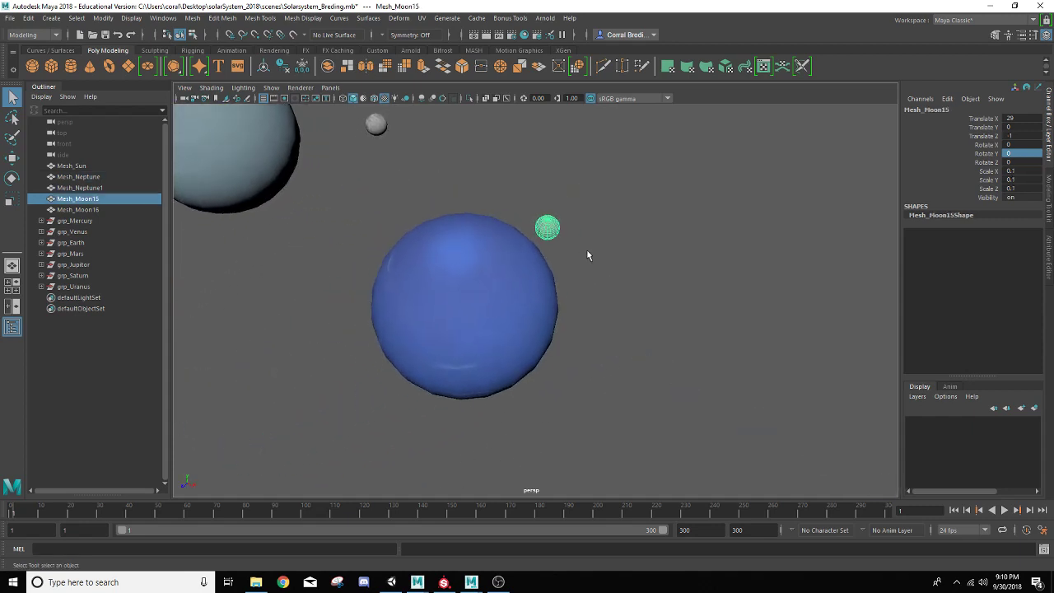
{"action": "left_click", "coordinate": [521, 303], "text": "shift"}
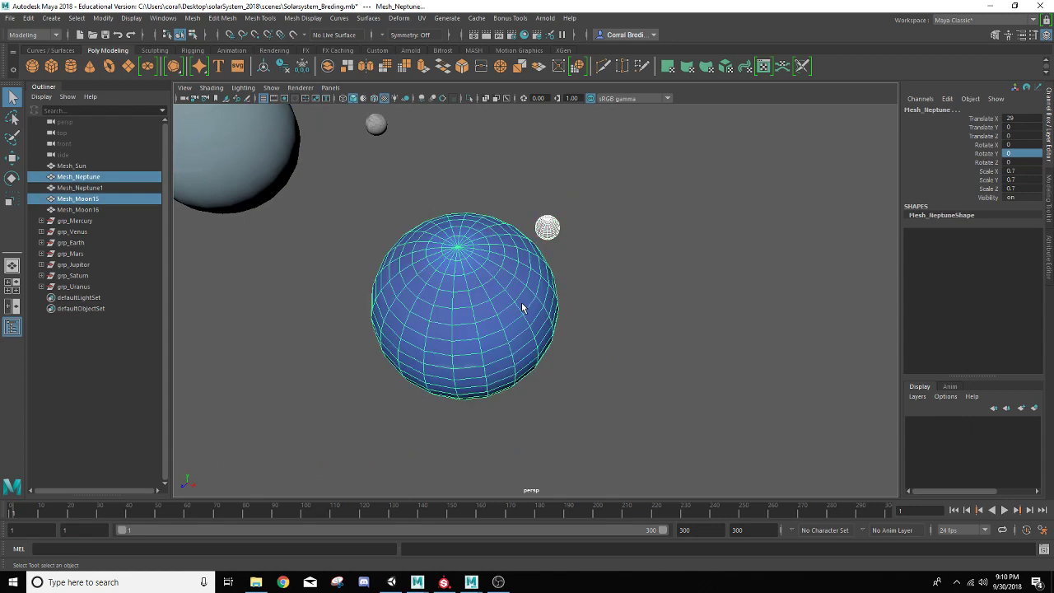
{"action": "key", "text": "p"}
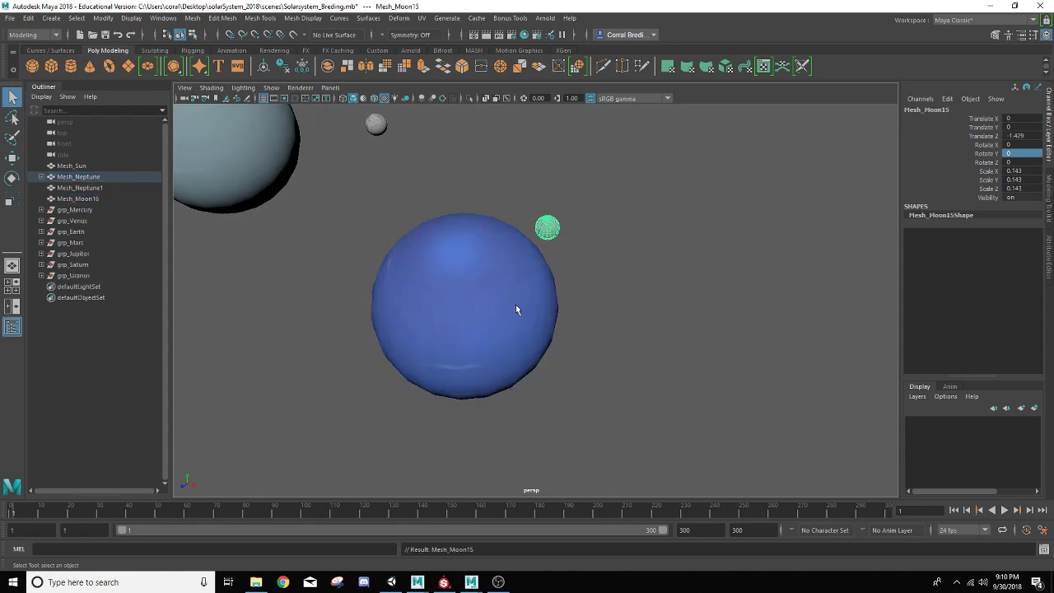
{"action": "left_click", "coordinate": [515, 304]}
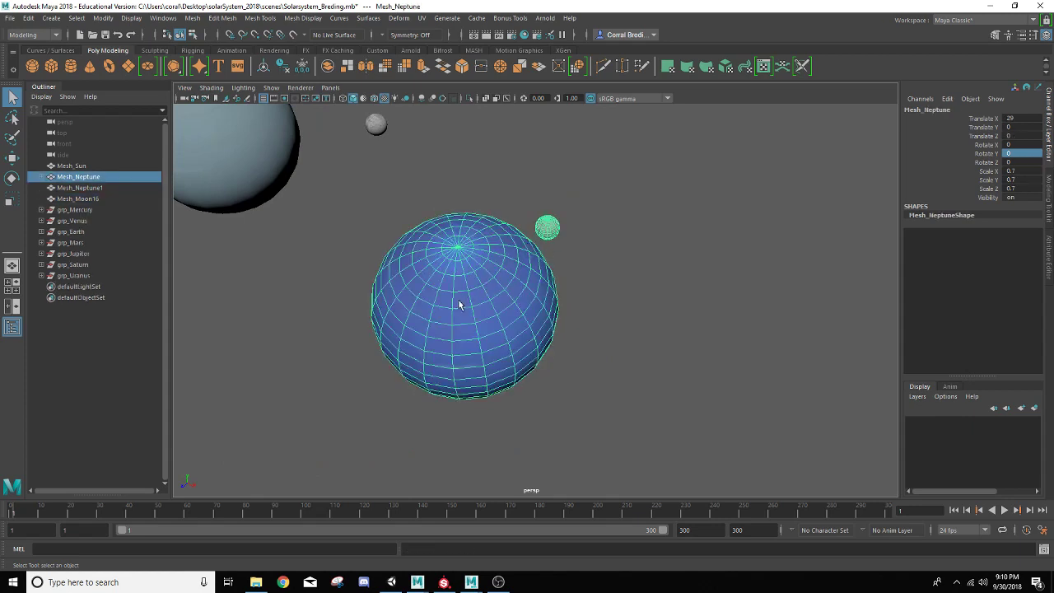
Step: Rename Mesh_Neptune1, the small planet beyond Neptune, as Mesh_Pluto
{"action": "left_click", "coordinate": [84, 189]}
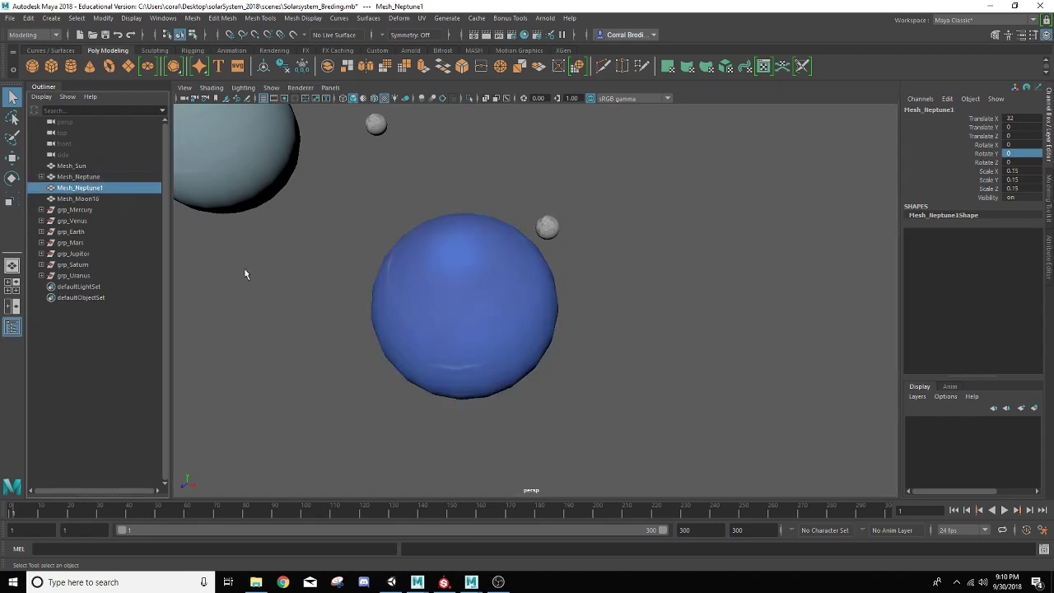
{"action": "scroll", "coordinate": [556, 381], "scroll_direction": "down", "scroll_amount": 7}
{"action": "scroll", "coordinate": [554, 382], "scroll_direction": "up", "scroll_amount": 3}
{"action": "scroll", "coordinate": [554, 385], "scroll_direction": "up", "scroll_amount": 2}
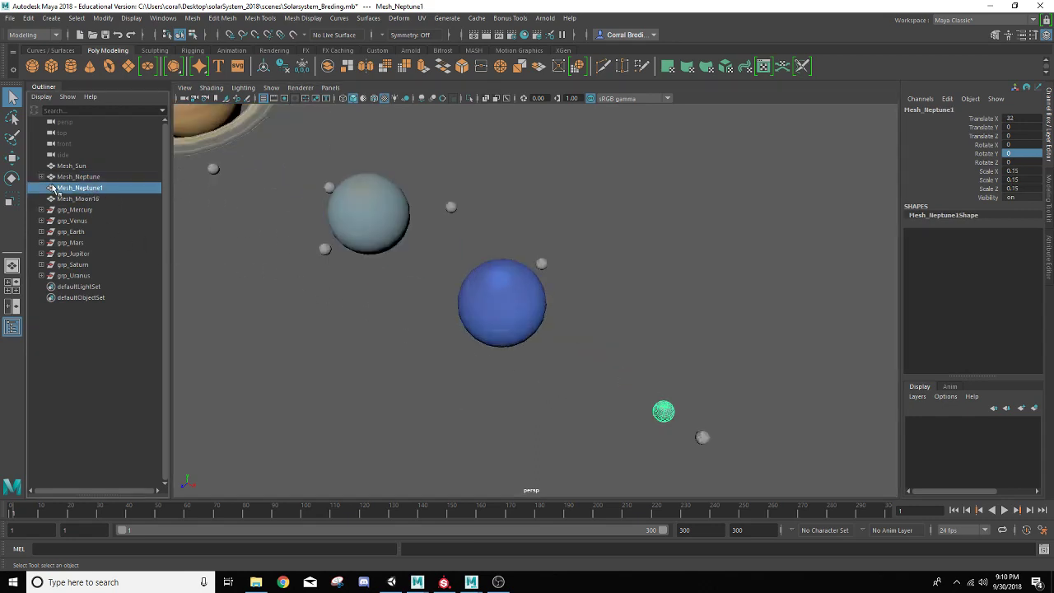
{"action": "double_click", "coordinate": [82, 188]}
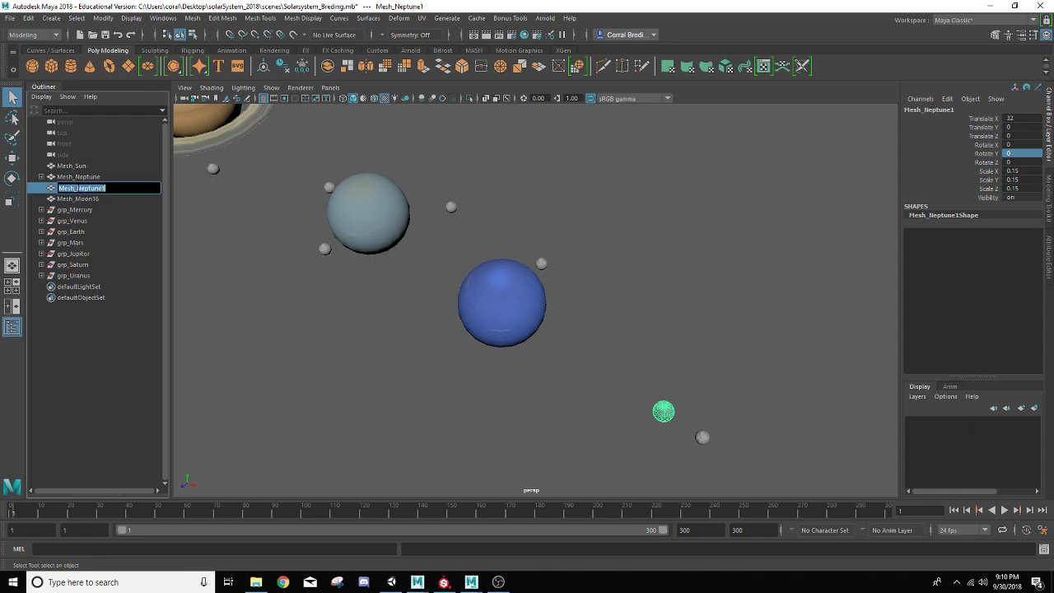
{"action": "left_click_drag", "start_coordinate": [107, 189], "coordinate": [83, 188]}
{"action": "type", "text": "Pluto"}
{"action": "key", "text": "Return"}
Step: Group Mesh_Neptune with its moon and rename the new group grp_Neptune
{"action": "left_click", "coordinate": [530, 309]}
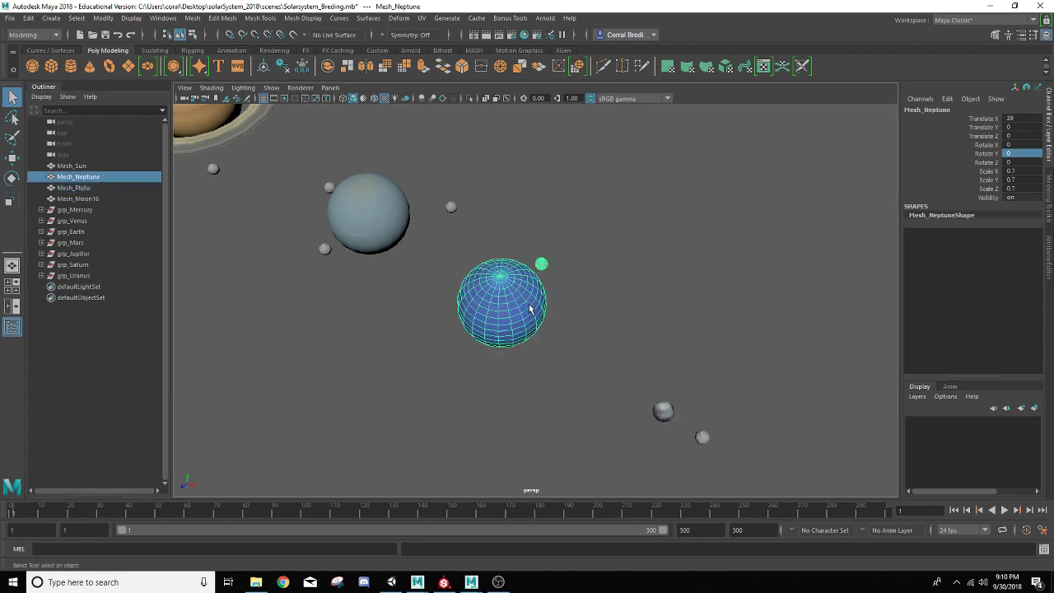
{"action": "left_click", "coordinate": [84, 176]}
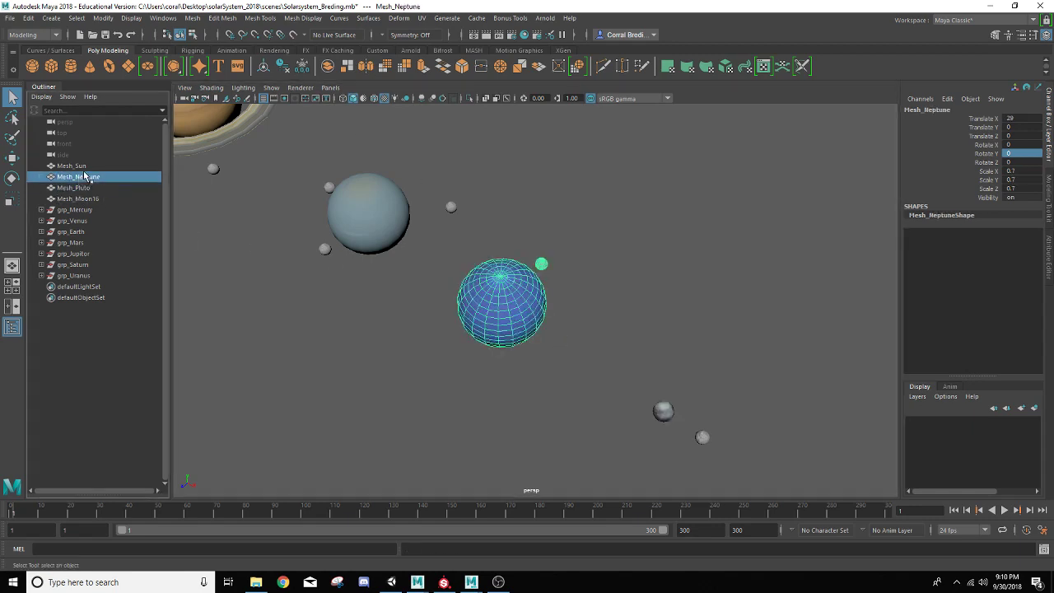
{"action": "key", "text": "ctrl+g"}
{"action": "double_click", "coordinate": [68, 277]}
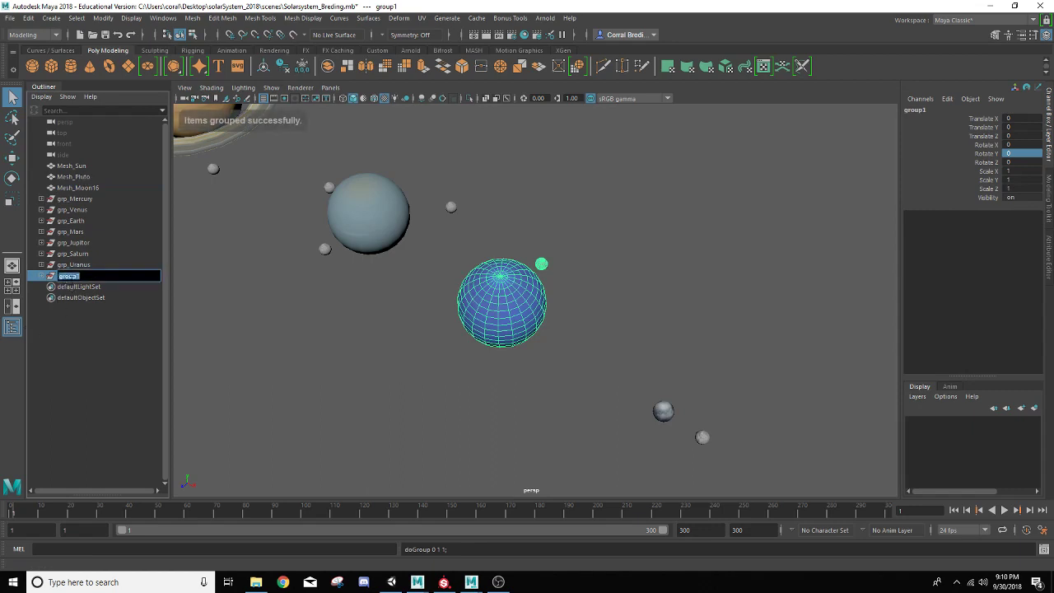
{"action": "type", "text": "grp_N"}
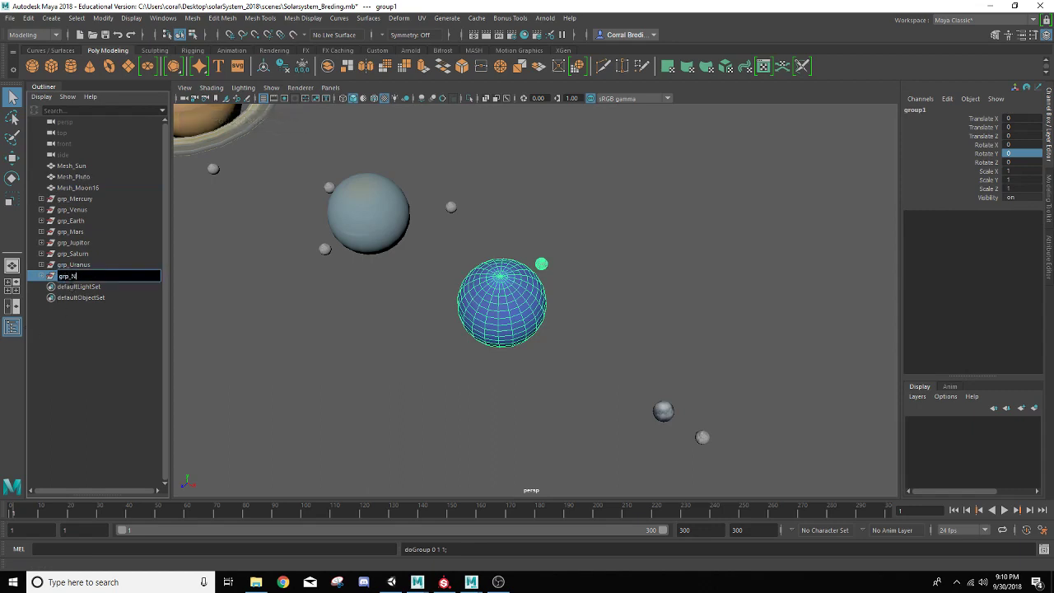
{"action": "type", "text": "eptune"}
{"action": "key", "text": "Return"}
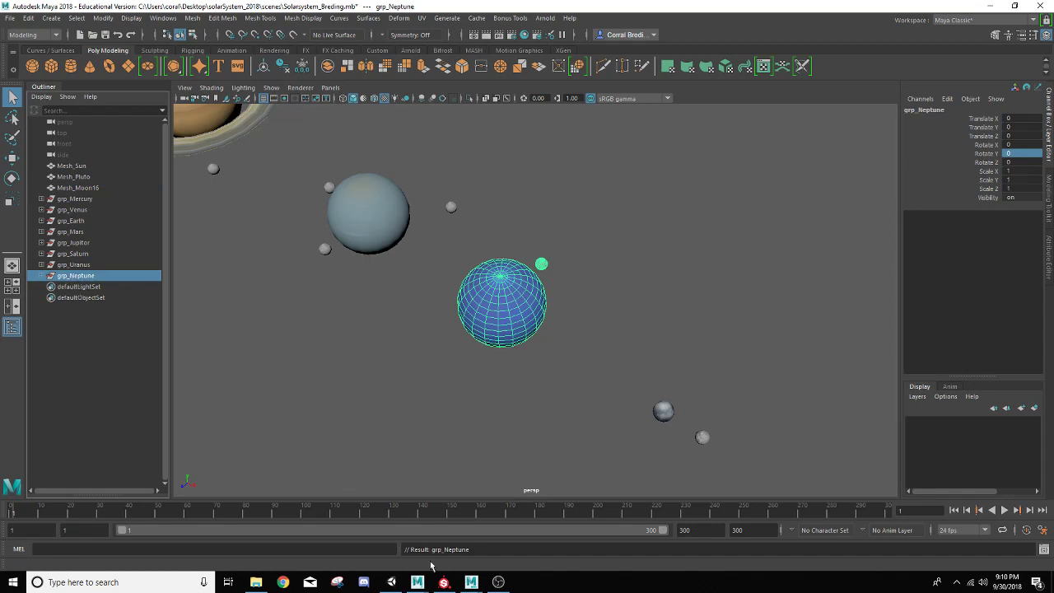
Step: Key all channels of grp_Neptune at frame 1, and set and key its Rotate Y at 500 at frame 300
{"action": "key", "text": "s"}
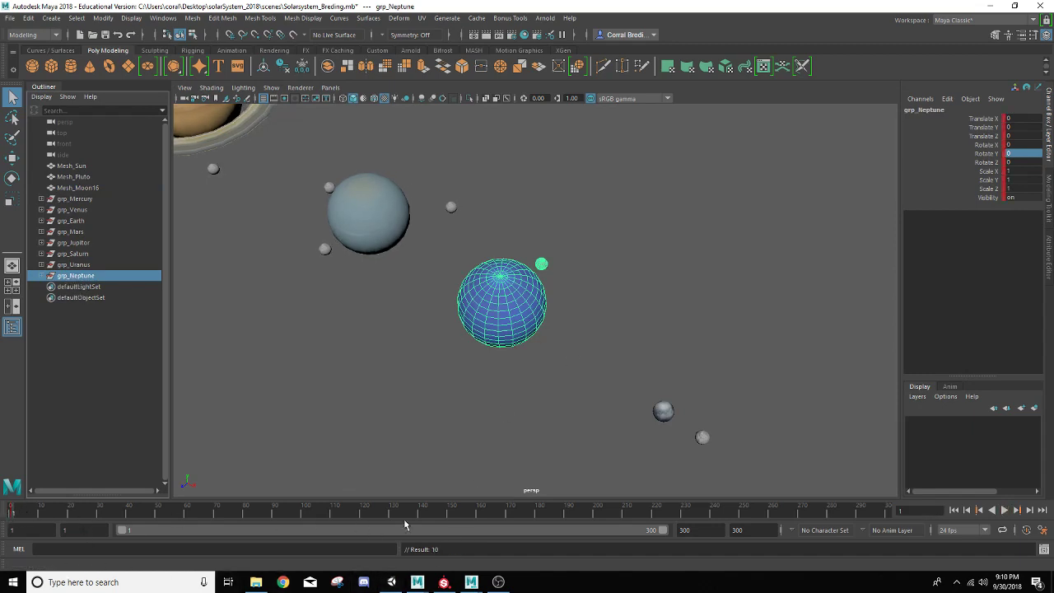
{"action": "left_click", "coordinate": [880, 512]}
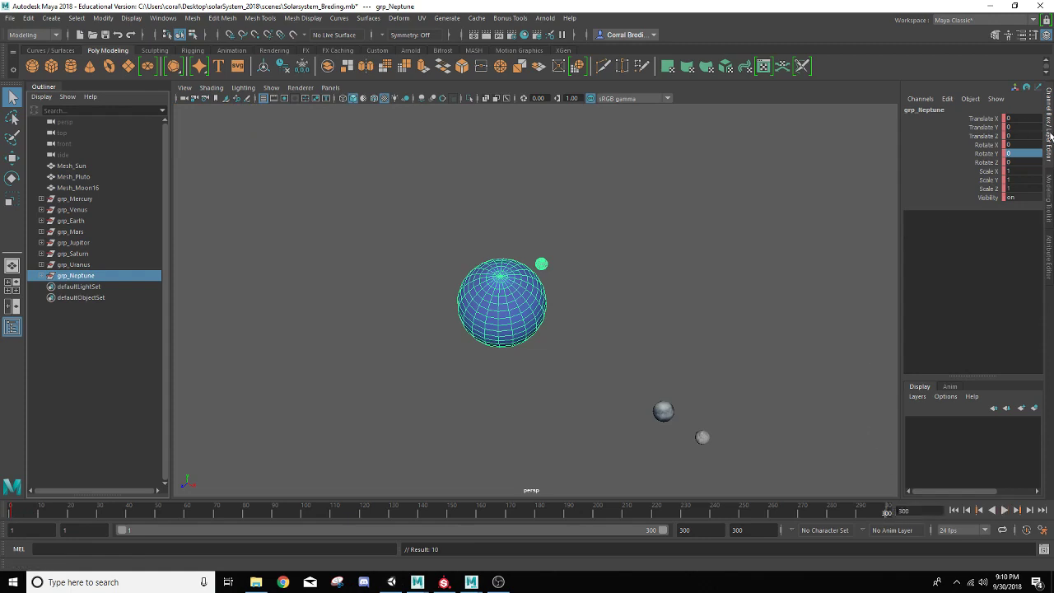
{"action": "double_click", "coordinate": [1022, 154]}
{"action": "type", "text": "500"}
{"action": "key", "text": "Return"}
{"action": "key", "text": "s"}
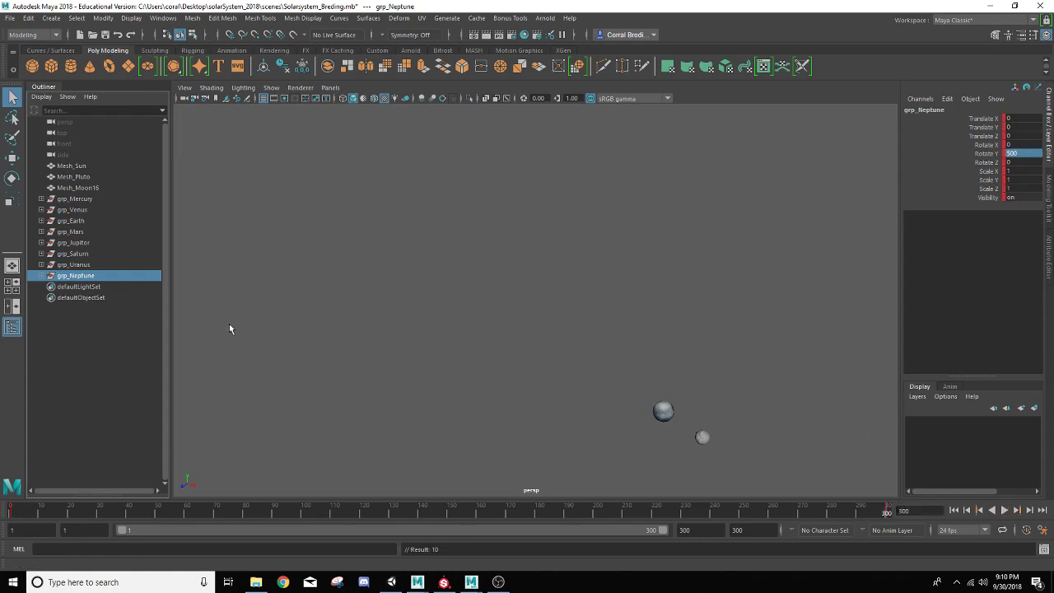
Step: Key all channels of Mesh_Neptune at frame 1, and set and key a spin value for its Rotate Y at frame 300
{"action": "left_click", "coordinate": [41, 275]}
{"action": "left_click", "coordinate": [74, 286]}
{"action": "left_click_drag", "start_coordinate": [29, 509], "coordinate": [9, 511]}
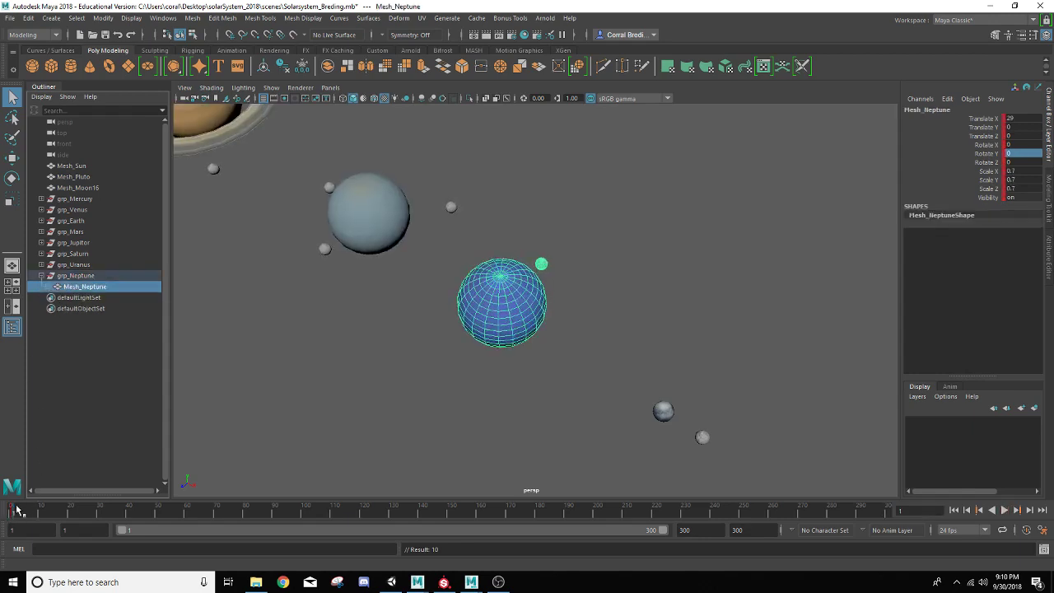
{"action": "left_click_drag", "start_coordinate": [882, 512], "coordinate": [897, 514]}
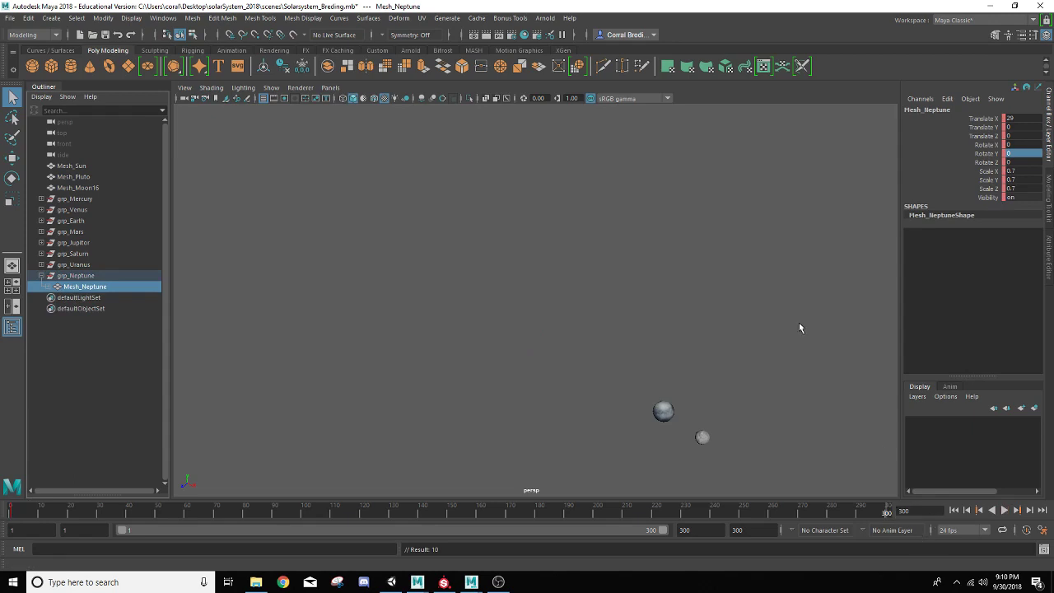
{"action": "double_click", "coordinate": [1035, 154]}
{"action": "key", "text": "Return"}
{"action": "key", "text": "s"}
Step: Play back the animation from frame 1 with the whole solar system in view, and collapse grp_Neptune
{"action": "left_click_drag", "start_coordinate": [36, 508], "coordinate": [6, 512]}
{"action": "scroll", "coordinate": [465, 371], "scroll_direction": "down", "scroll_amount": 10}
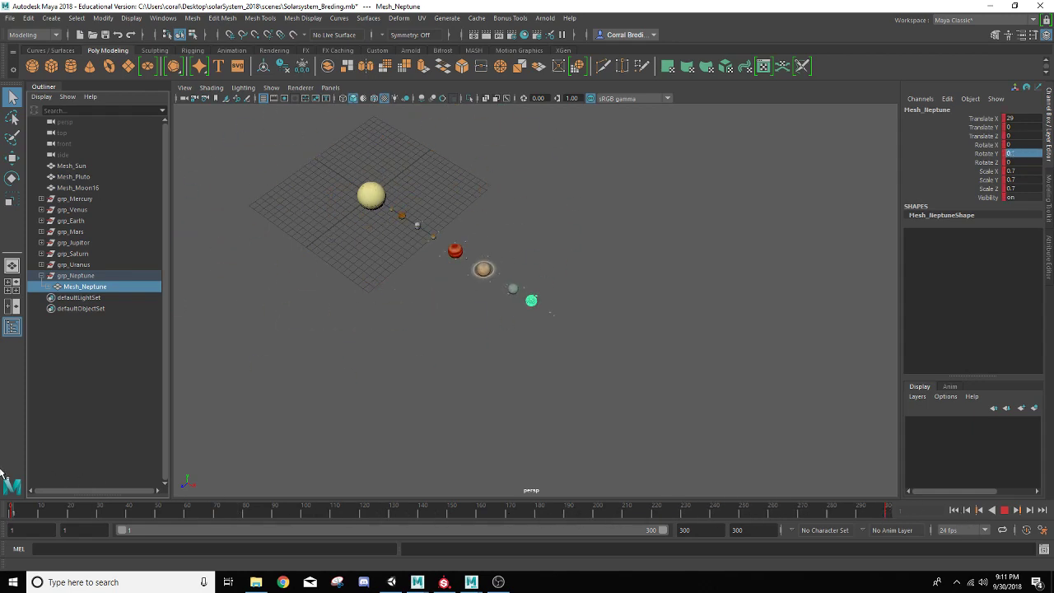
{"action": "left_click", "coordinate": [40, 276]}
Step: Parent Pluto's moon, Mesh_Moon16, to Mesh_Pluto
{"action": "key", "text": "f"}
{"action": "scroll", "coordinate": [480, 332], "scroll_direction": "up", "scroll_amount": 2}
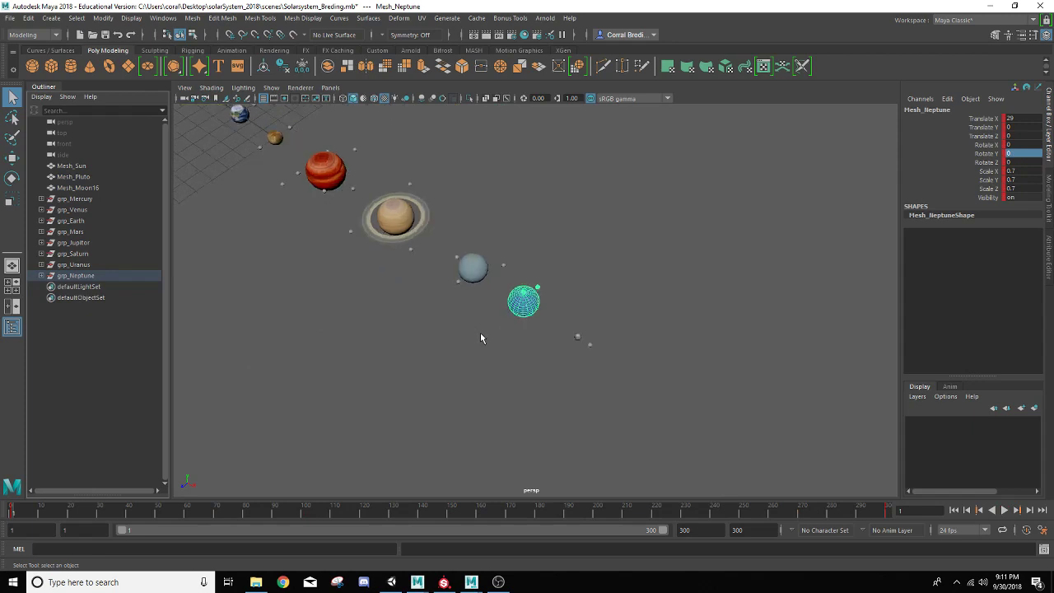
{"action": "left_click", "coordinate": [577, 338]}
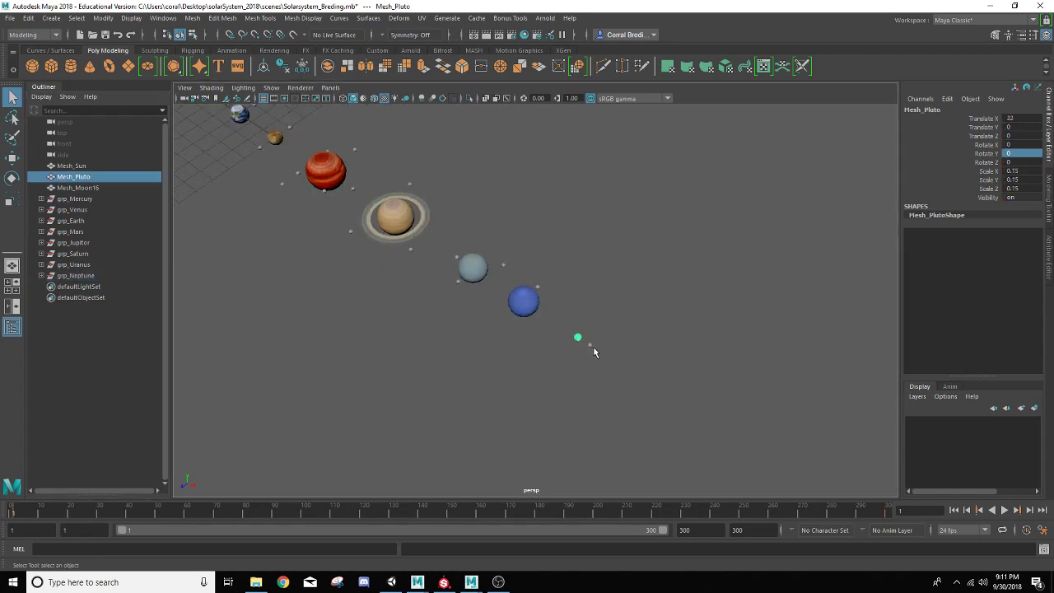
{"action": "left_click", "coordinate": [589, 345]}
{"action": "left_click", "coordinate": [578, 339]}
{"action": "left_click", "coordinate": [591, 345]}
{"action": "scroll", "coordinate": [592, 346], "scroll_direction": "up", "scroll_amount": 5}
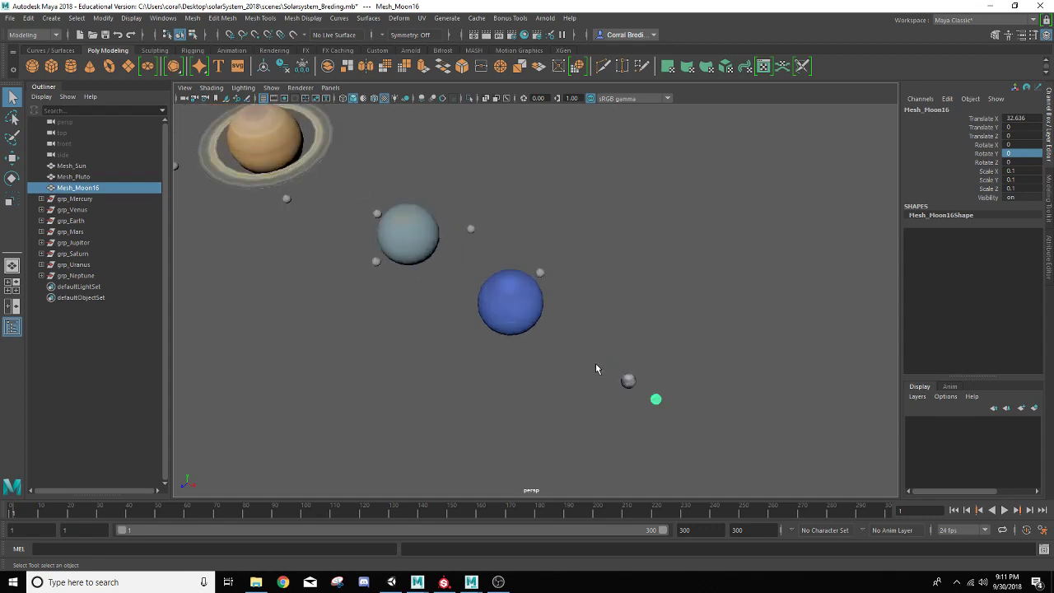
{"action": "left_click", "coordinate": [625, 381], "text": "shift"}
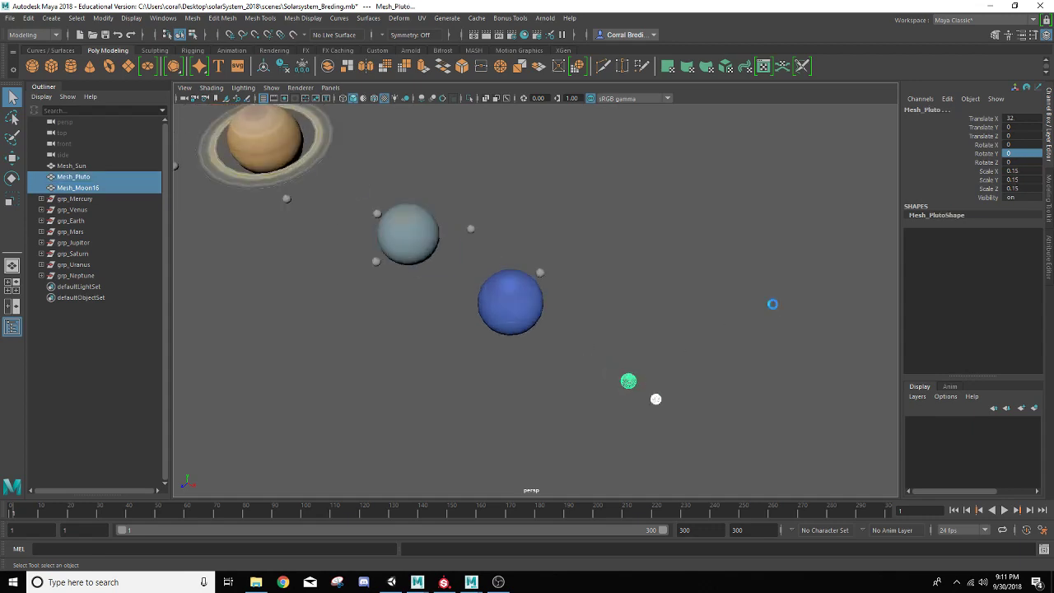
{"action": "key", "text": "p"}
Step: Group Mesh_Pluto together with its moon and rename the group grp_Pluto
{"action": "left_click", "coordinate": [624, 377]}
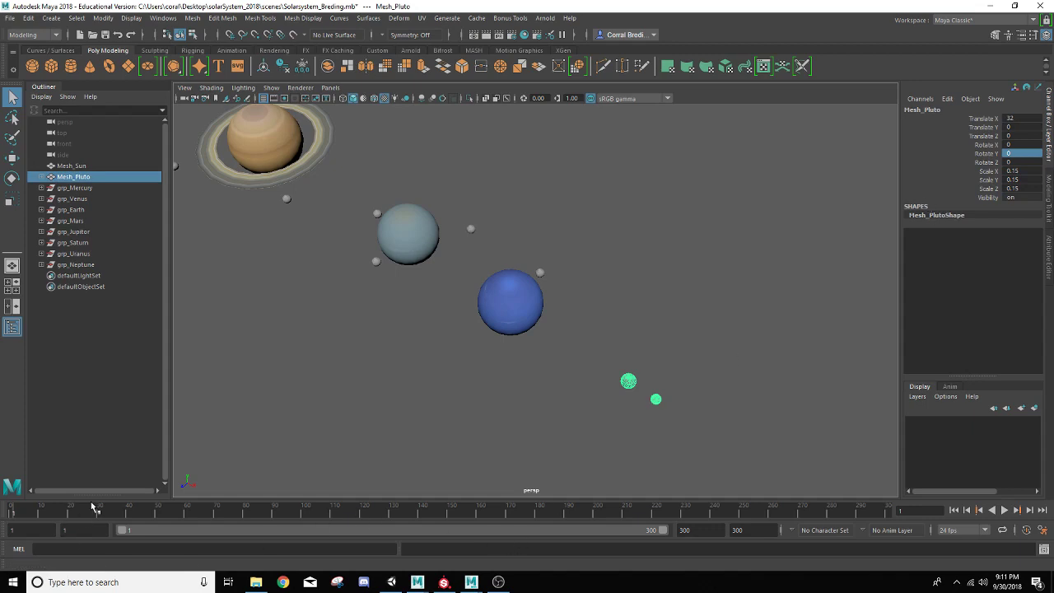
{"action": "key", "text": "ctrl+g"}
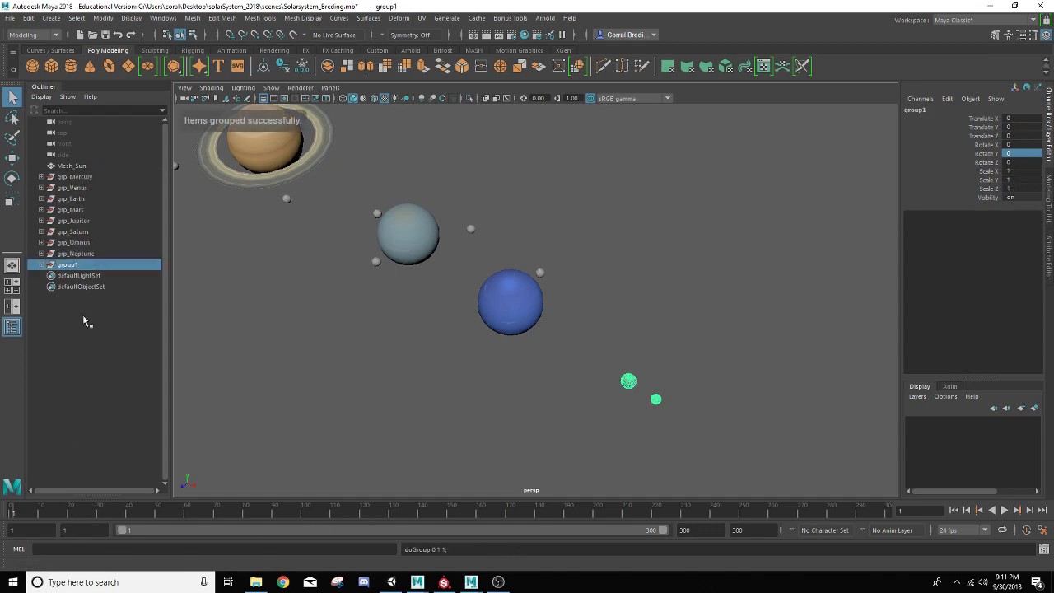
{"action": "double_click", "coordinate": [74, 265]}
{"action": "type", "text": "grp_Pluto"}
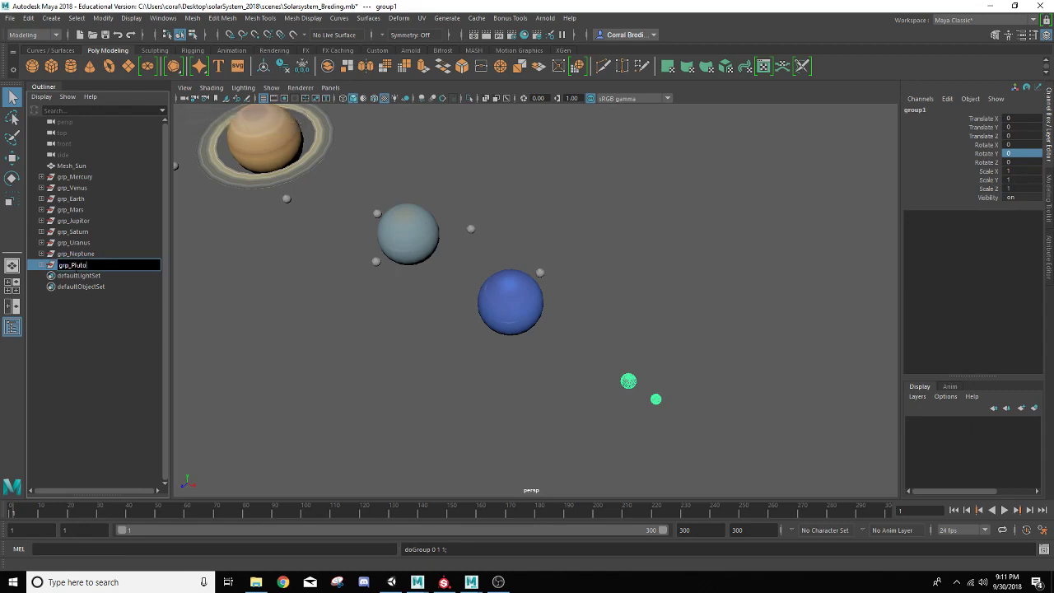
{"action": "key", "text": "Return"}
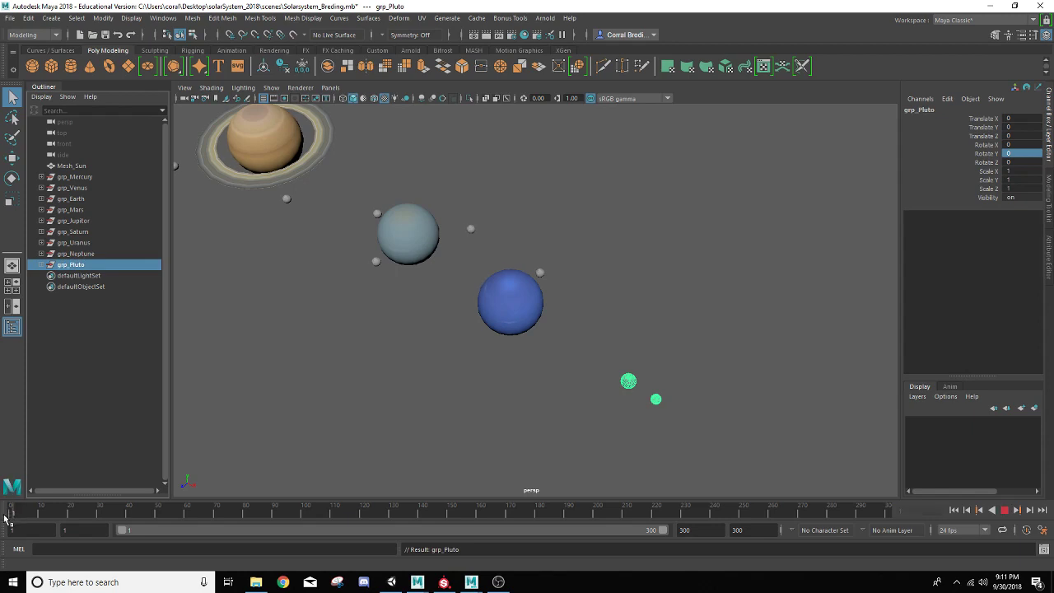
Step: Key all channels of grp_Pluto at frame 1, and set and key its Rotate Y at 360 at frame 300
{"action": "key", "text": "s"}
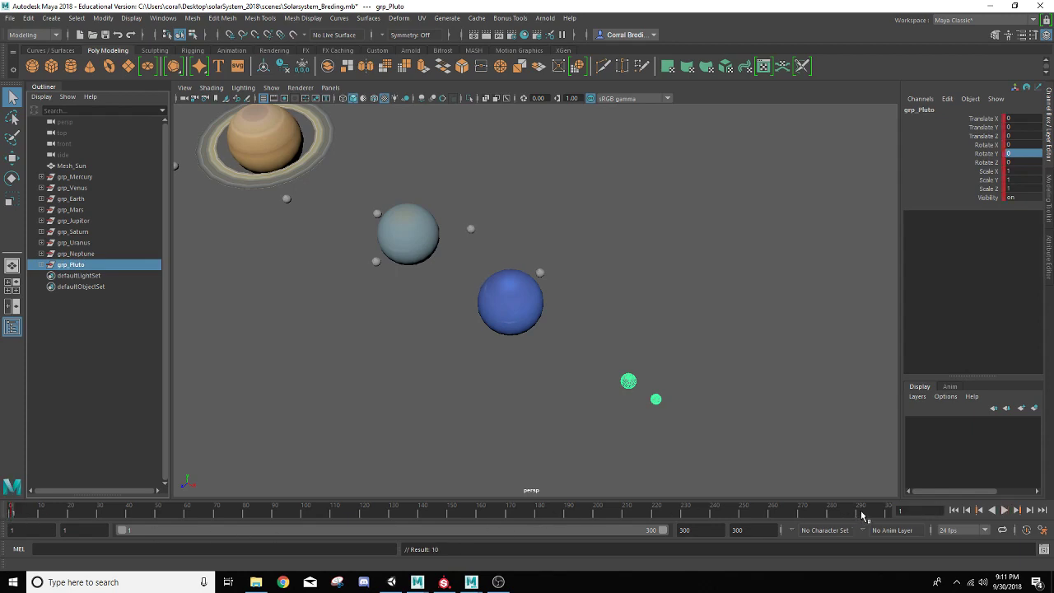
{"action": "left_click_drag", "start_coordinate": [881, 512], "coordinate": [898, 515]}
{"action": "double_click", "coordinate": [1021, 153]}
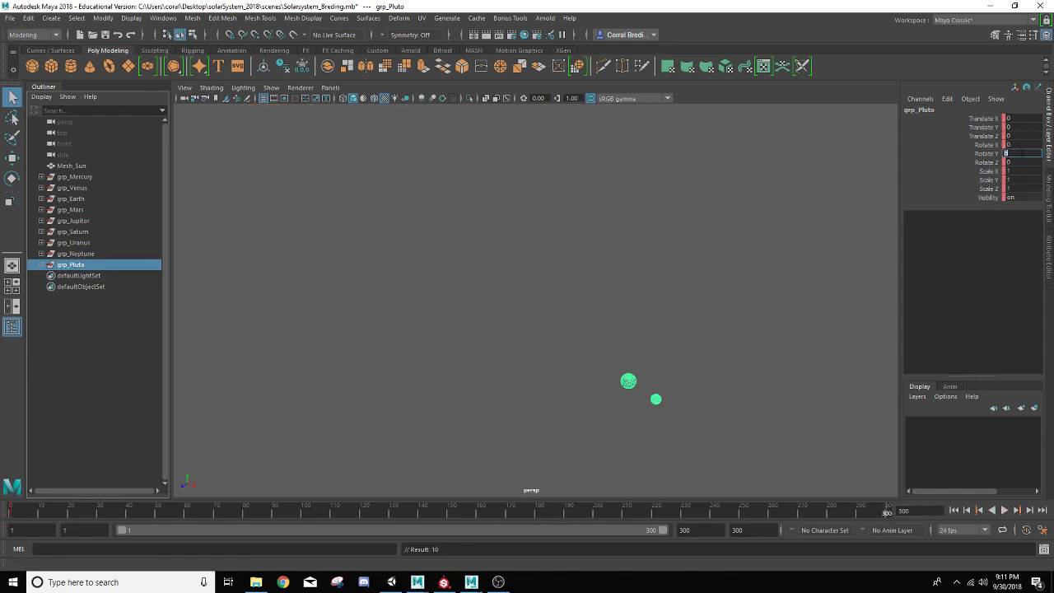
{"action": "type", "text": "360"}
{"action": "key", "text": "Return"}
{"action": "key", "text": "s"}
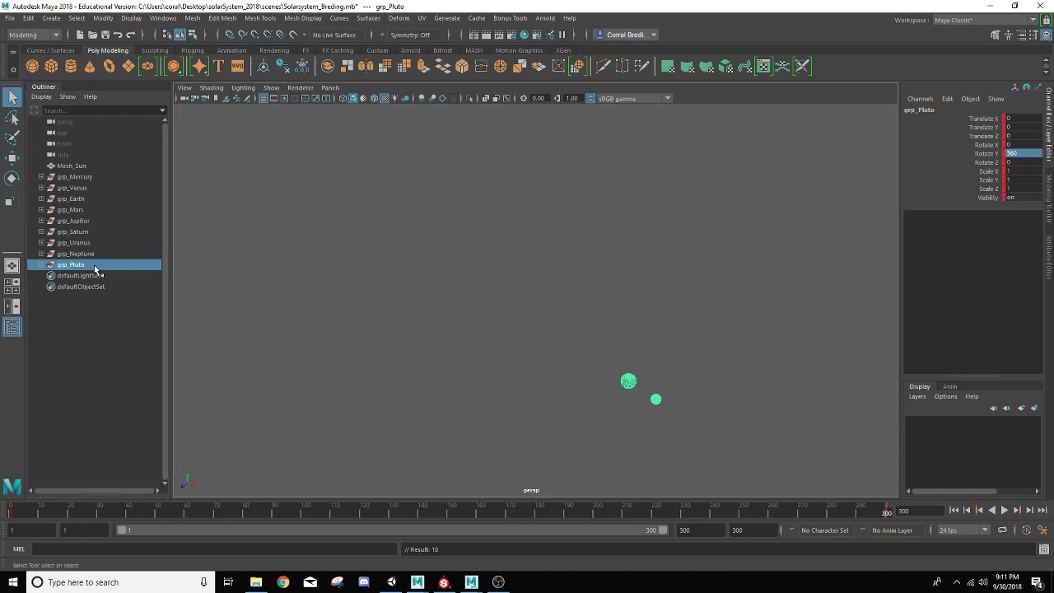
Step: Key all channels of Mesh_Pluto at frame 1, and set and key its Rotate Y at 1080 at frame 300
{"action": "left_click", "coordinate": [42, 264]}
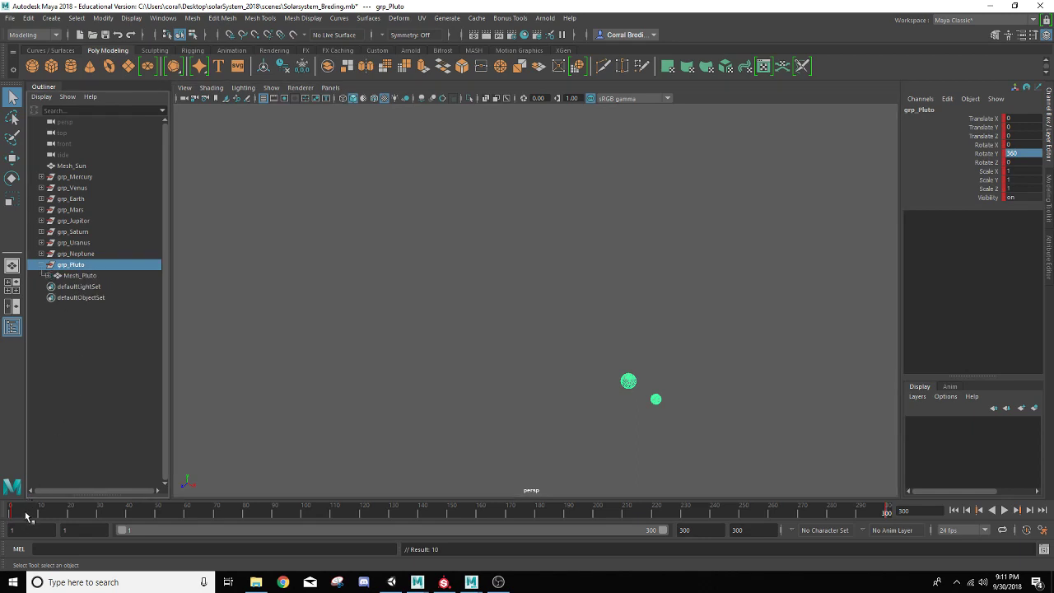
{"action": "left_click", "coordinate": [66, 275]}
{"action": "left_click", "coordinate": [14, 510]}
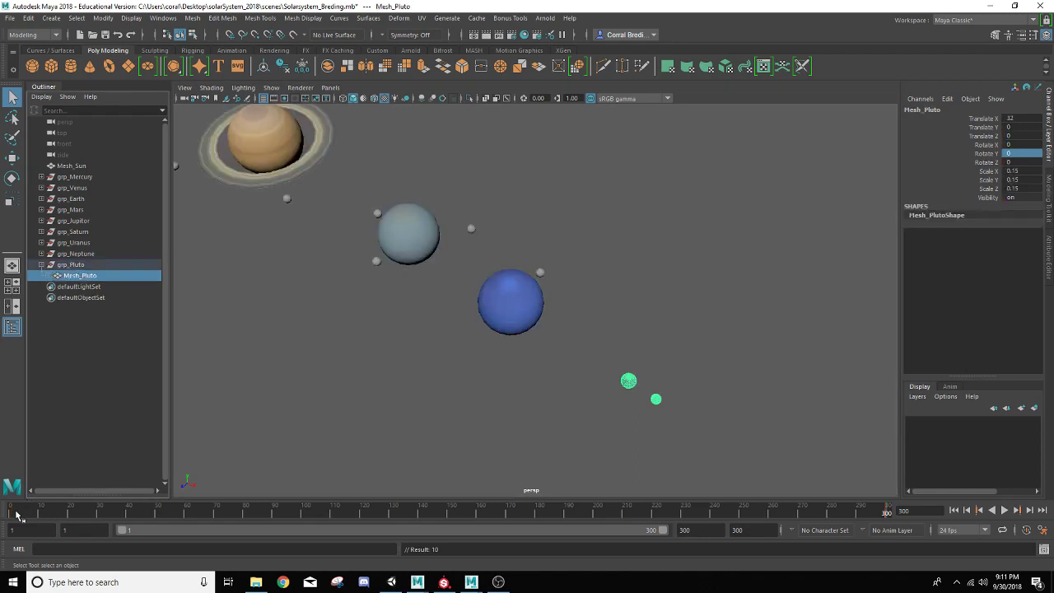
{"action": "left_click", "coordinate": [882, 510]}
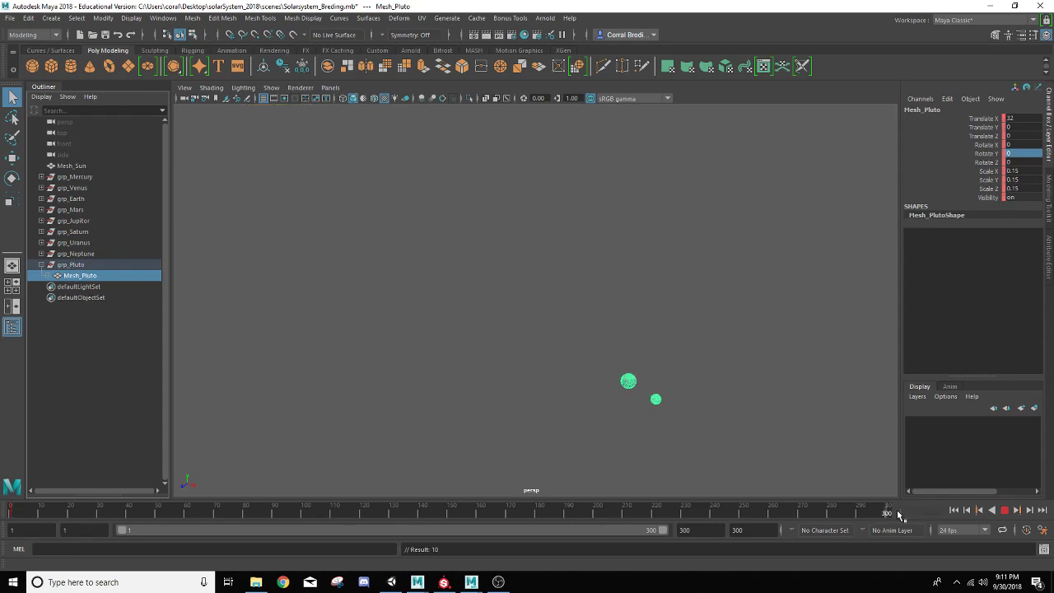
{"action": "left_click", "coordinate": [1021, 154]}
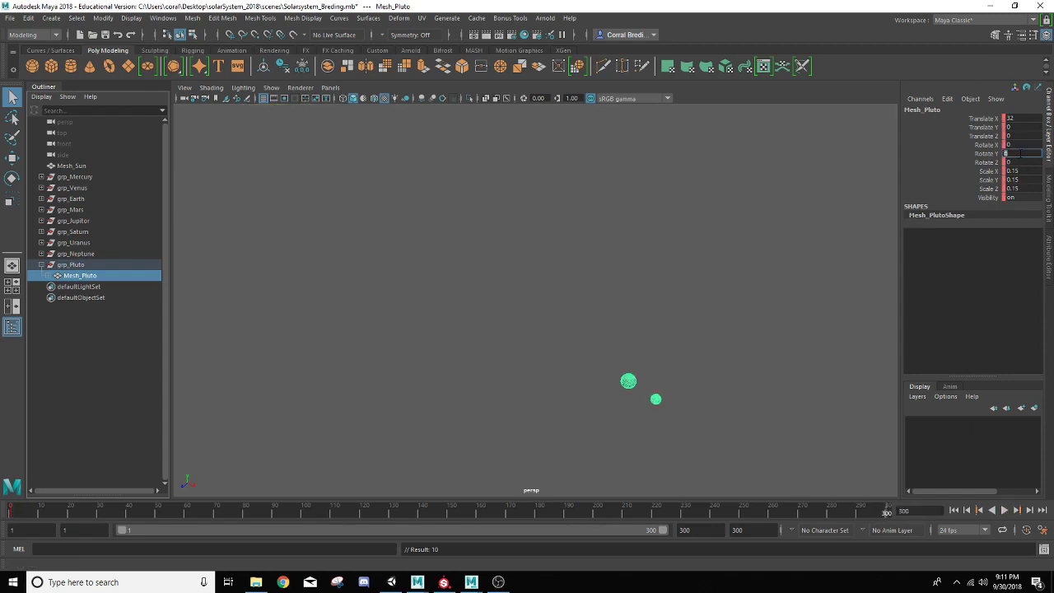
{"action": "key", "text": "Return"}
{"action": "key", "text": "s"}
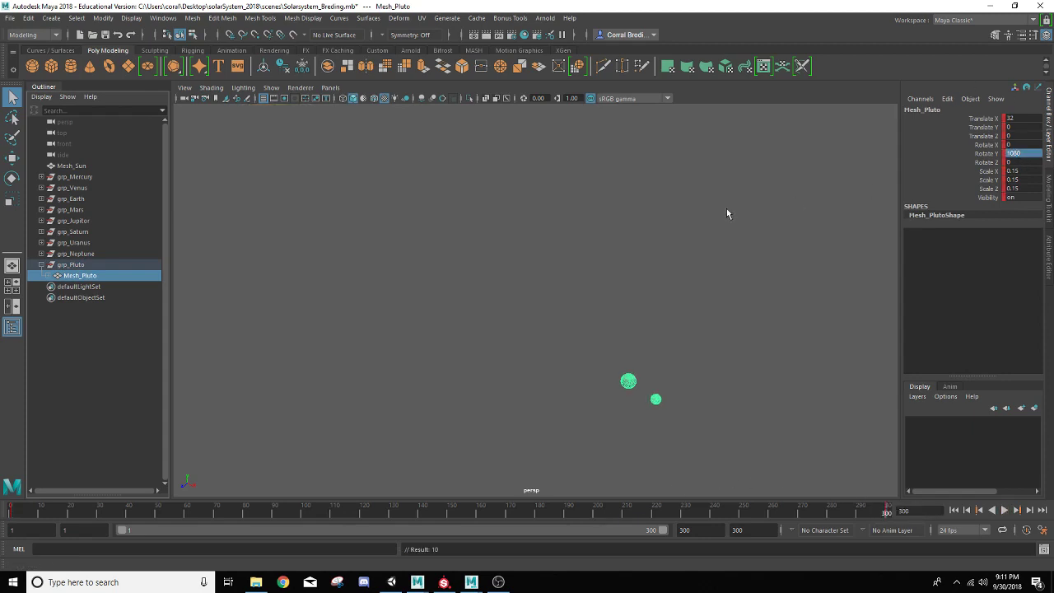
Step: Play back the full animation with all planets in view, stop it, and collapse grp_Pluto
{"action": "key", "text": "a"}
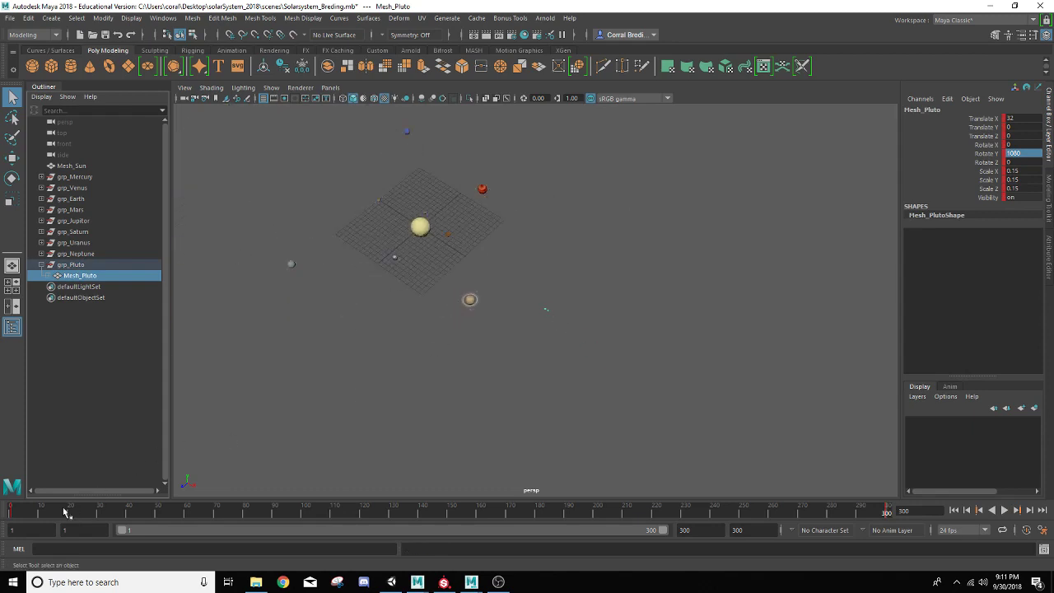
{"action": "key", "text": "alt+v"}
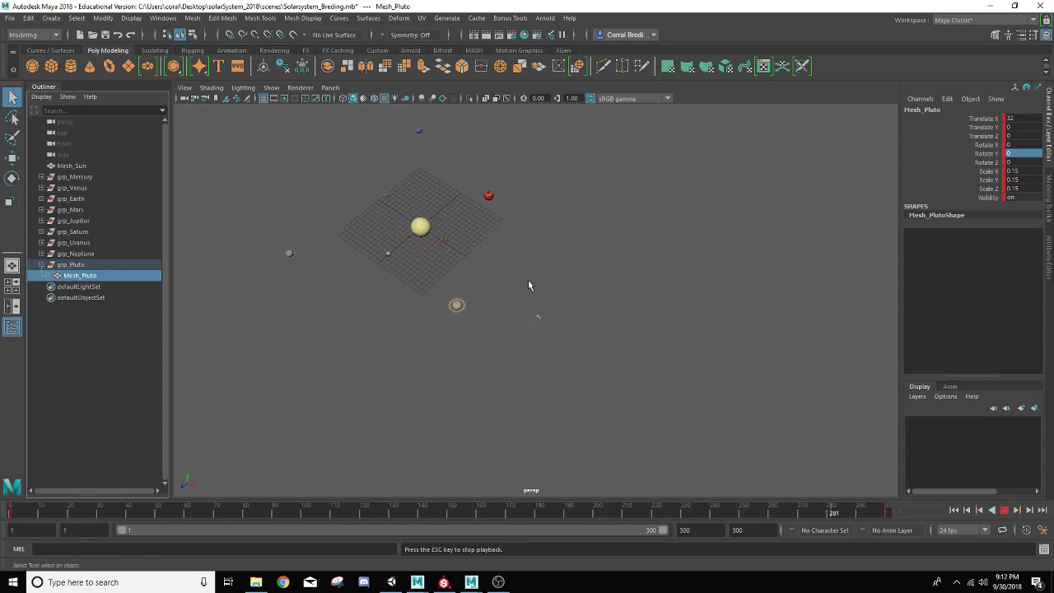
{"action": "left_click", "coordinate": [1004, 509]}
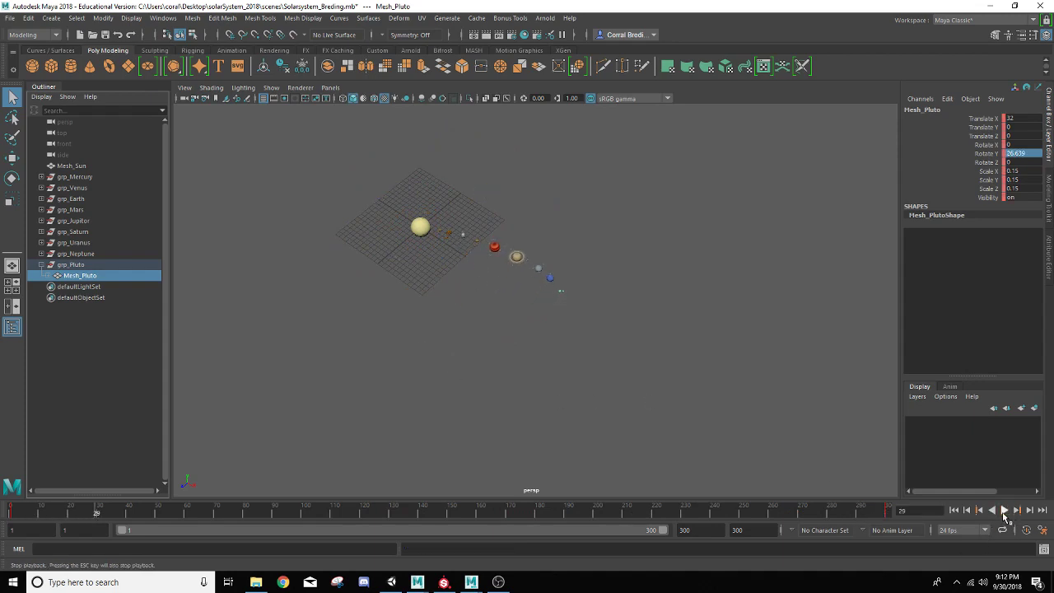
{"action": "left_click", "coordinate": [42, 265]}
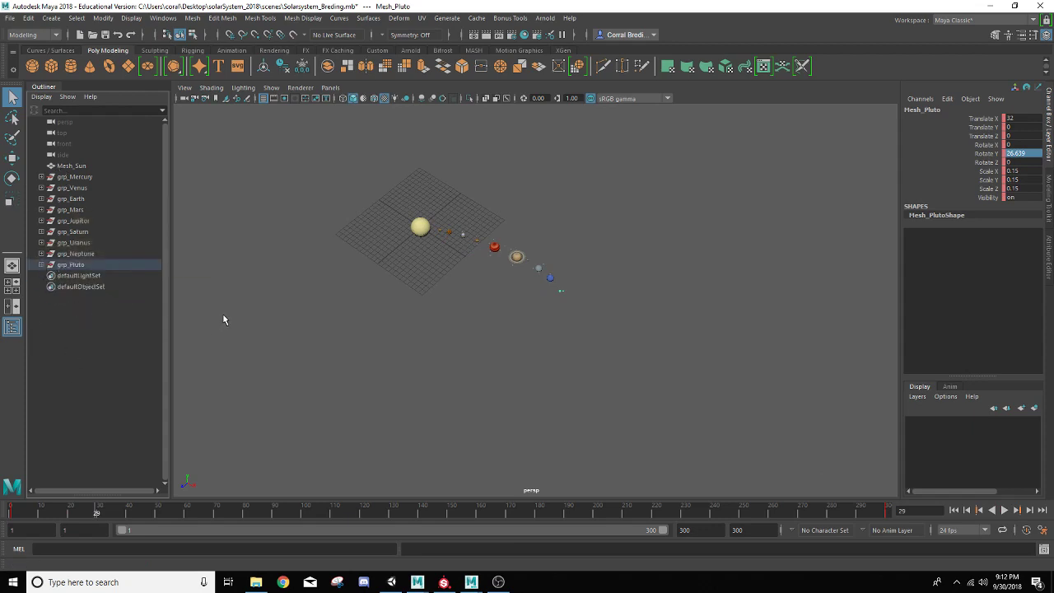
Step: Examine the planet lineup and the hierarchies of grp_Mercury and grp_Mars, down to the objects parented under Mesh_Mars
{"action": "scroll", "coordinate": [216, 313], "scroll_direction": "down", "scroll_amount": 2}
{"action": "scroll", "coordinate": [328, 302], "scroll_direction": "up", "scroll_amount": 3}
{"action": "middle_click_drag", "start_coordinate": [328, 301], "coordinate": [388, 384], "text": "alt"}
{"action": "left_click_drag", "start_coordinate": [388, 384], "coordinate": [371, 360], "text": "alt"}
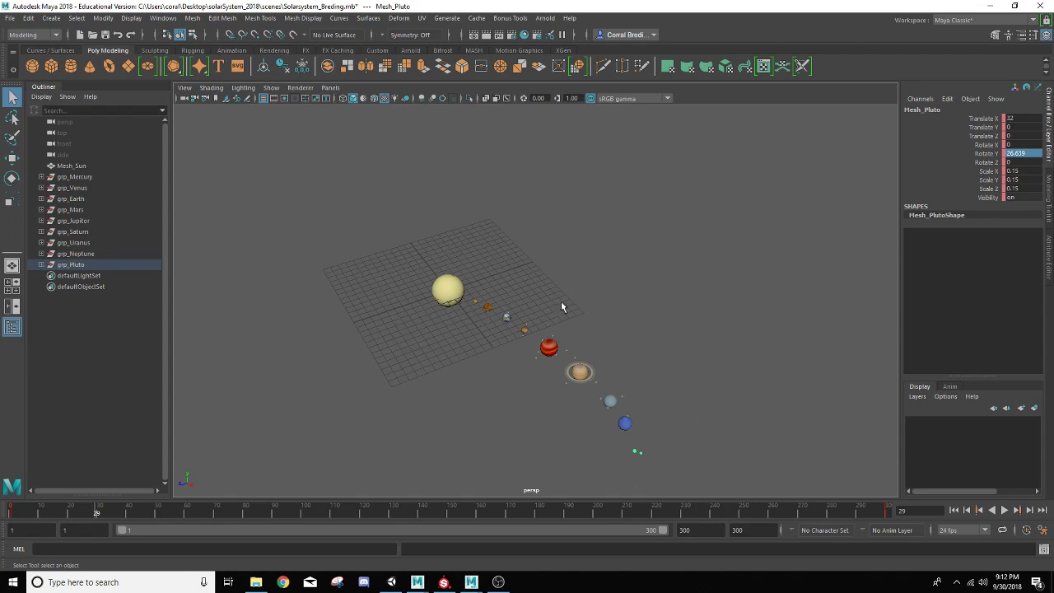
{"action": "scroll", "coordinate": [490, 377], "scroll_direction": "up", "scroll_amount": 2}
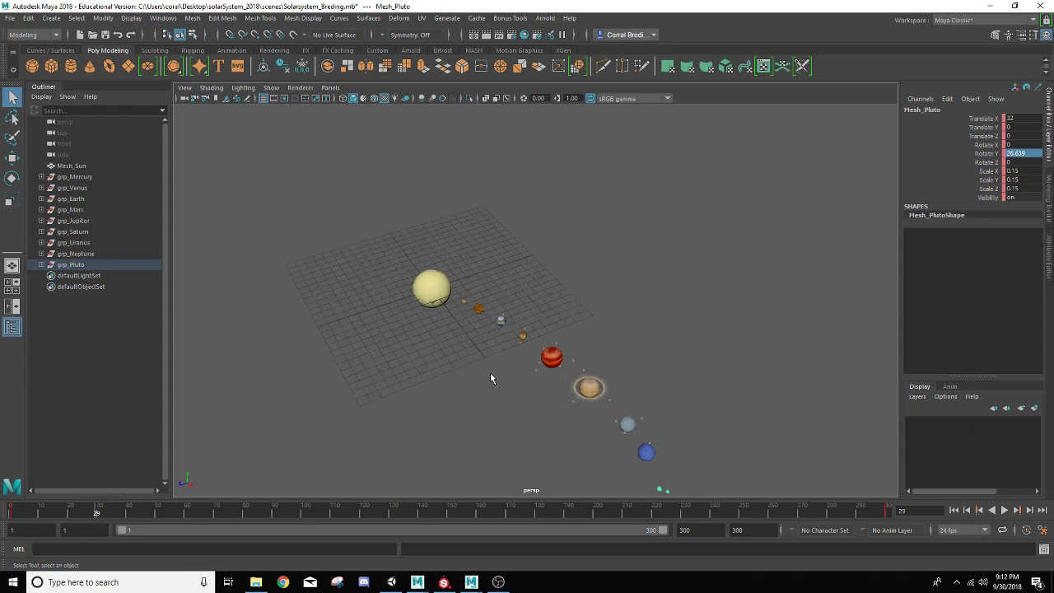
{"action": "left_click", "coordinate": [42, 177]}
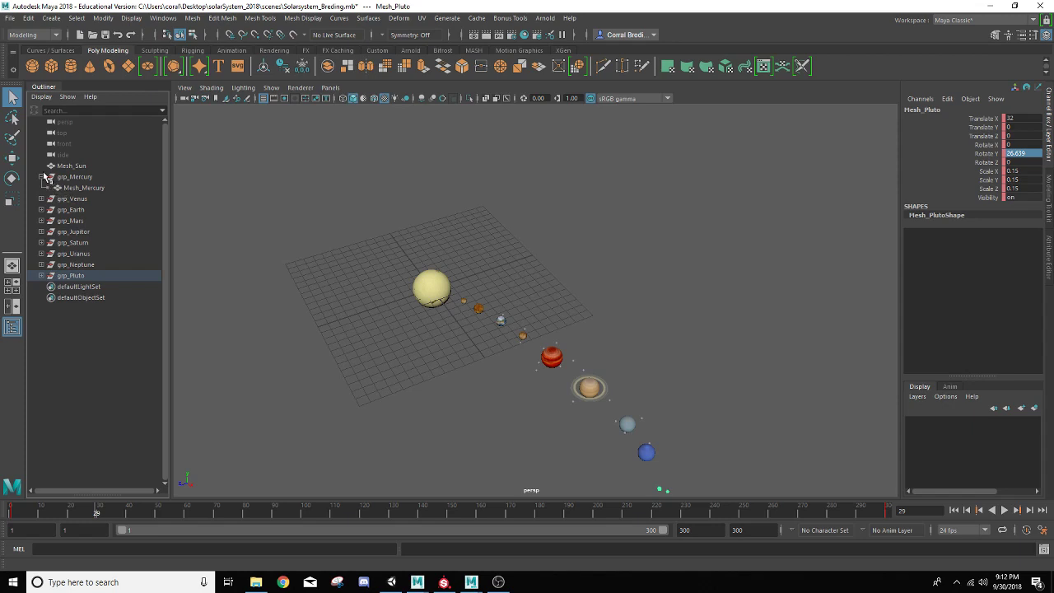
{"action": "left_click", "coordinate": [41, 177]}
{"action": "left_click", "coordinate": [41, 210]}
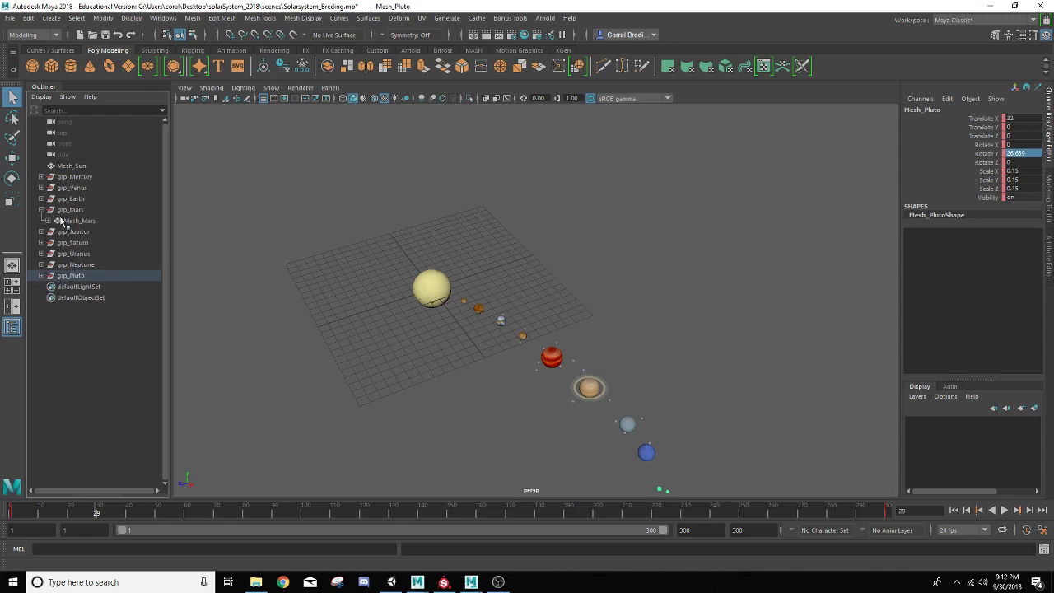
{"action": "left_click", "coordinate": [48, 221]}
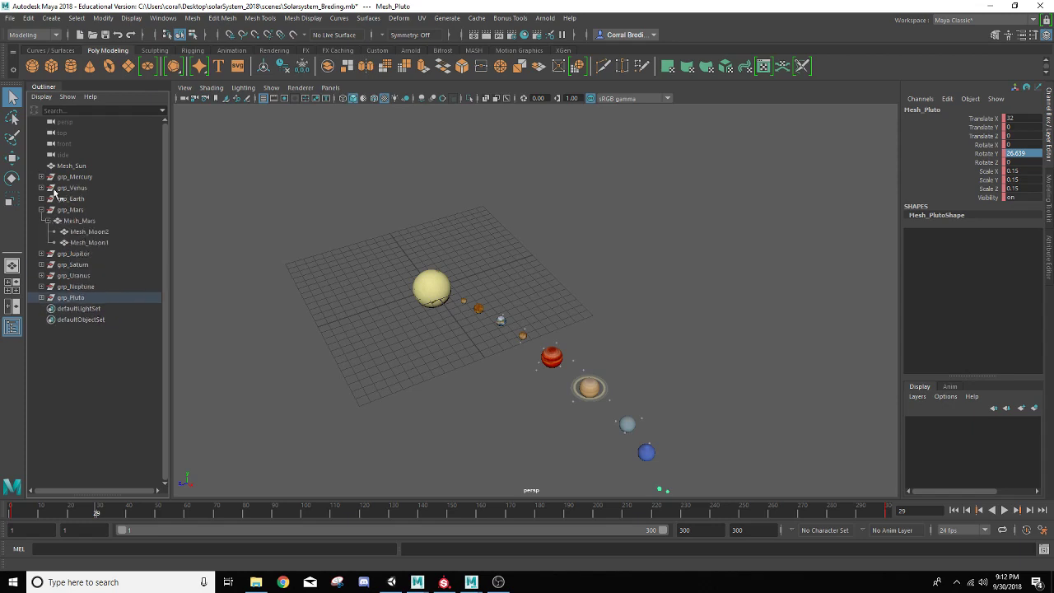
{"action": "left_click", "coordinate": [41, 211]}
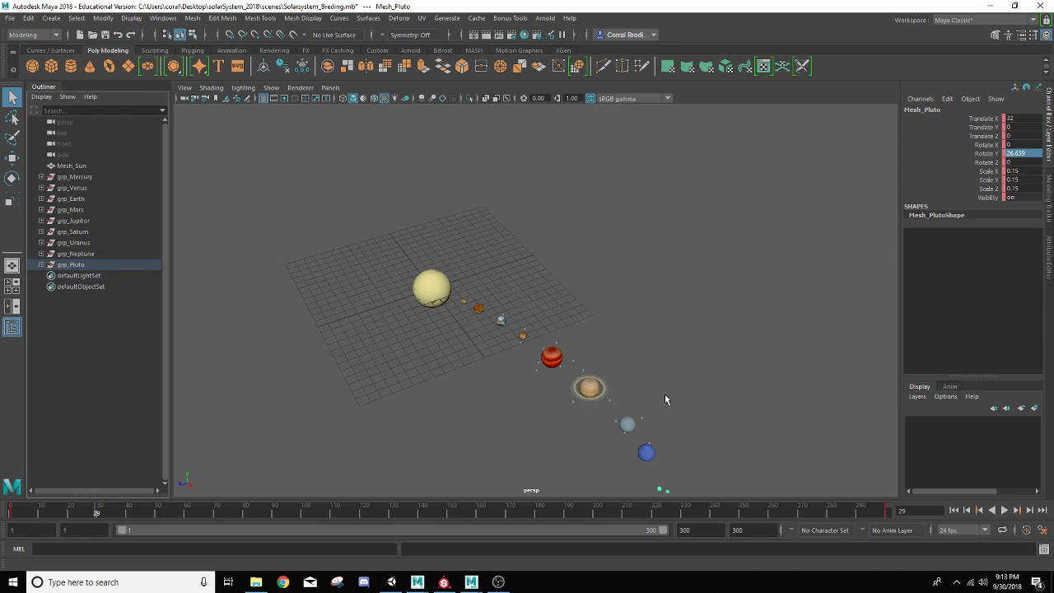
{"action": "left_click_drag", "start_coordinate": [537, 408], "coordinate": [529, 379], "text": "alt"}
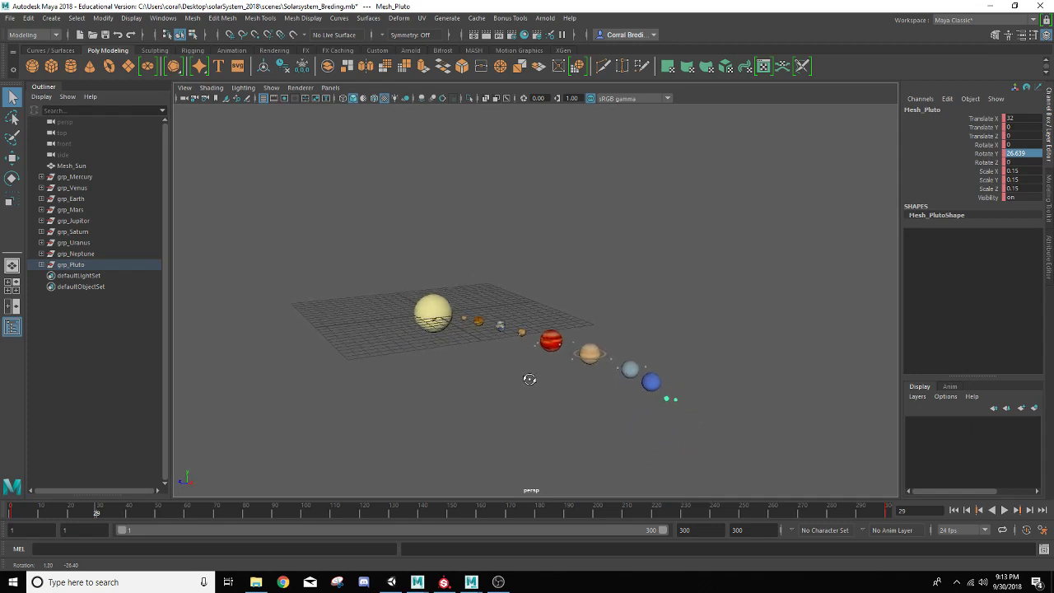